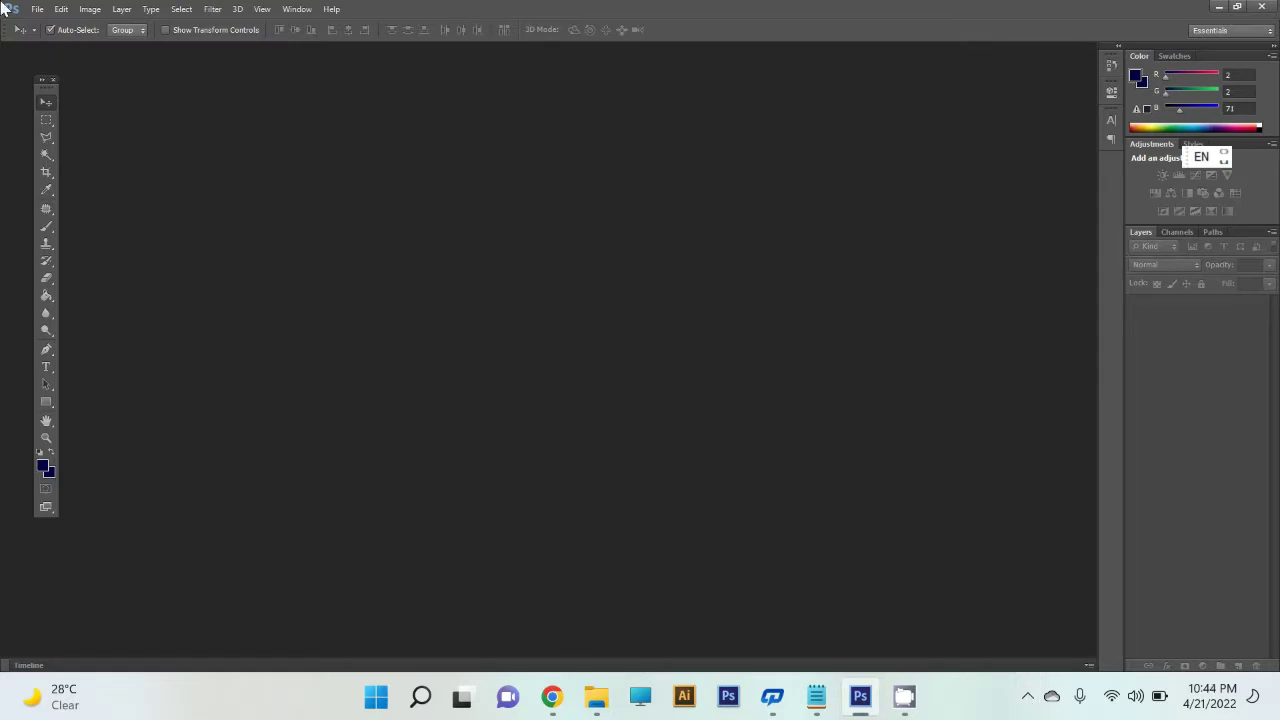
Create a new blank white 1122 × 1000 px, 72 ppi RGB document.
click(38, 10)
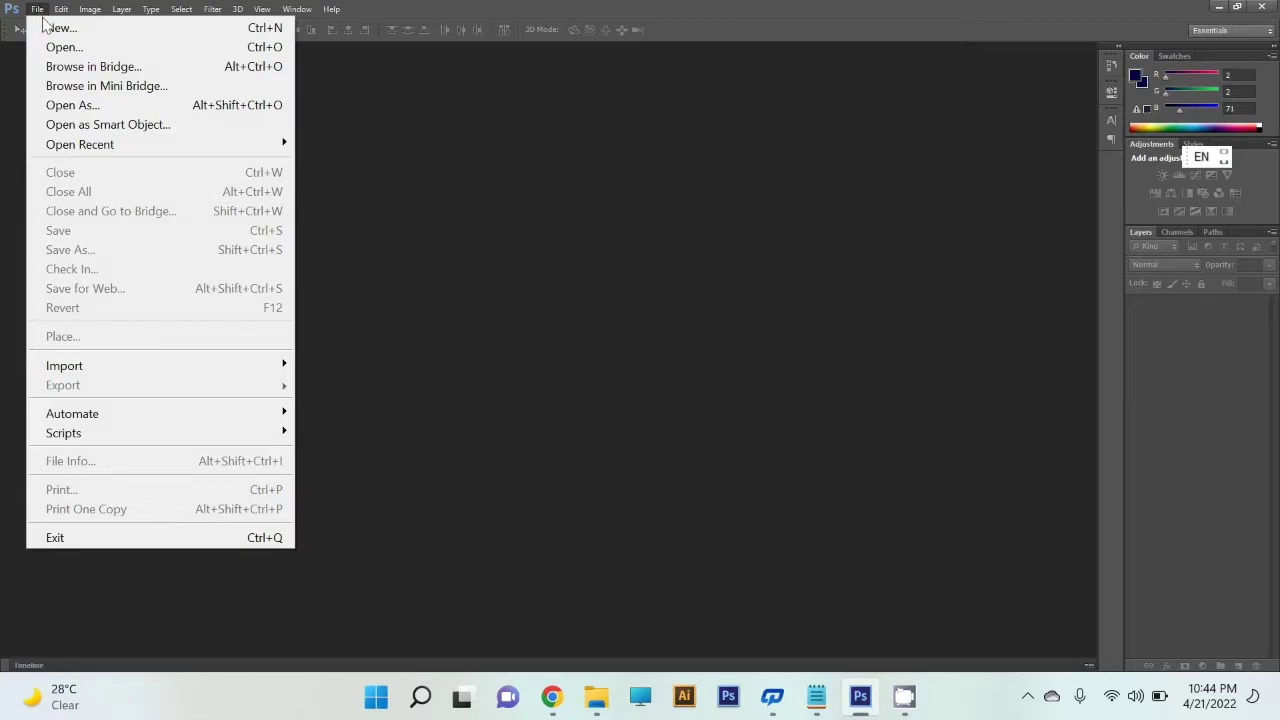
click(110, 33)
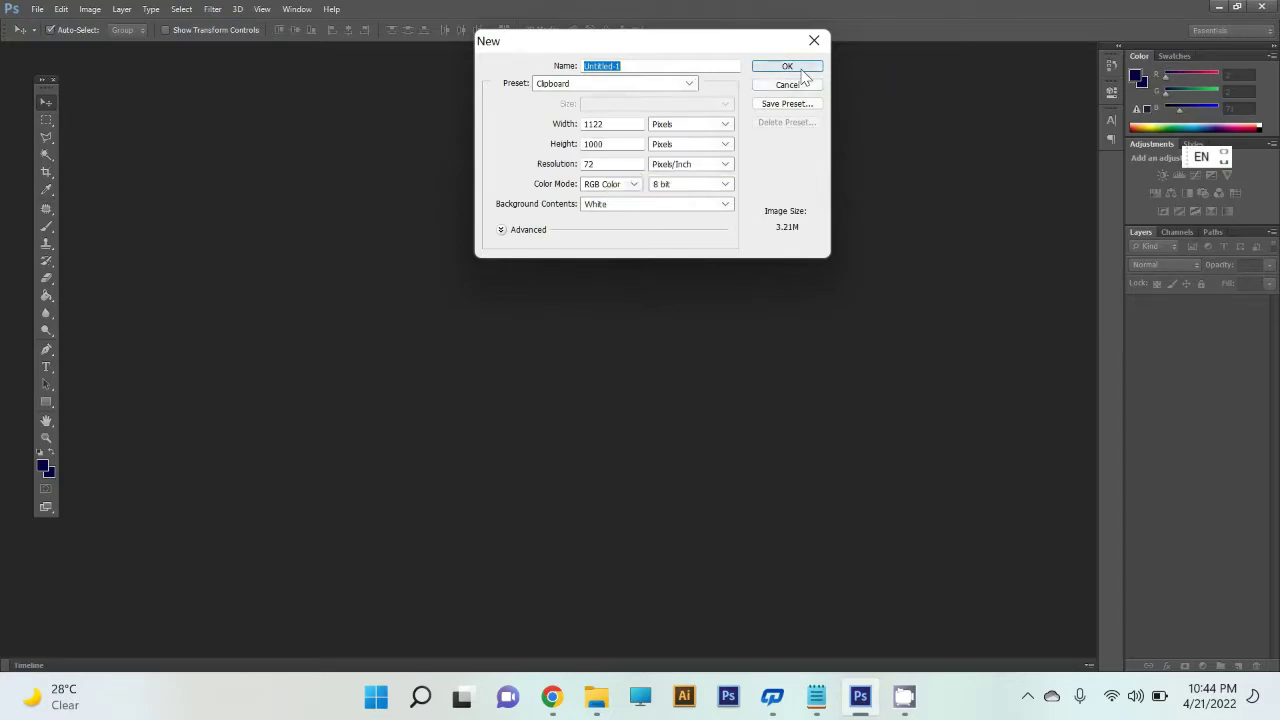
click(801, 70)
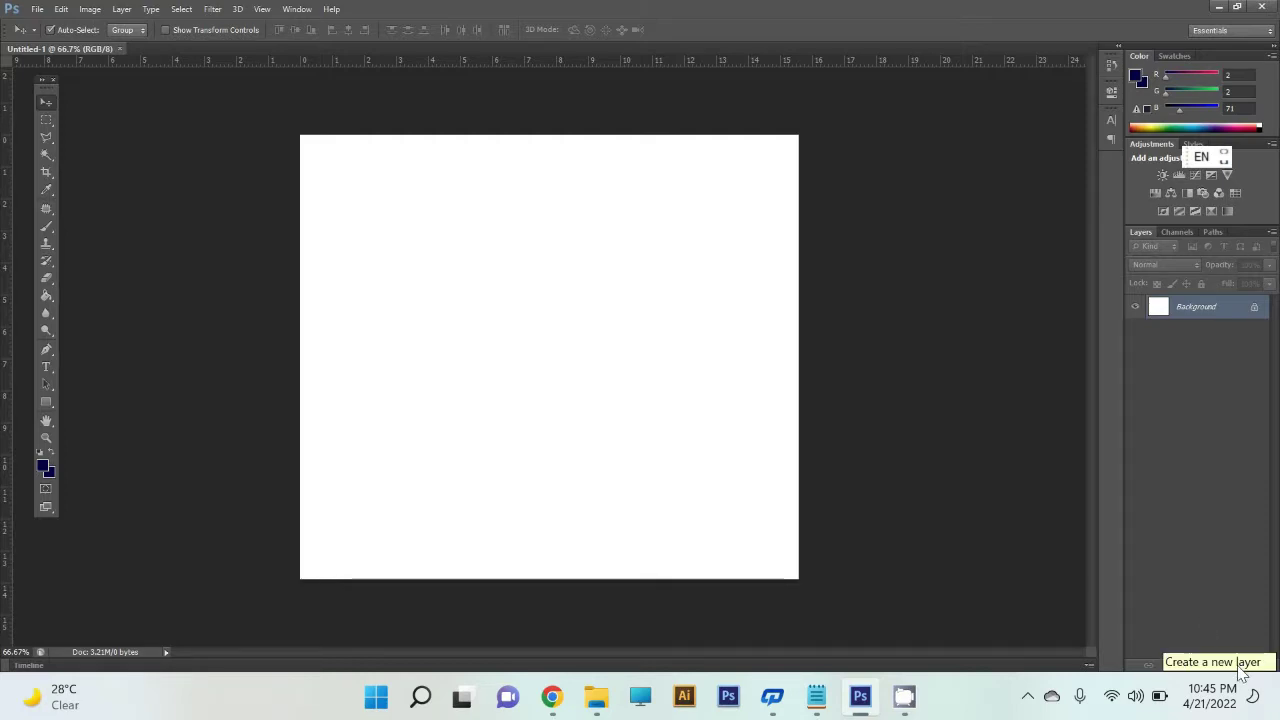
Add a new Layer 1 and switch between it and the Background layer.
click(1239, 667)
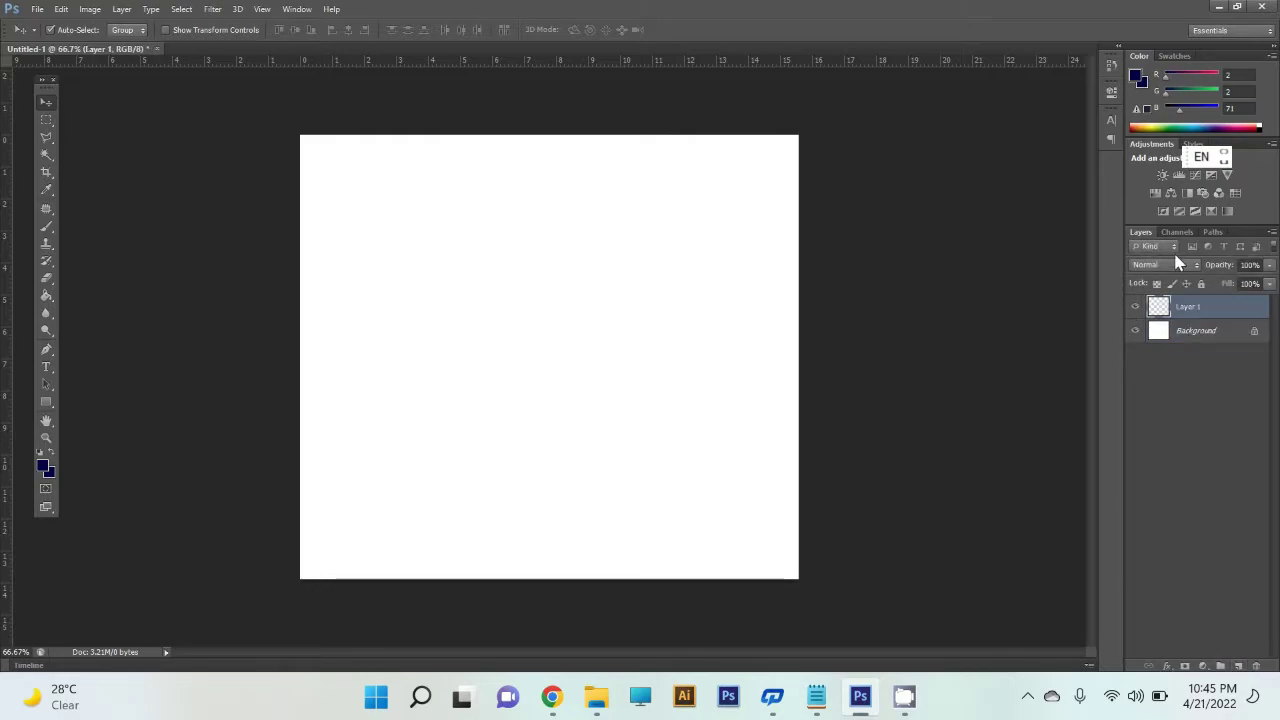
click(1198, 333)
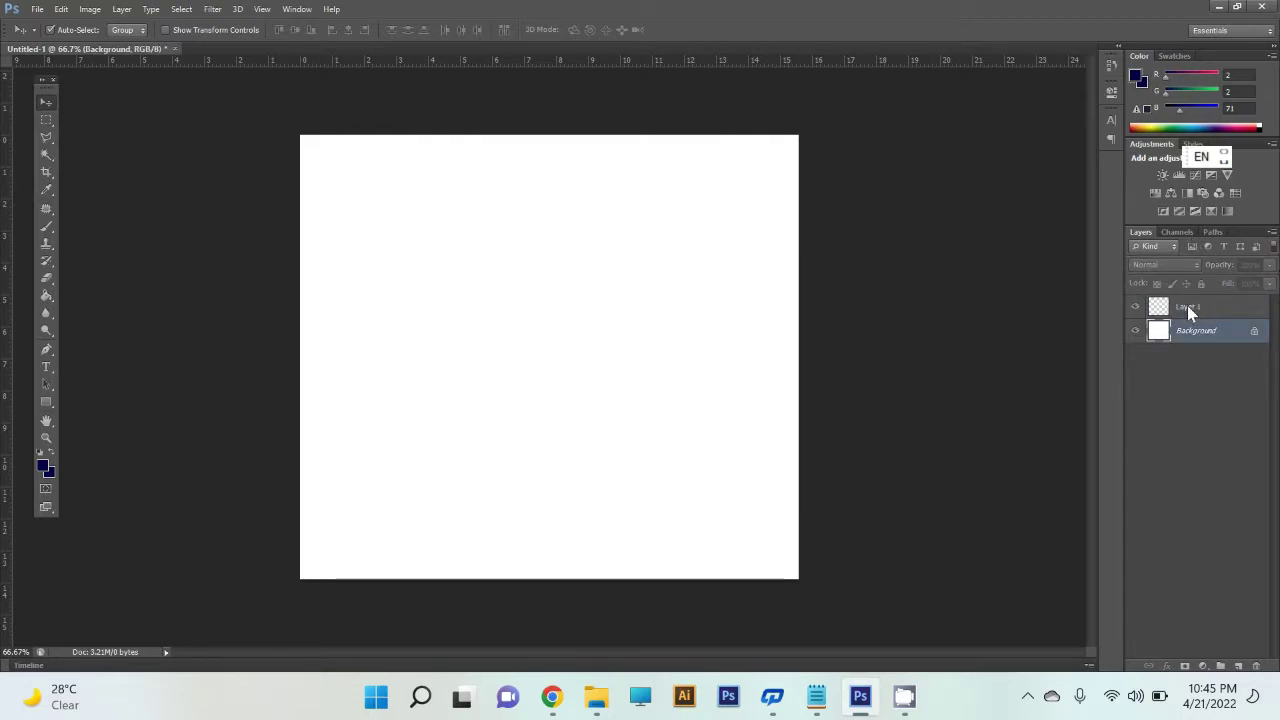
click(1187, 305)
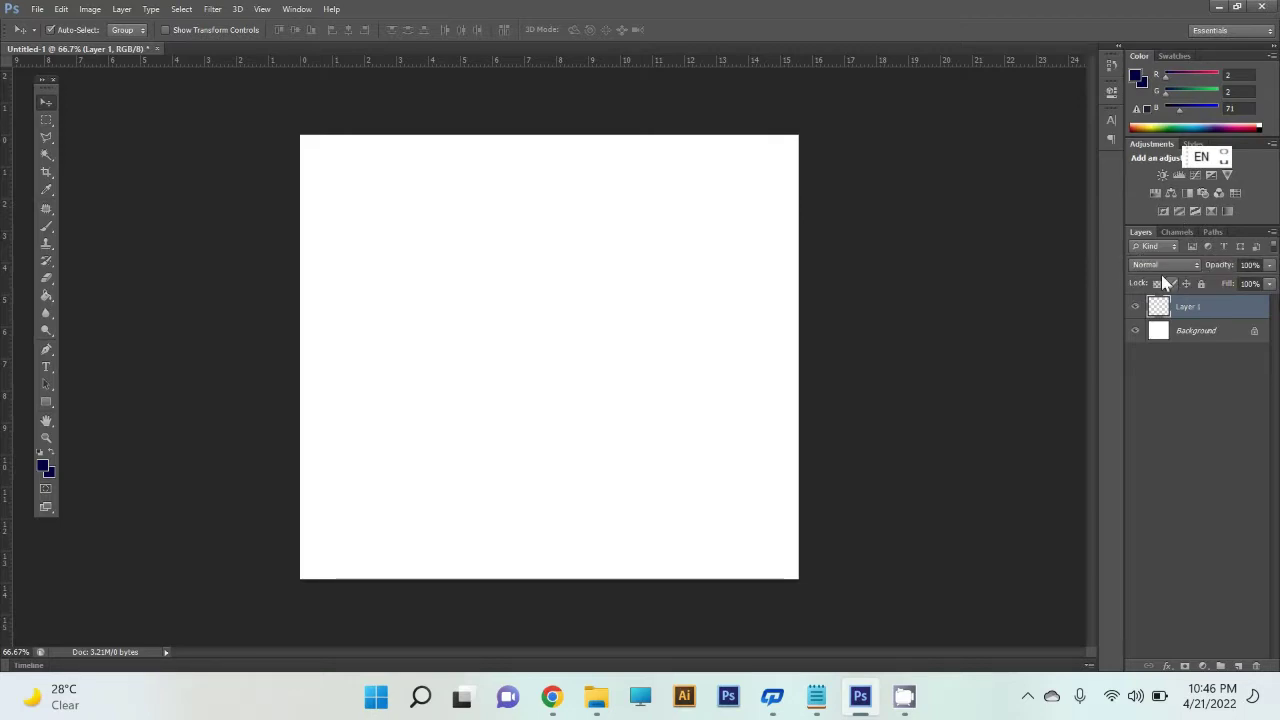
click(1211, 340)
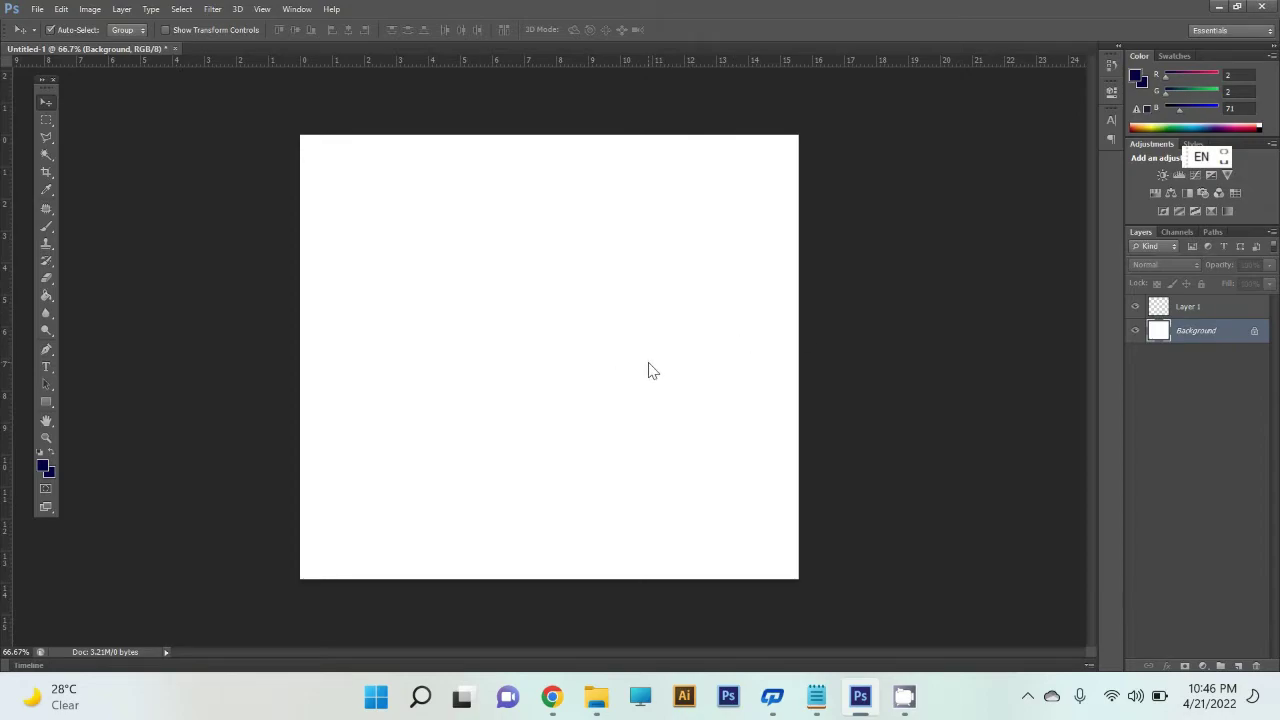
click(715, 372)
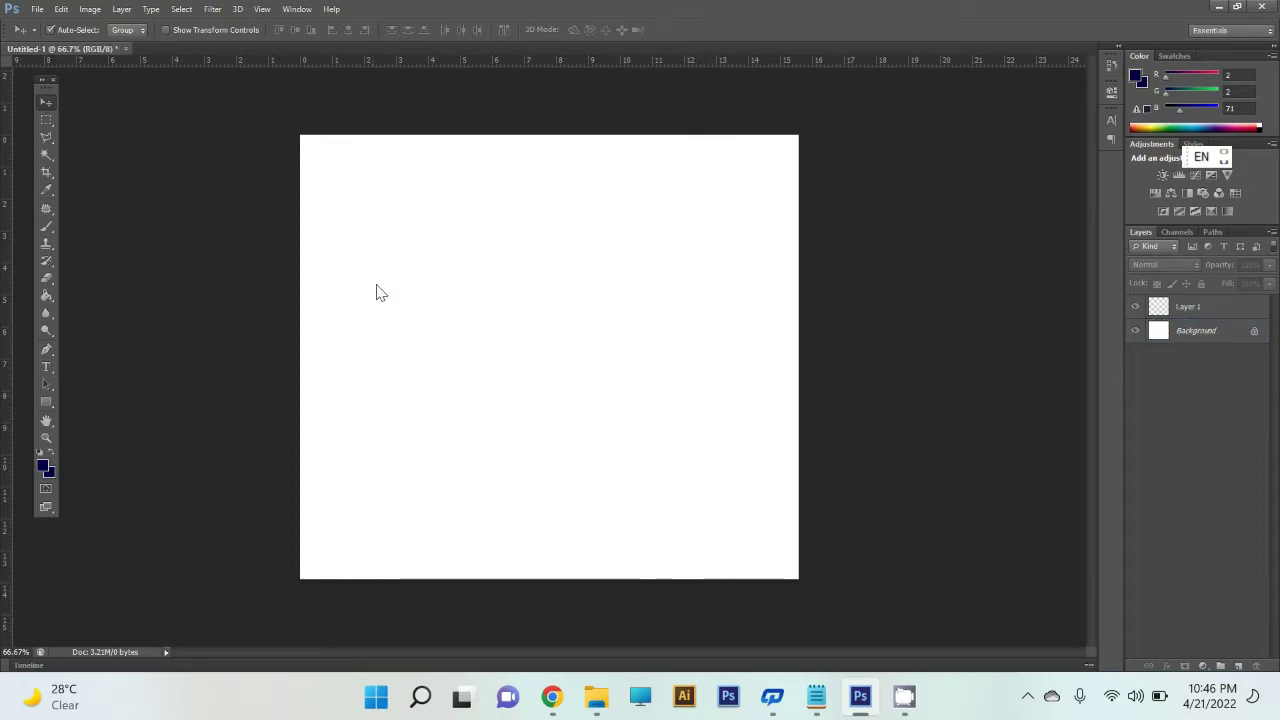
click(1195, 331)
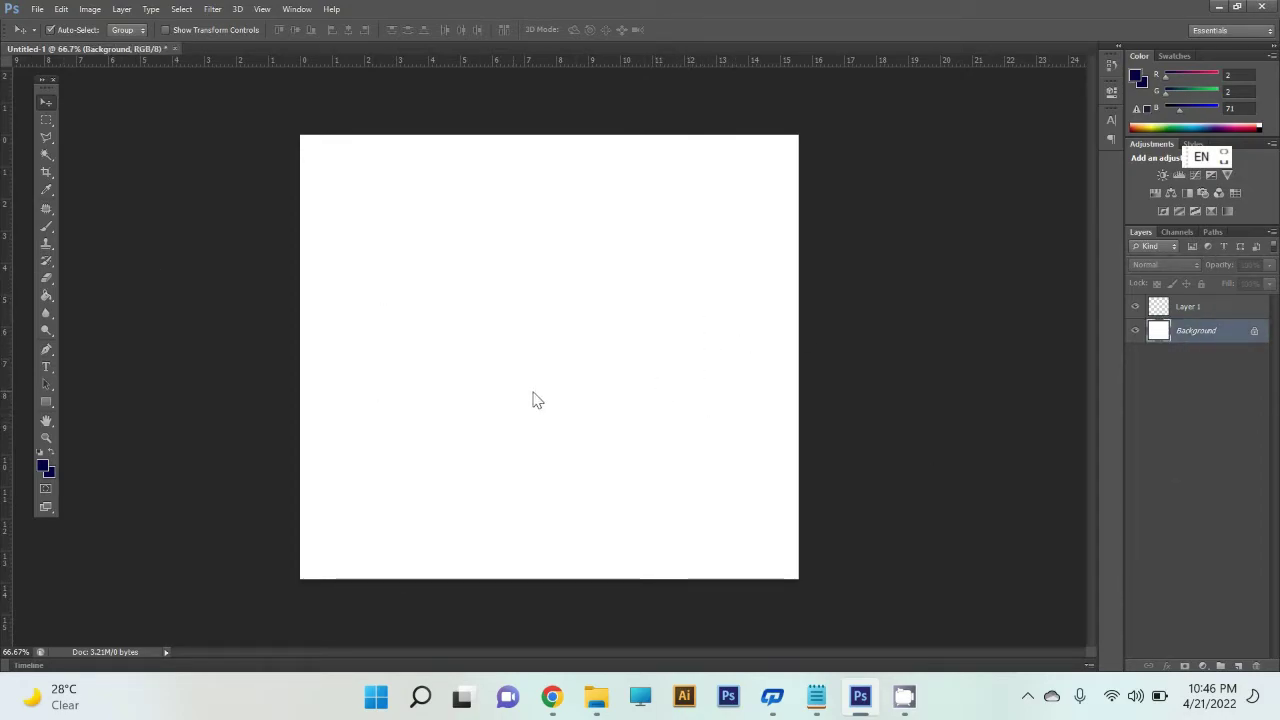
Draw a rectangular selection, delete Layer 1, and try moving the locked Background.
drag(628, 334, 328, 258)
click(1256, 316)
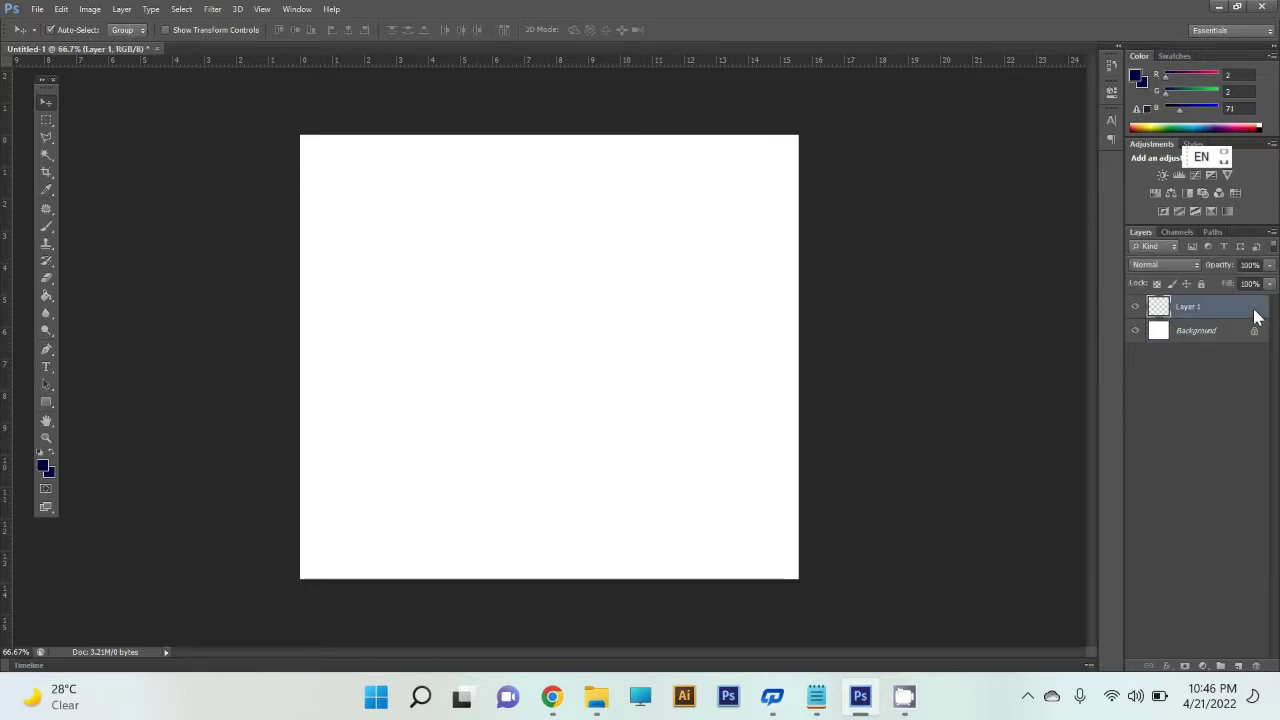
key(Delete)
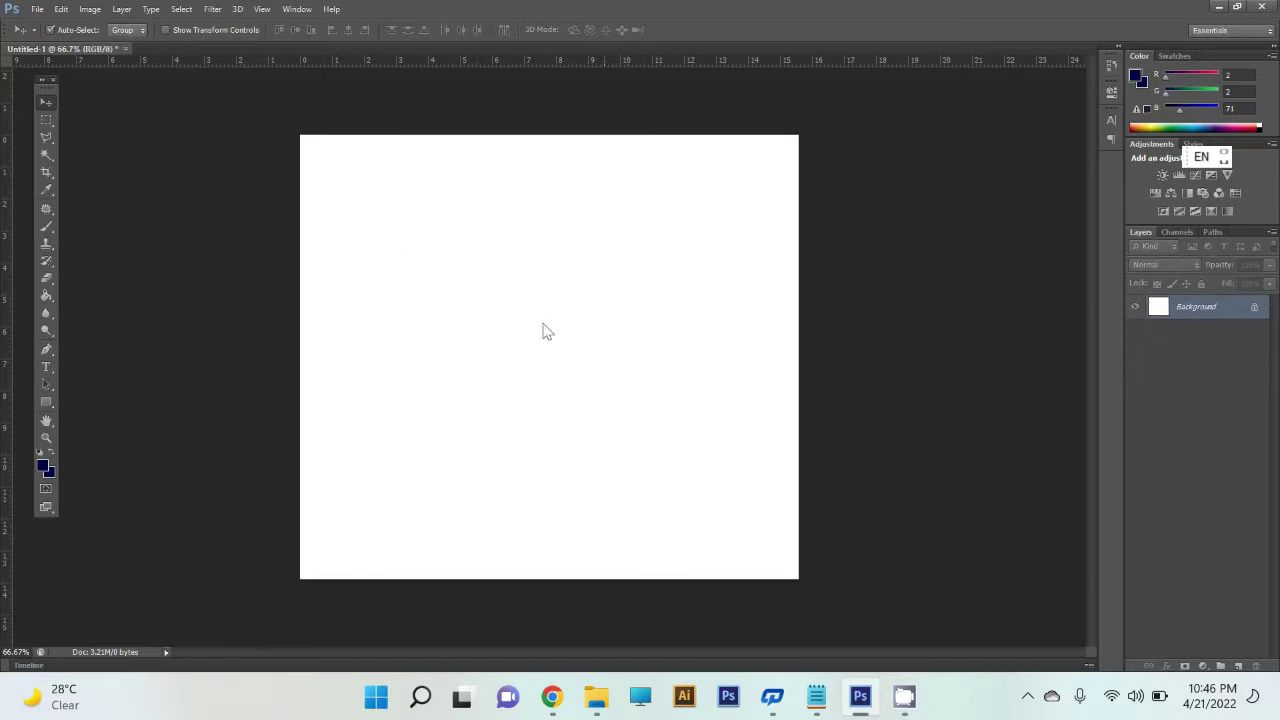
click(453, 235)
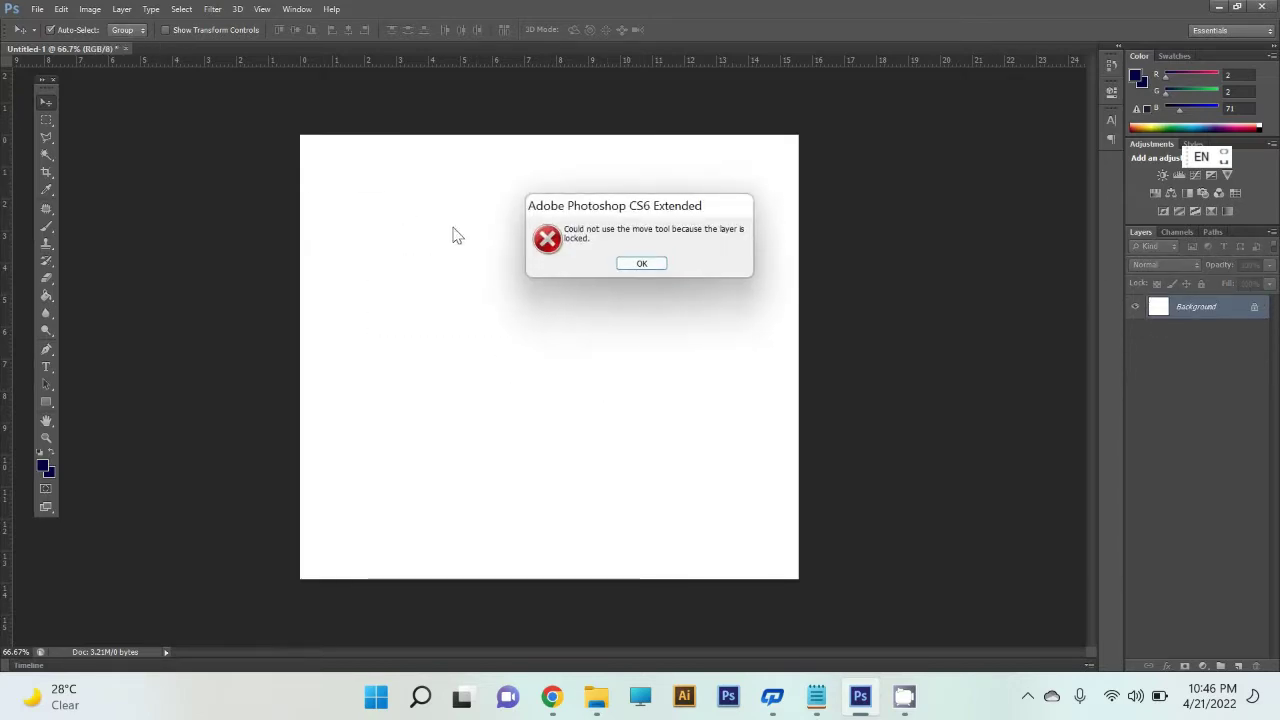
click(660, 265)
click(443, 320)
Dismiss the 'Could not use the move tool' locked-layer warning.
click(646, 265)
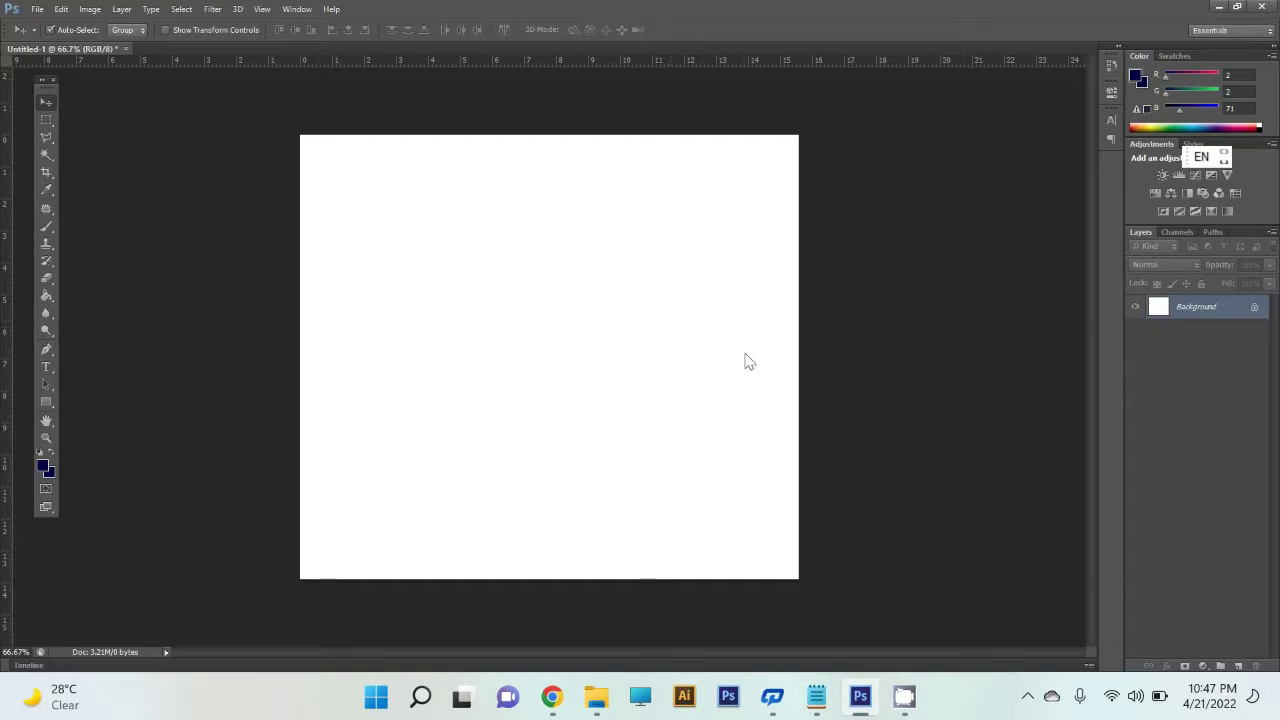
click(389, 200)
click(646, 266)
click(45, 228)
mouse_move(640, 335)
mouse_down()
mouse_move(645, 300)
mouse_move(563, 271)
mouse_move(540, 345)
mouse_up()
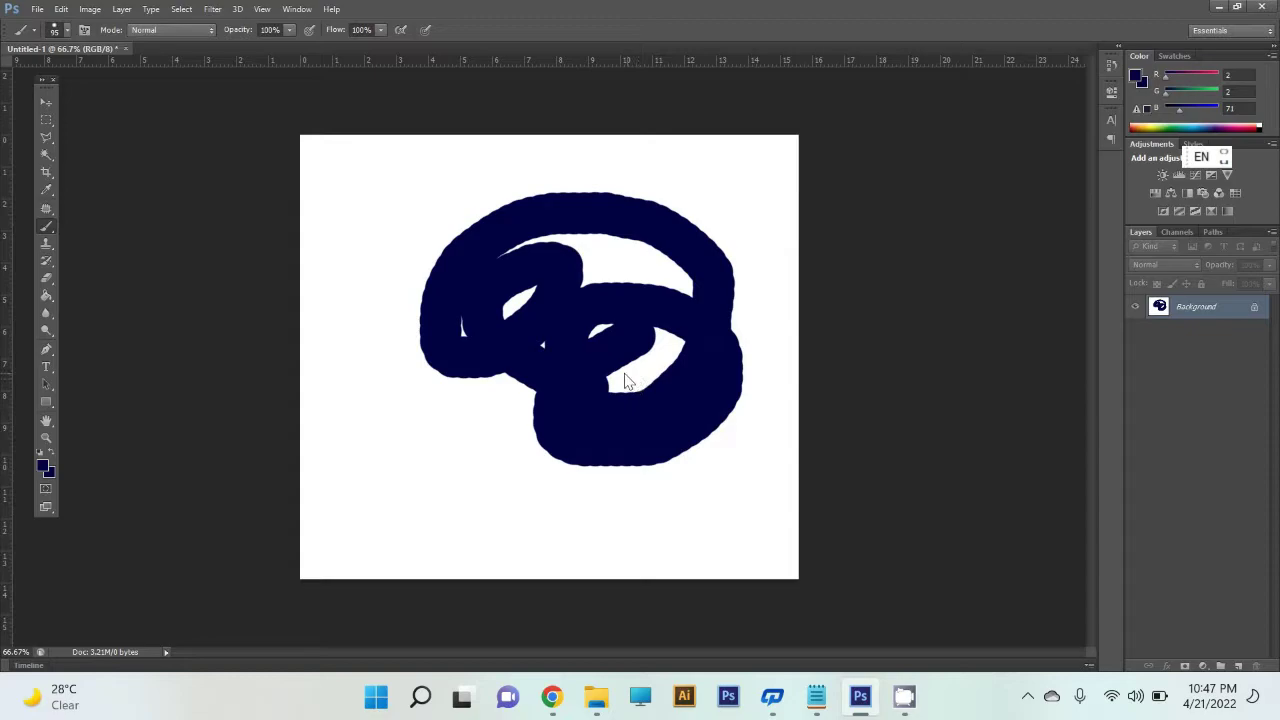
click(45, 101)
click(673, 406)
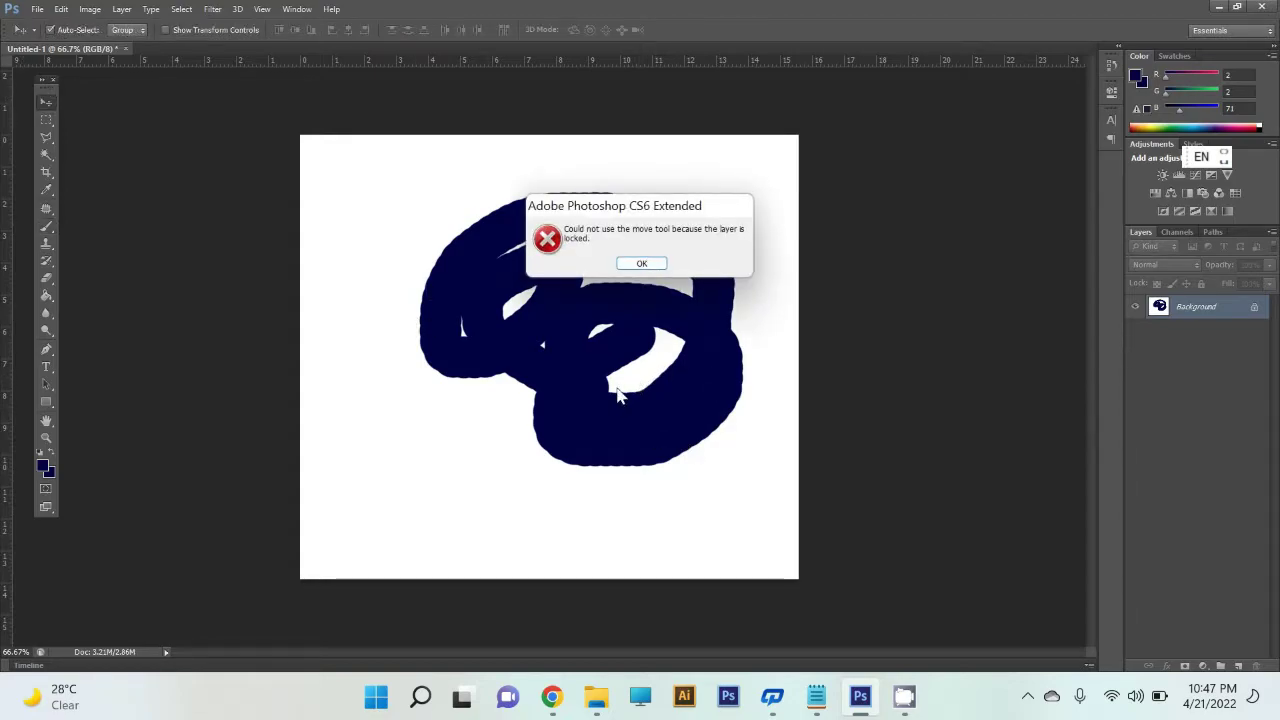
click(641, 265)
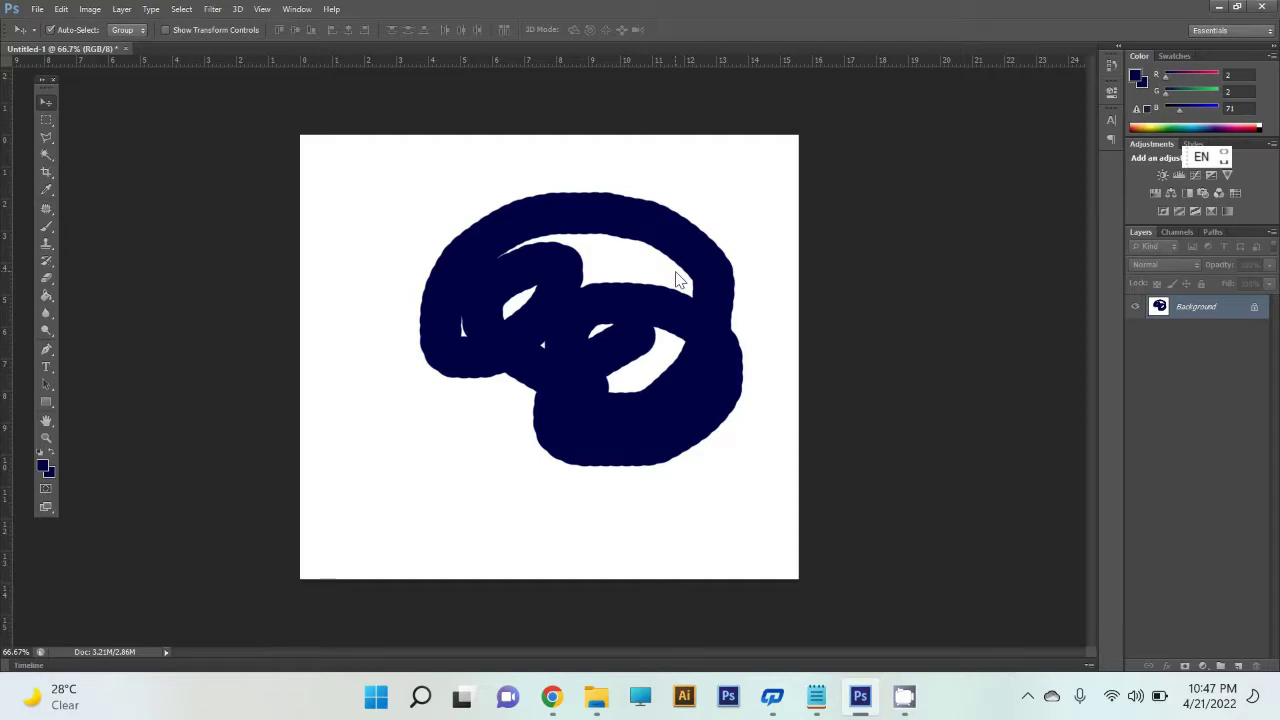
drag(670, 299, 590, 288)
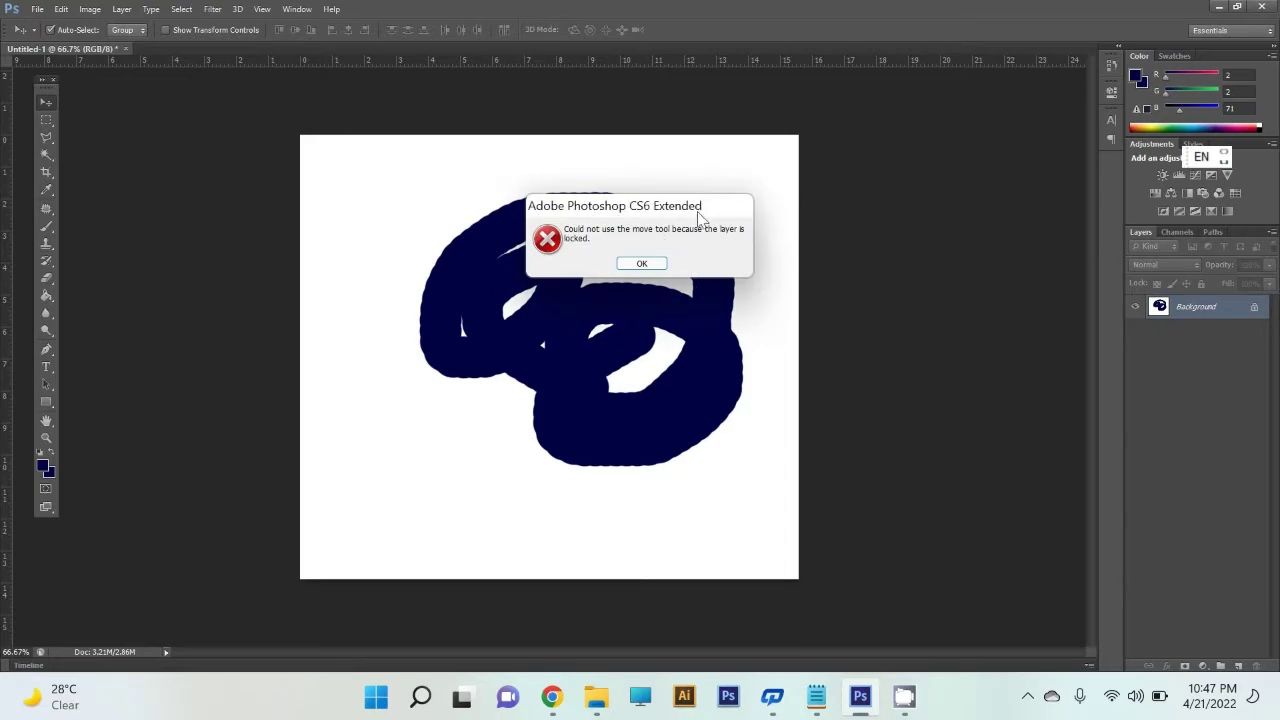
click(656, 265)
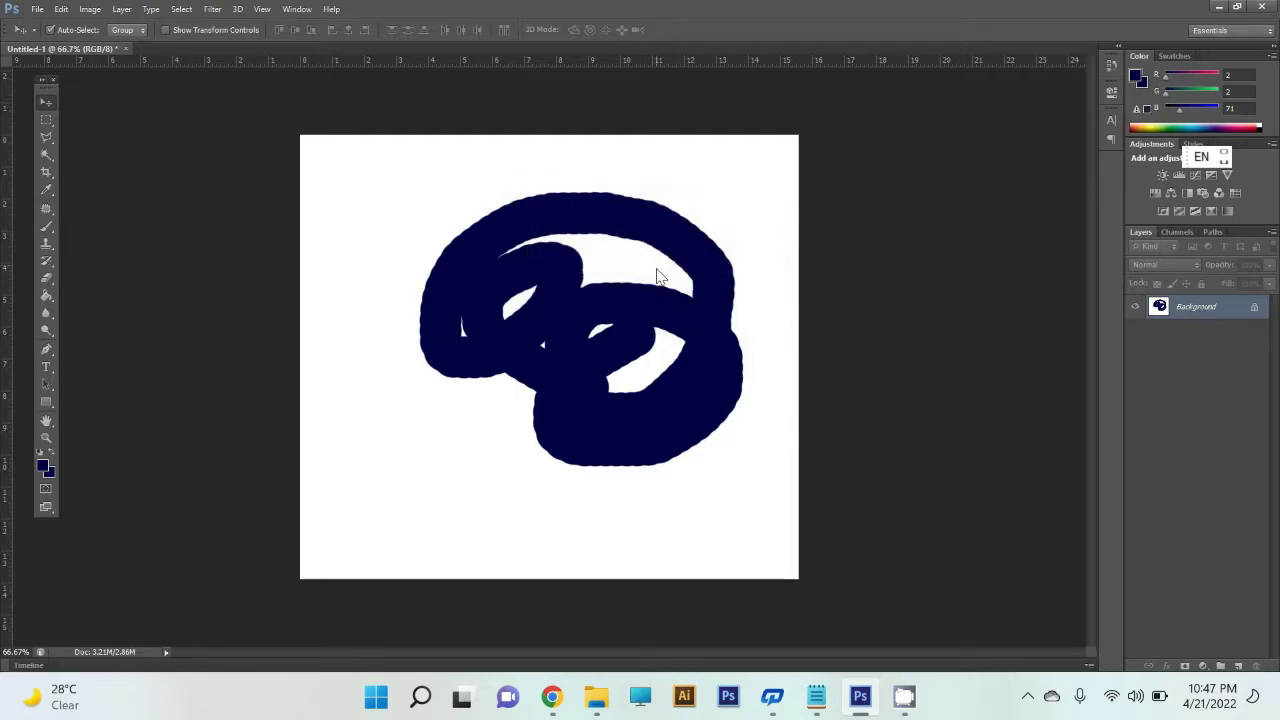
key(ctrl+z)
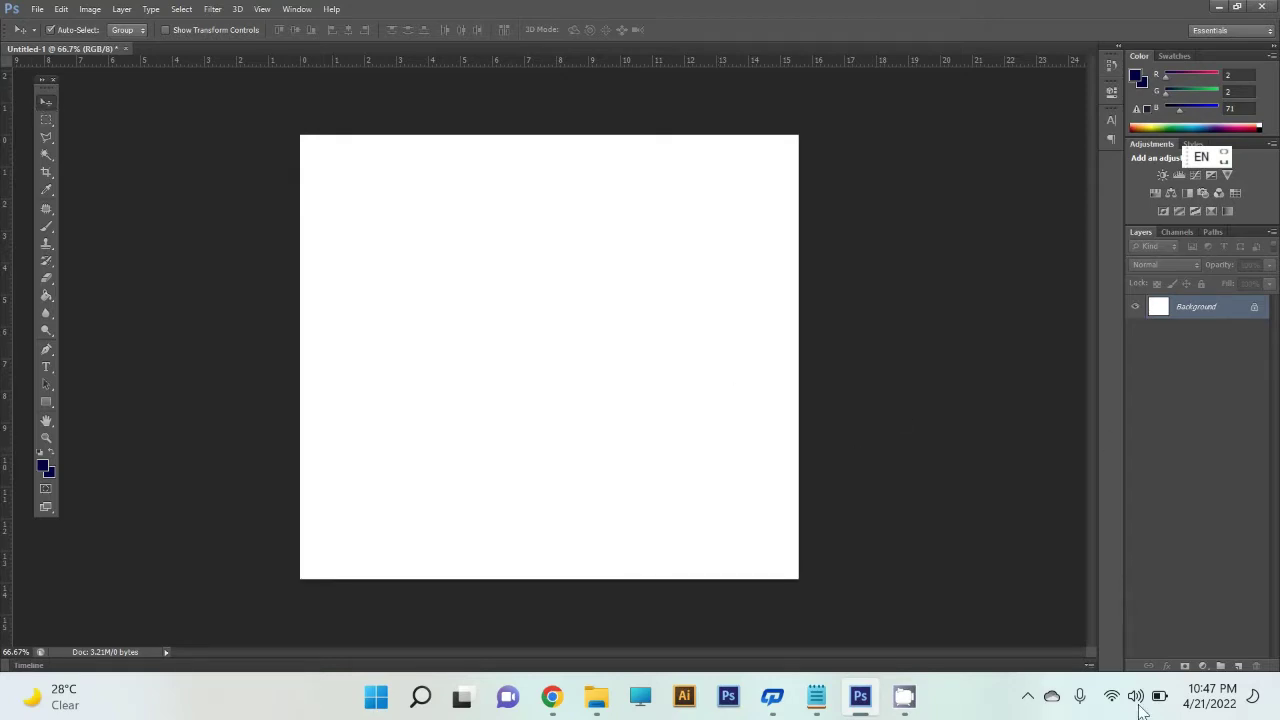
Add Layer 1, paint large navy brush loops on it, and reposition the scribble.
click(1238, 666)
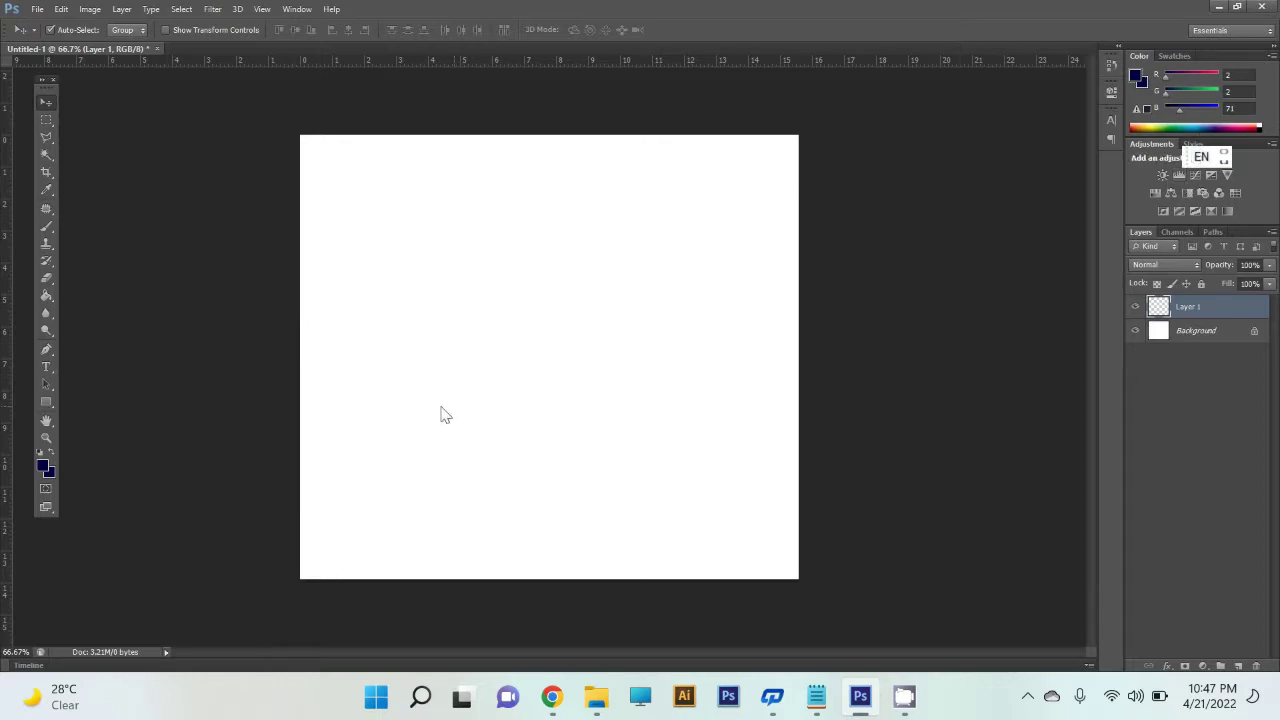
click(45, 227)
drag(416, 344, 512, 216)
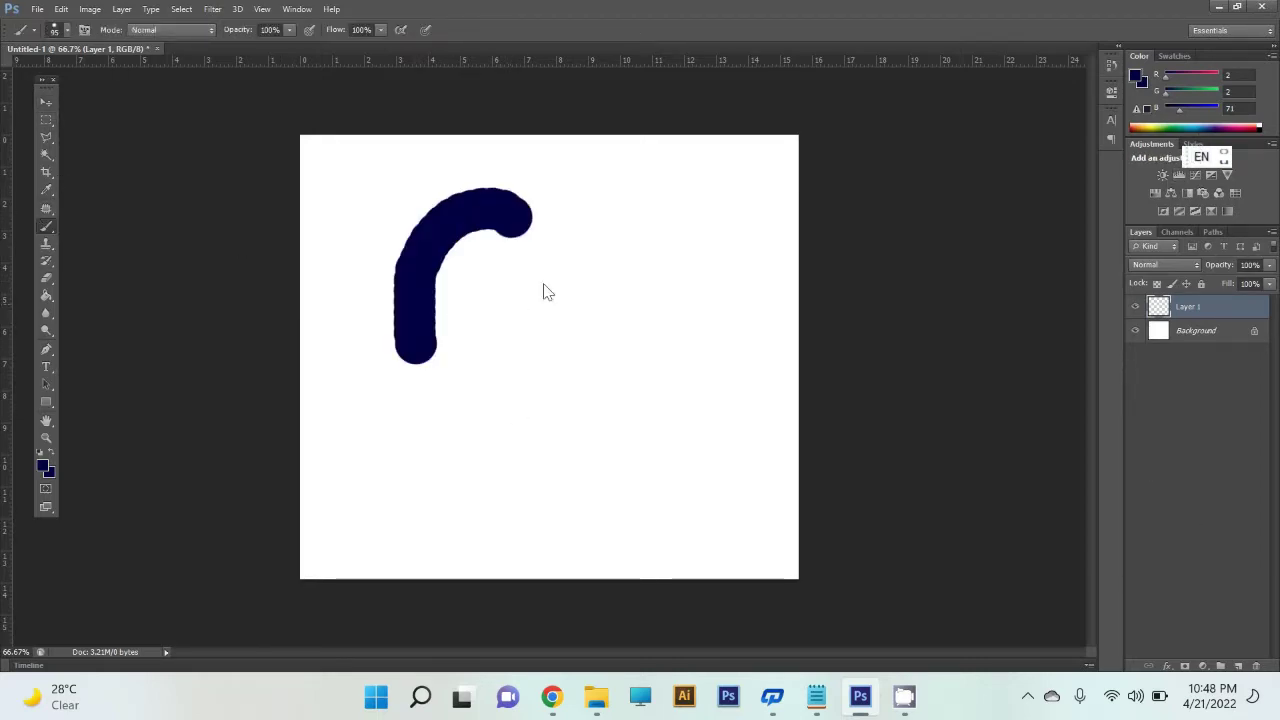
mouse_move(547, 291)
mouse_down()
mouse_move(571, 429)
mouse_move(509, 471)
mouse_move(468, 370)
mouse_move(471, 270)
mouse_move(466, 308)
mouse_move(528, 334)
mouse_move(658, 270)
mouse_move(743, 286)
mouse_move(752, 300)
mouse_up()
click(45, 102)
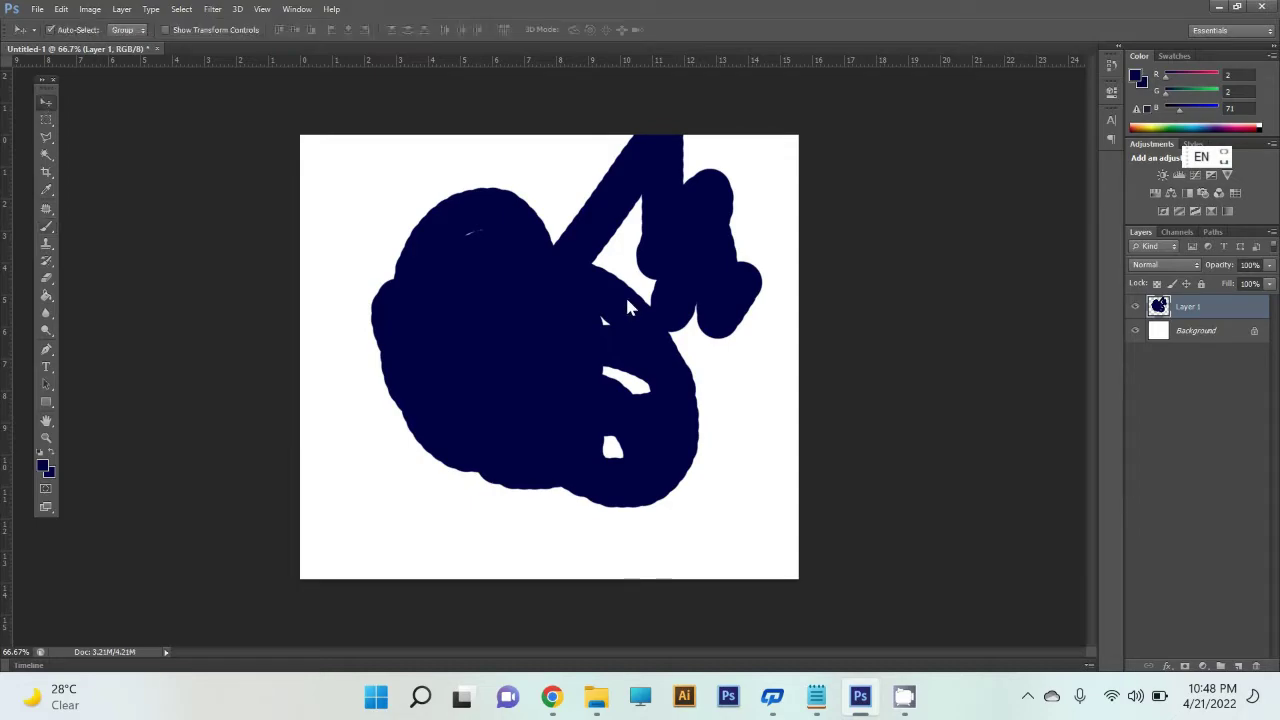
drag(628, 307, 431, 338)
mouse_move(385, 433)
mouse_down()
mouse_move(539, 369)
mouse_move(602, 322)
mouse_move(536, 403)
mouse_move(595, 378)
mouse_move(618, 326)
mouse_move(492, 317)
mouse_move(535, 365)
mouse_move(522, 323)
mouse_move(507, 345)
mouse_up()
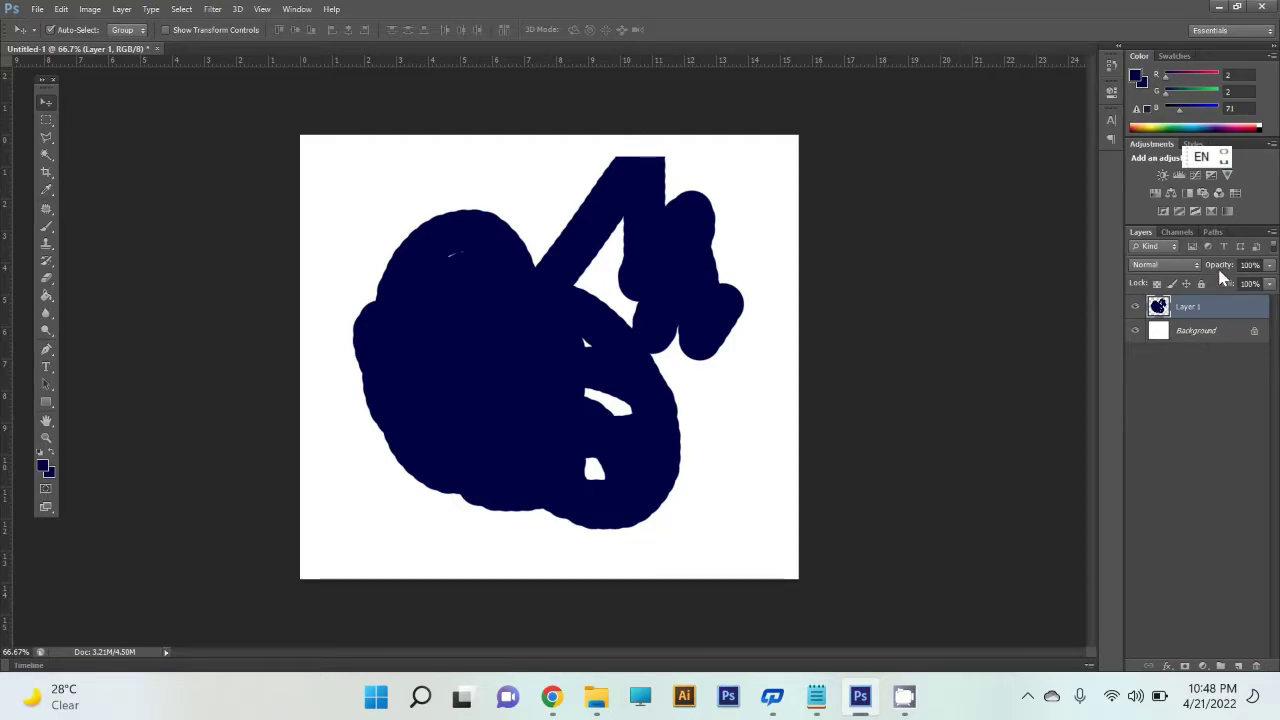
Reselect Layer 1 and nudge the navy scribble slightly upward.
click(1203, 335)
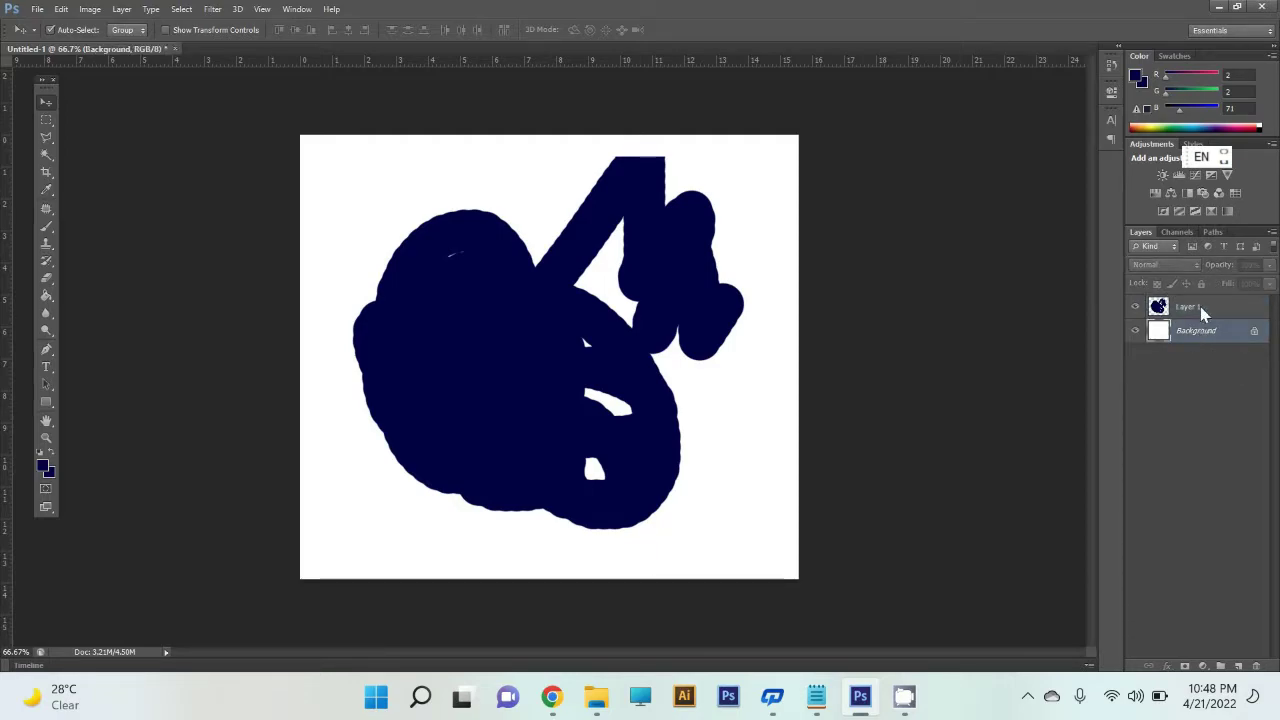
click(1208, 307)
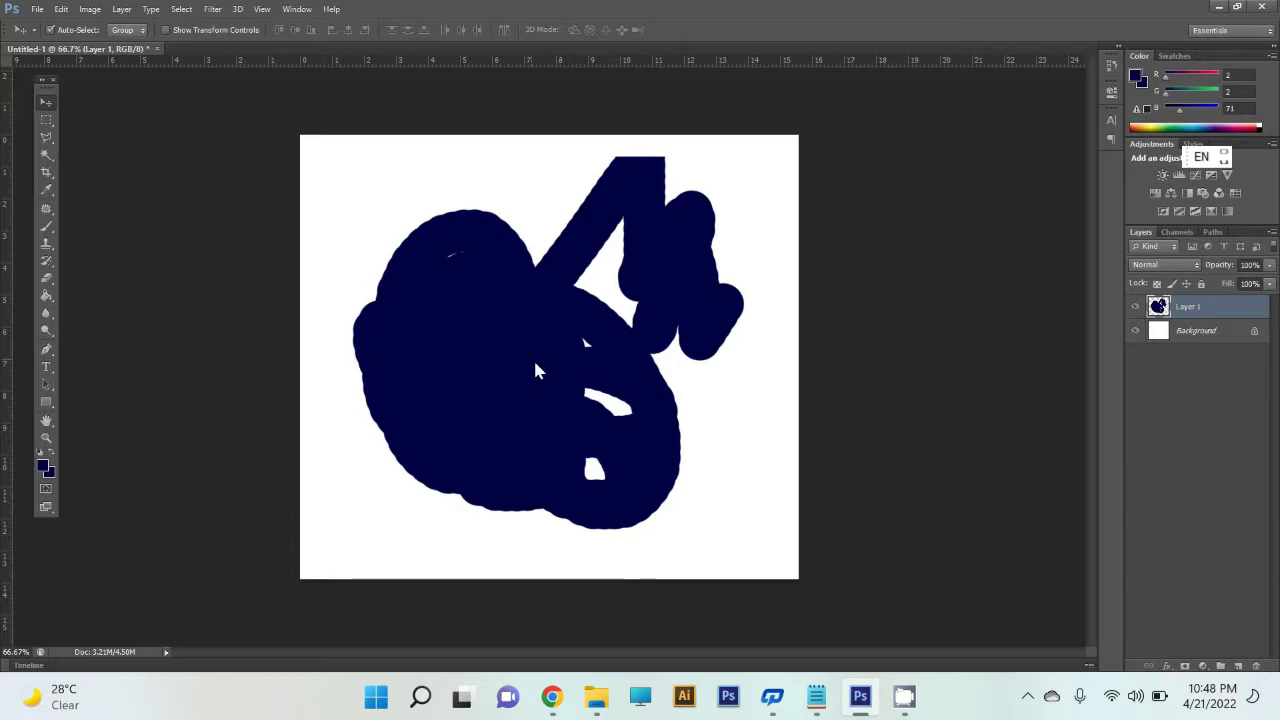
drag(560, 398, 584, 377)
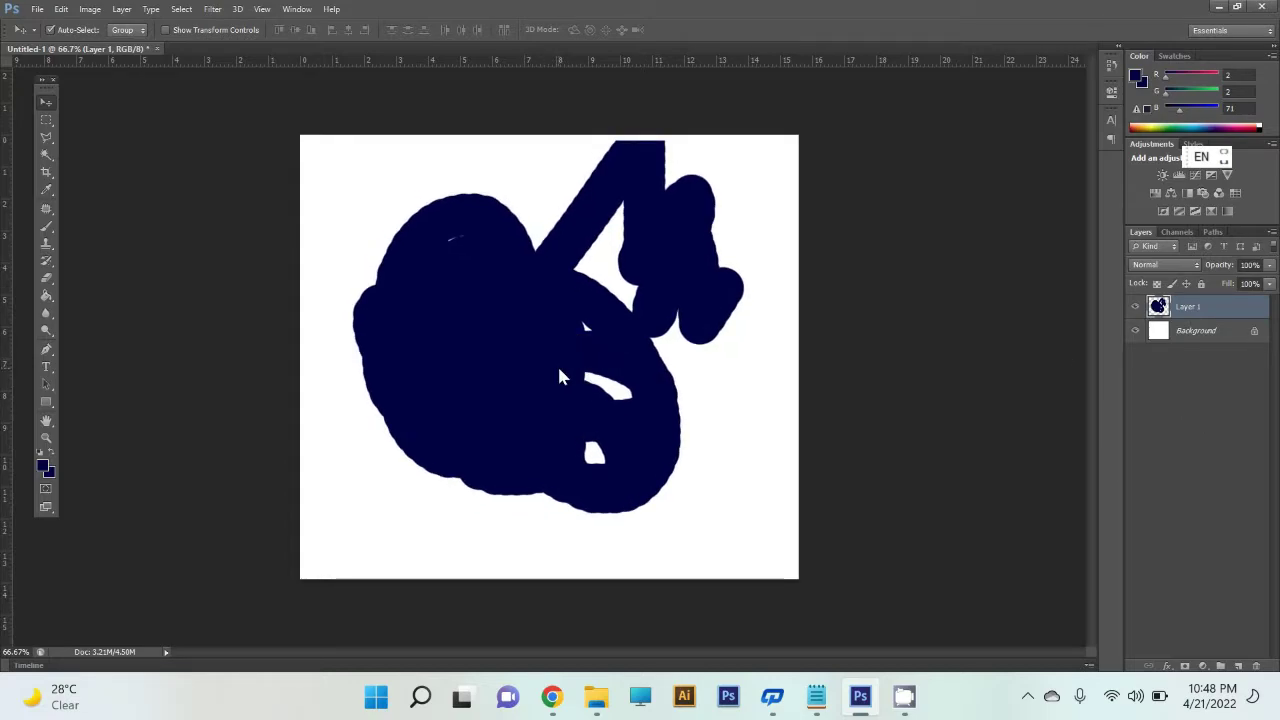
mouse_move(1266, 298)
mouse_down()
mouse_move(1270, 308)
mouse_move(1203, 308)
mouse_move(1270, 296)
mouse_move(1277, 310)
mouse_up()
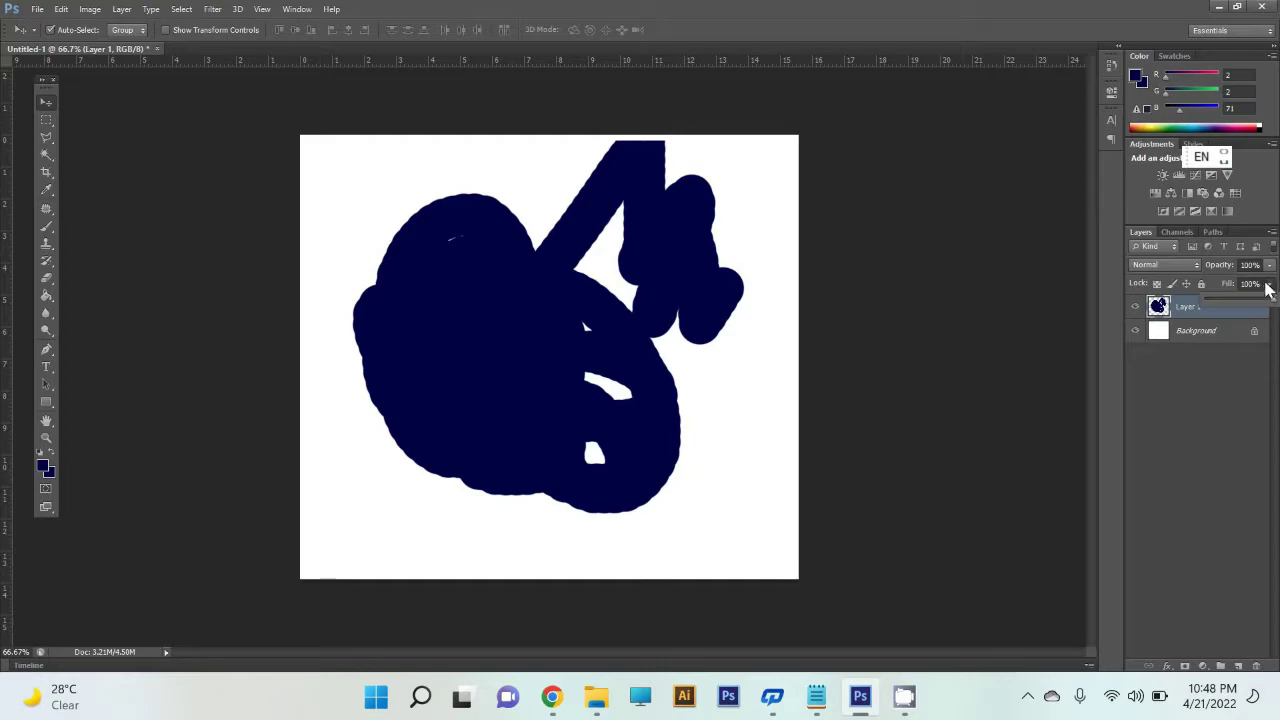
Lower Layer 1's opacity to about 90% to lighten the navy scribble.
click(1267, 286)
mouse_move(1267, 288)
mouse_down()
mouse_move(1240, 286)
mouse_move(1272, 292)
mouse_up()
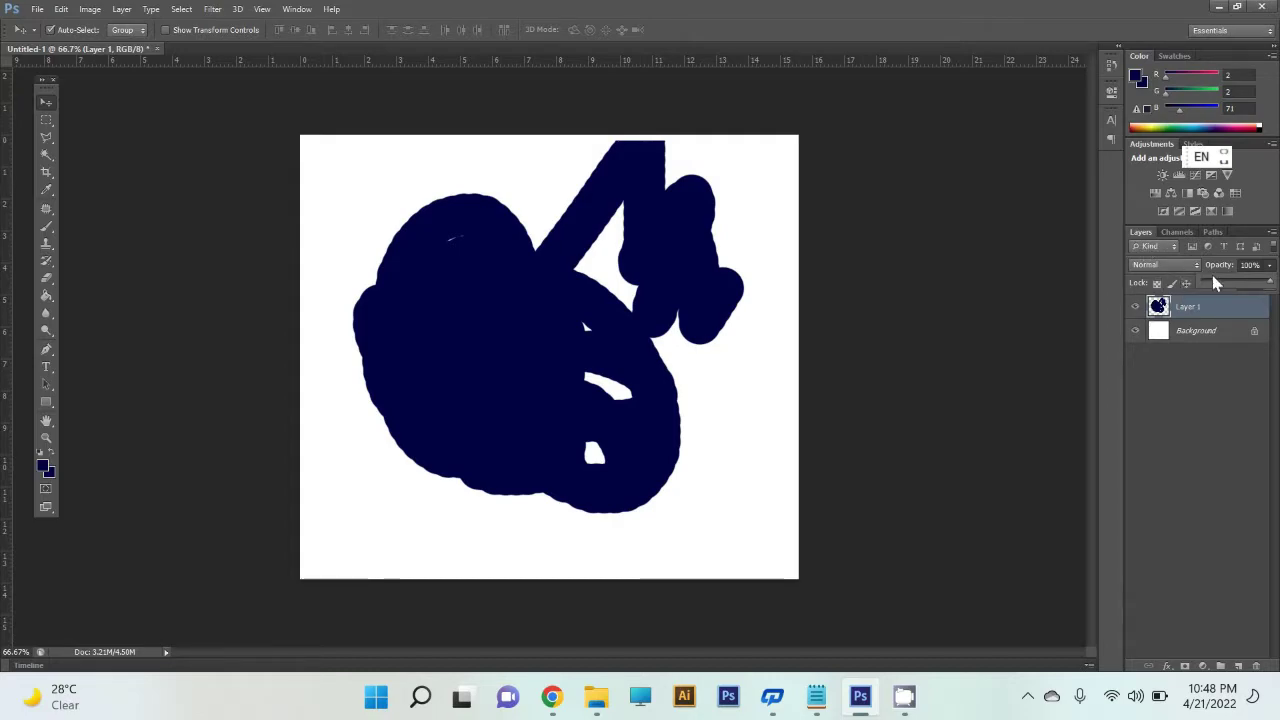
mouse_move(1260, 292)
mouse_down()
mouse_move(1250, 287)
mouse_move(1272, 286)
mouse_move(1218, 280)
mouse_move(1266, 281)
mouse_up()
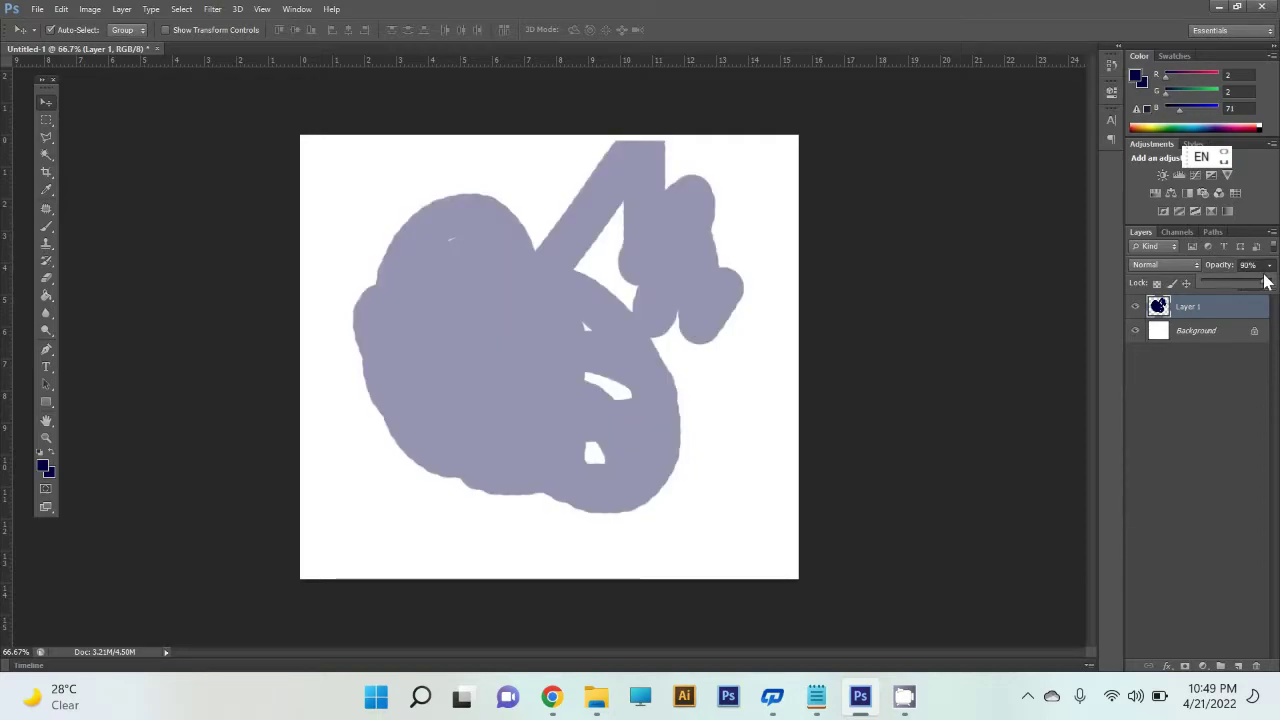
Try Darker Color blending on Layer 1, then return it to Normal.
click(1190, 265)
click(1178, 356)
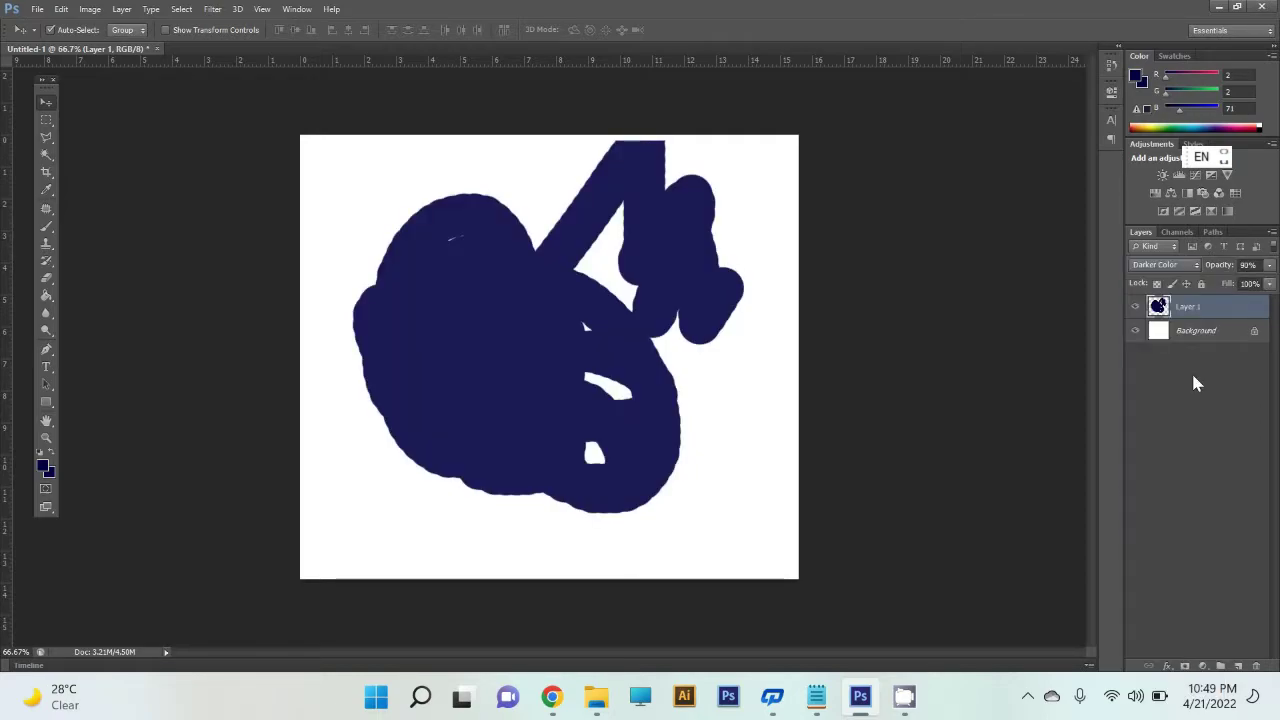
click(1184, 265)
click(1172, 280)
click(1198, 331)
click(674, 326)
Delete Layer 1 and dismiss the locked-Background warnings from the Move tool.
key(Delete)
click(515, 265)
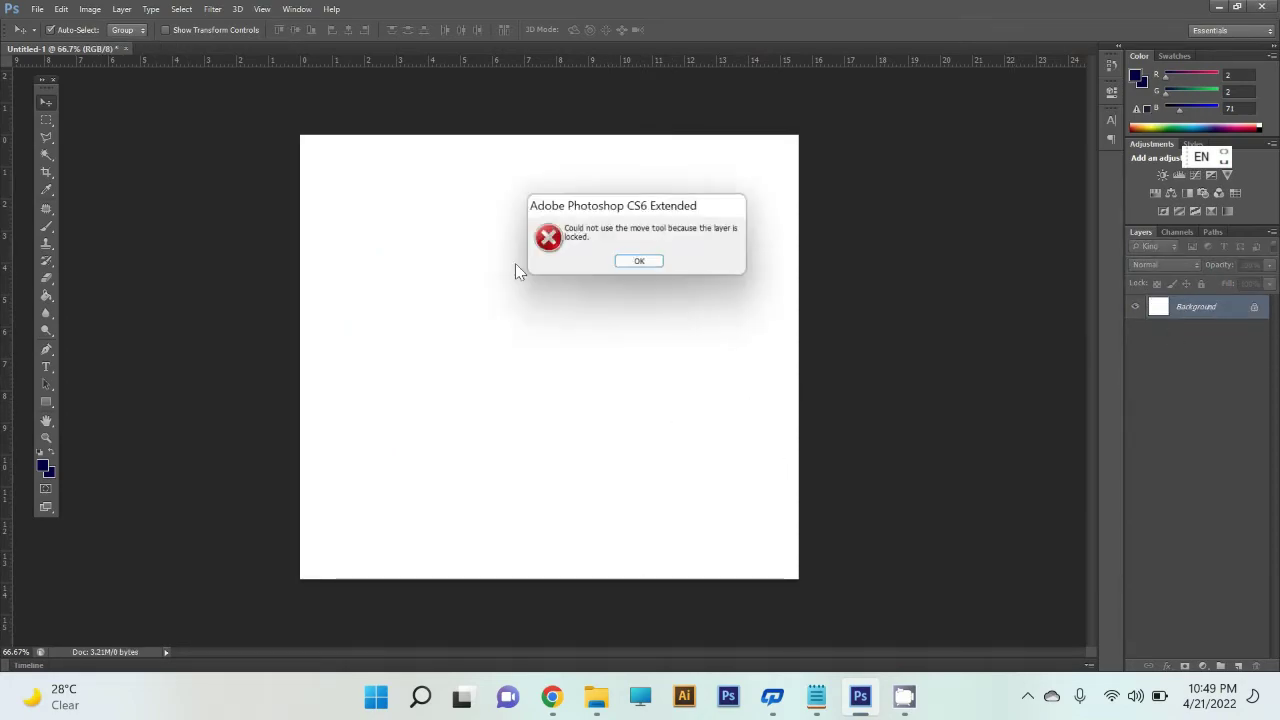
click(641, 264)
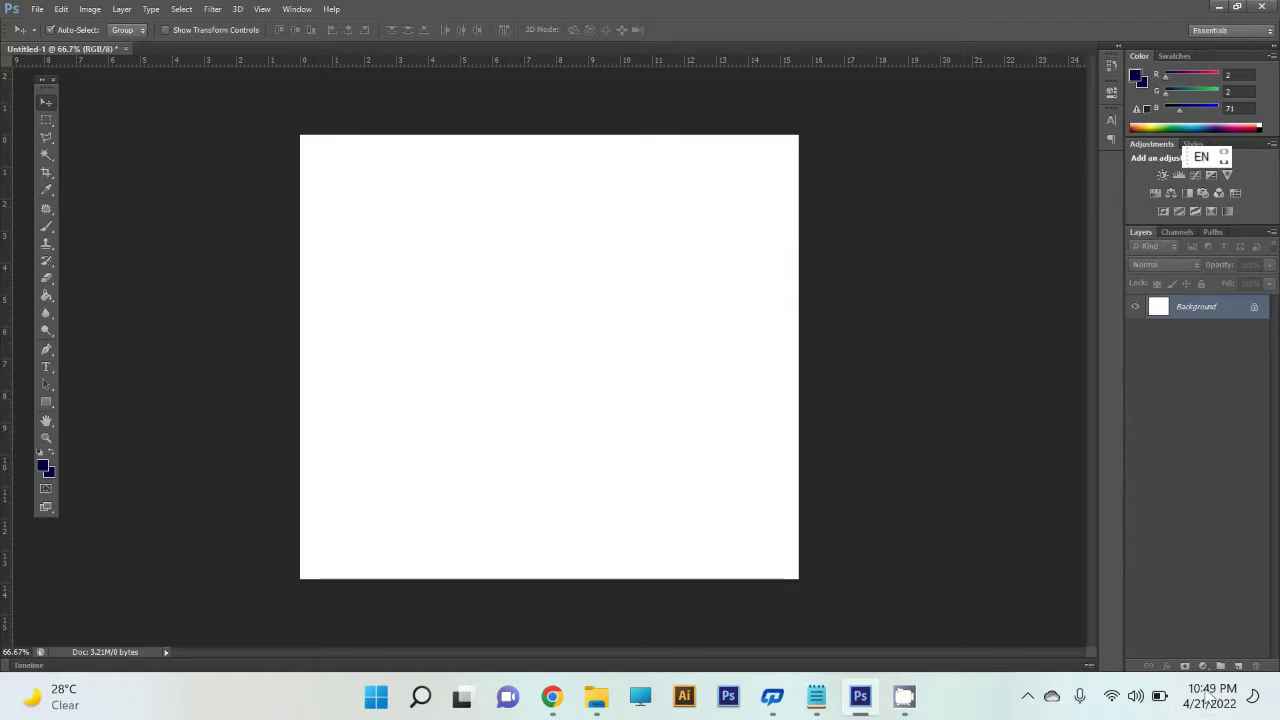
click(655, 377)
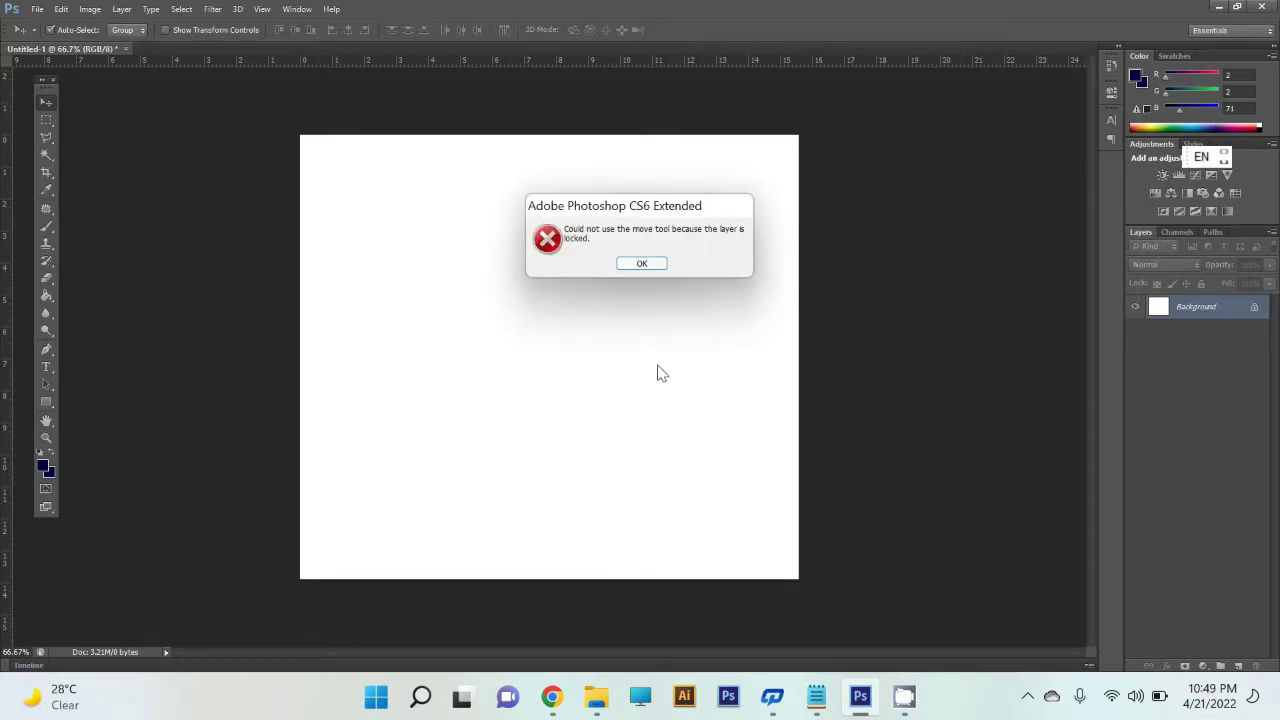
click(650, 264)
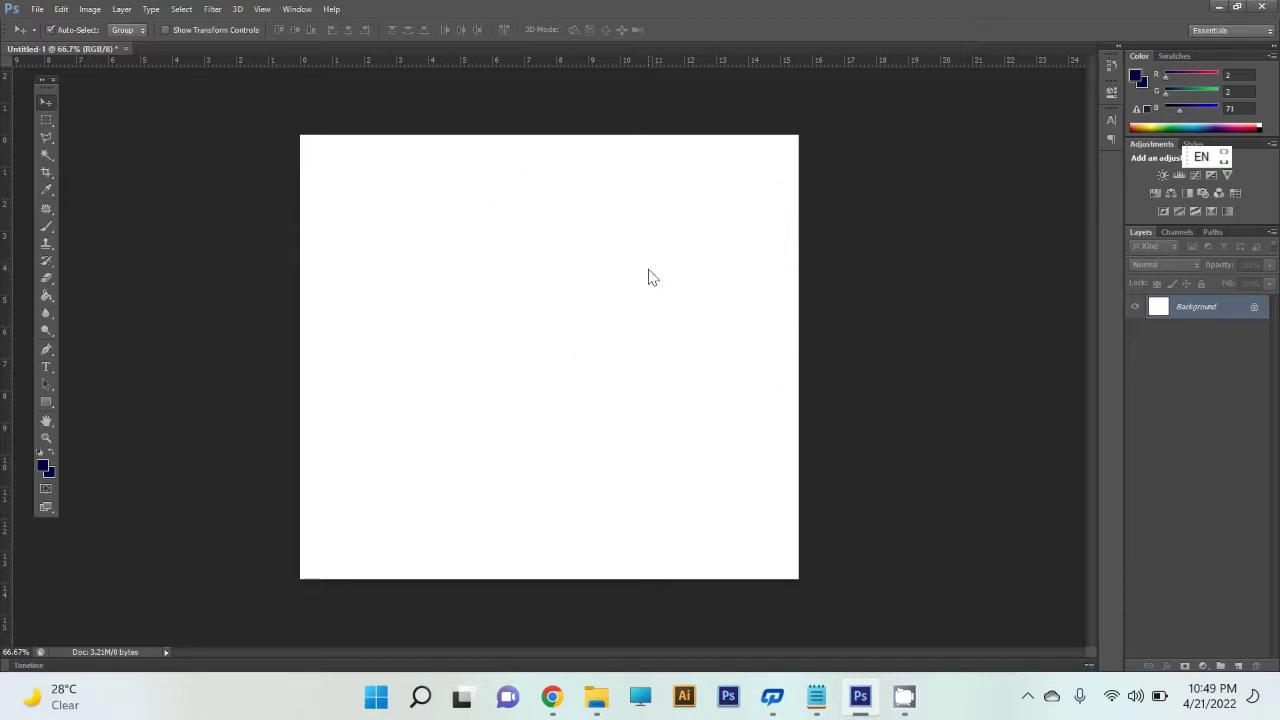
key(ctrl+o)
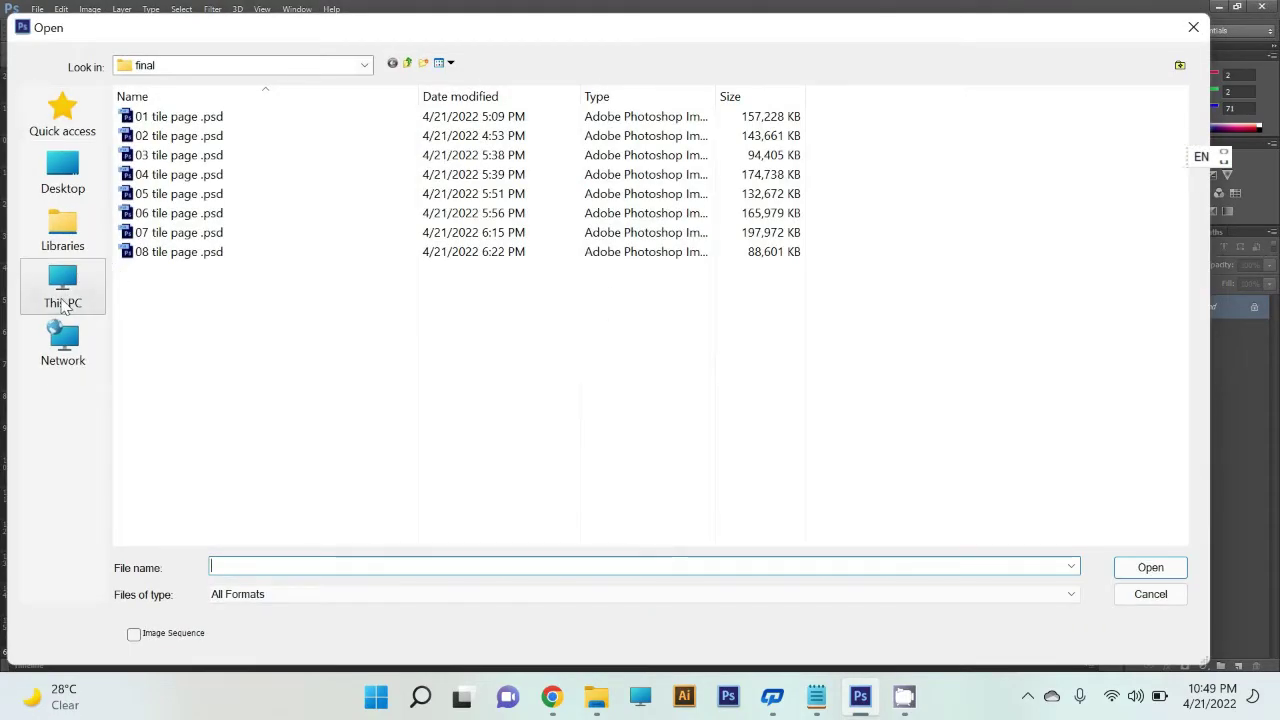
click(63, 305)
double_click(420, 289)
scroll(700, 400, down, 10)
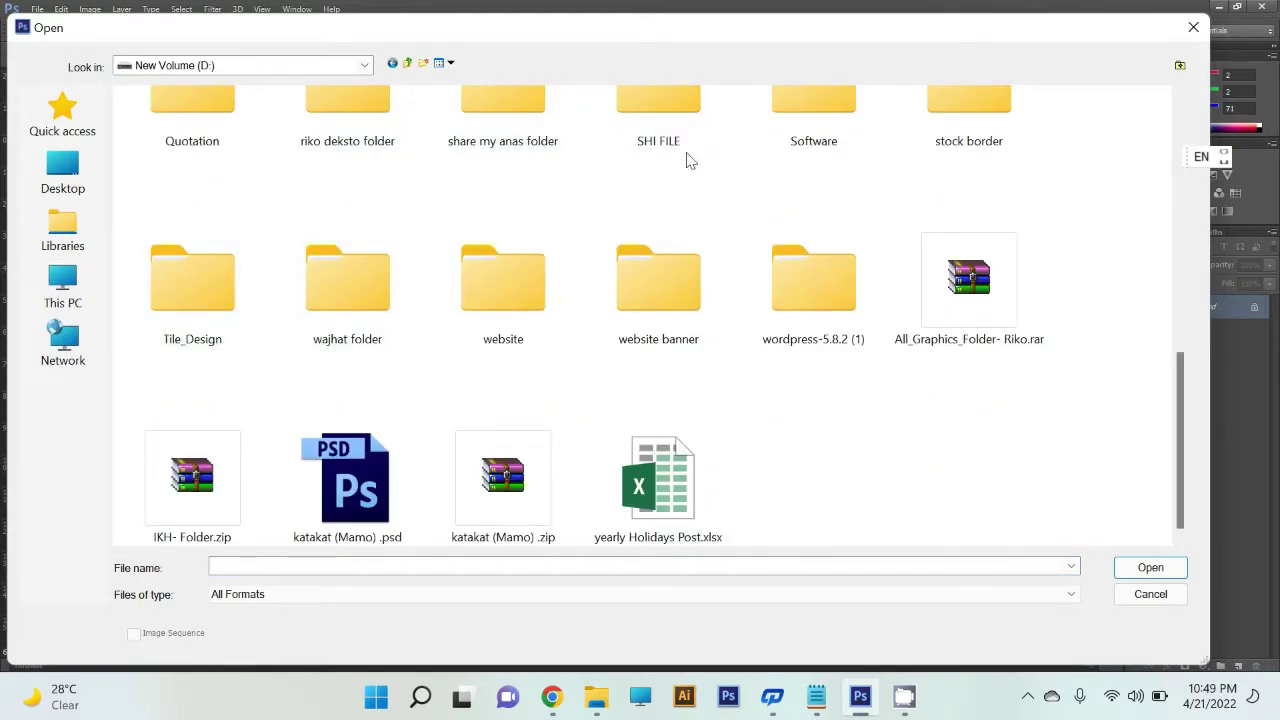
double_click(665, 113)
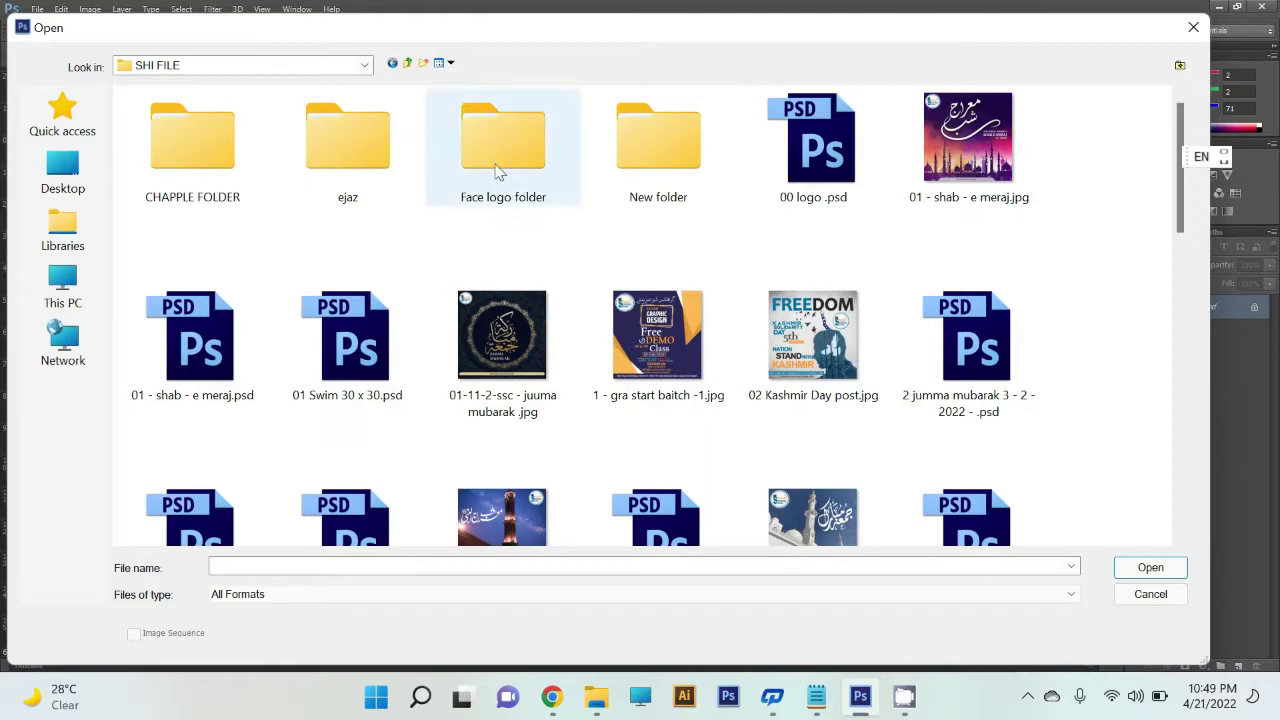
double_click(497, 170)
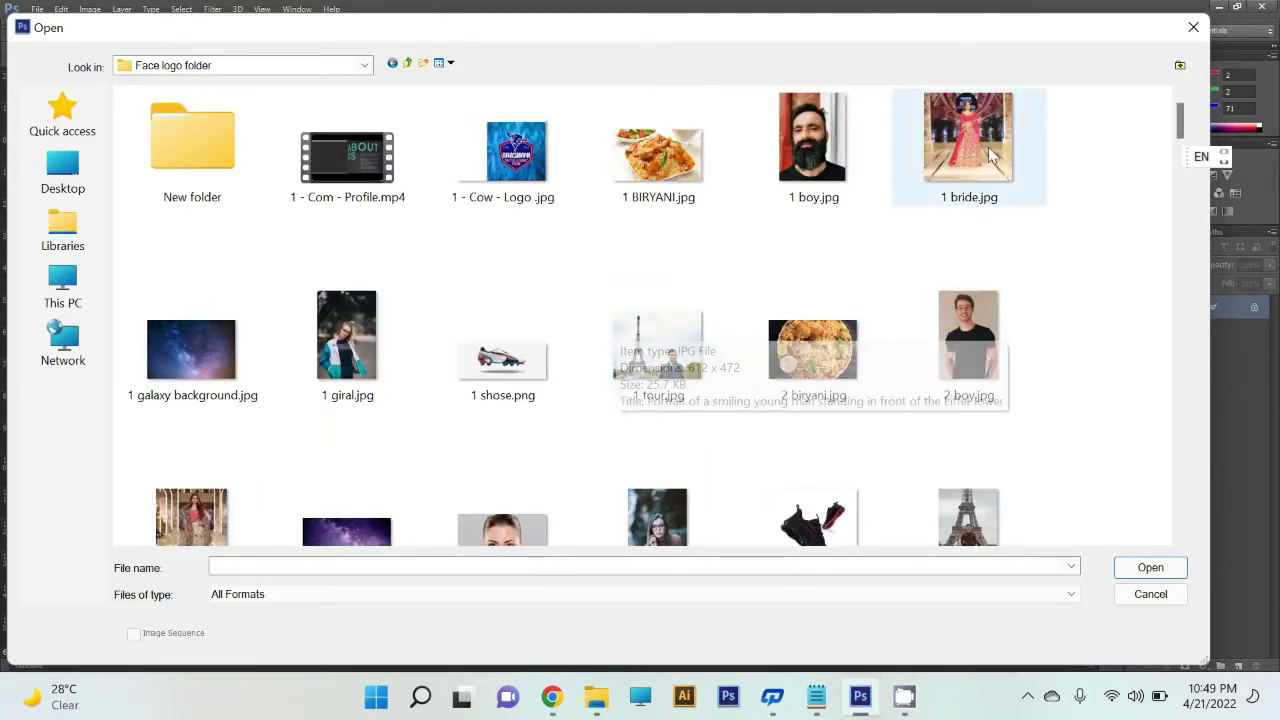
mouse_move(1180, 122)
drag(1183, 125, 1205, 366)
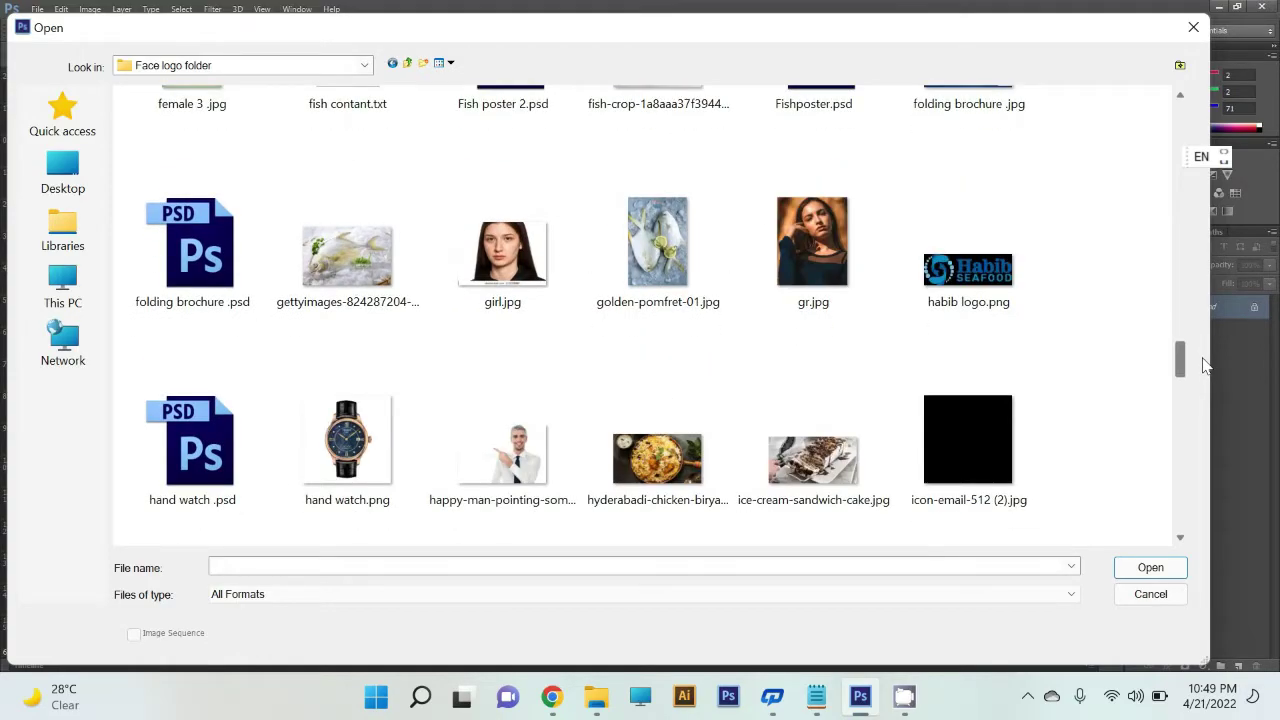
drag(1205, 366, 1218, 402)
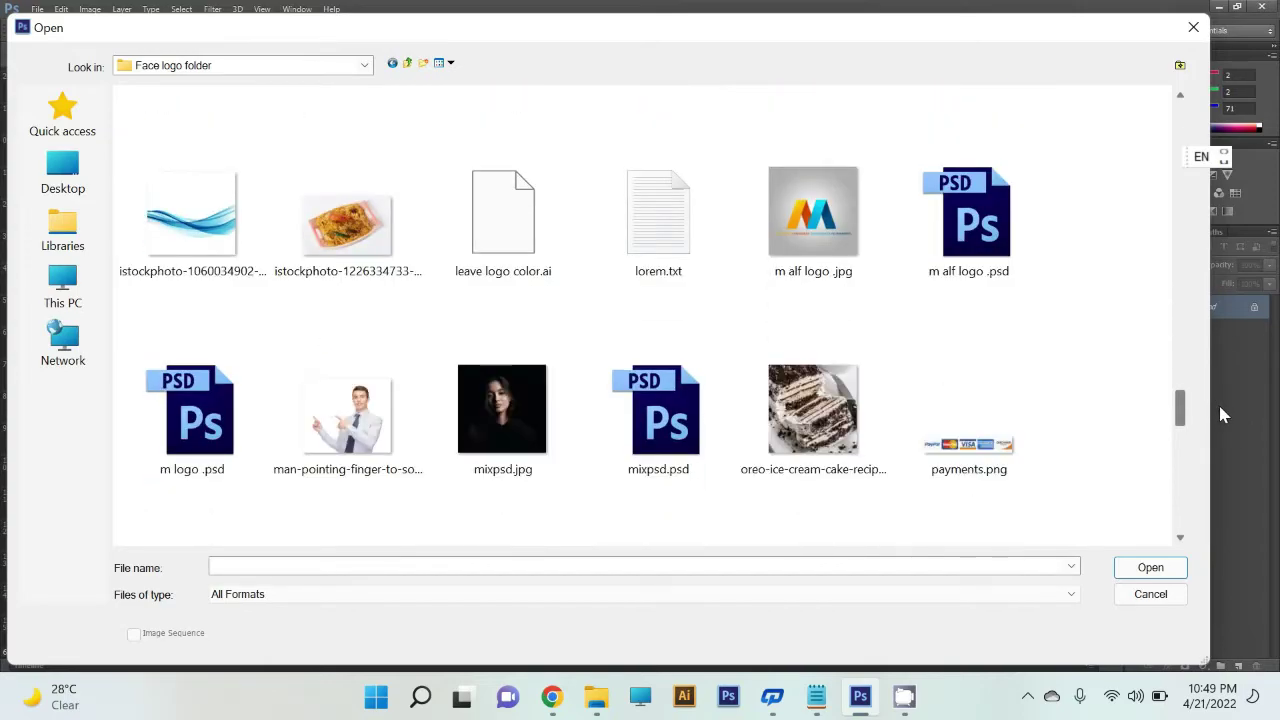
click(780, 465)
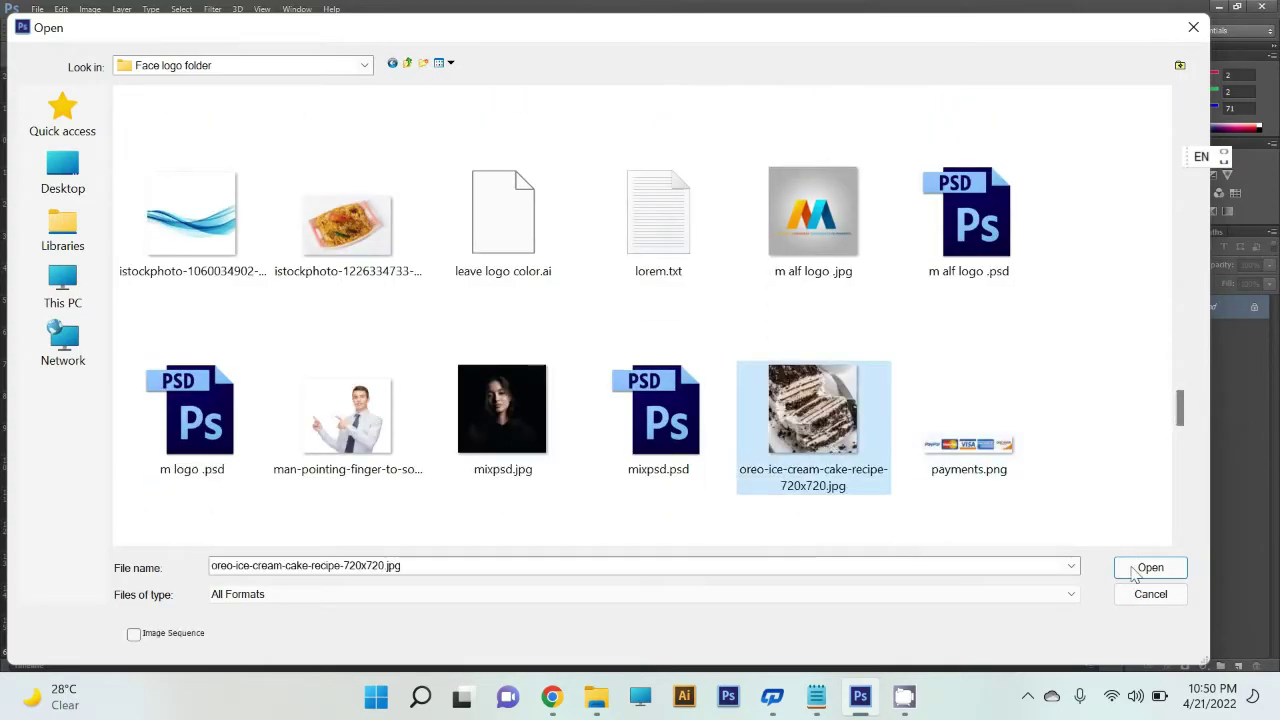
click(1146, 568)
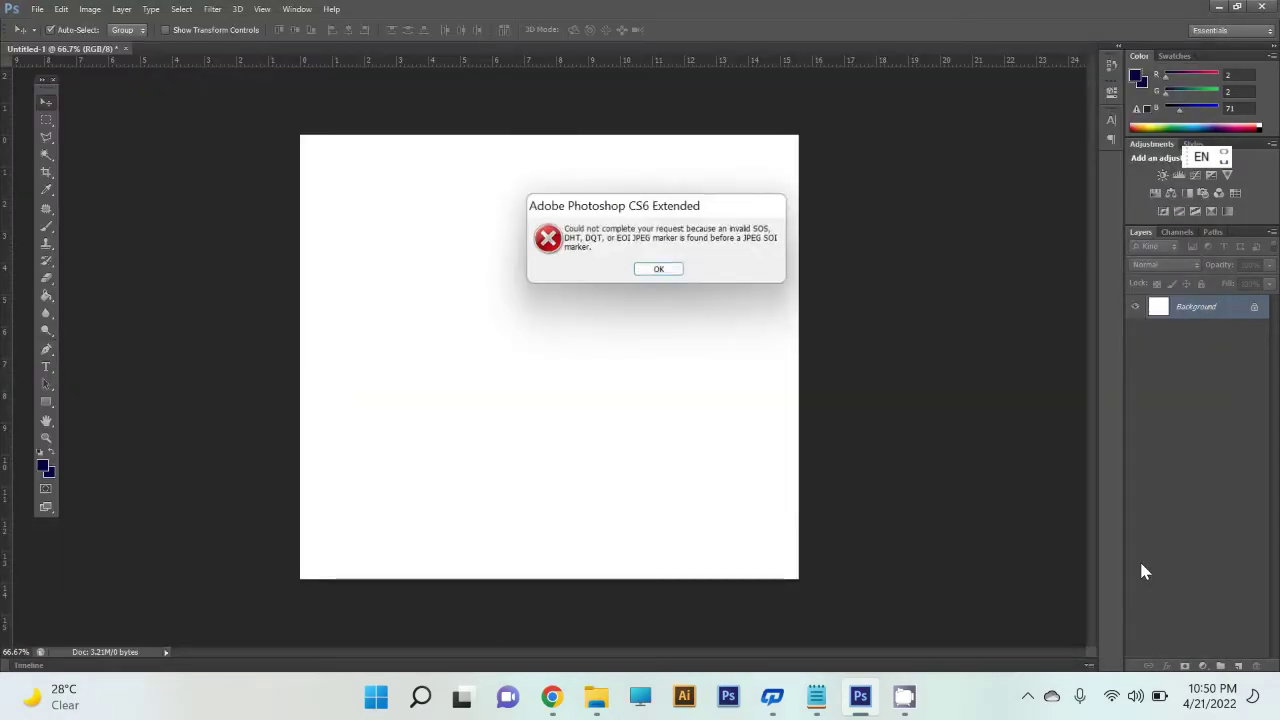
click(660, 270)
Open 2 galaxy background.jpg from the Face logo folder.
key(ctrl+o)
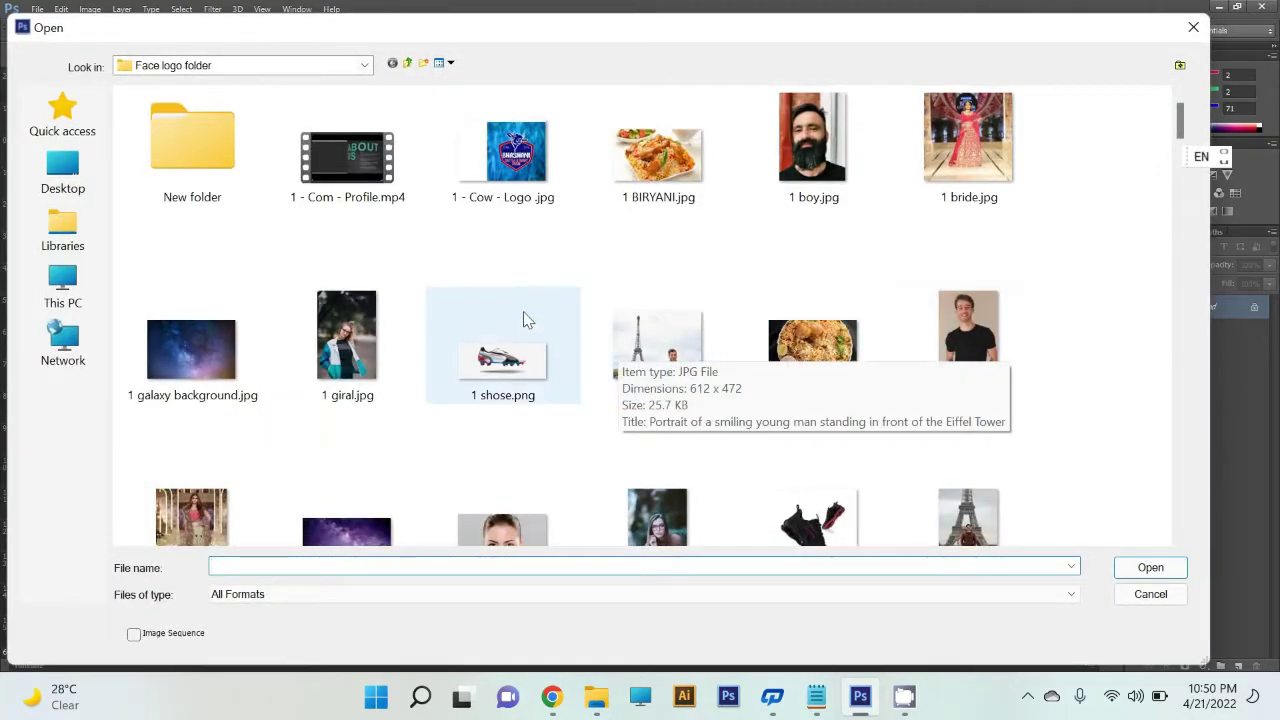
double_click(210, 172)
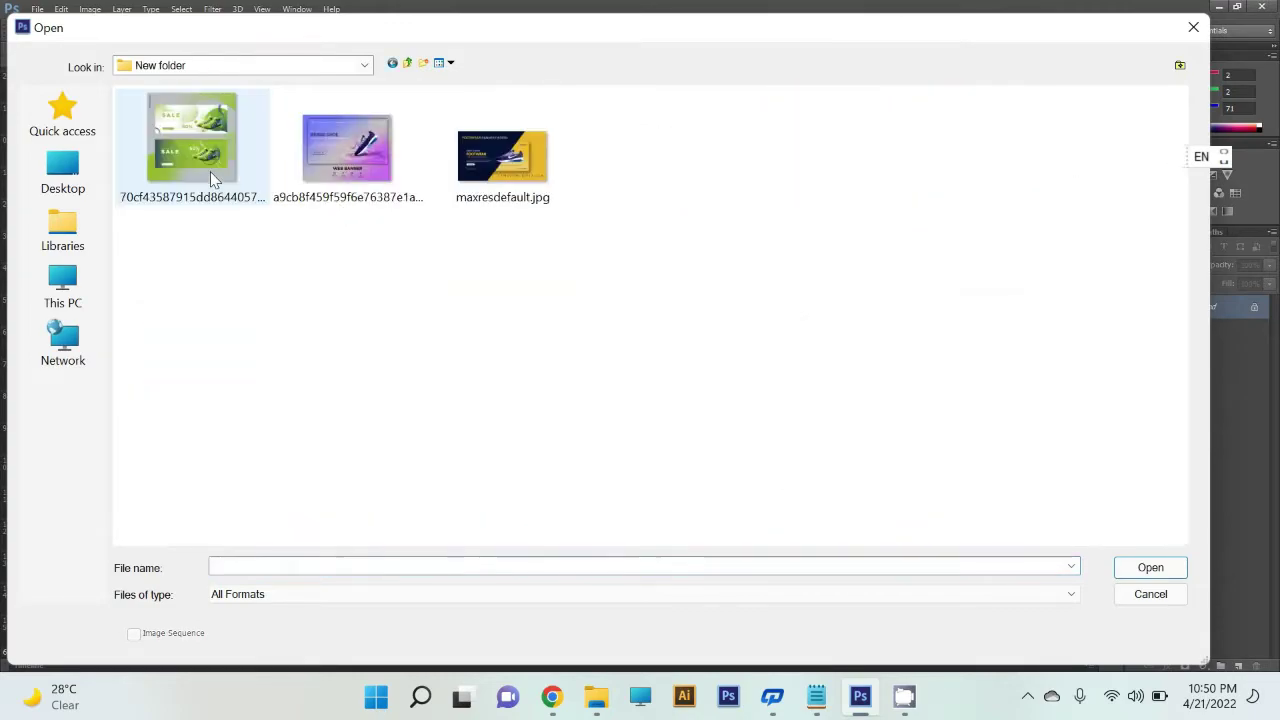
click(392, 63)
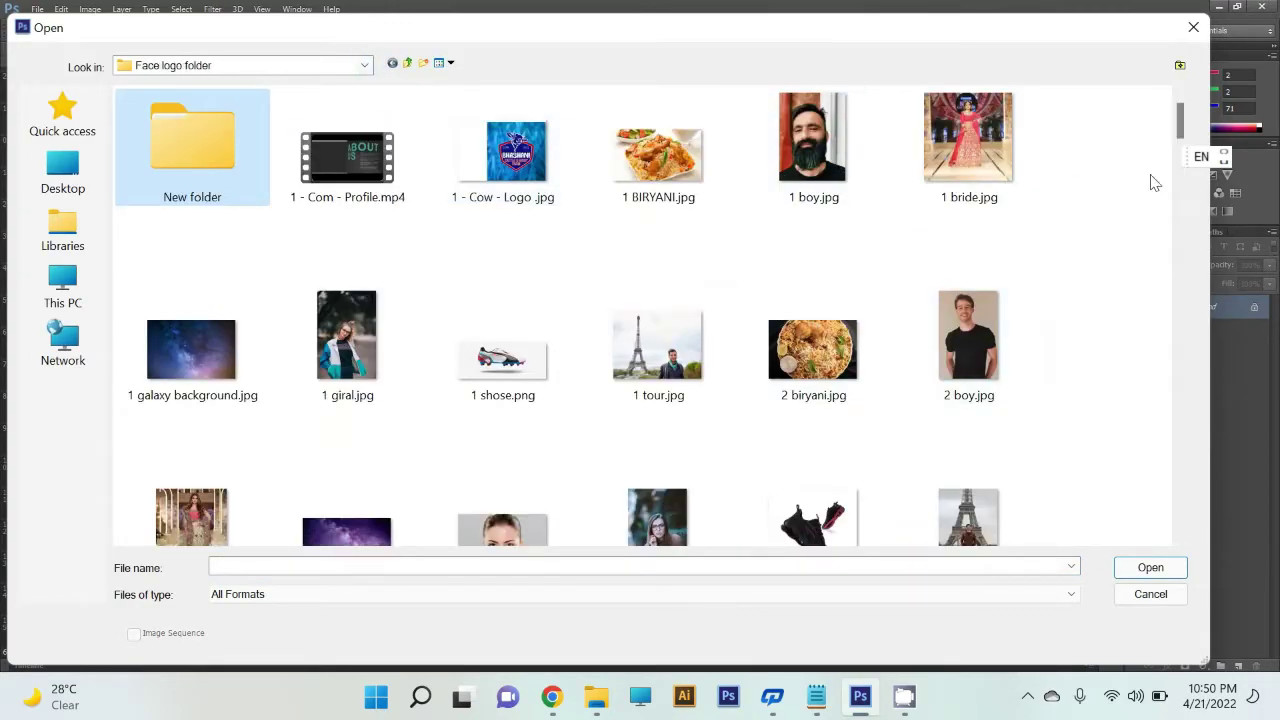
drag(1180, 125, 1180, 145)
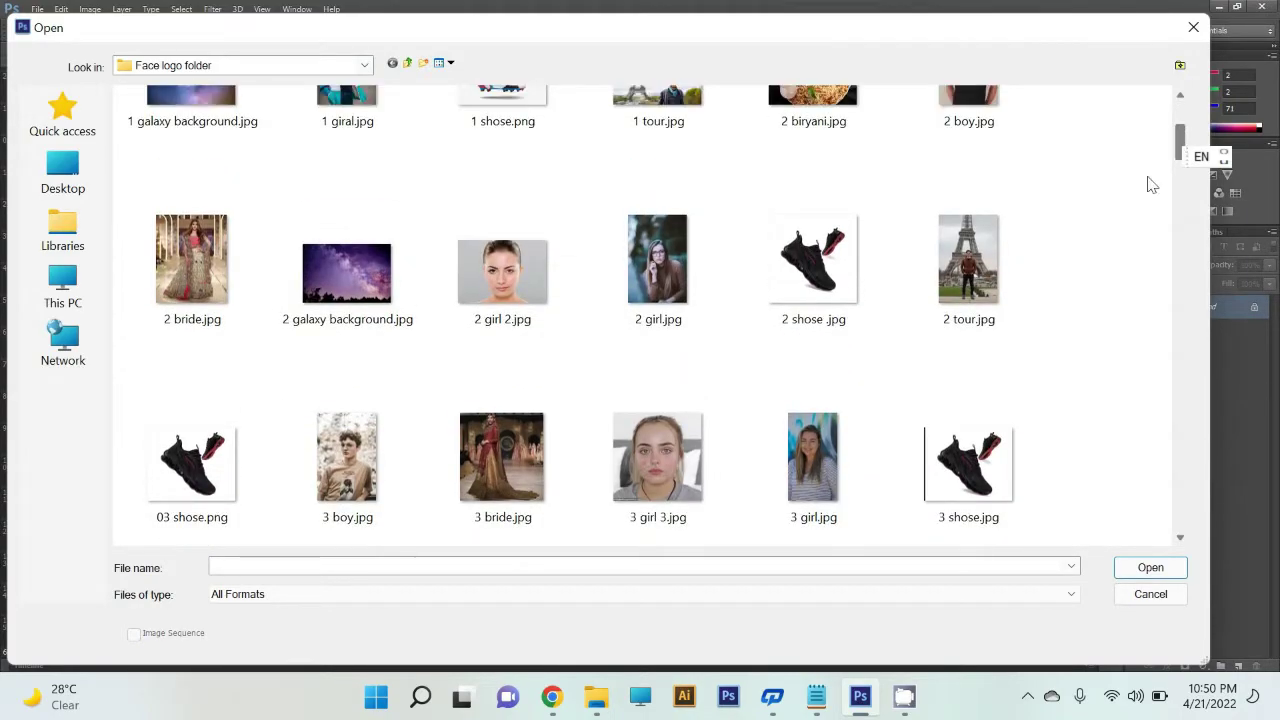
click(358, 270)
click(1144, 568)
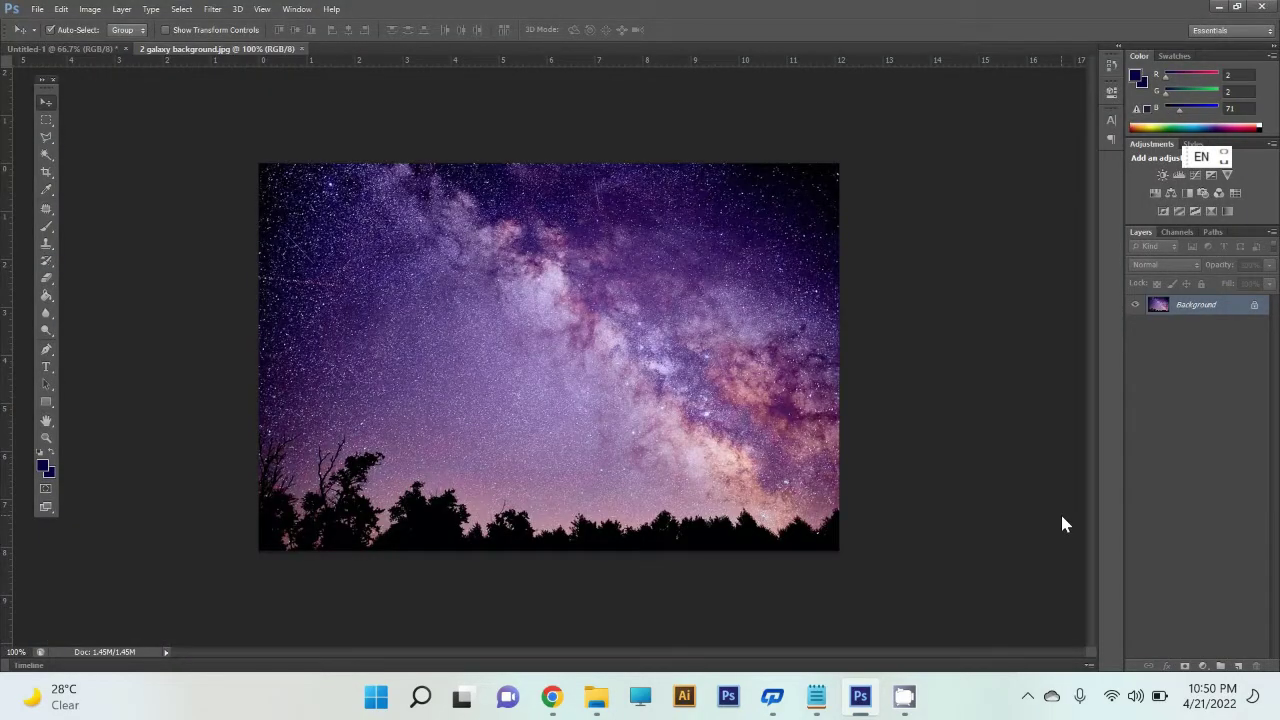
Open the red cherry-tomato JPEG photo as another document.
key(ctrl+o)
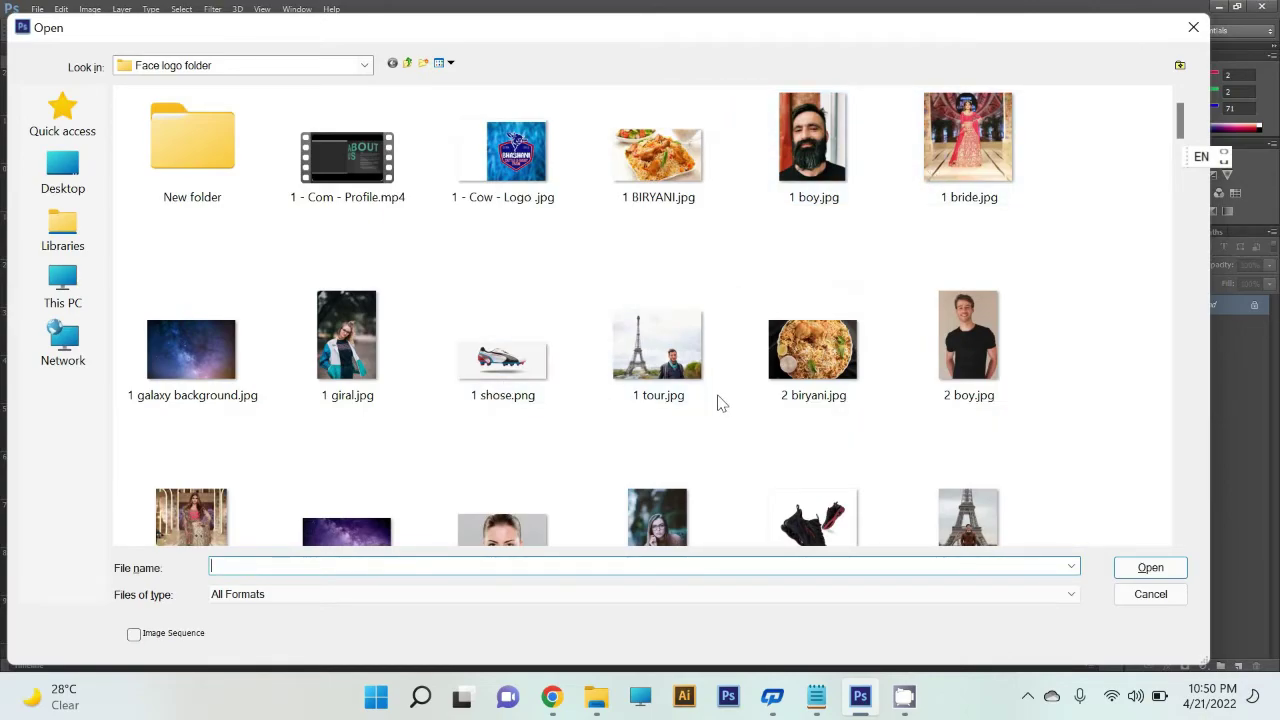
scroll(722, 405, down, 3)
scroll(862, 445, down, 3)
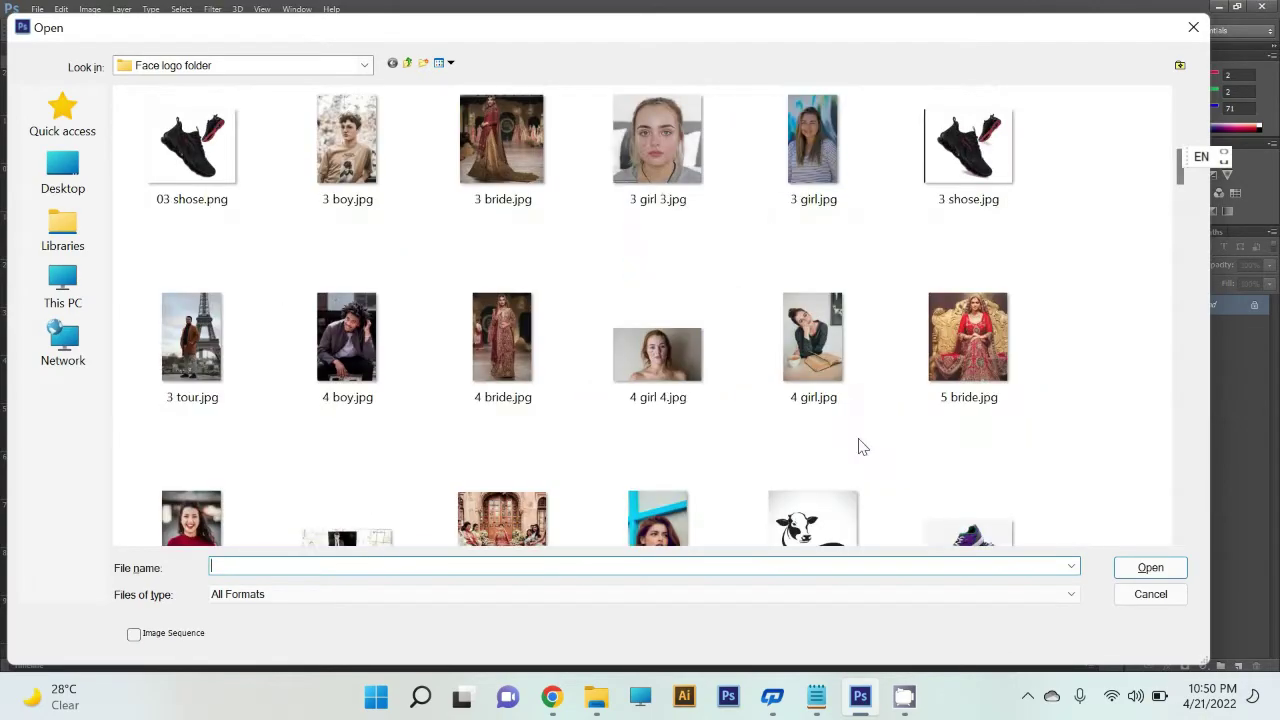
scroll(862, 445, down, 3)
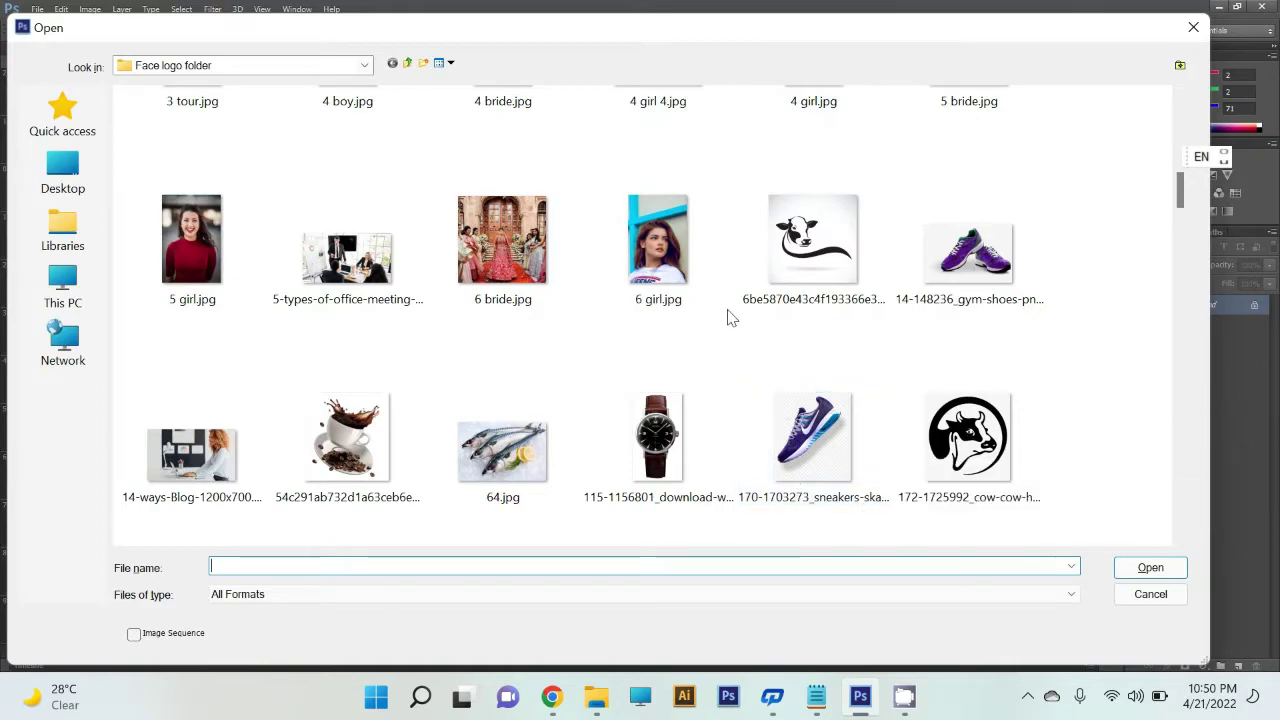
scroll(733, 320, down, 3)
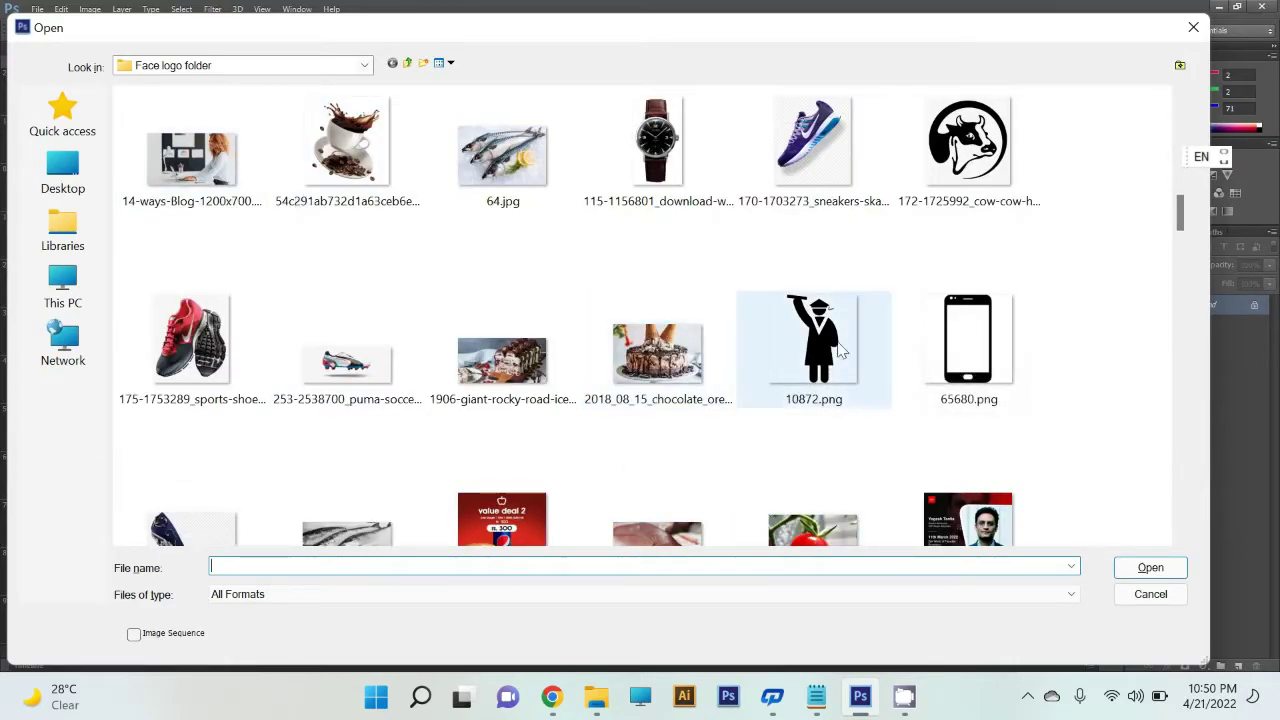
scroll(1060, 415, down, 3)
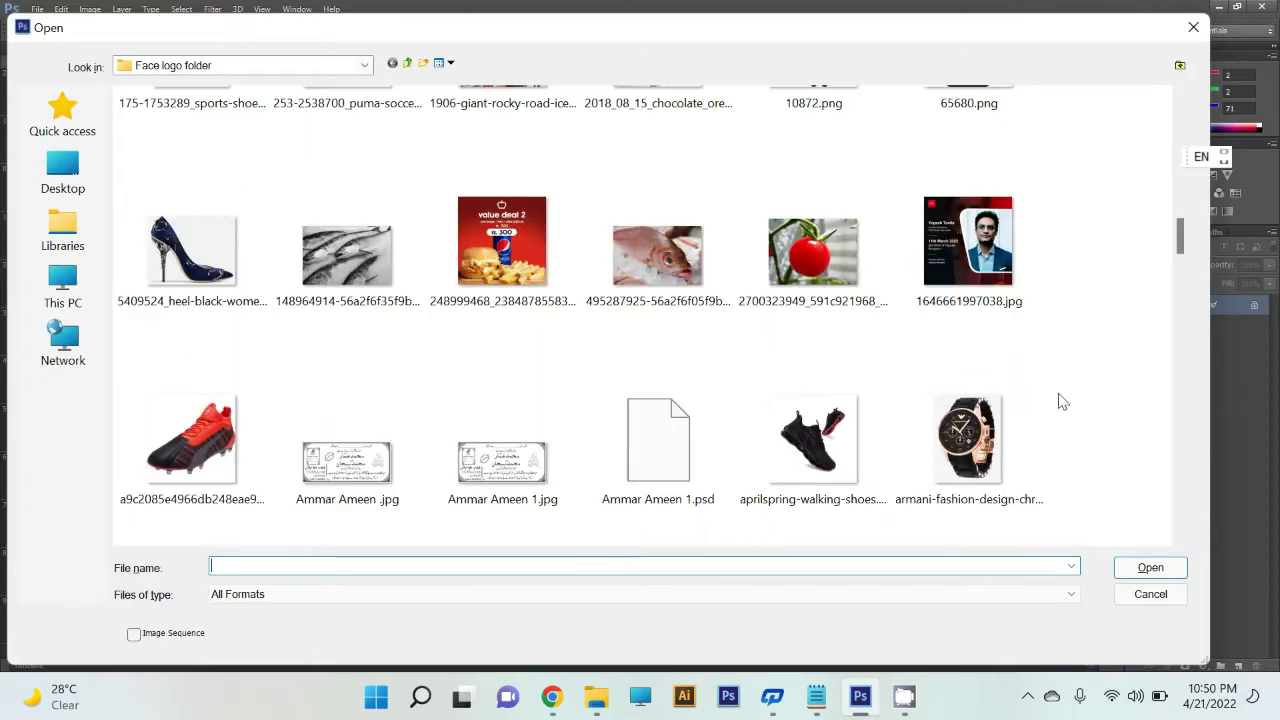
click(835, 245)
click(1150, 567)
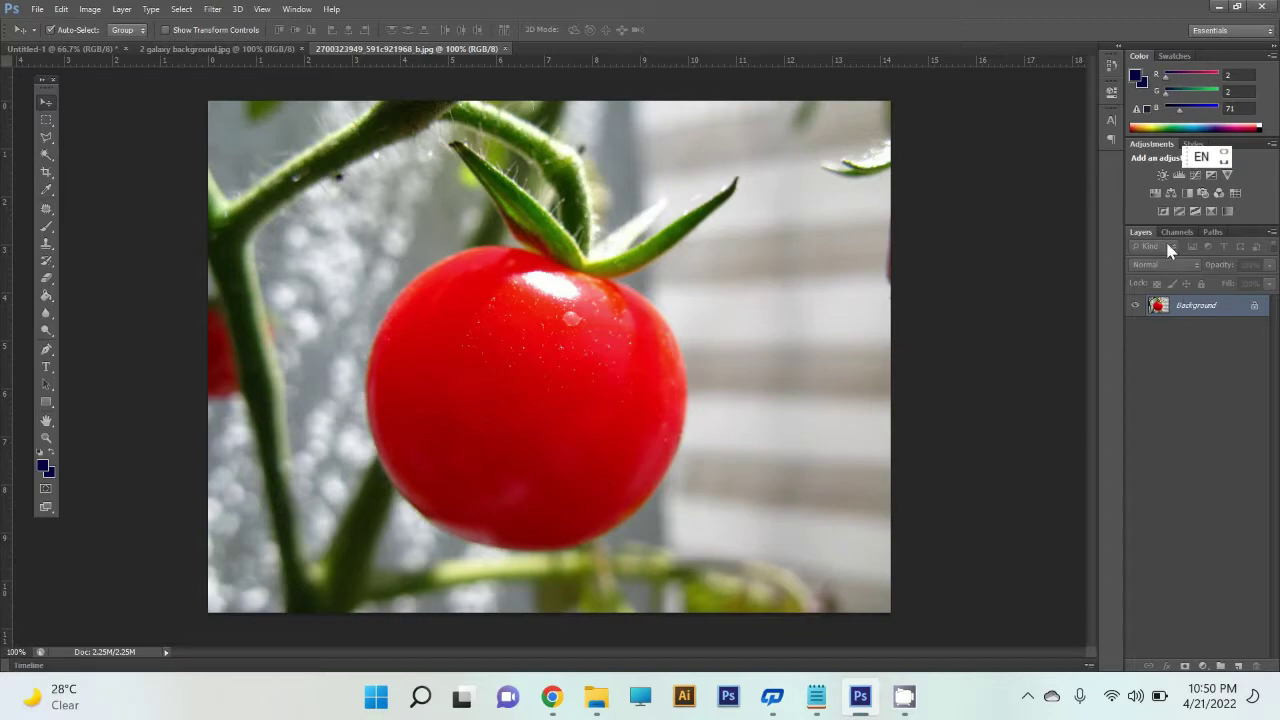
View the galaxy tab, then dismiss a locked-layer warning on Untitled-1.
click(214, 56)
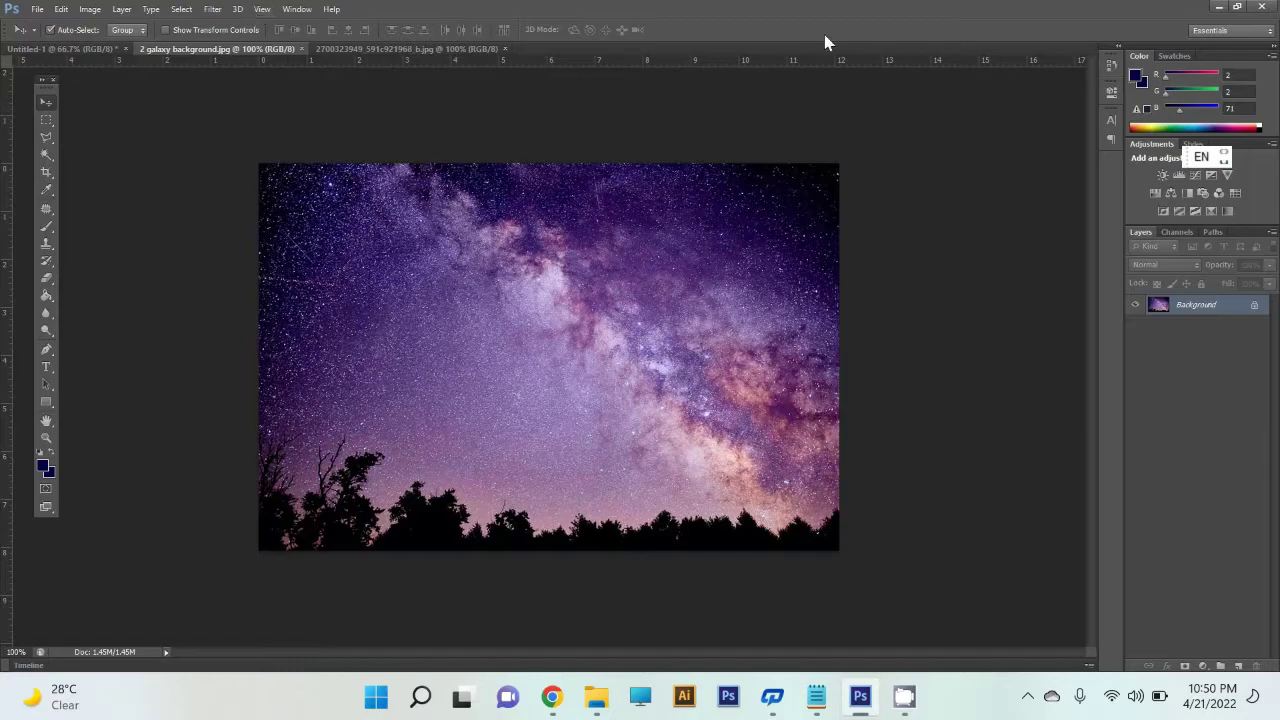
click(42, 49)
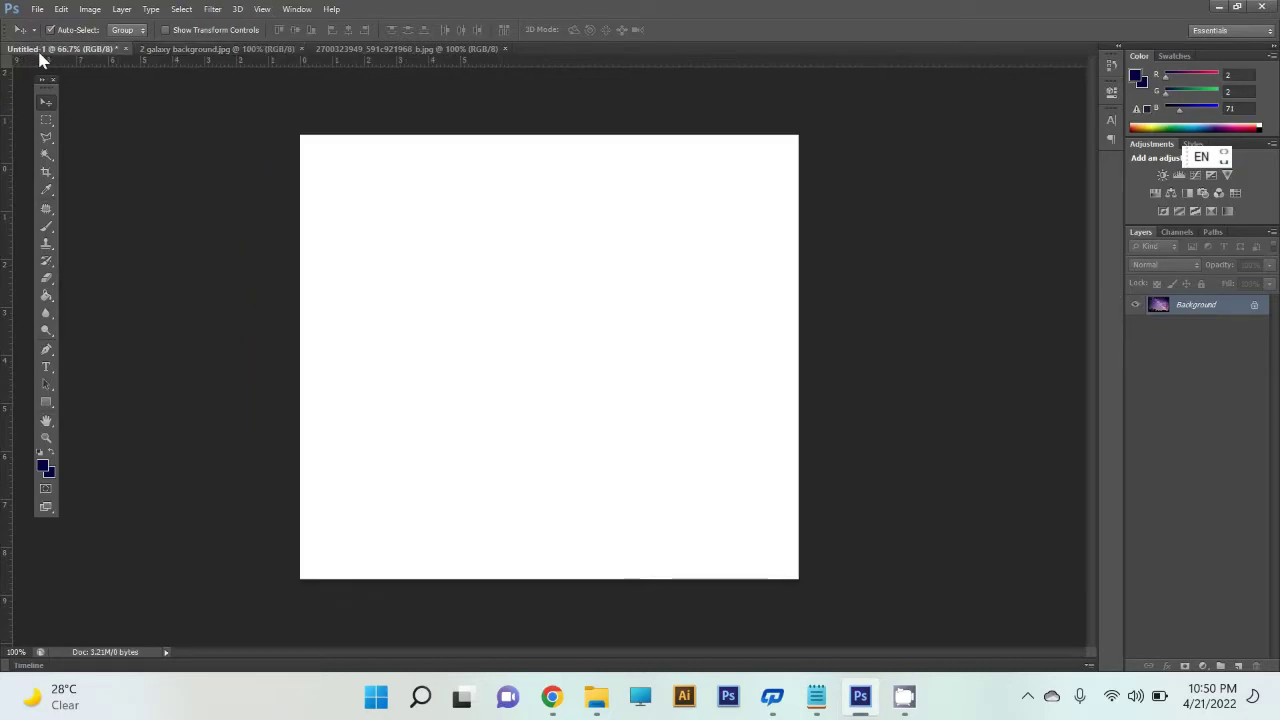
click(628, 344)
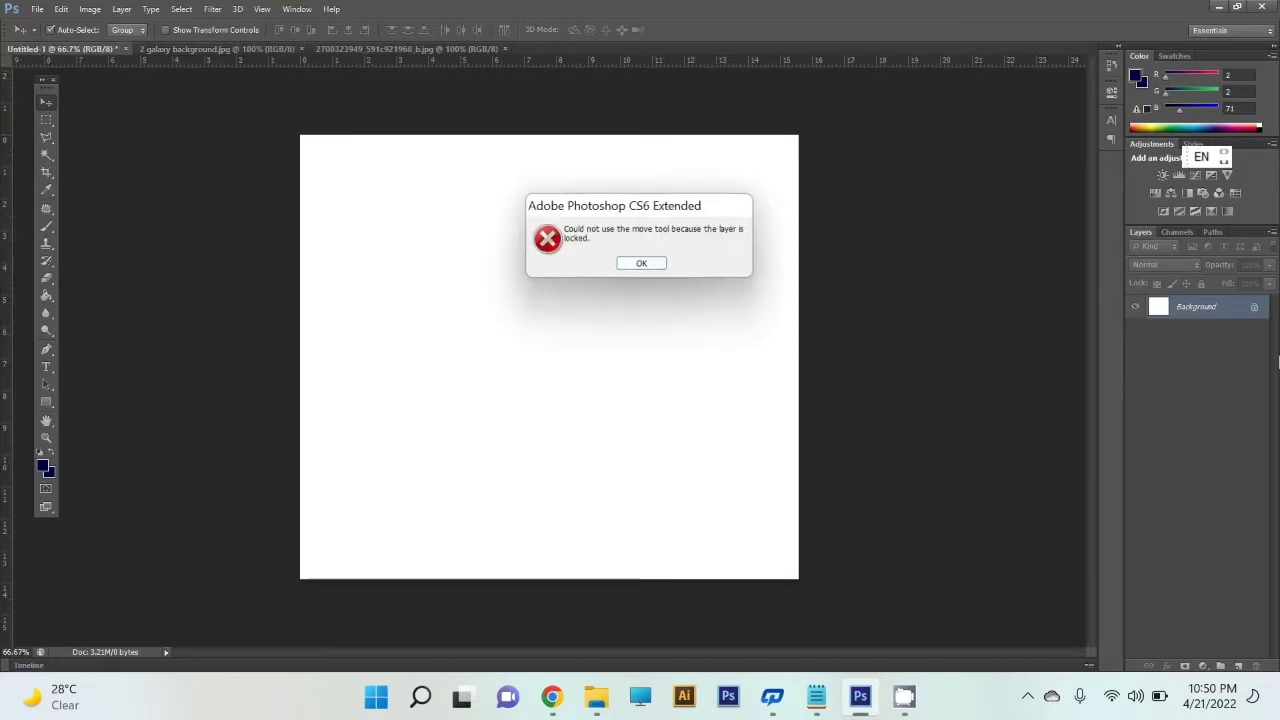
click(625, 267)
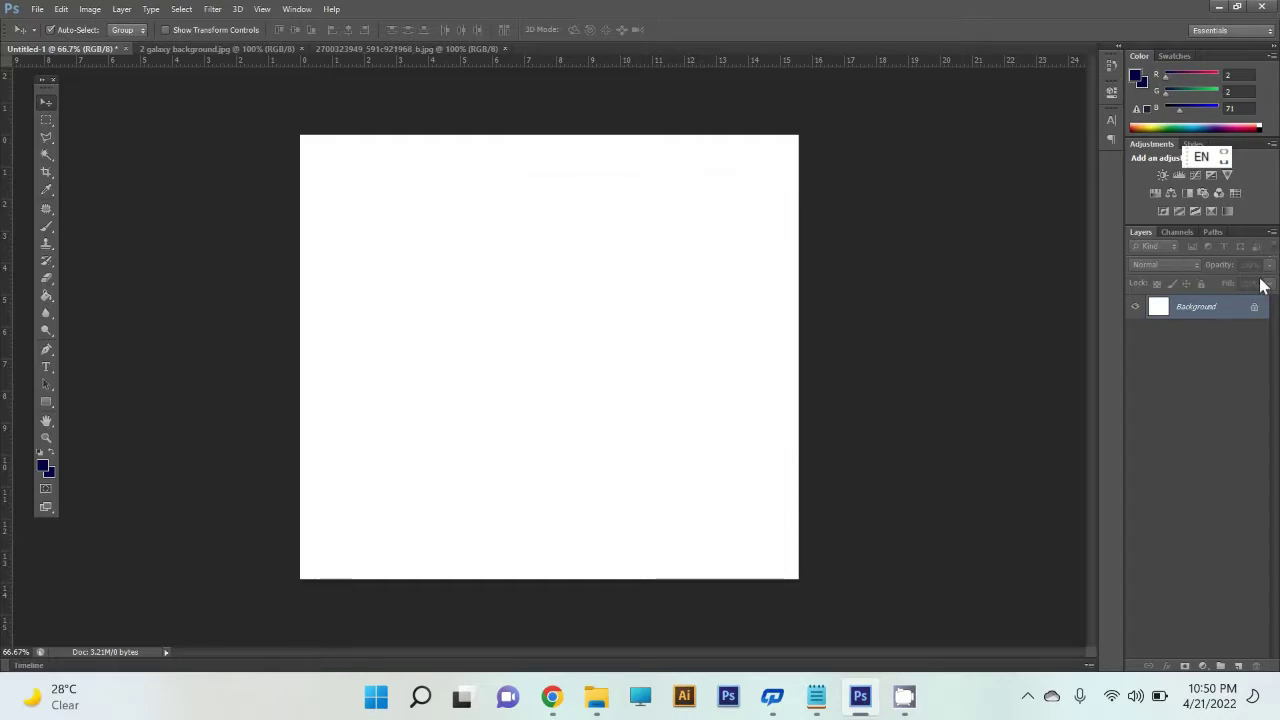
View the tomato photo, dismiss its locked-layer warning, and return to the galaxy tab.
click(206, 50)
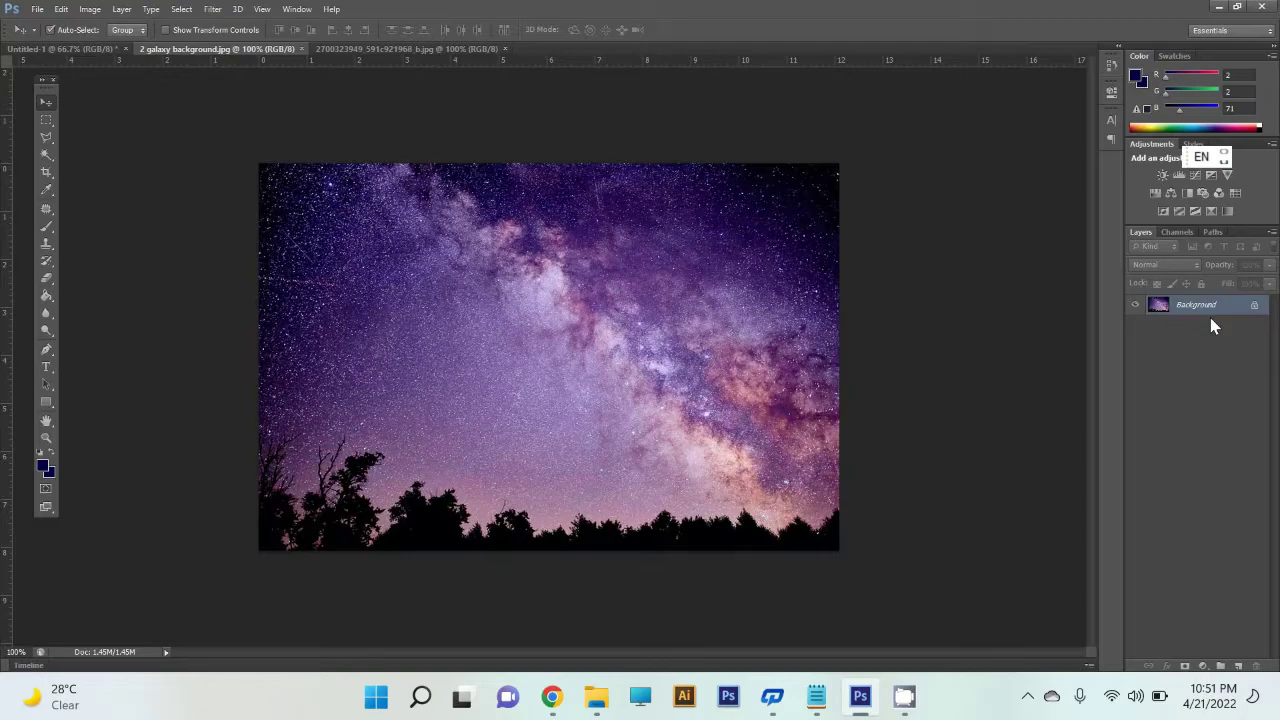
click(430, 49)
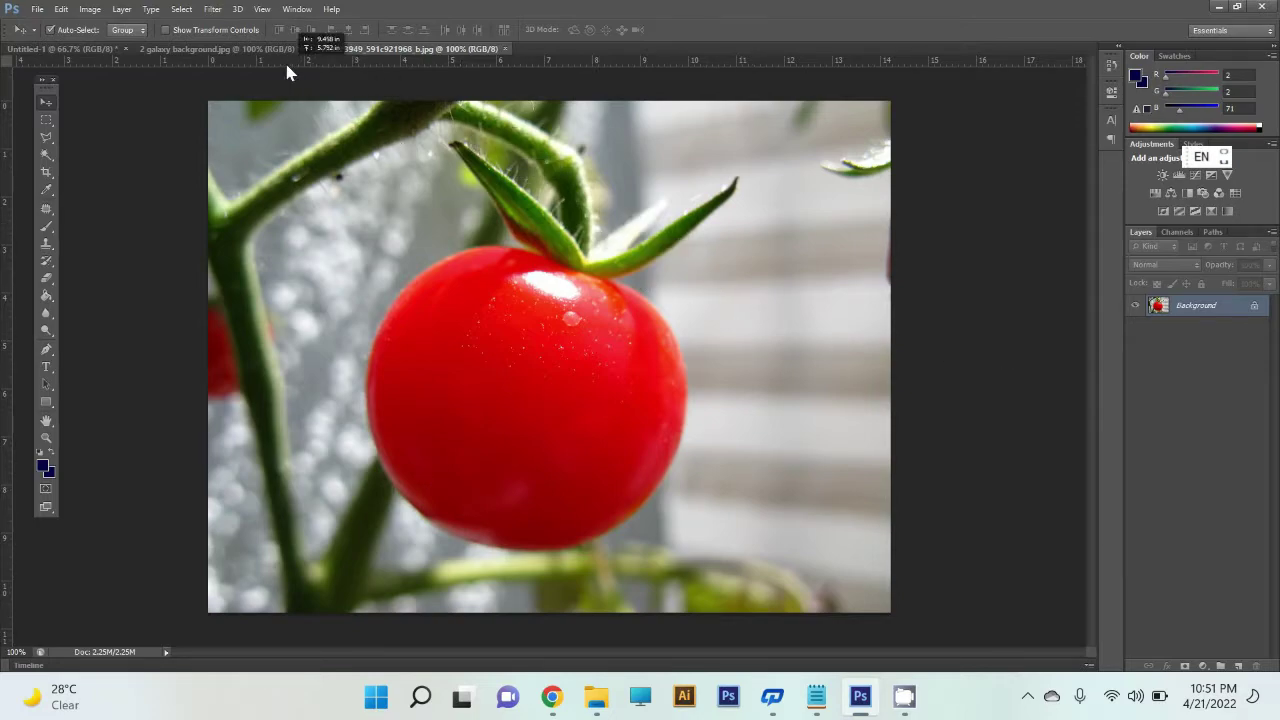
click(534, 336)
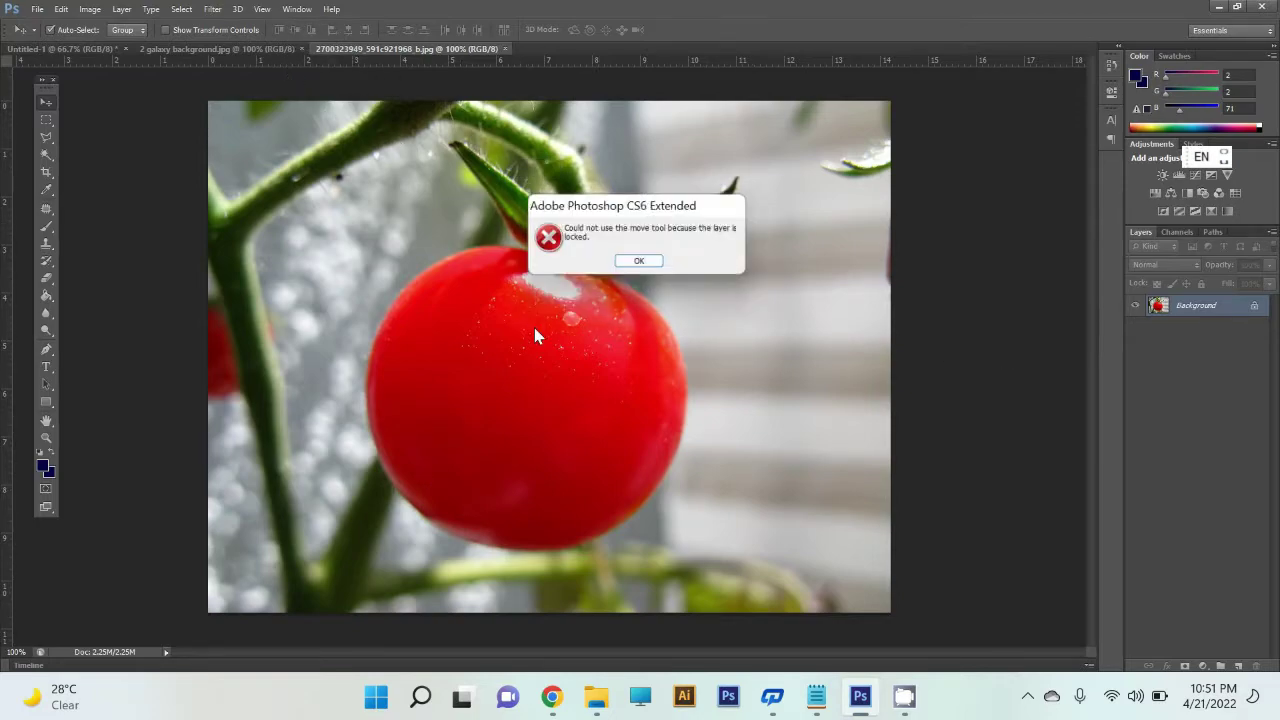
click(639, 261)
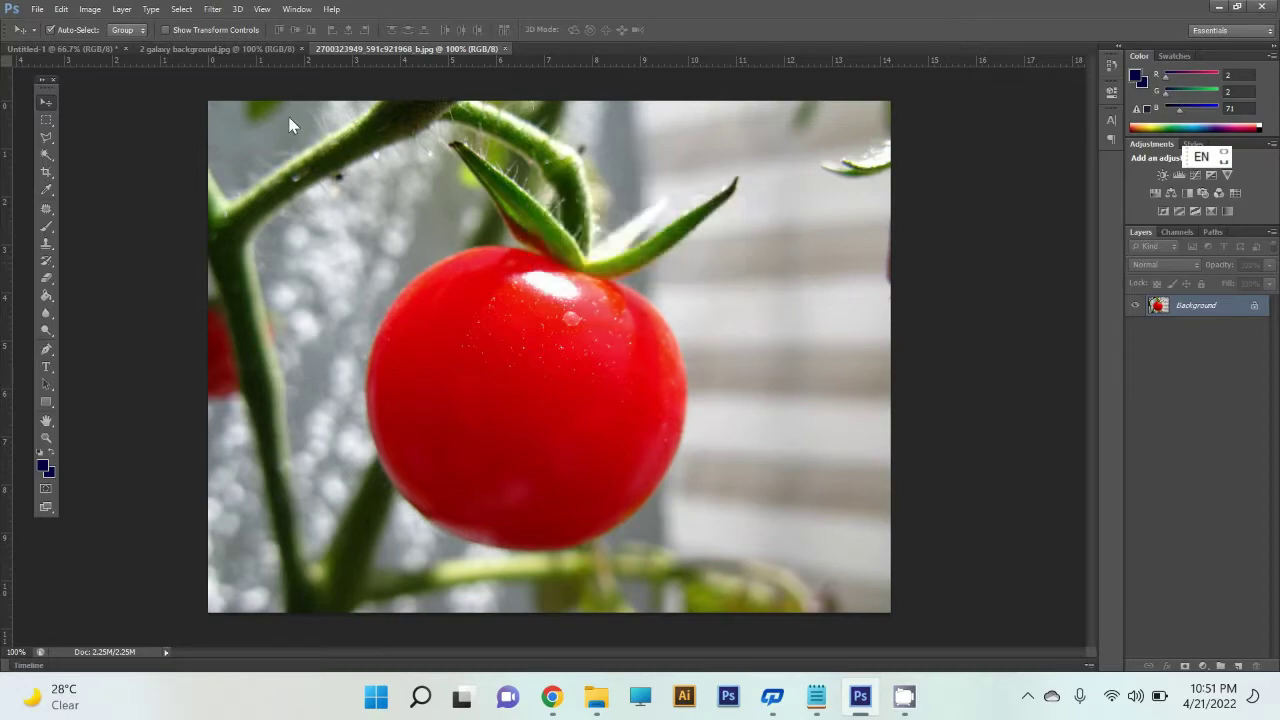
click(265, 49)
Drag the tomato photo into the galaxy document and scale it down in the centre.
drag(691, 350, 558, 313)
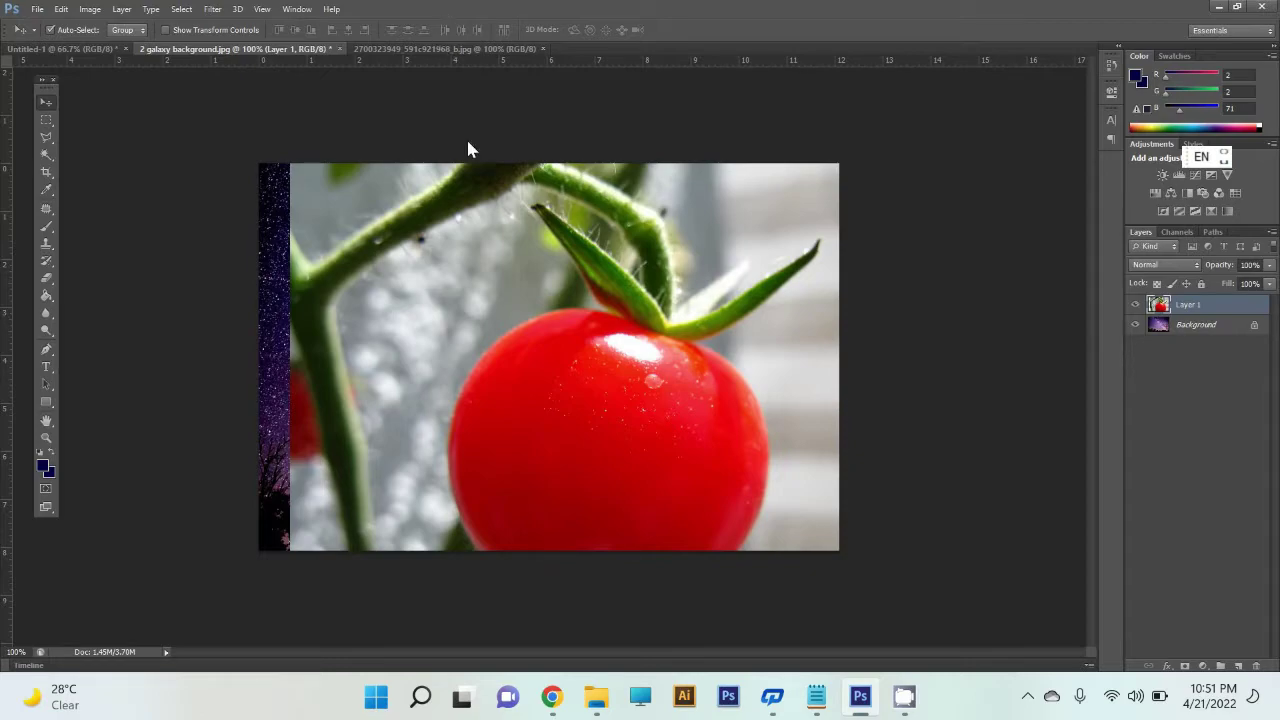
key(ctrl+t)
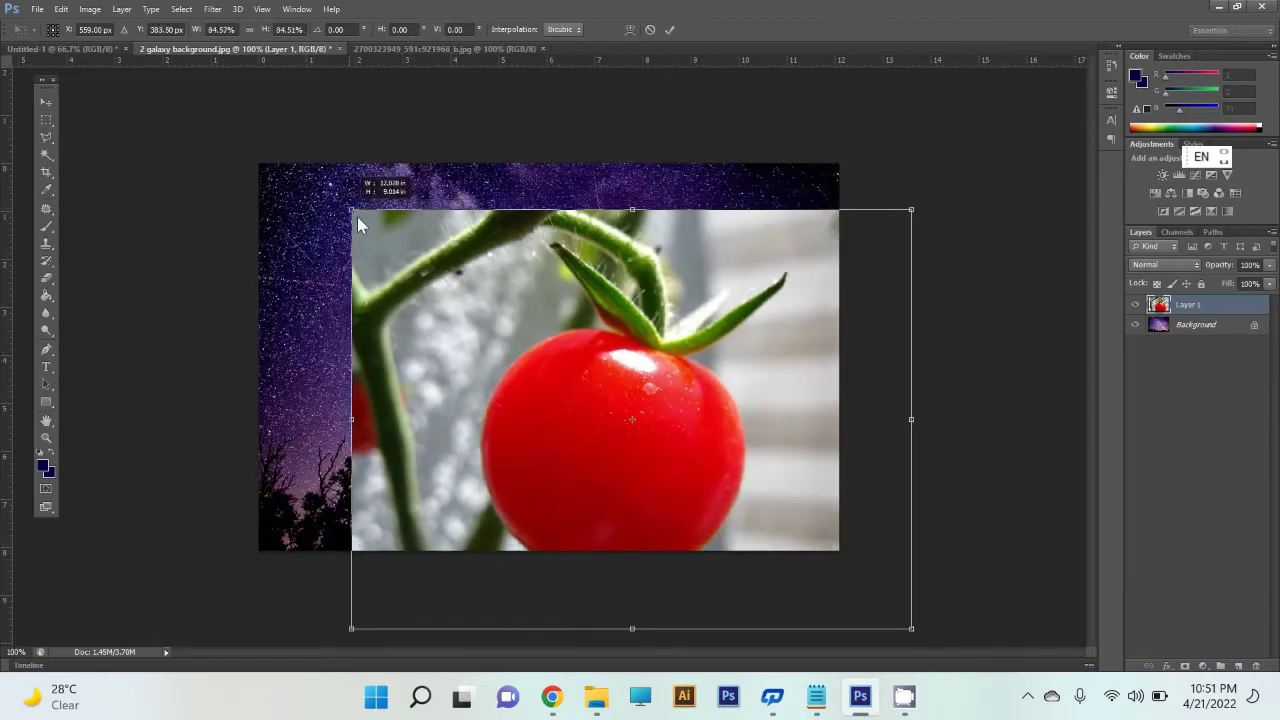
drag(290, 165, 411, 257)
mouse_move(605, 456)
mouse_down()
mouse_move(583, 440)
mouse_move(571, 400)
mouse_move(517, 403)
mouse_move(532, 400)
mouse_up()
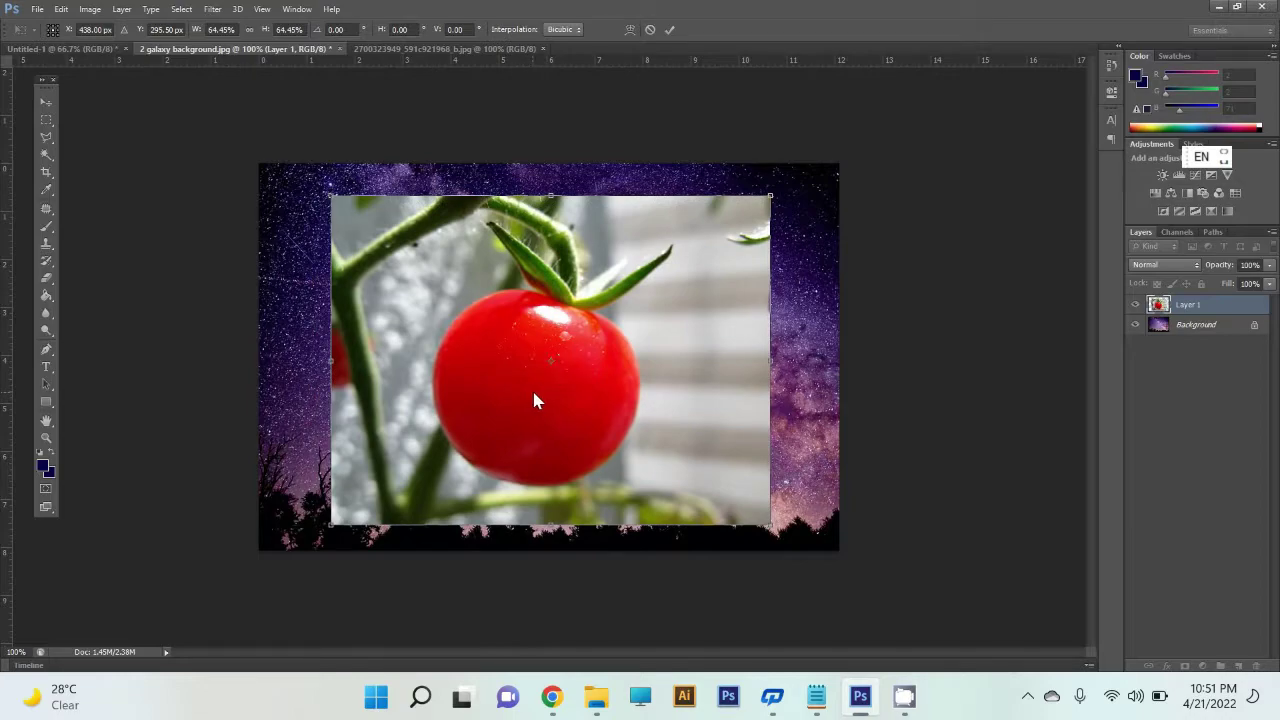
key(Return)
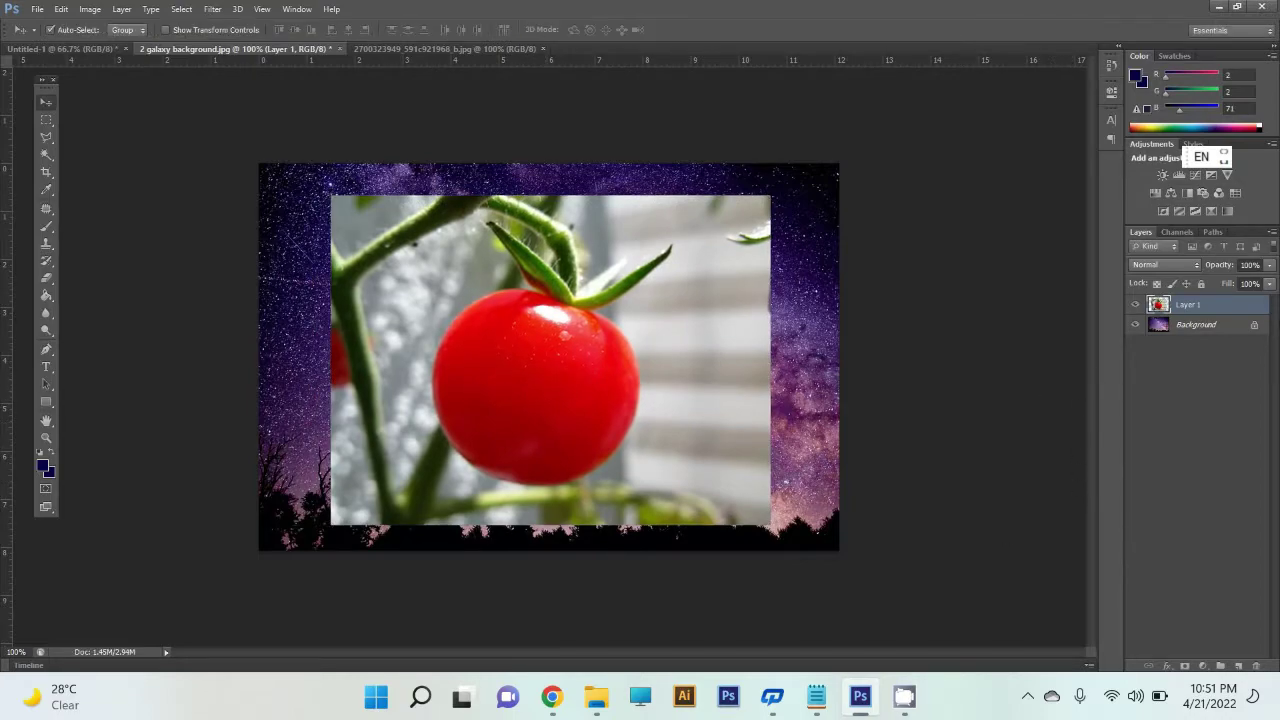
Fine-tune the tomato layer's size and position so a starry border surrounds it.
drag(573, 397, 557, 402)
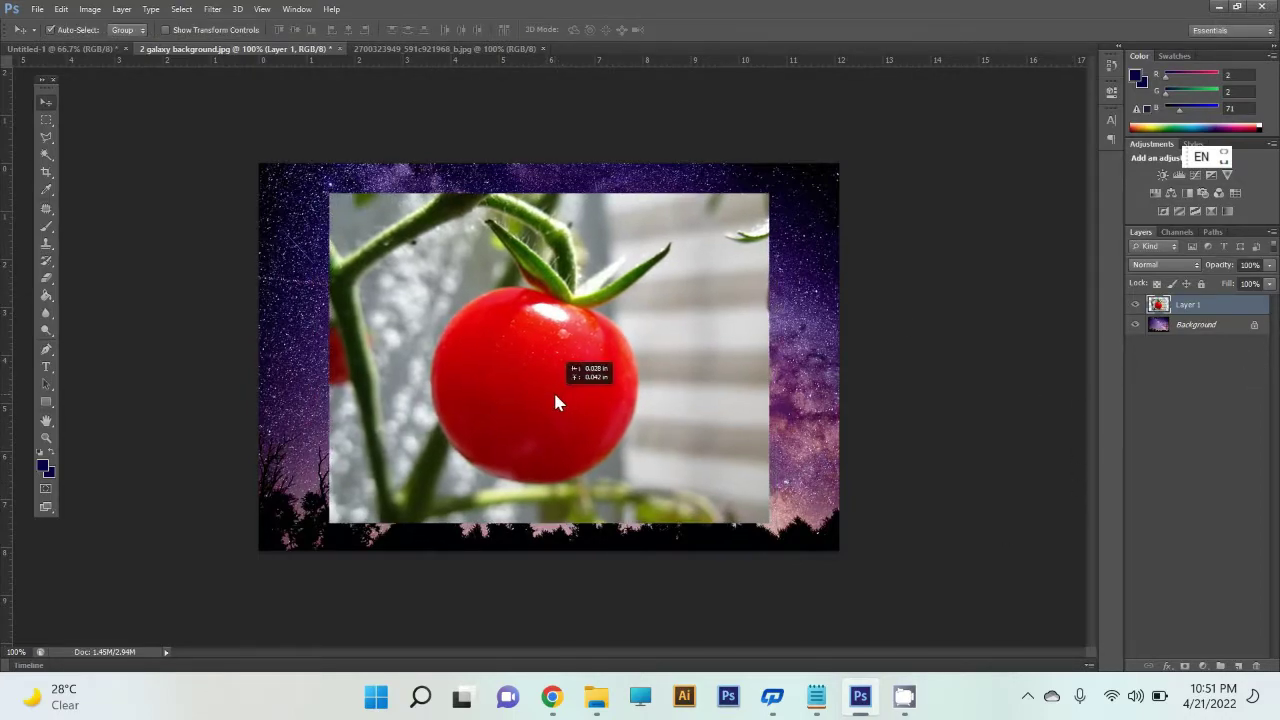
key(ctrl+y)
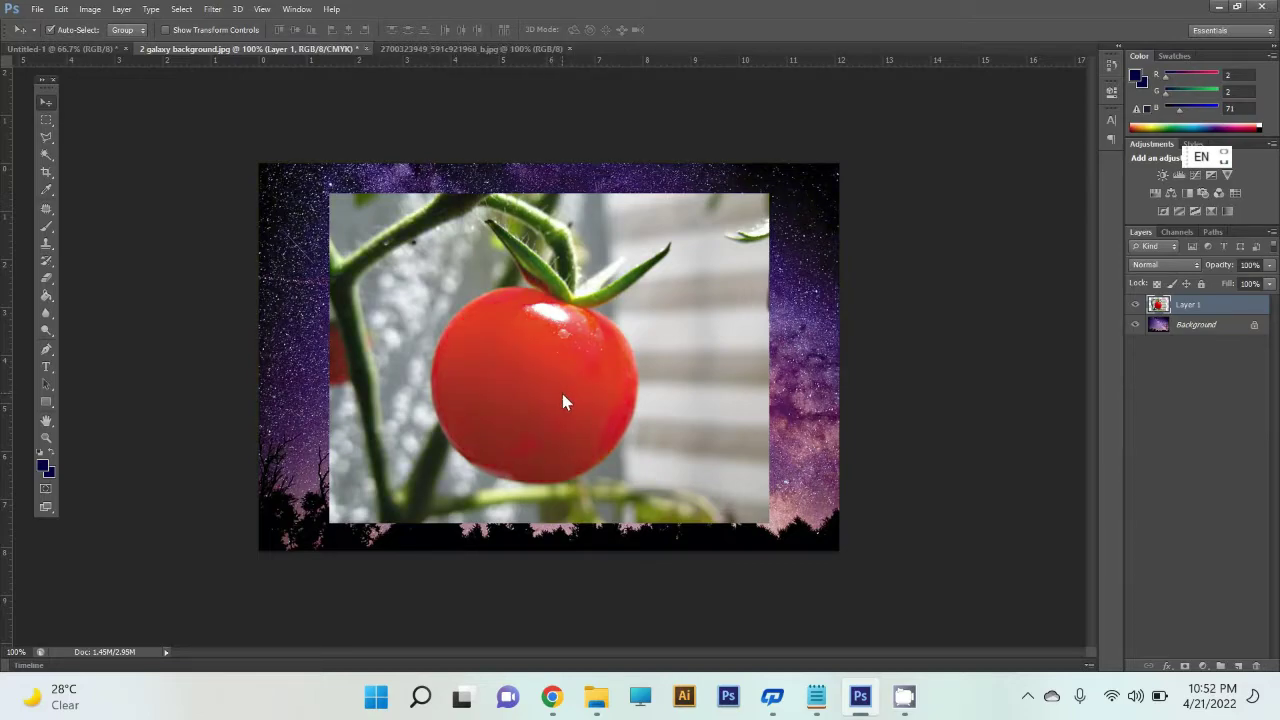
key(ctrl+y)
key(ctrl+t)
drag(770, 524, 760, 520)
drag(614, 483, 666, 483)
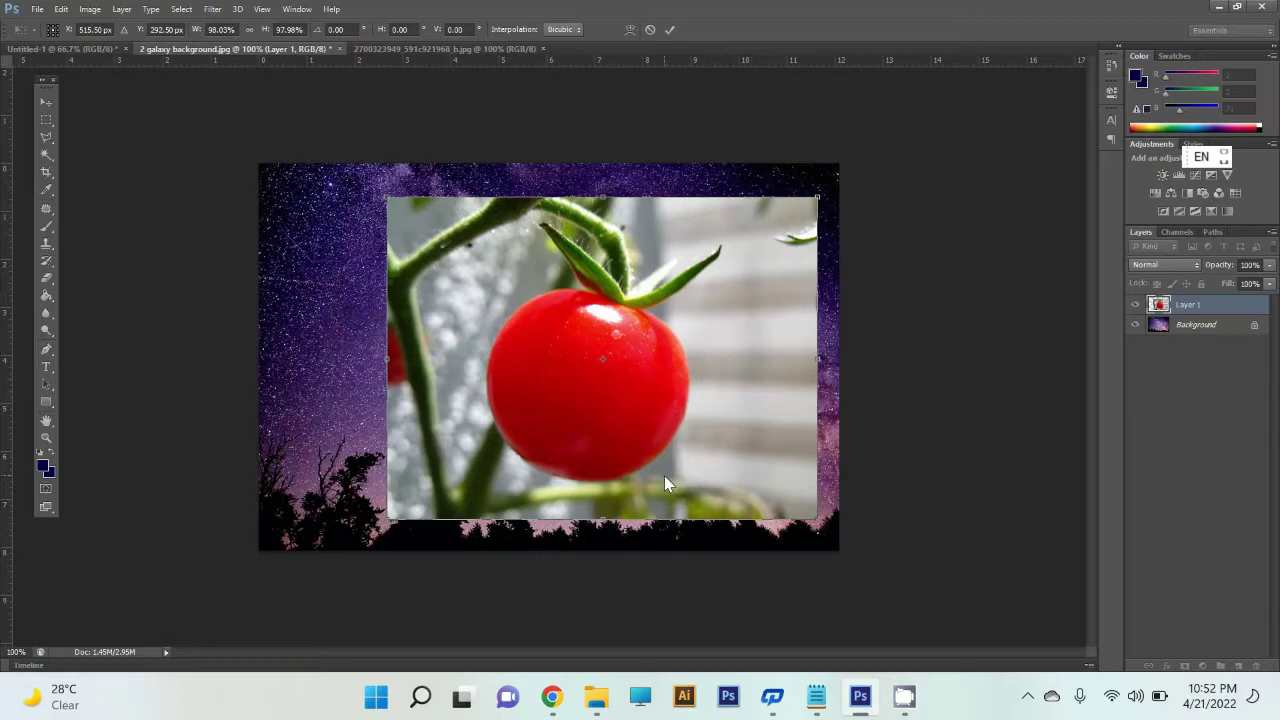
key(Return)
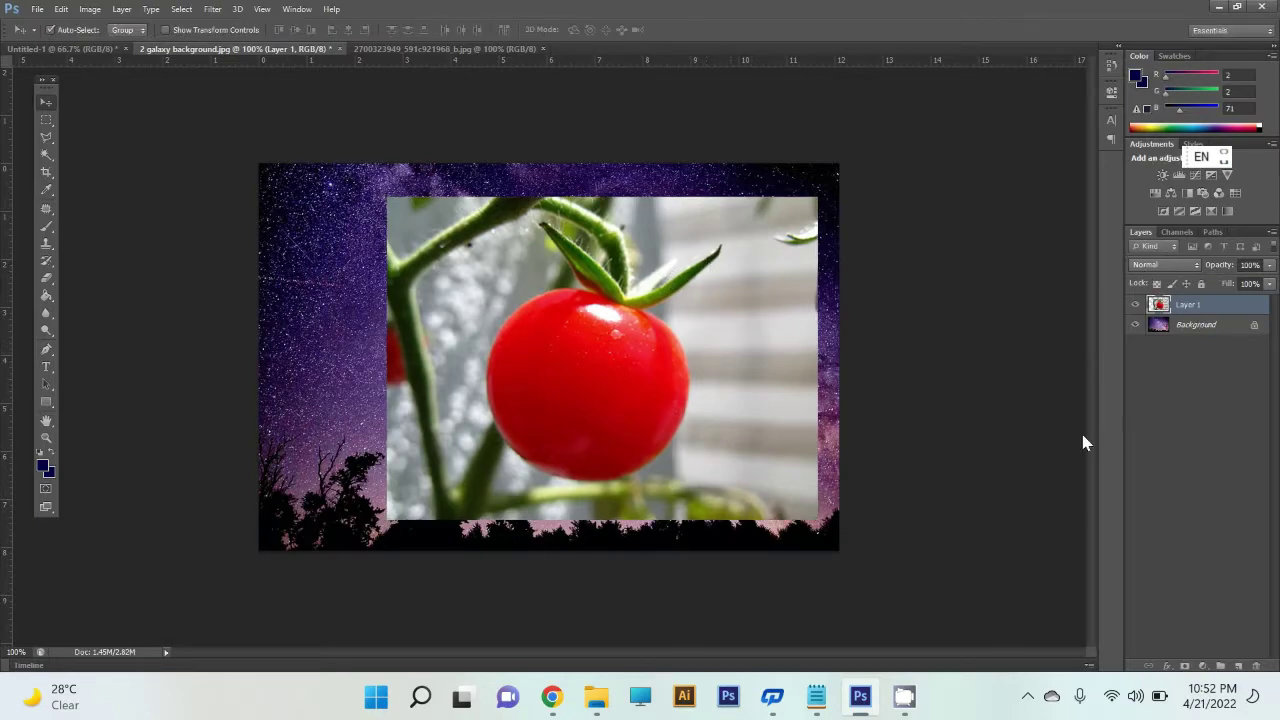
click(486, 49)
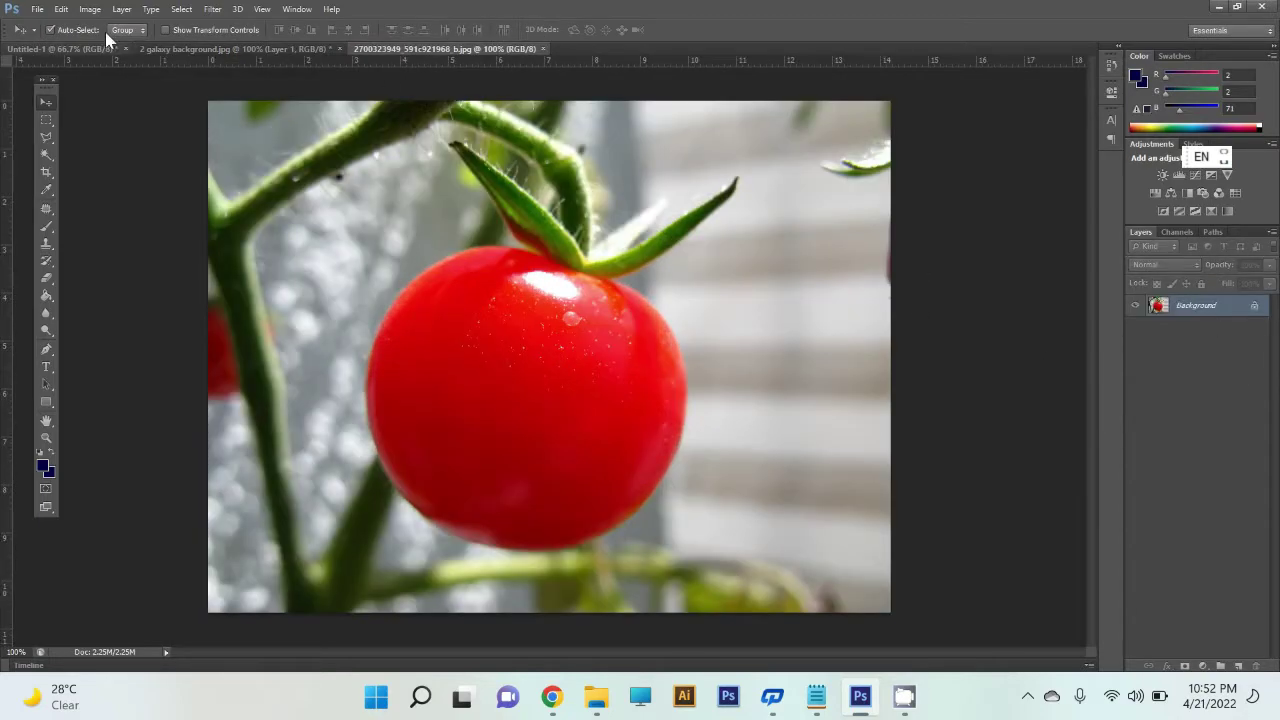
click(215, 48)
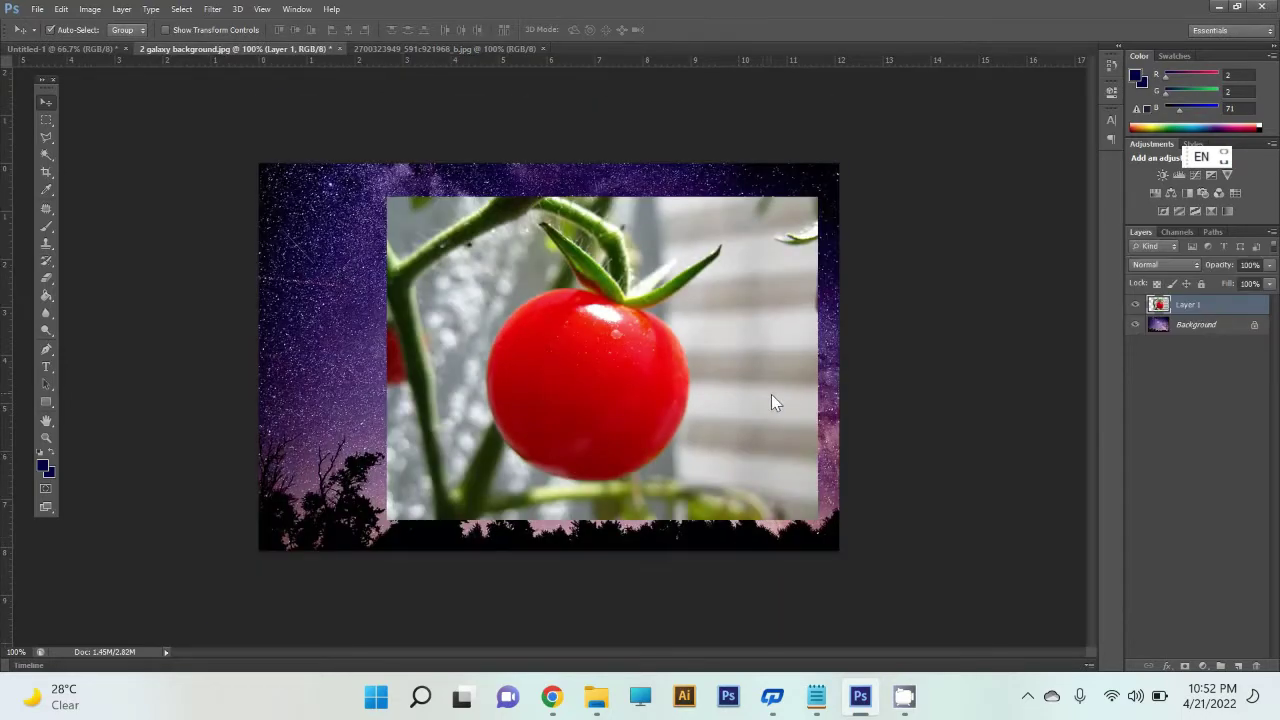
click(468, 50)
In the galaxy composite, shift the tomato Layer 1 about 32 px left.
click(232, 50)
click(1234, 326)
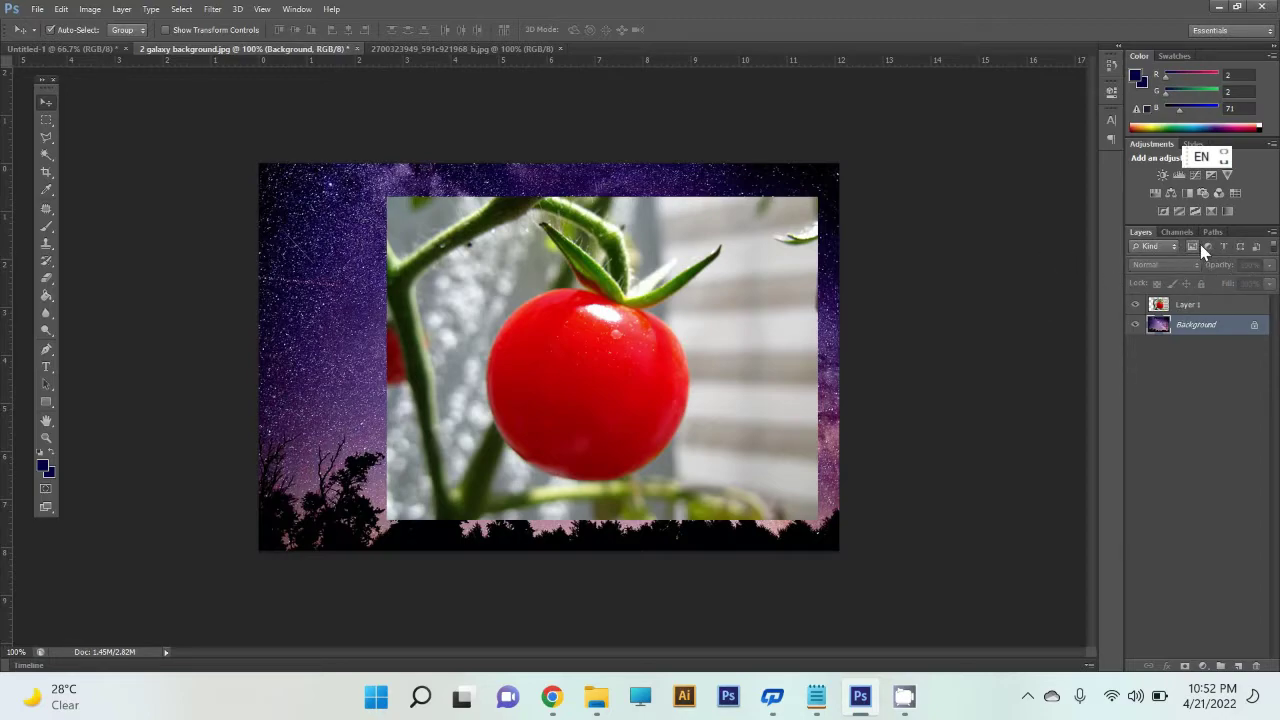
click(1204, 306)
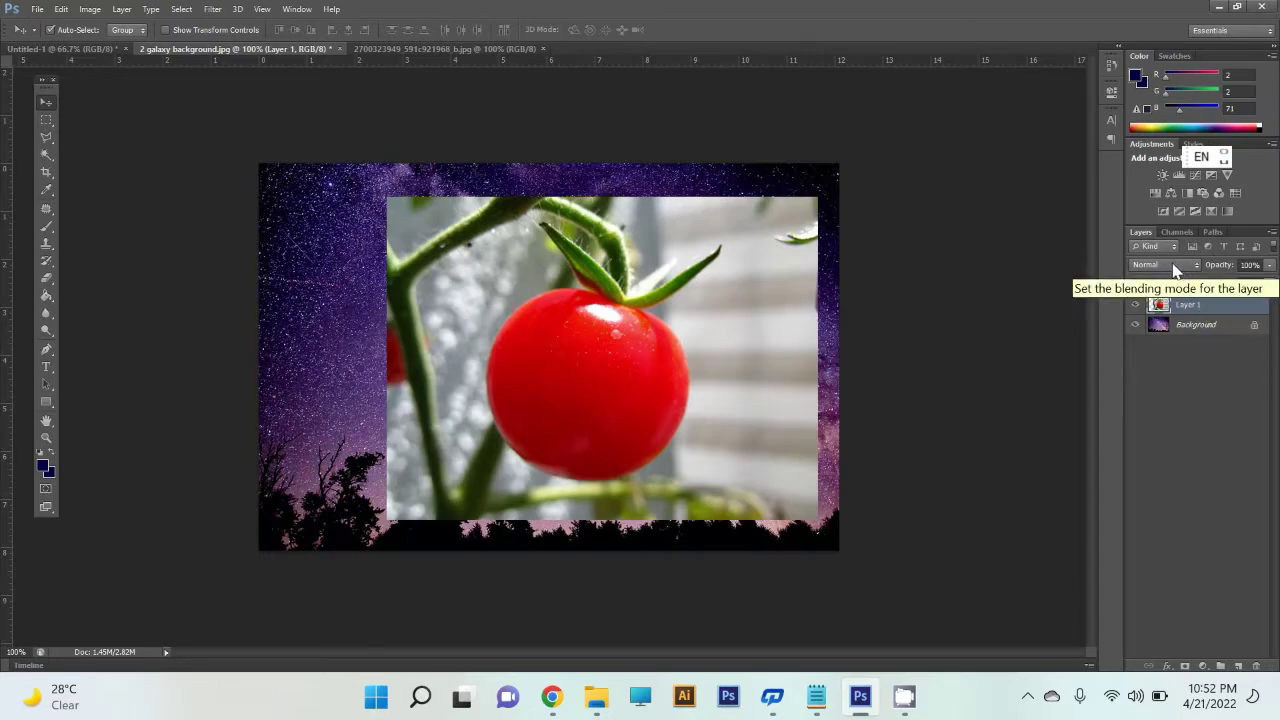
mouse_move(624, 363)
mouse_down()
mouse_move(589, 366)
mouse_move(588, 355)
mouse_move(571, 375)
mouse_up()
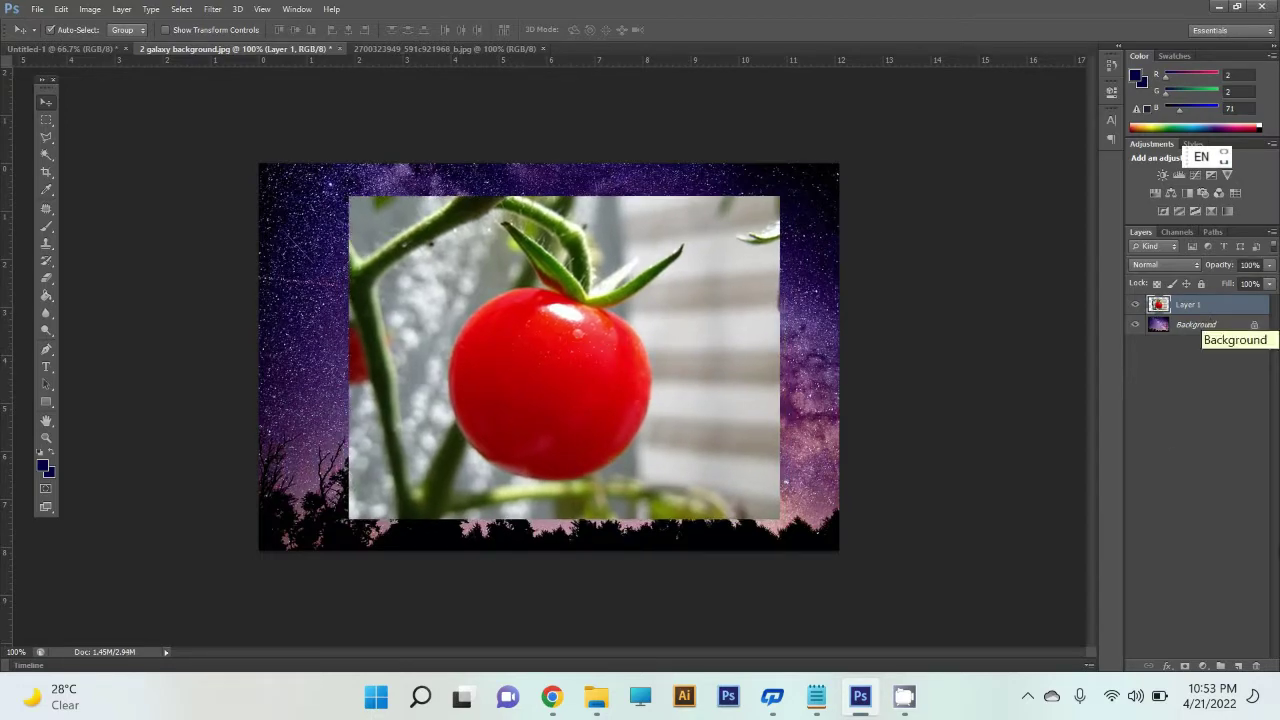
Hide the tomato layer and add an empty Layer 2 beneath it.
click(1135, 305)
click(1238, 666)
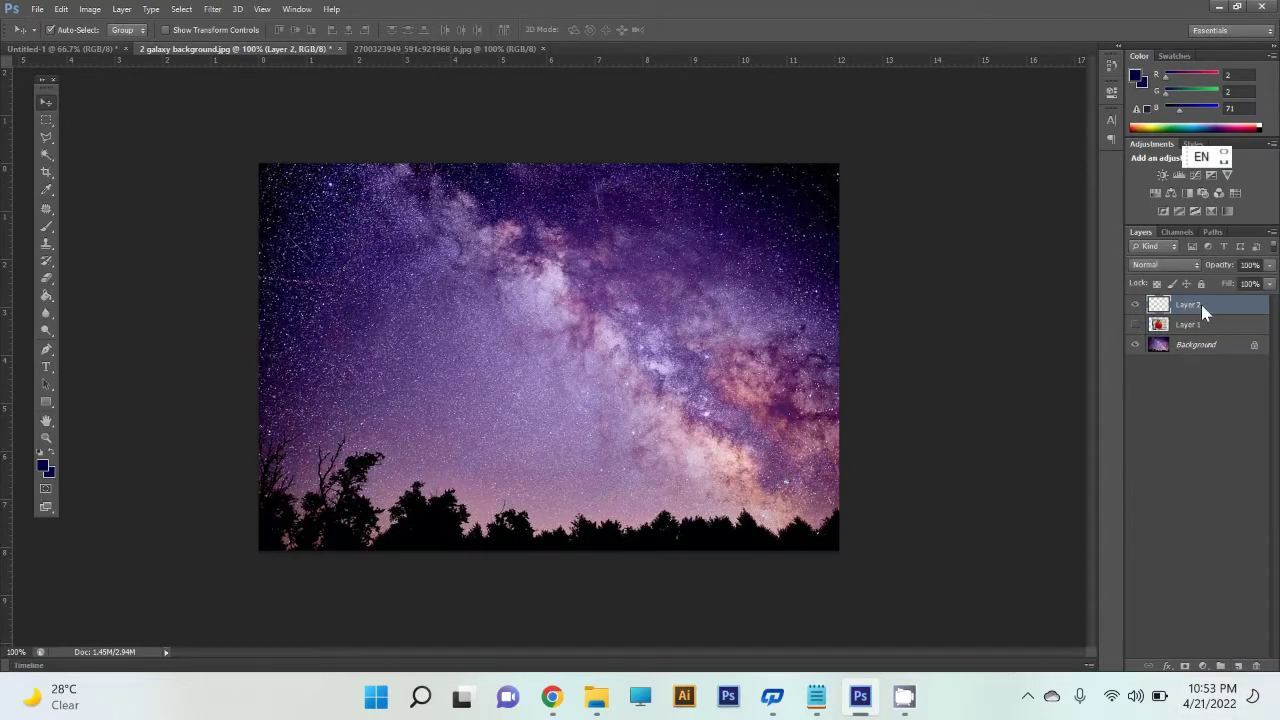
drag(1201, 304, 1203, 338)
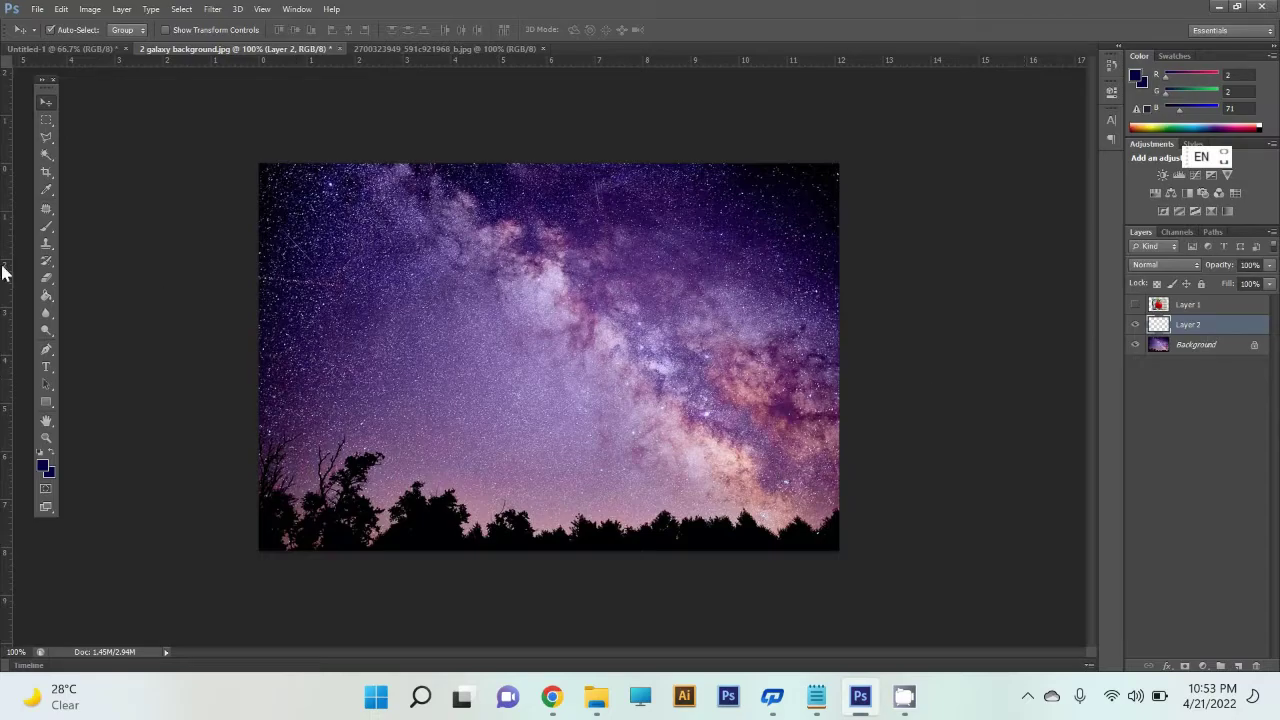
click(44, 465)
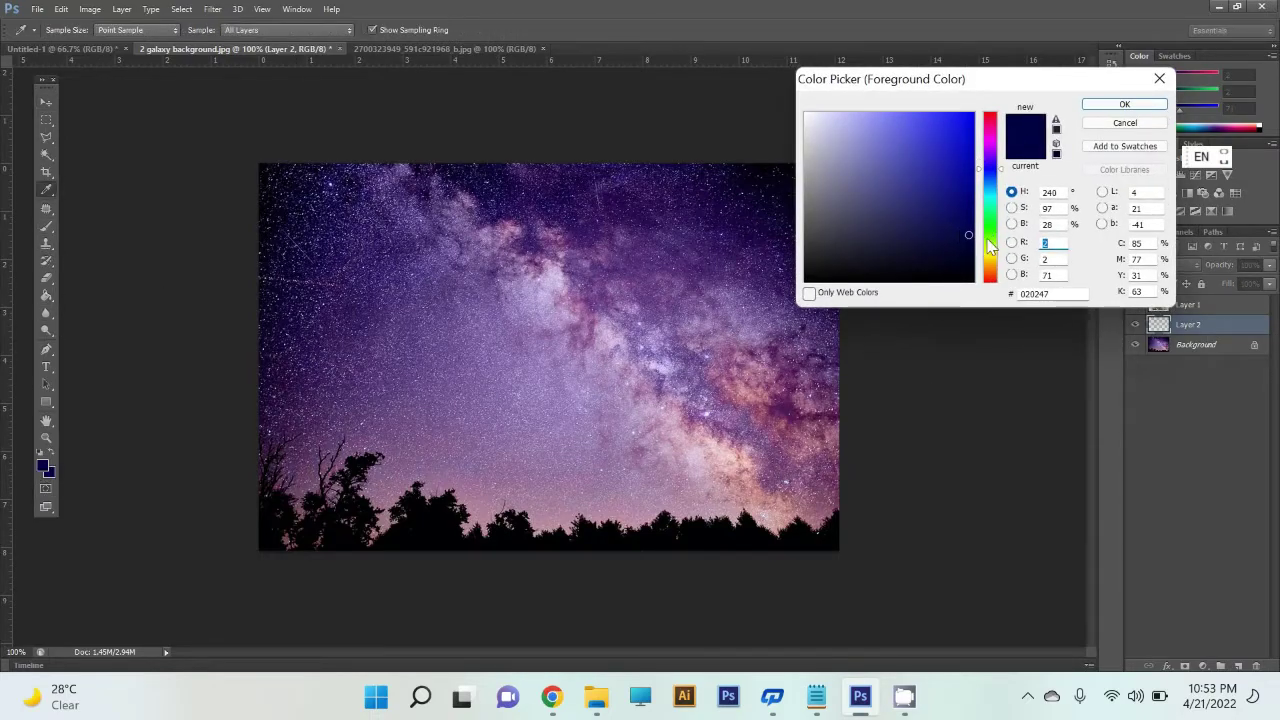
Set the foreground colour to bright green (R111 G162 B1).
drag(989, 250, 992, 245)
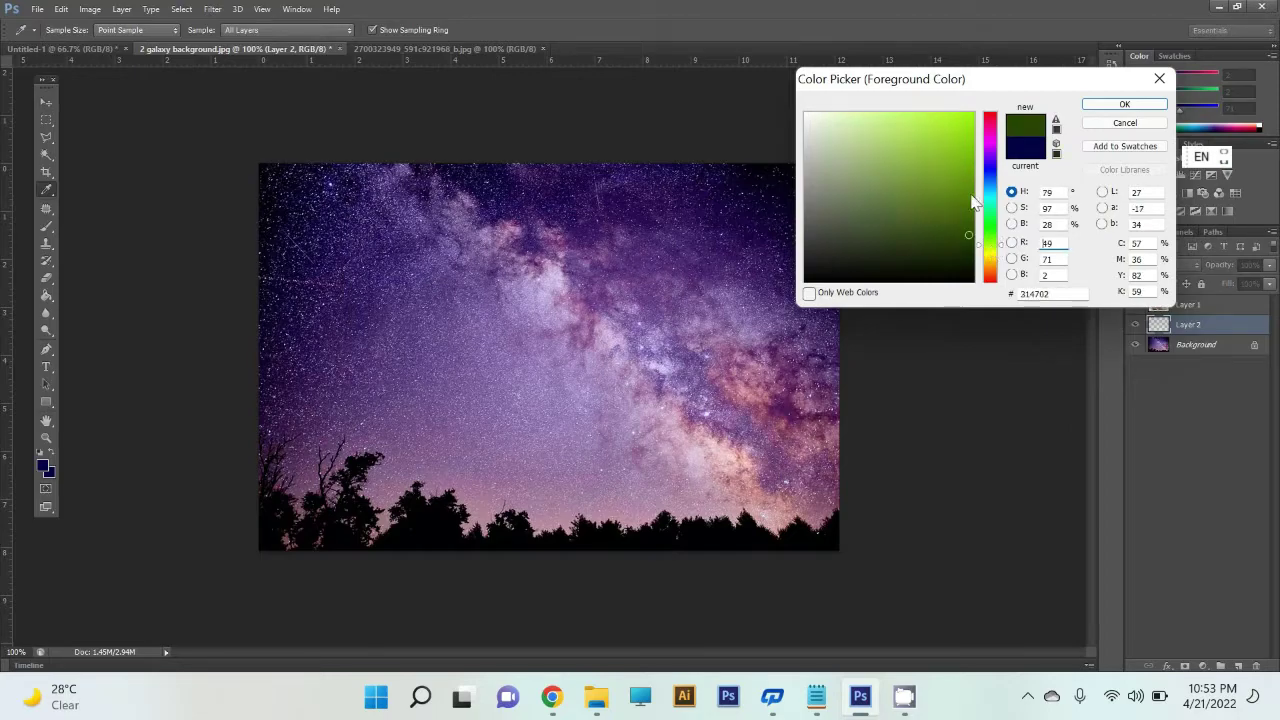
click(972, 175)
click(1163, 105)
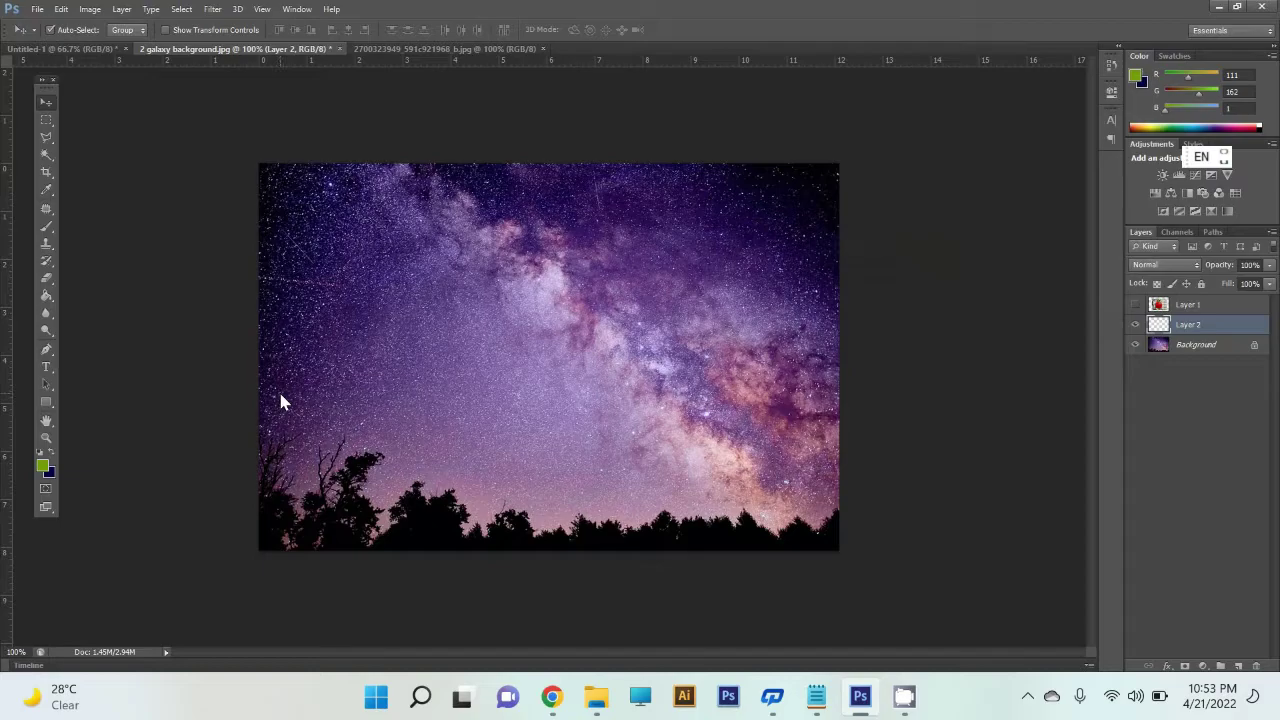
Test-paint a green patch on the galaxy Background with the Brush, then undo it.
key(b)
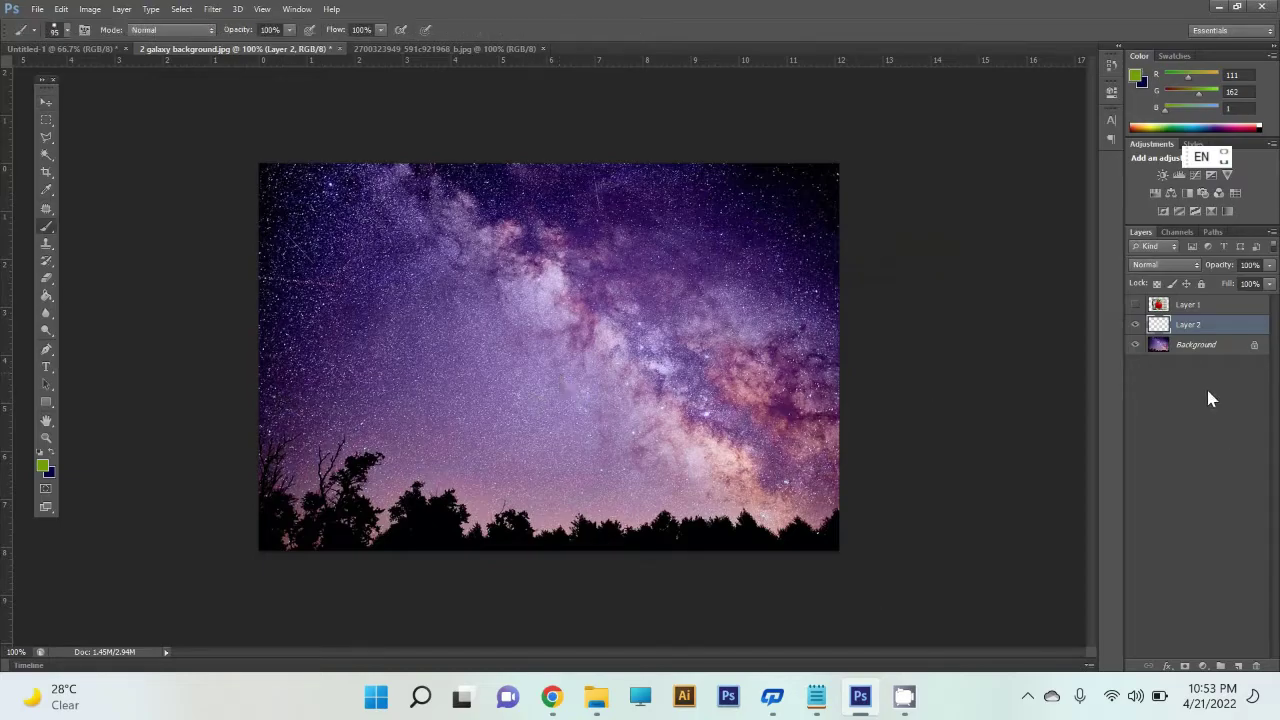
click(1196, 344)
mouse_move(417, 403)
mouse_down()
mouse_move(606, 352)
mouse_move(568, 312)
mouse_move(531, 351)
mouse_up()
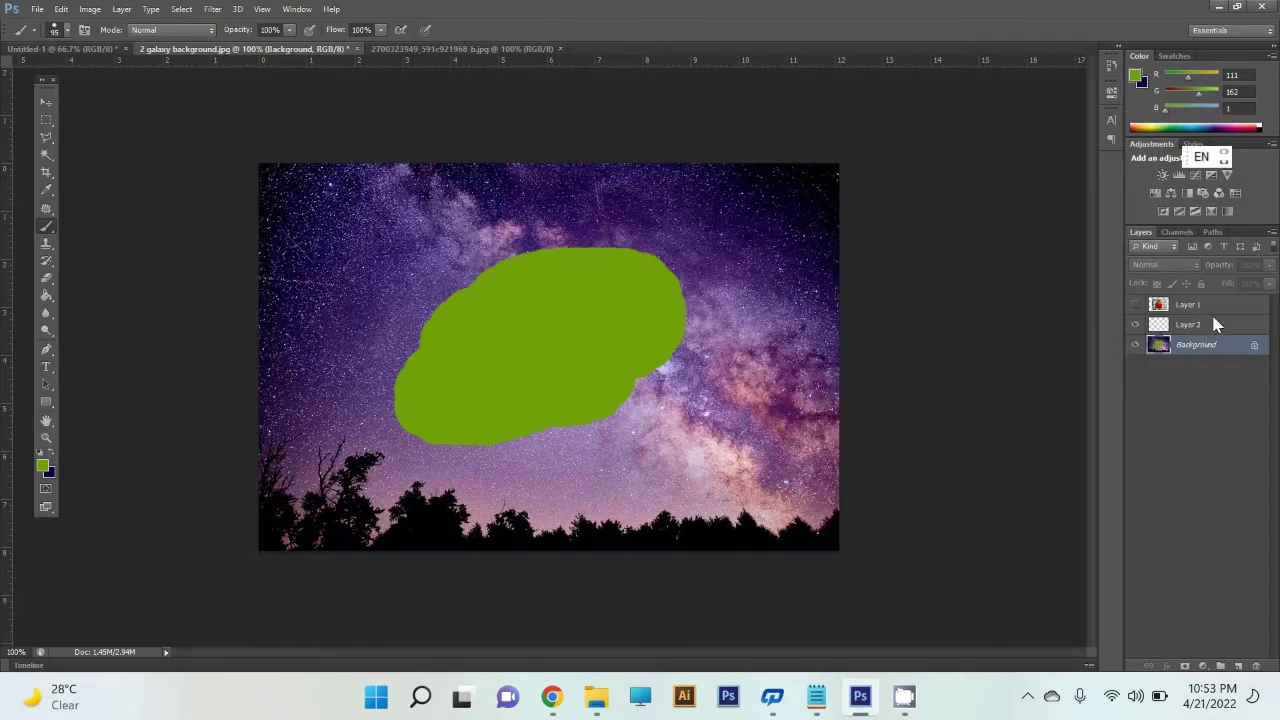
key(ctrl+z)
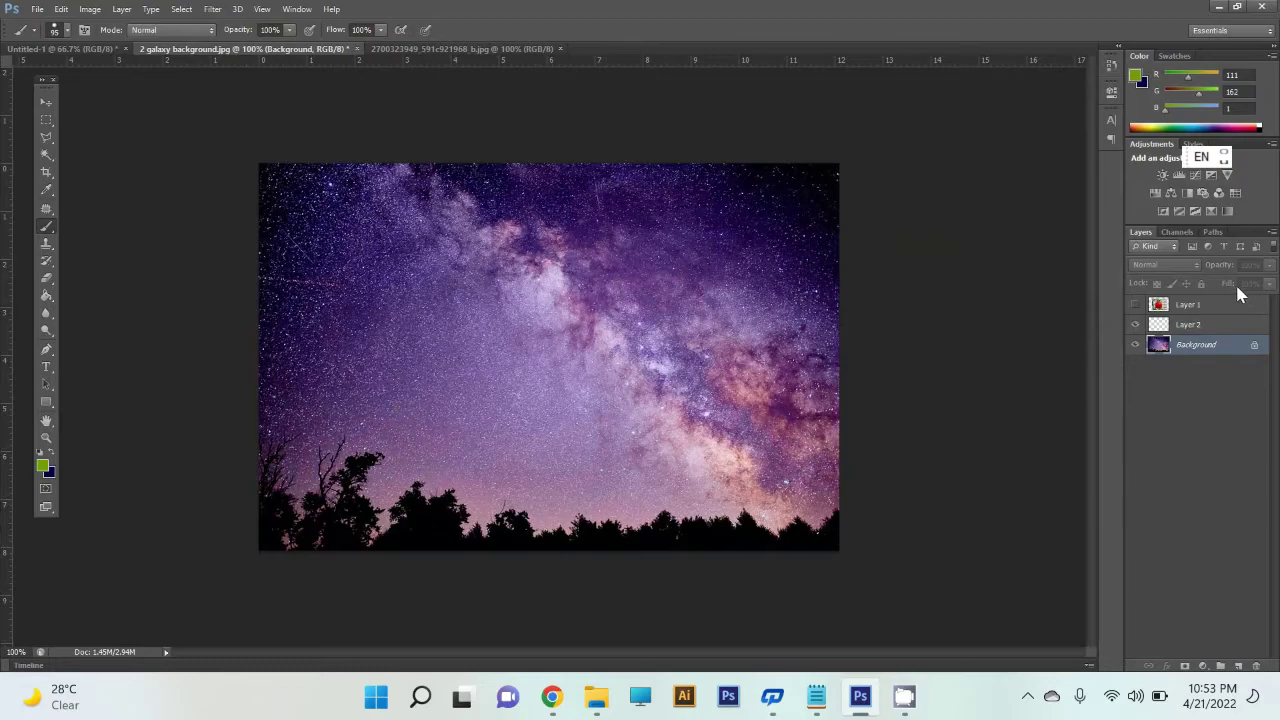
Paint a large green blob across the centre on Layer 2, then try different opacity settings.
click(1218, 325)
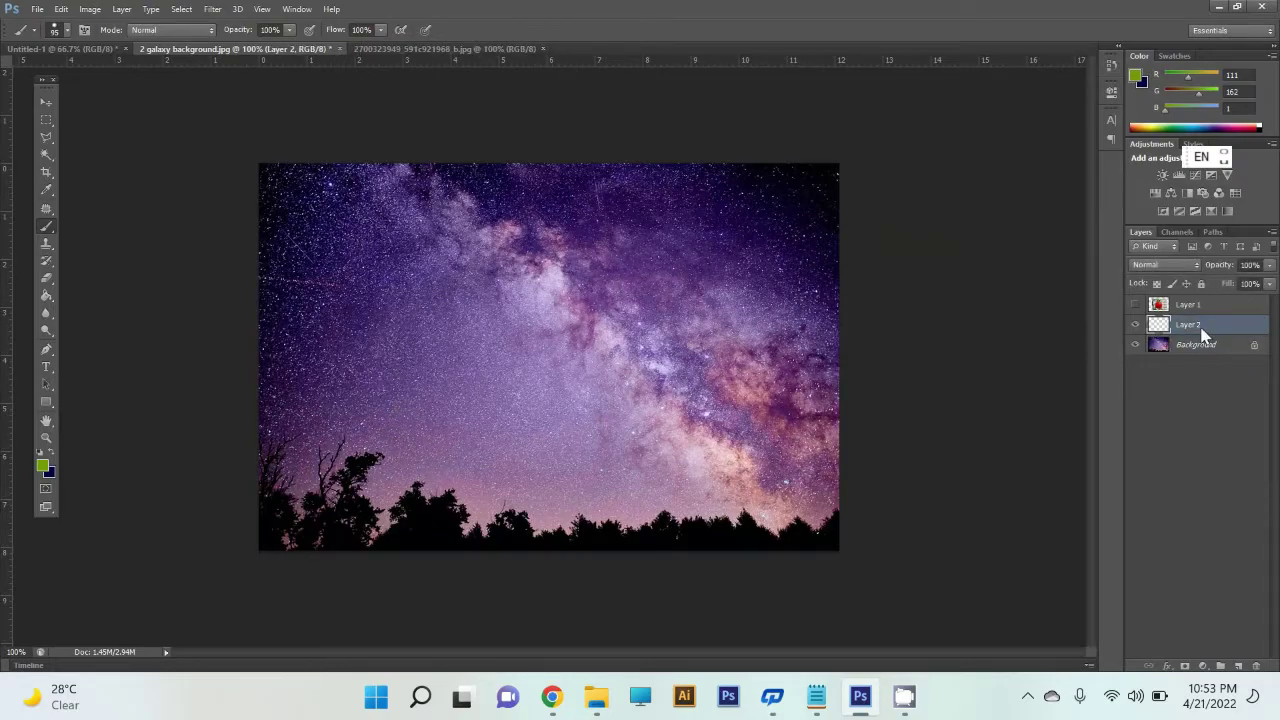
mouse_move(585, 388)
mouse_down()
mouse_move(477, 383)
mouse_move(466, 411)
mouse_move(491, 446)
mouse_up()
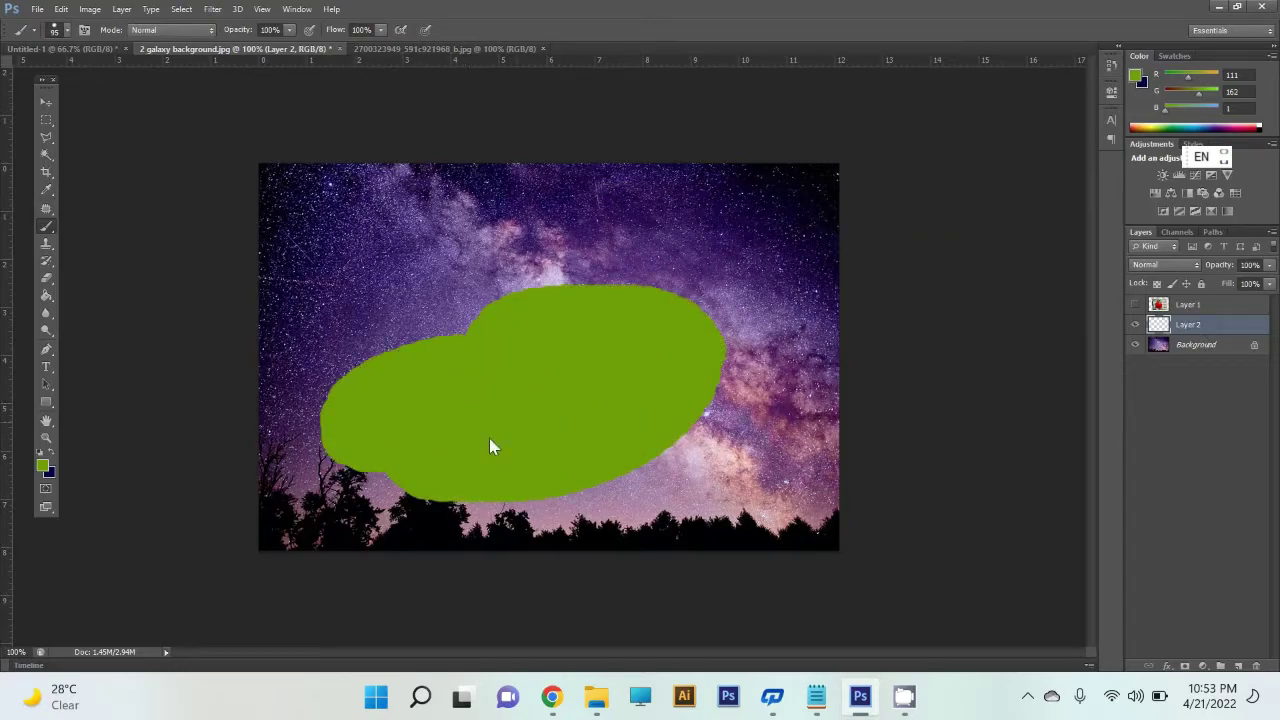
click(1269, 265)
drag(1267, 283, 1243, 285)
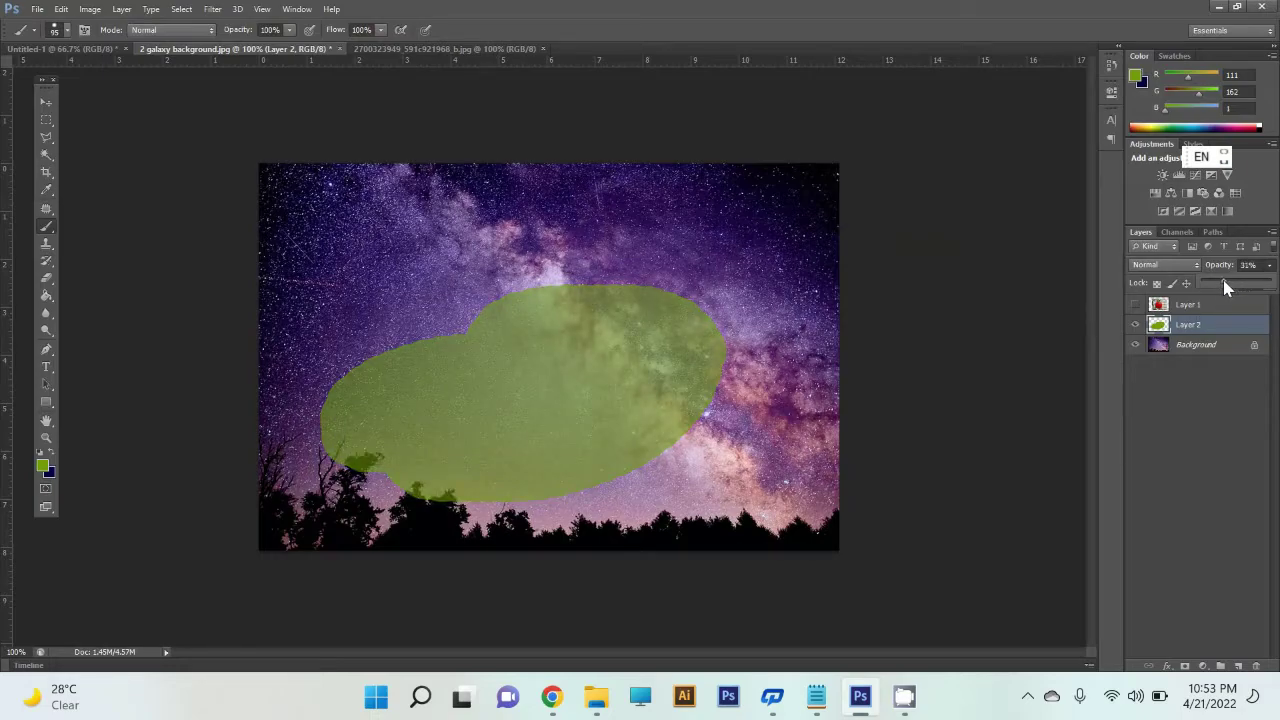
drag(1214, 283, 1271, 282)
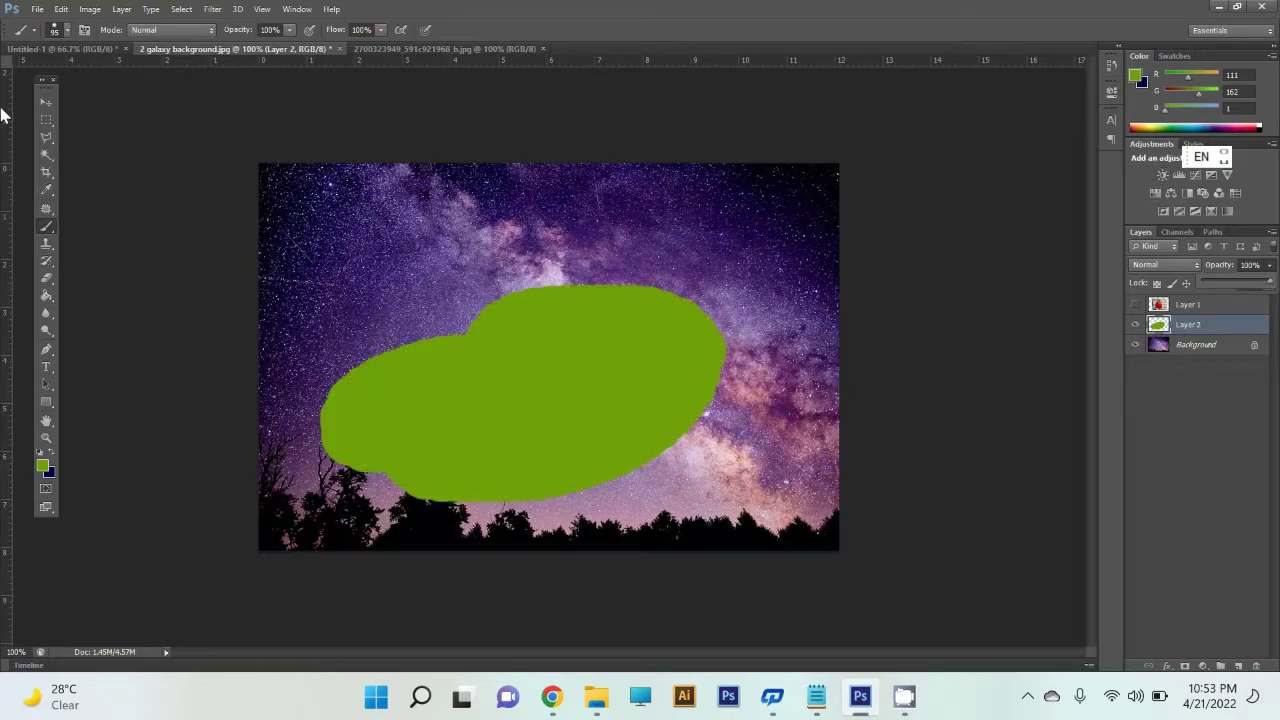
Delete the green blob layer and add a fresh empty layer.
click(46, 102)
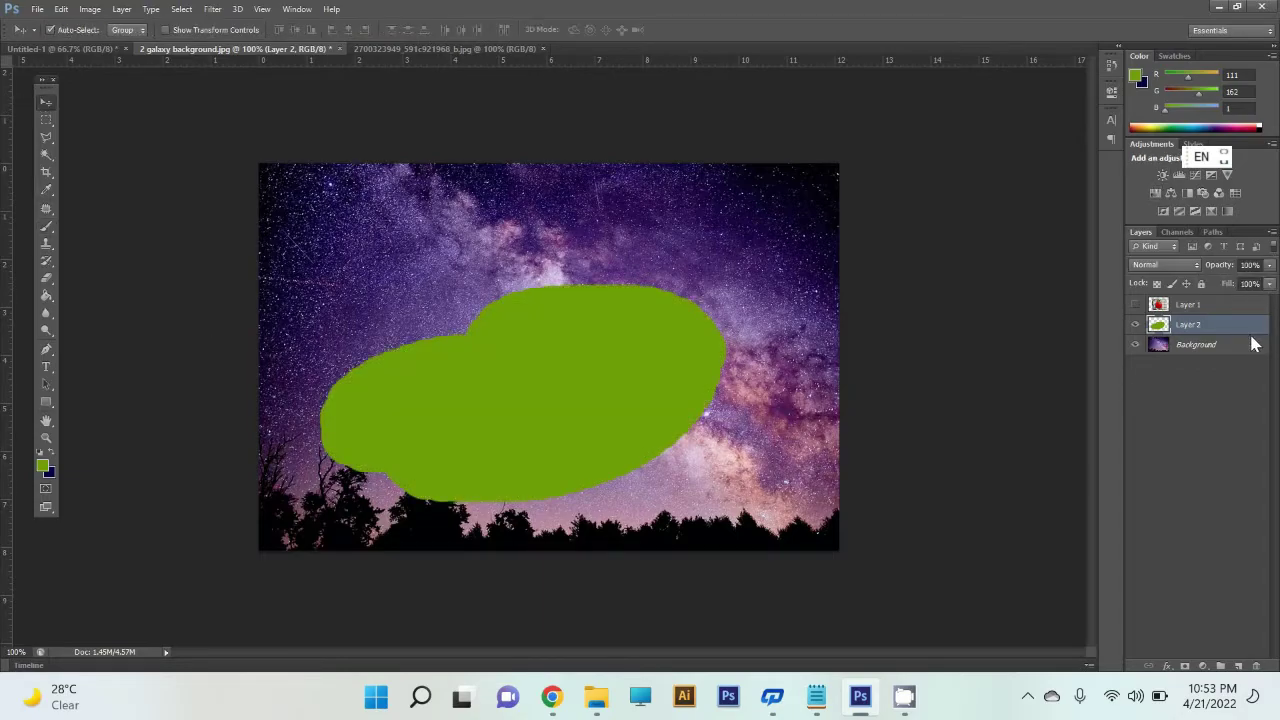
key(Delete)
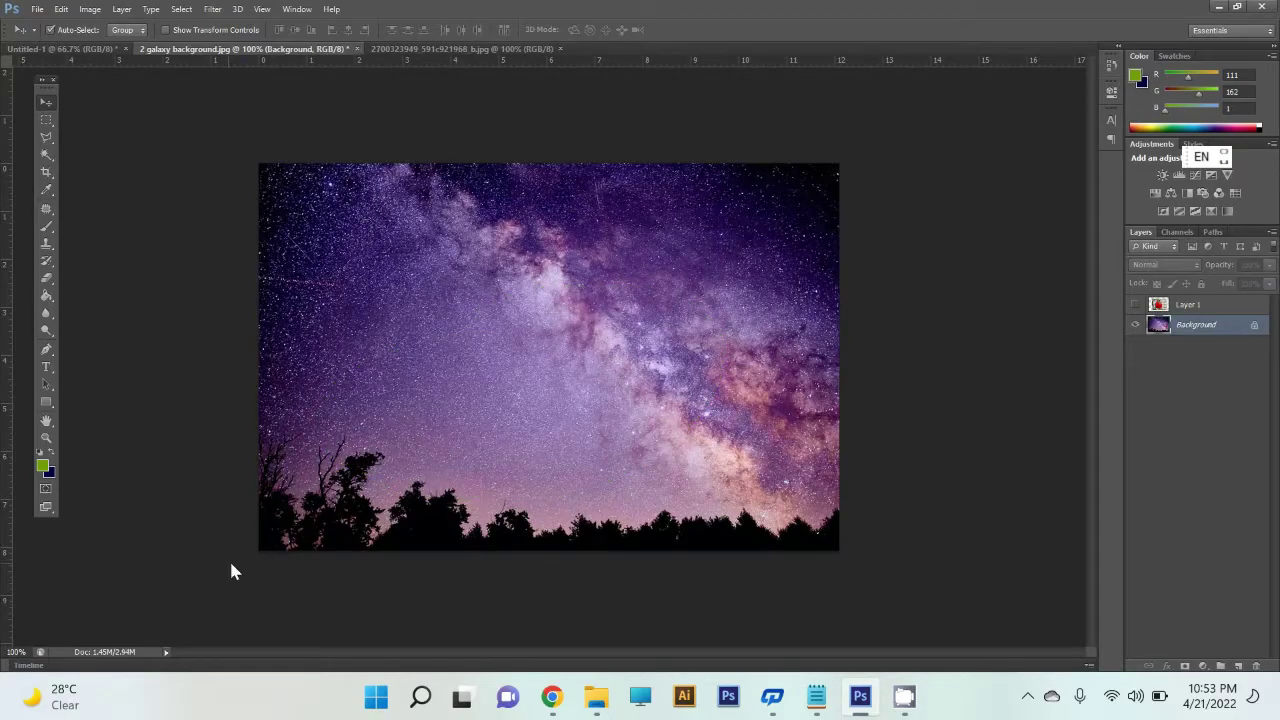
click(1238, 667)
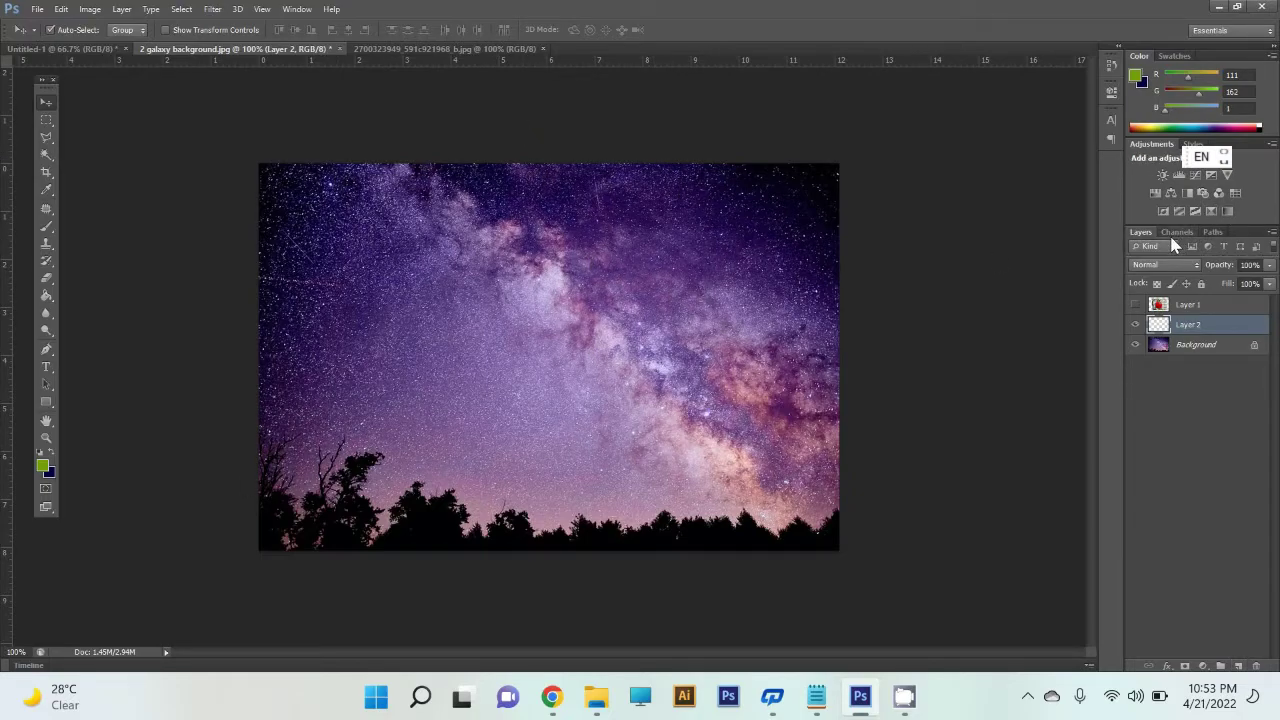
Fill the new layer solid green and begin converting the galaxy Background into a layer.
key(alt+BackSpace)
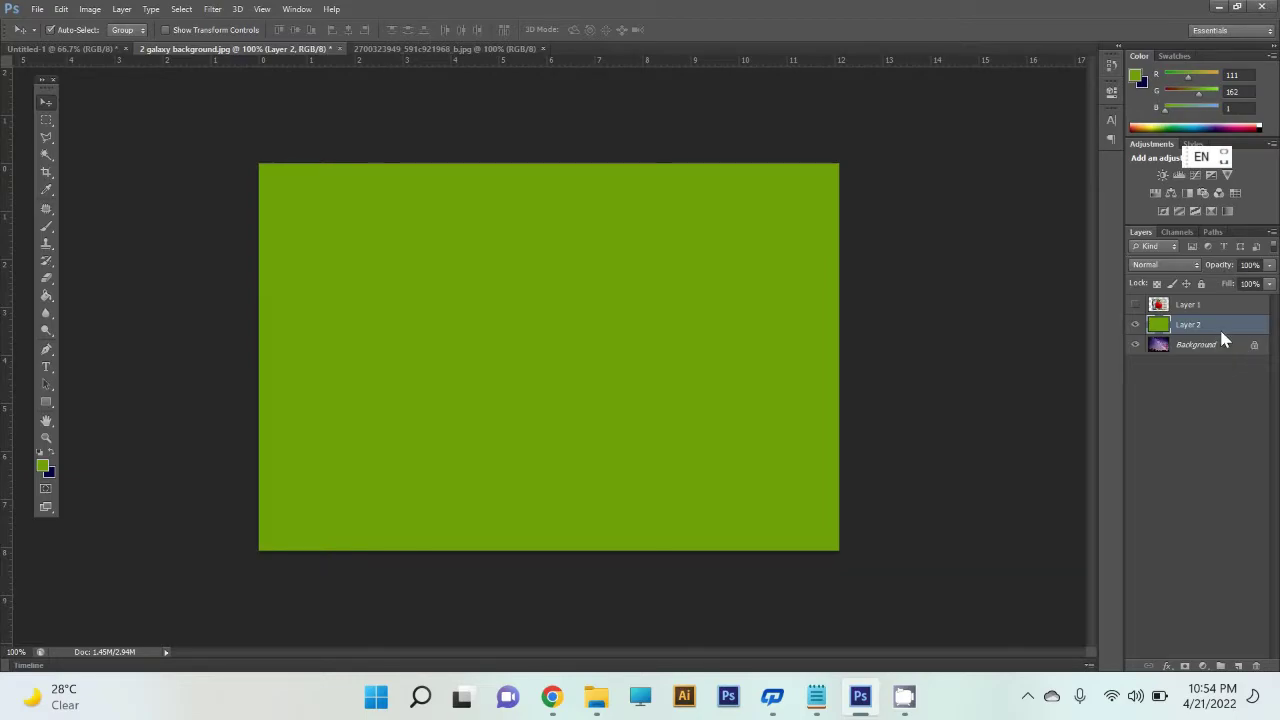
drag(1222, 340, 1219, 347)
double_click(1197, 348)
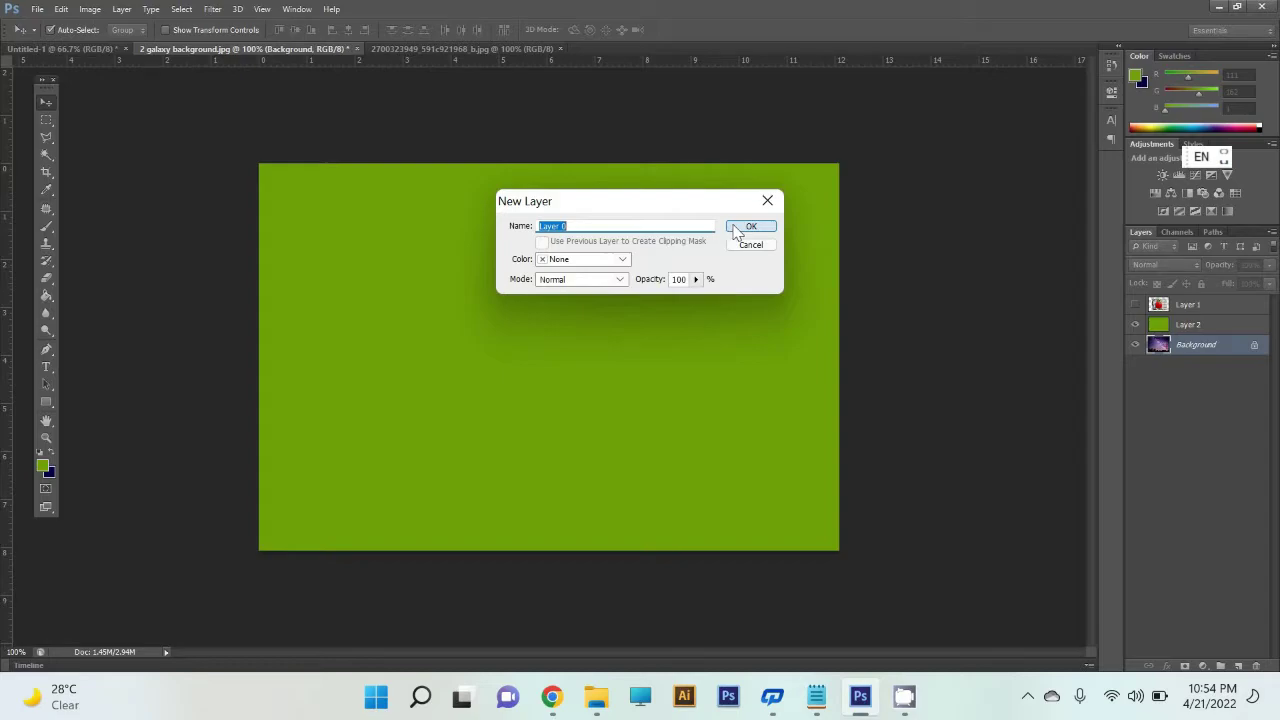
Convert the Background to Layer 0 and stack it above green Layer 2.
click(737, 228)
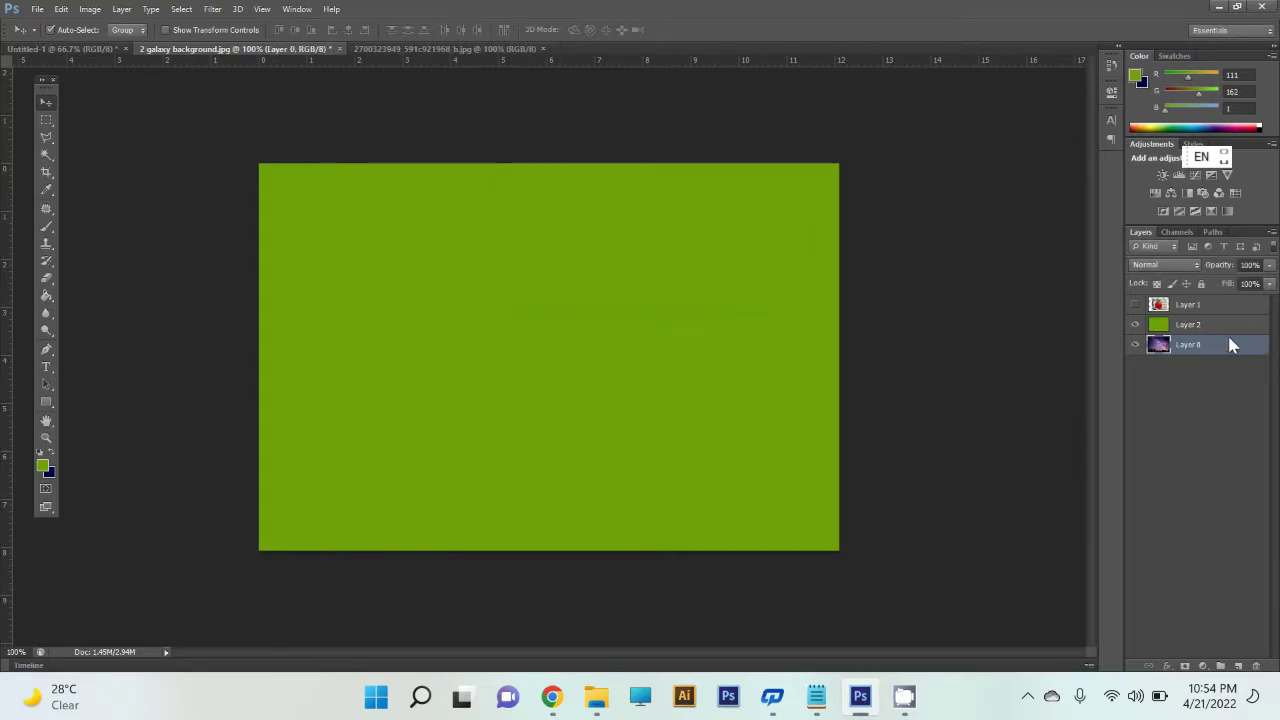
key(alt+bracketright)
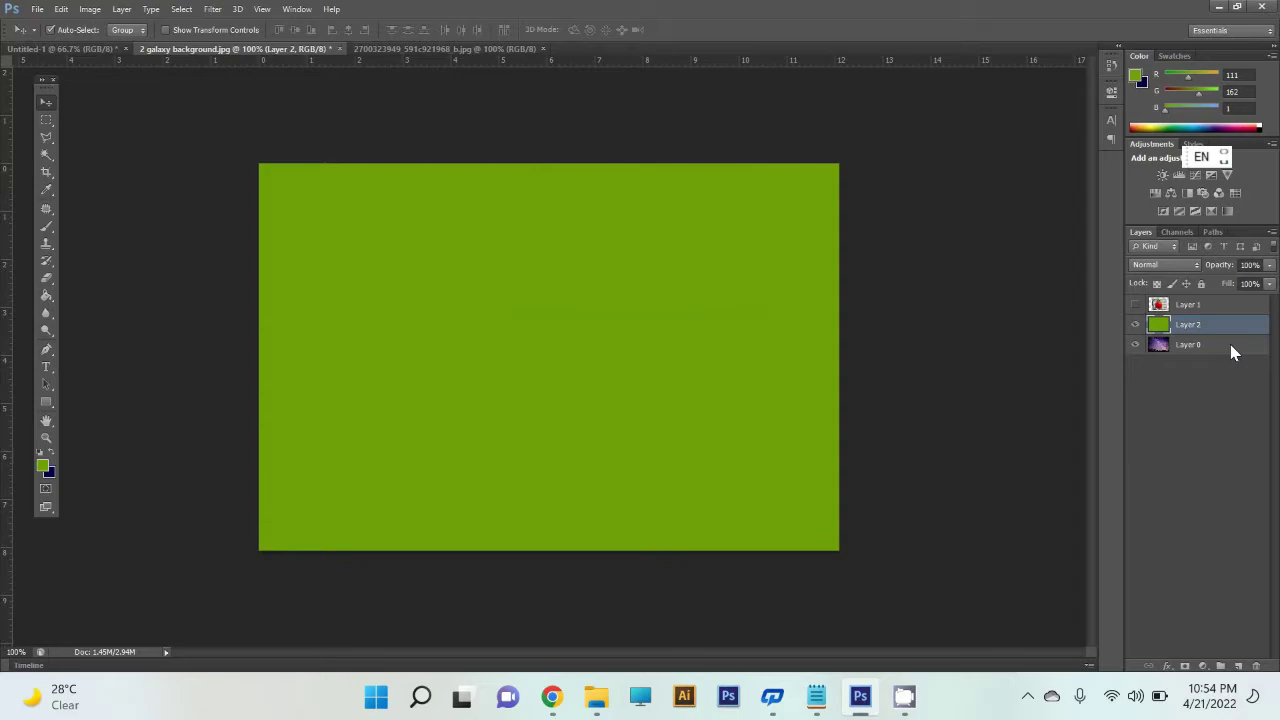
drag(1230, 344, 1231, 328)
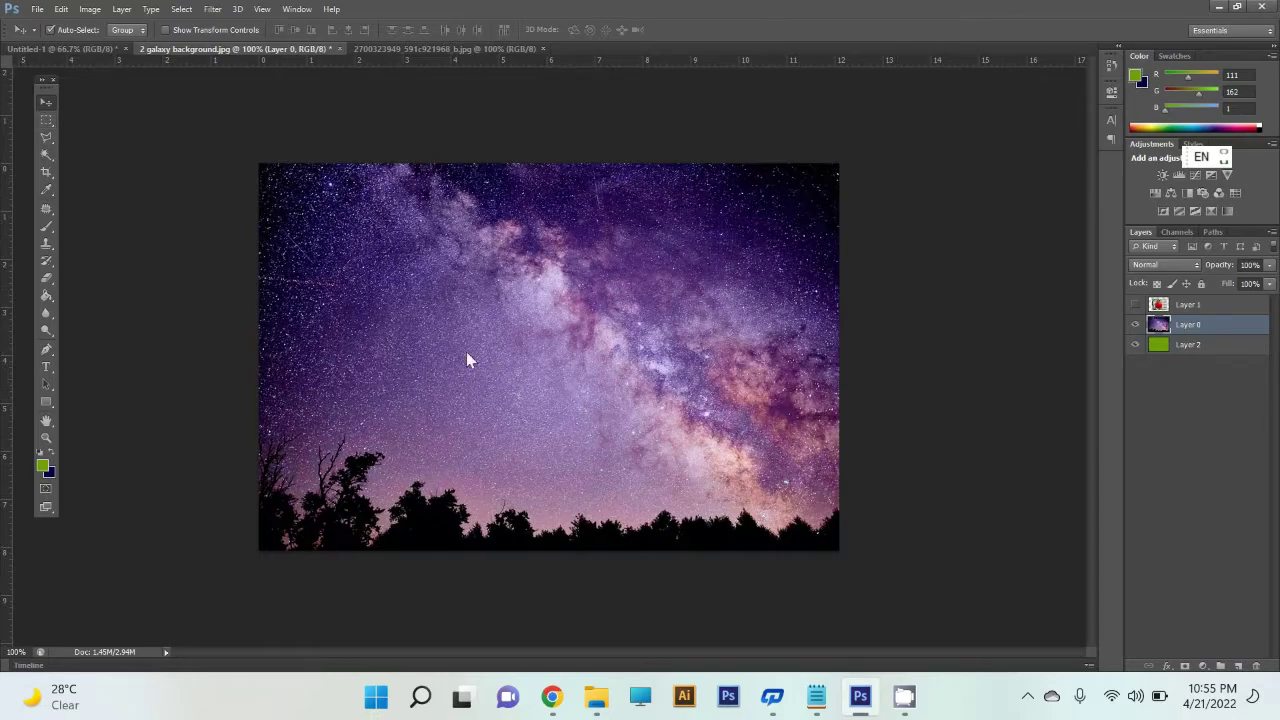
Fill a rectangular selection of the galaxy green, then toggle layer visibility to compare.
click(46, 119)
drag(850, 155, 557, 614)
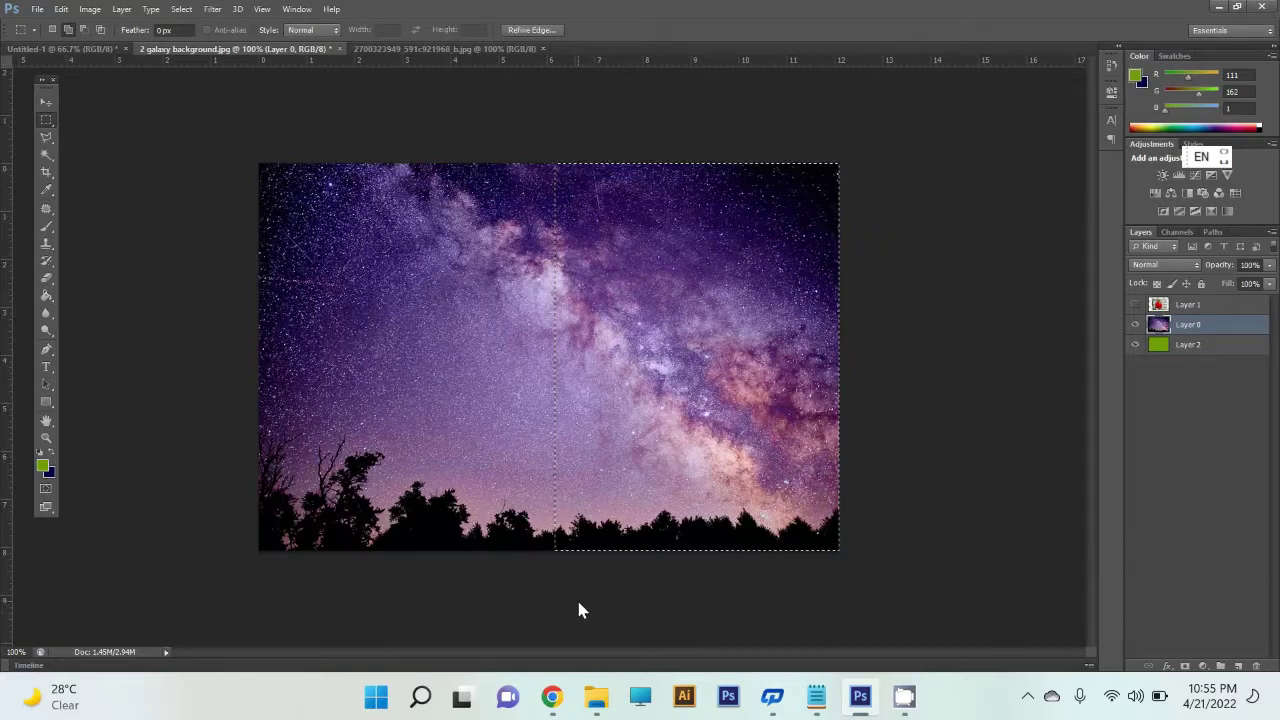
key(alt+BackSpace)
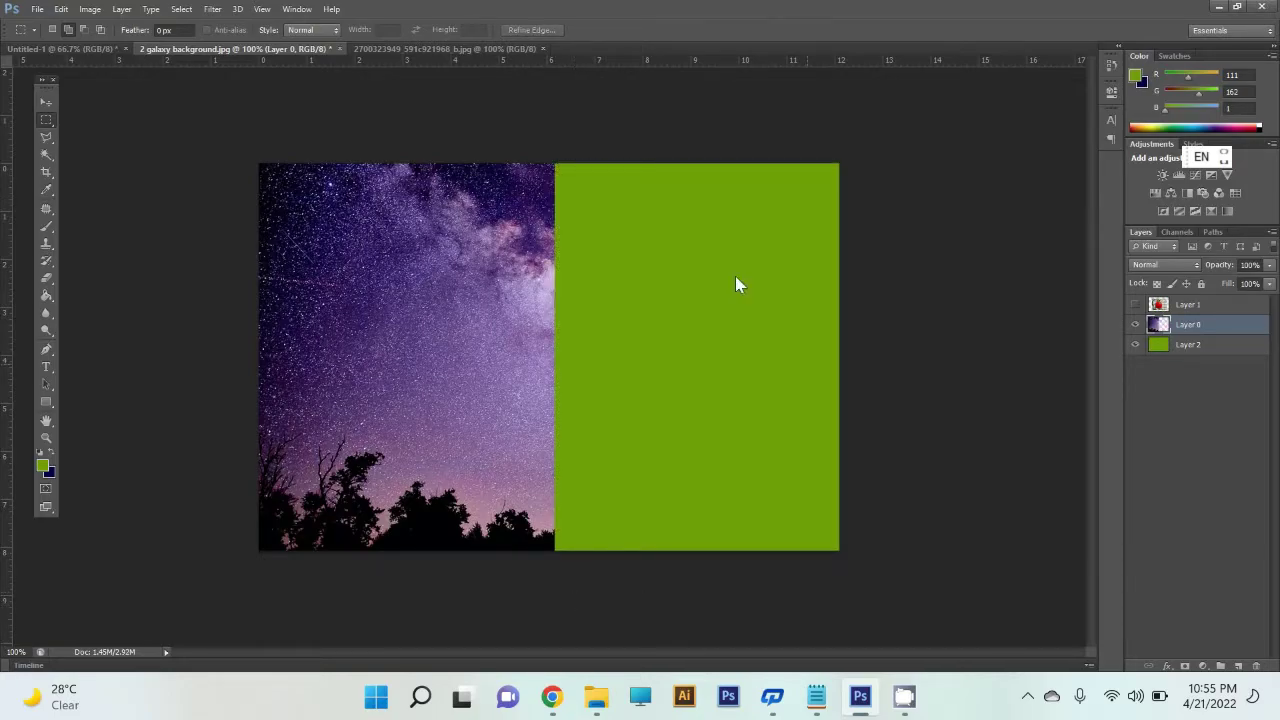
click(45, 102)
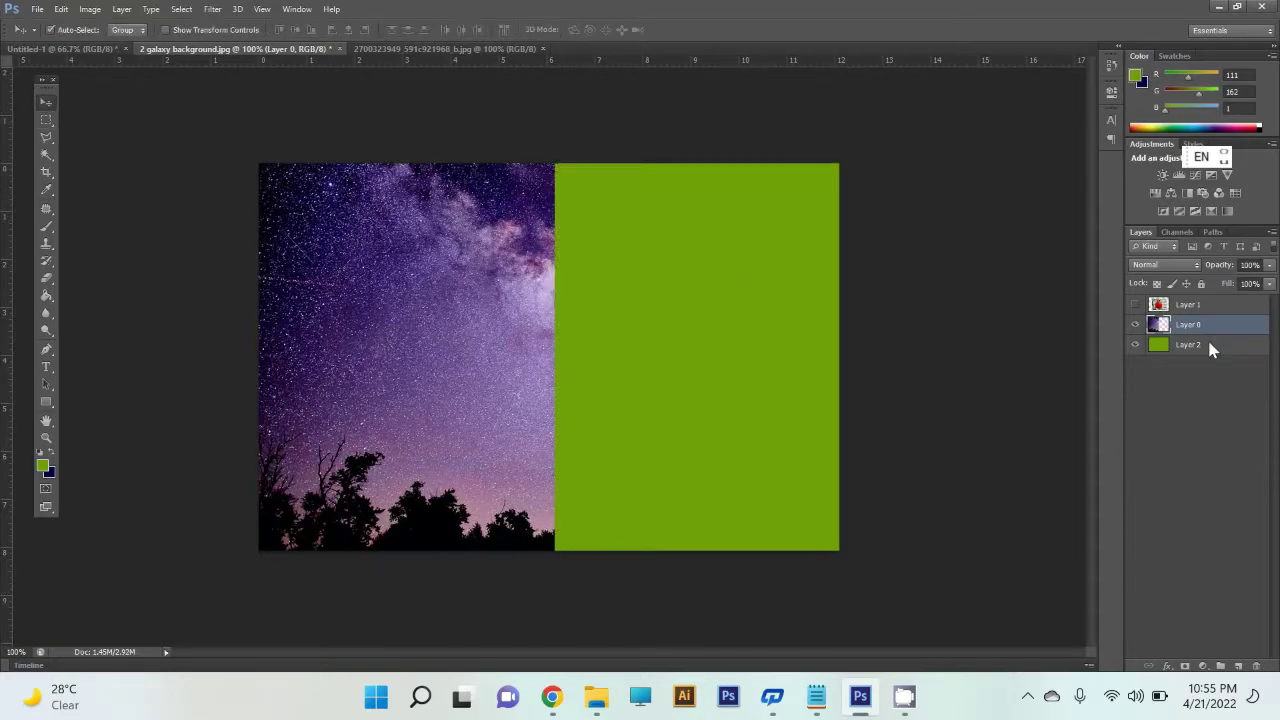
click(1136, 344)
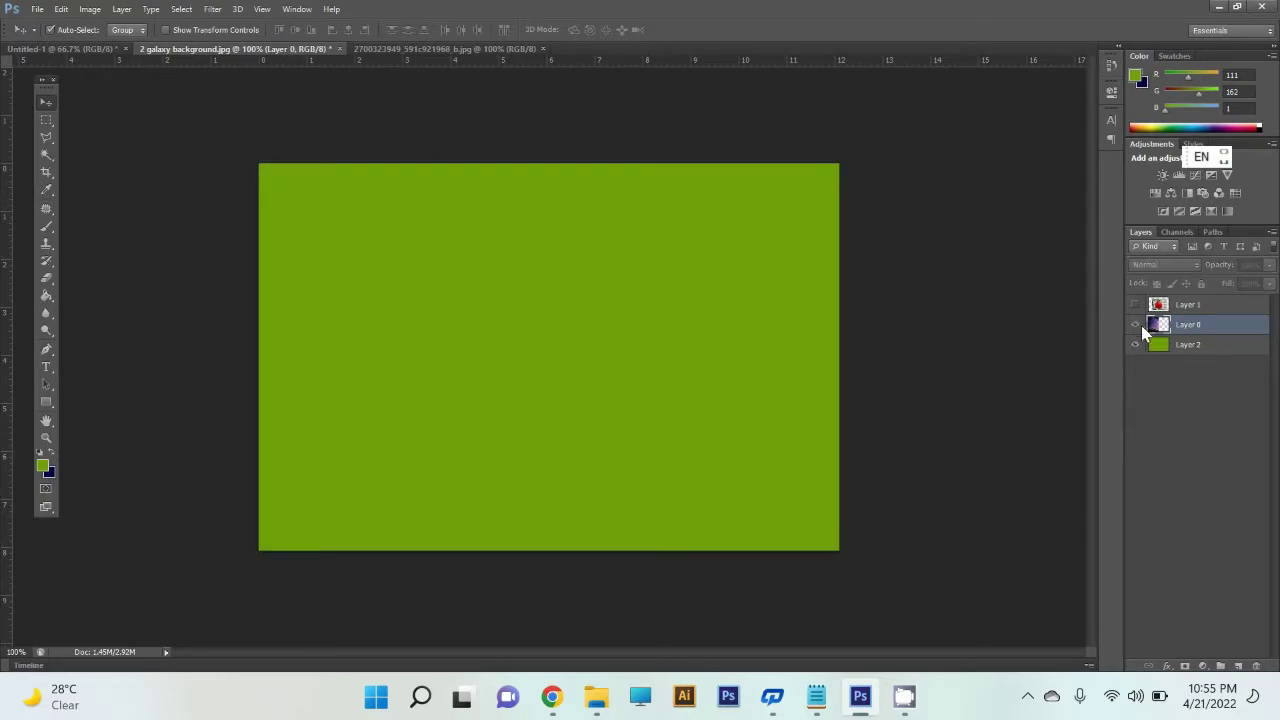
click(1136, 324)
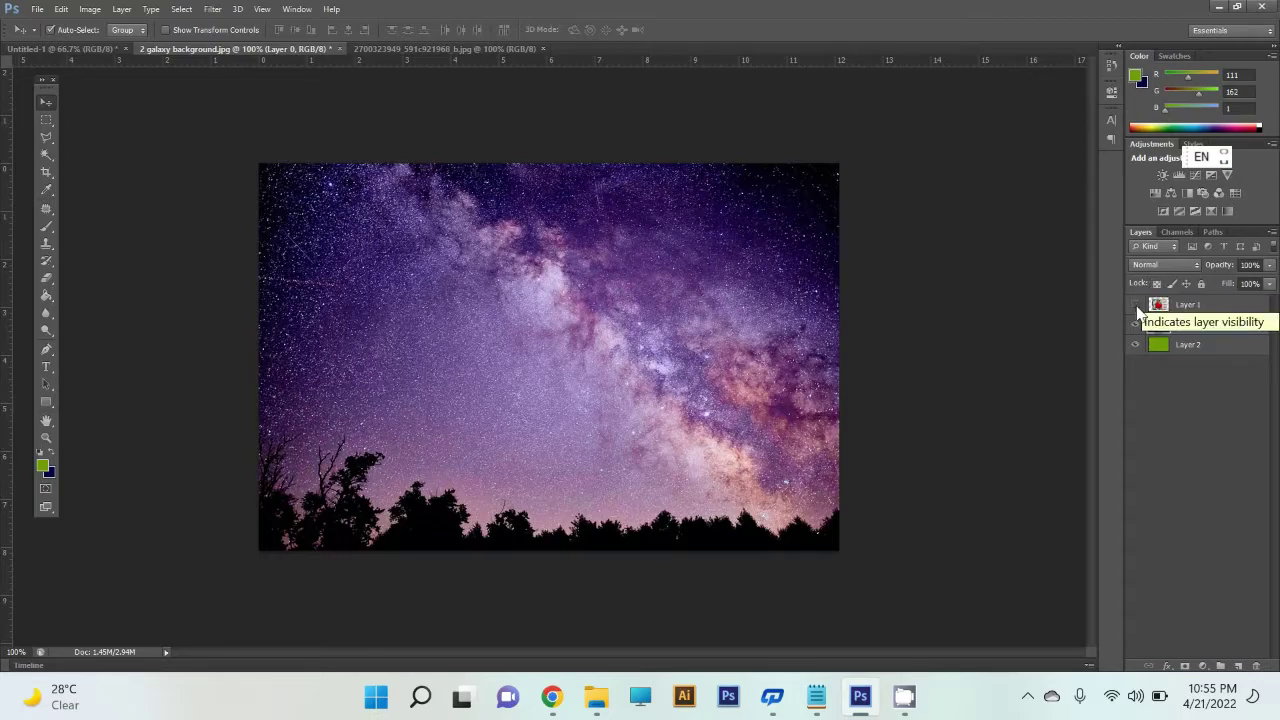
Show the tomato layer and scale it down to about 67% with Free Transform.
click(1136, 306)
click(562, 375)
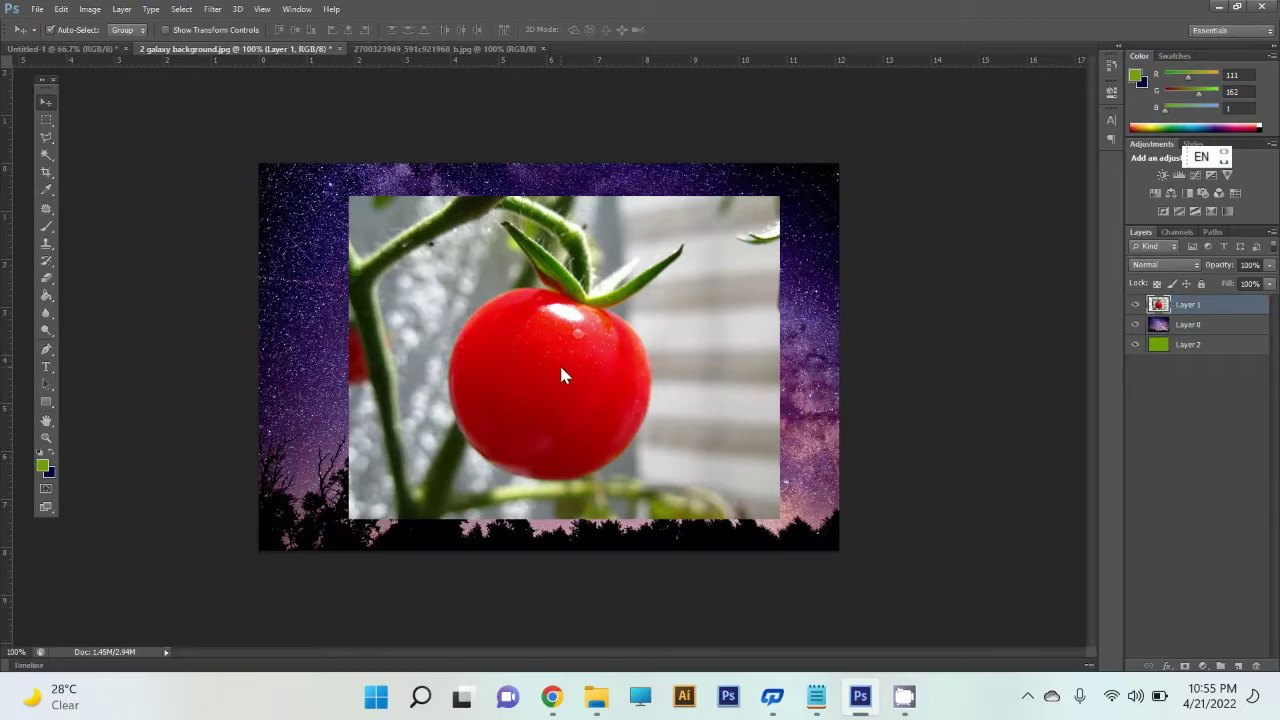
key(ctrl+t)
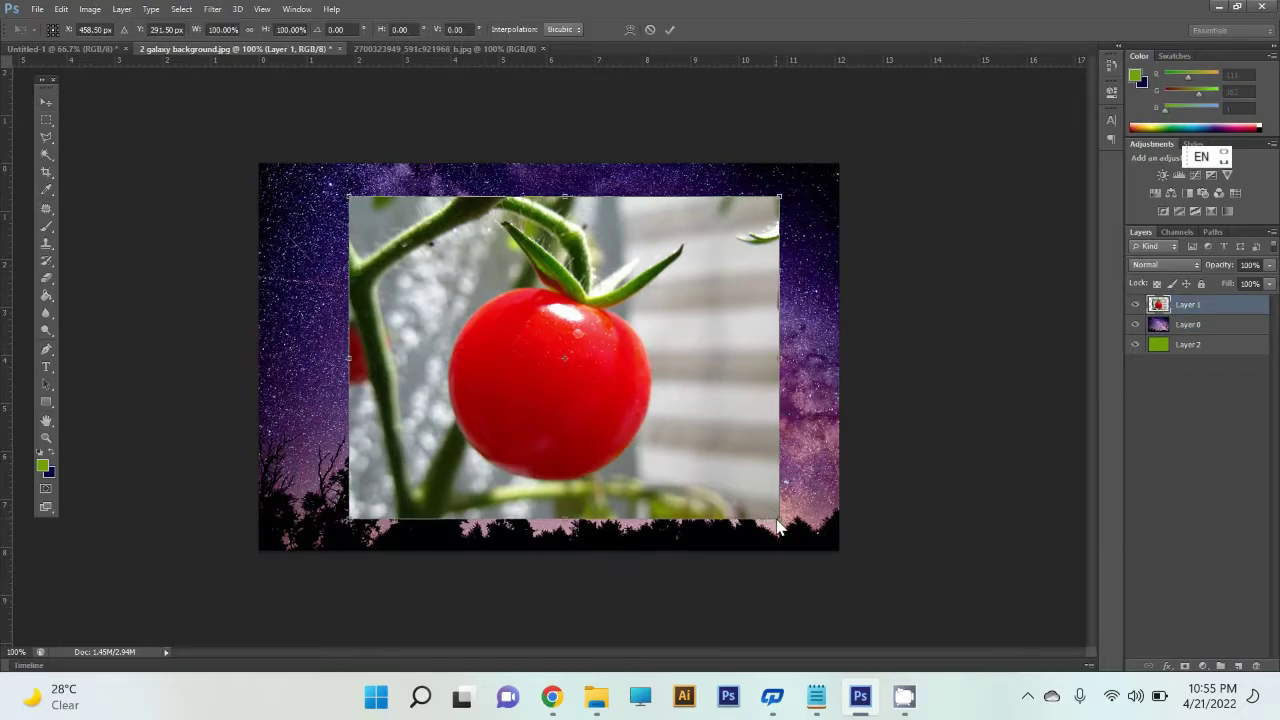
mouse_move(779, 519)
mouse_down()
mouse_move(731, 491)
mouse_move(709, 457)
mouse_up()
drag(546, 366, 563, 364)
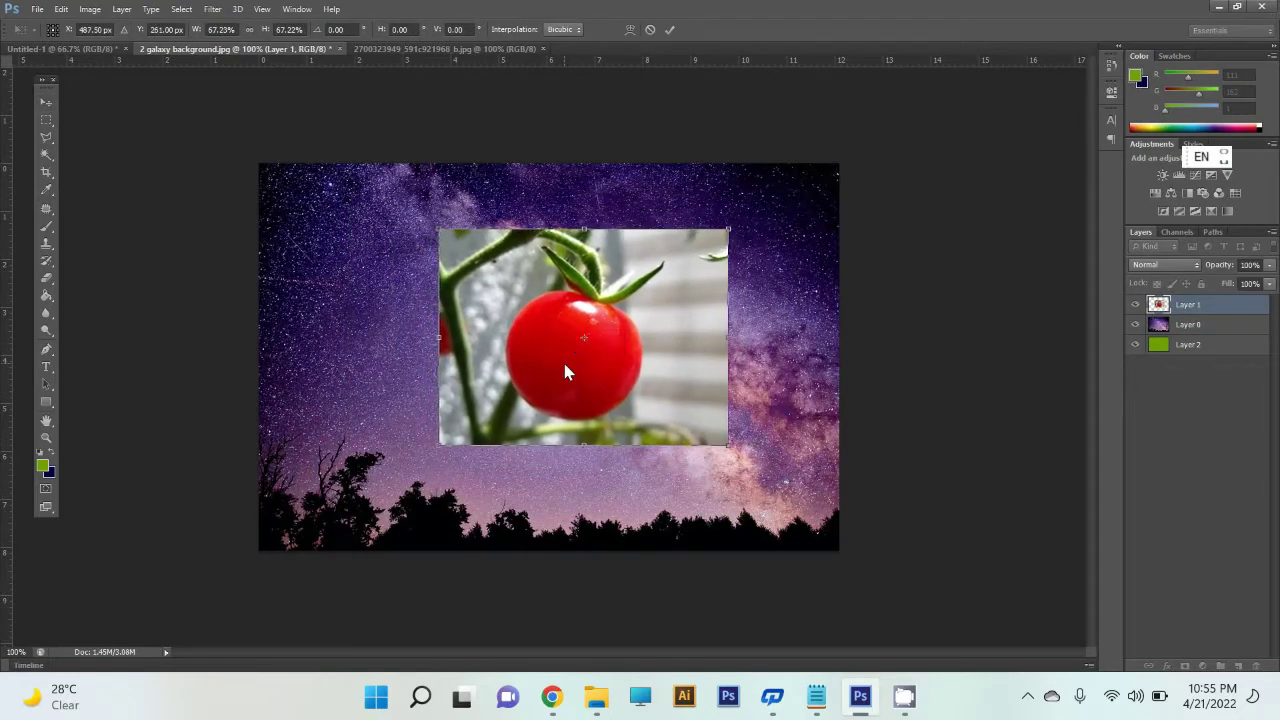
key(Return)
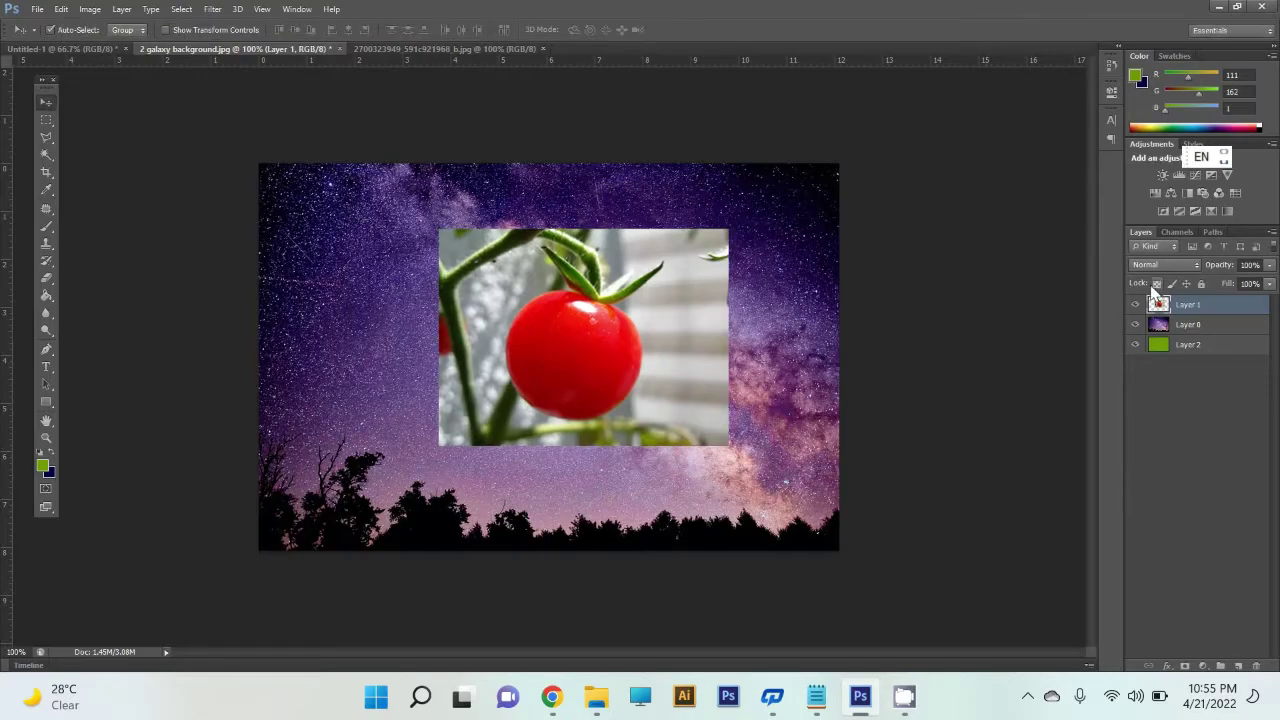
drag(511, 359, 505, 357)
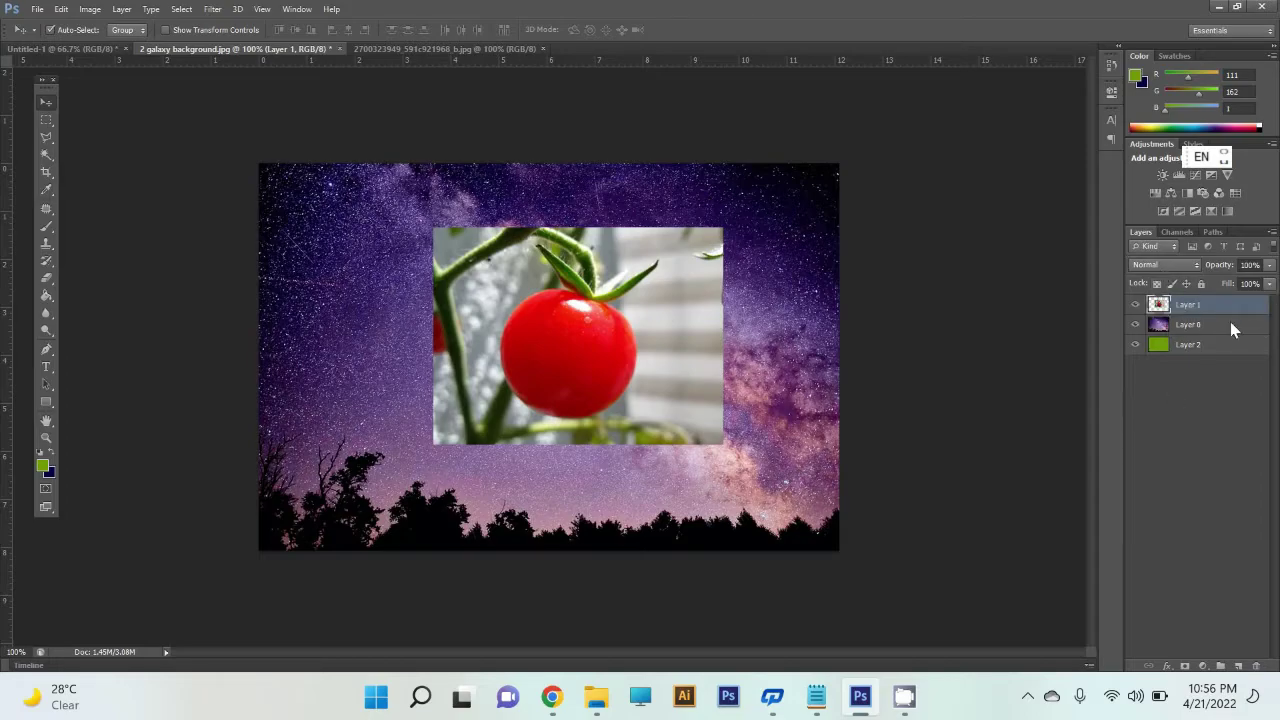
Revert the tomato resize through History, back to the locked galaxy Background.
click(1189, 325)
click(1191, 308)
click(1191, 316)
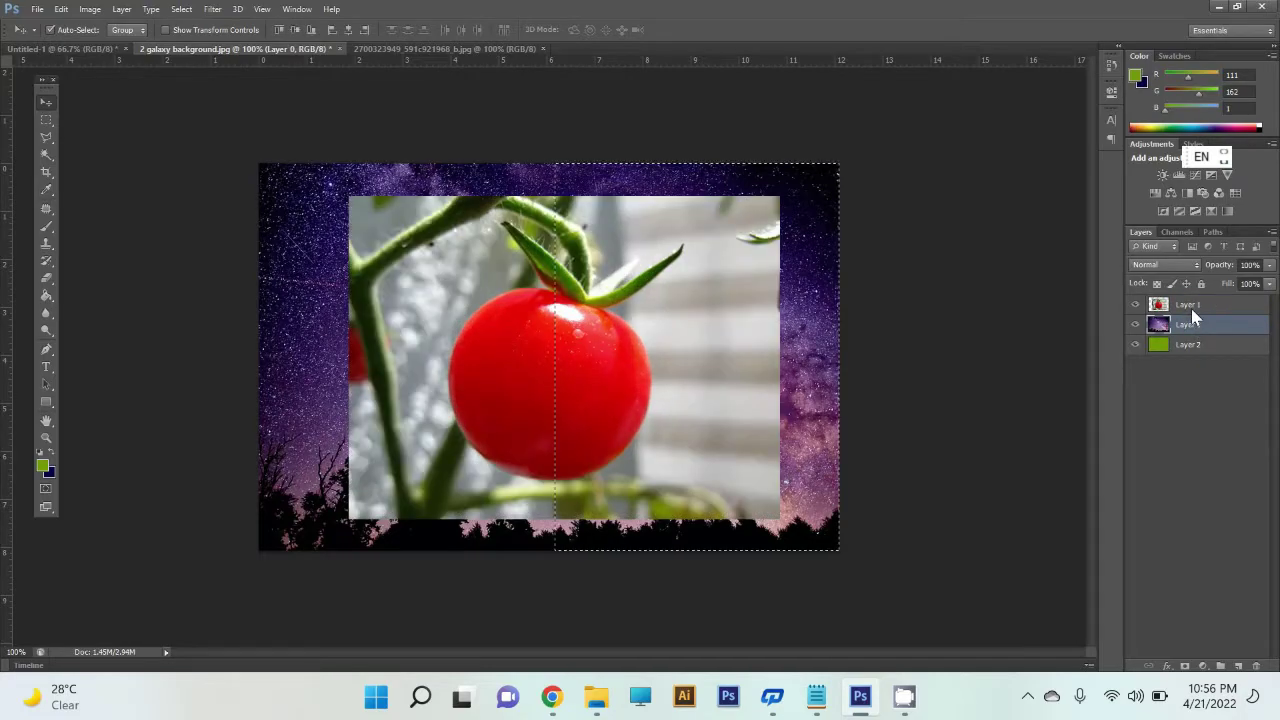
key(ctrl+alt+z)
key(ctrl+alt+z)
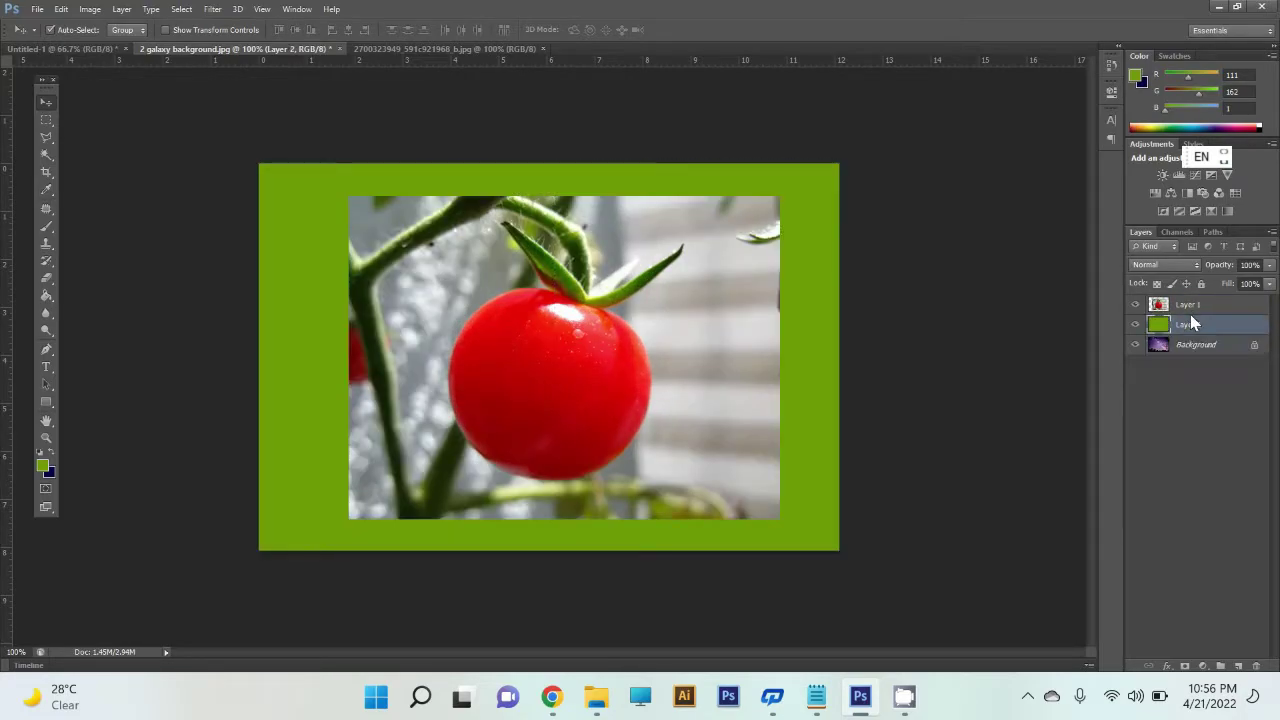
Hide green Layer 2 and scale the tomato photo down again.
click(1135, 324)
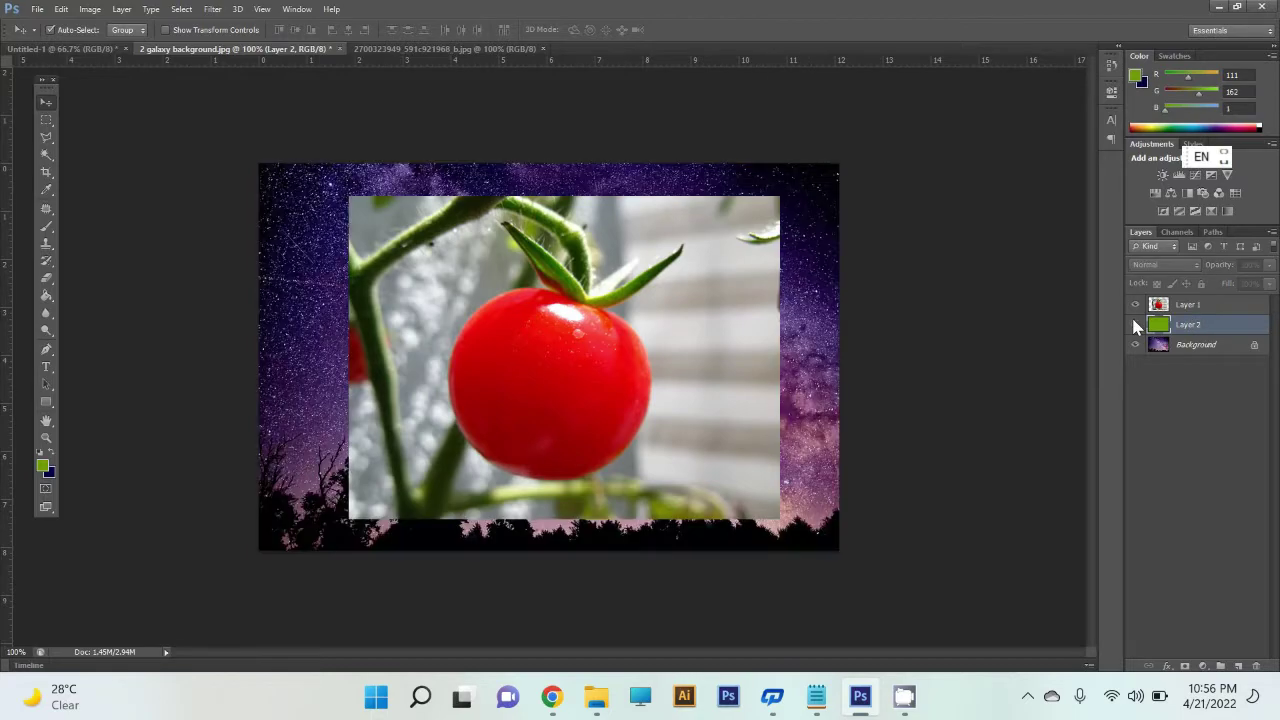
click(683, 426)
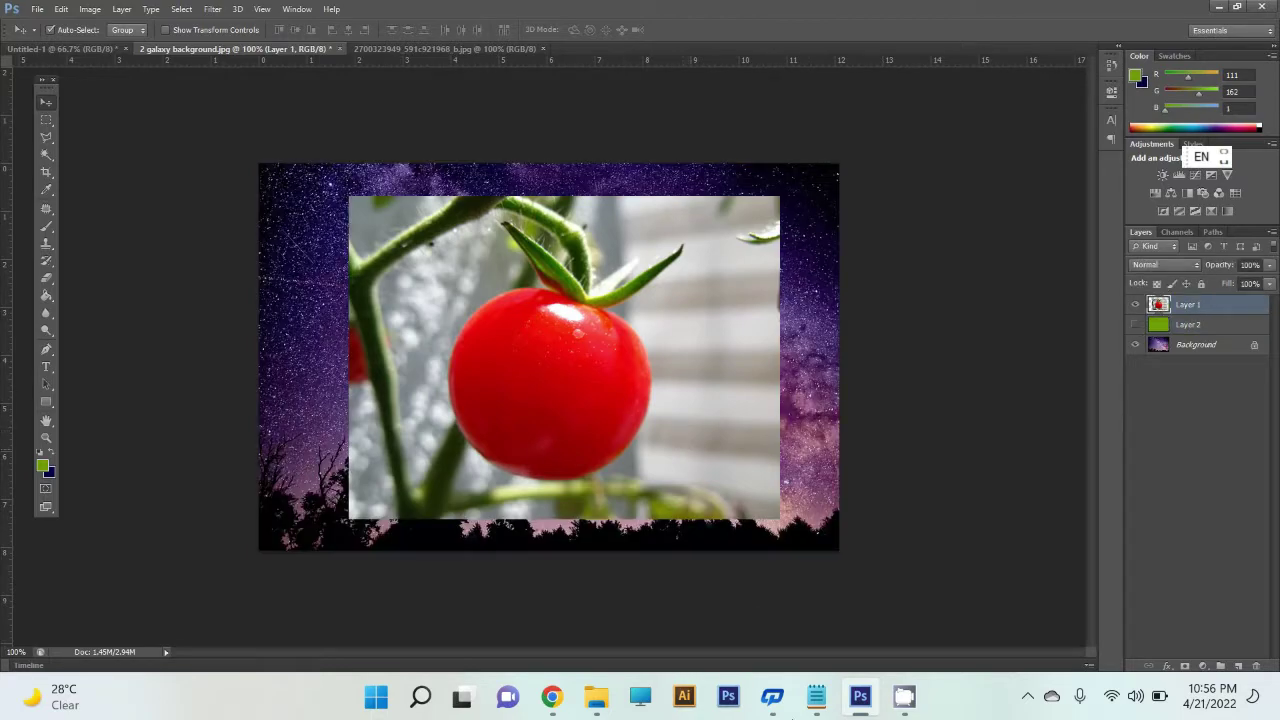
key(ctrl+t)
mouse_move(779, 524)
mouse_down()
mouse_move(707, 479)
mouse_move(720, 489)
mouse_up()
double_click(575, 396)
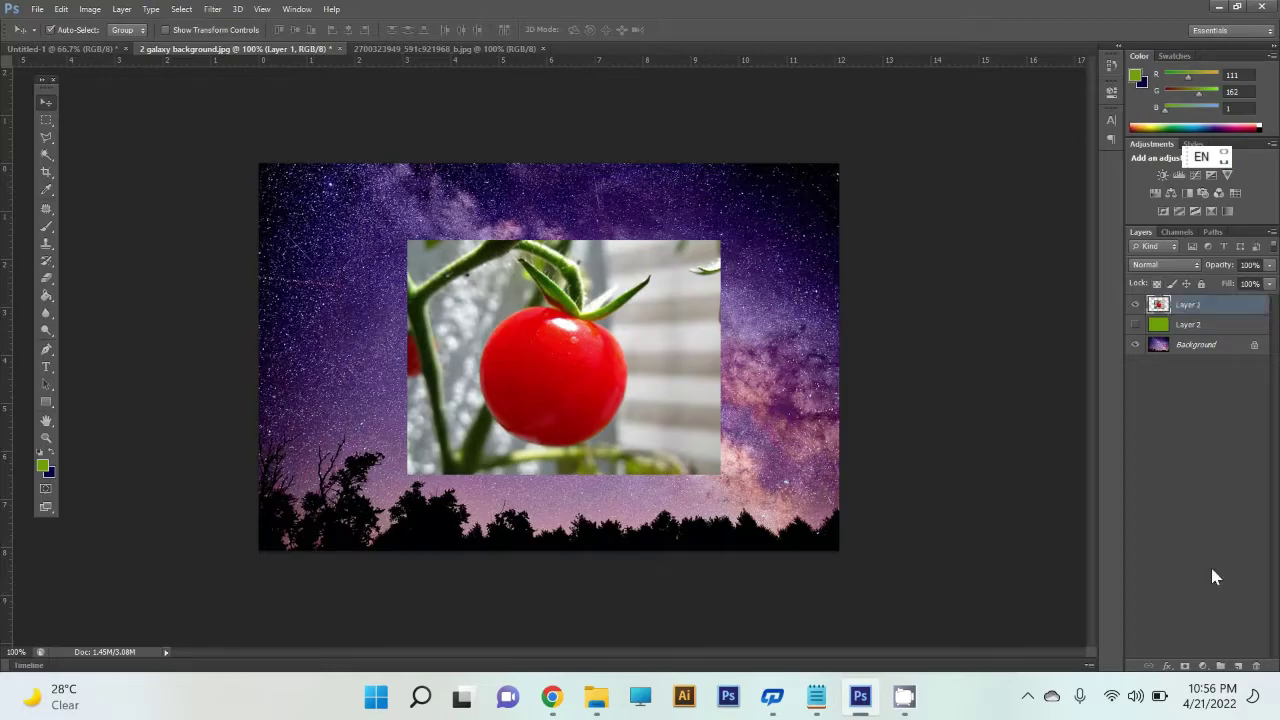
Lock the tomato layer's transparent pixels, nudge the photo, and hide the galaxy background.
click(1157, 284)
mouse_move(555, 400)
mouse_down()
mouse_move(637, 397)
mouse_move(541, 400)
mouse_up()
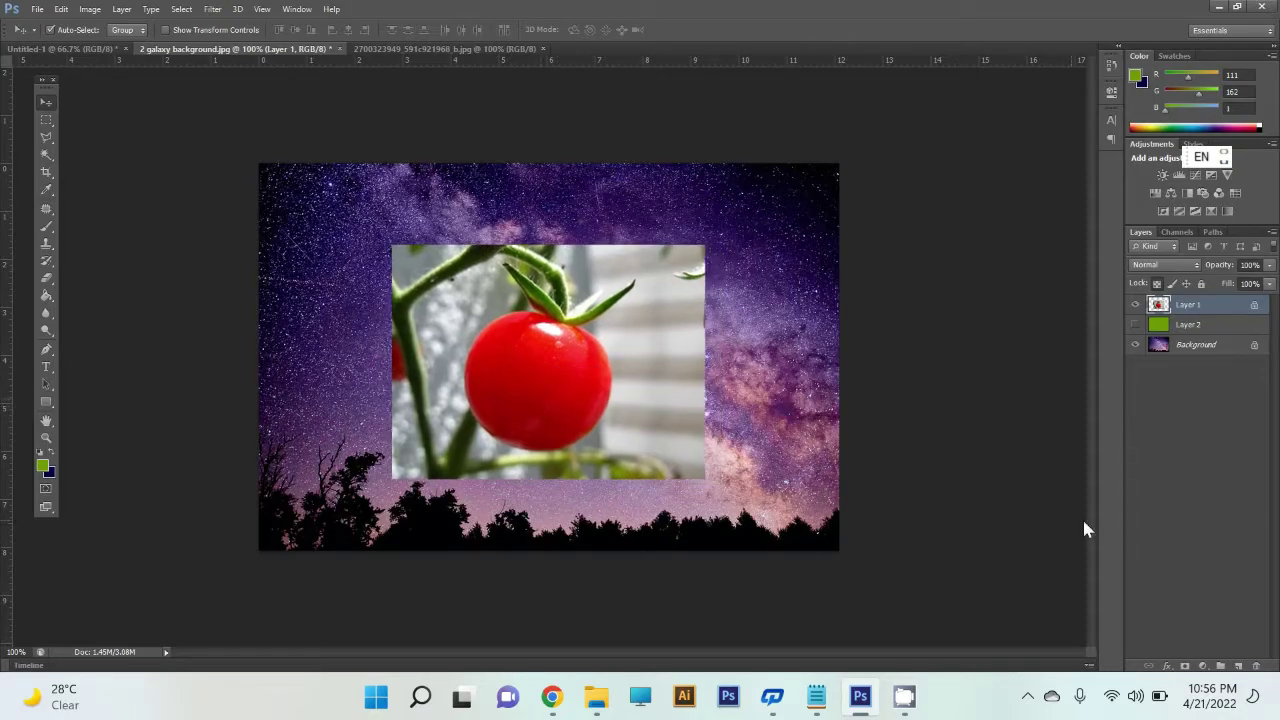
click(1135, 344)
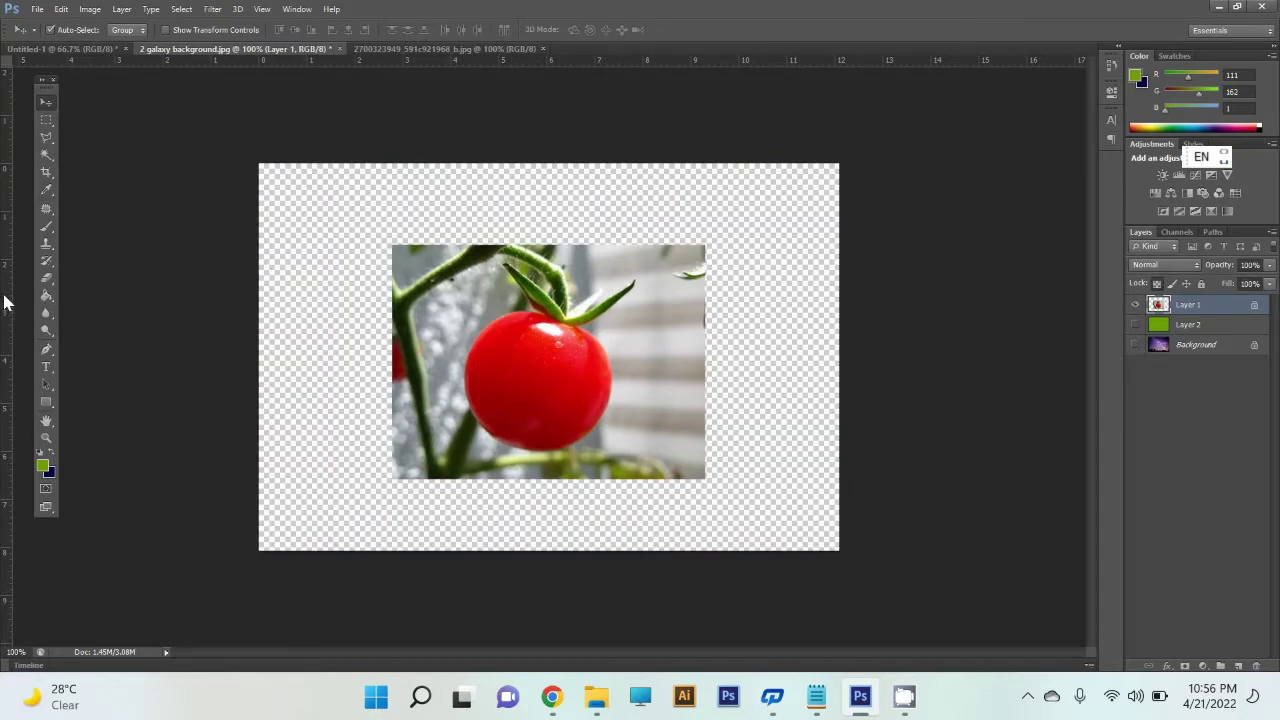
Brush green strokes over the tomato photo, then undo them.
click(46, 226)
drag(611, 333, 309, 323)
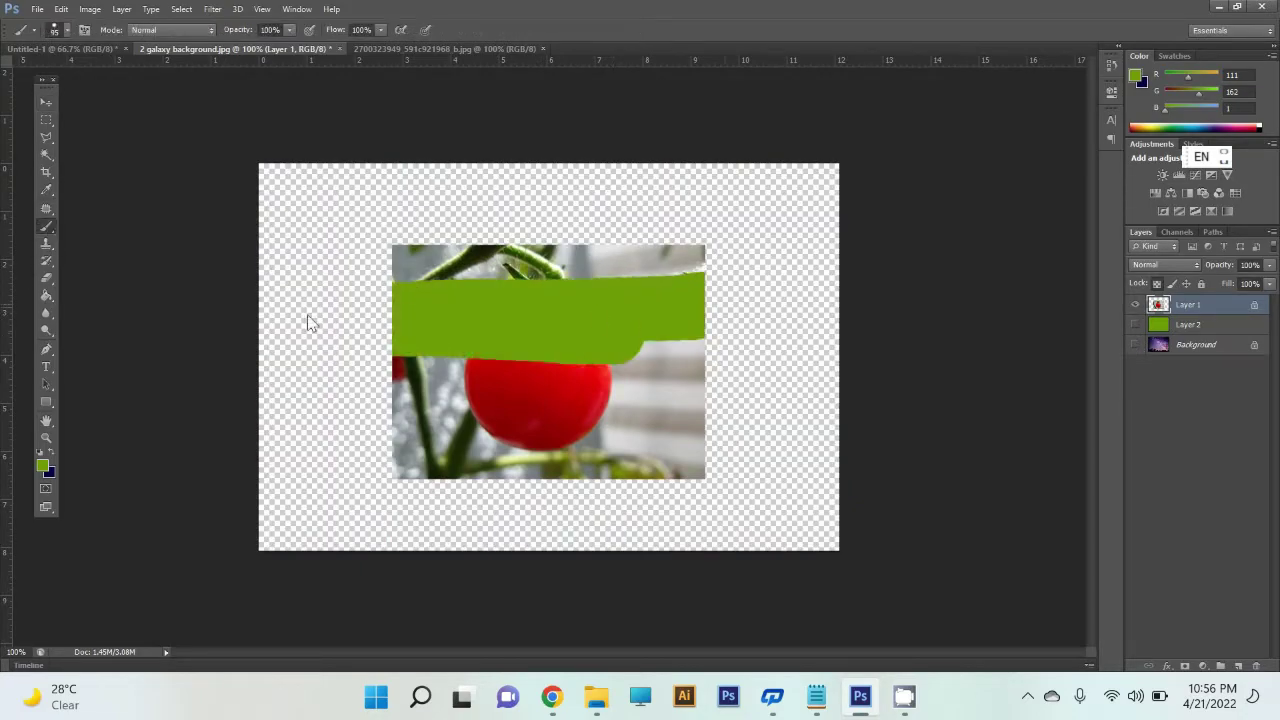
drag(400, 262, 700, 262)
drag(700, 385, 400, 425)
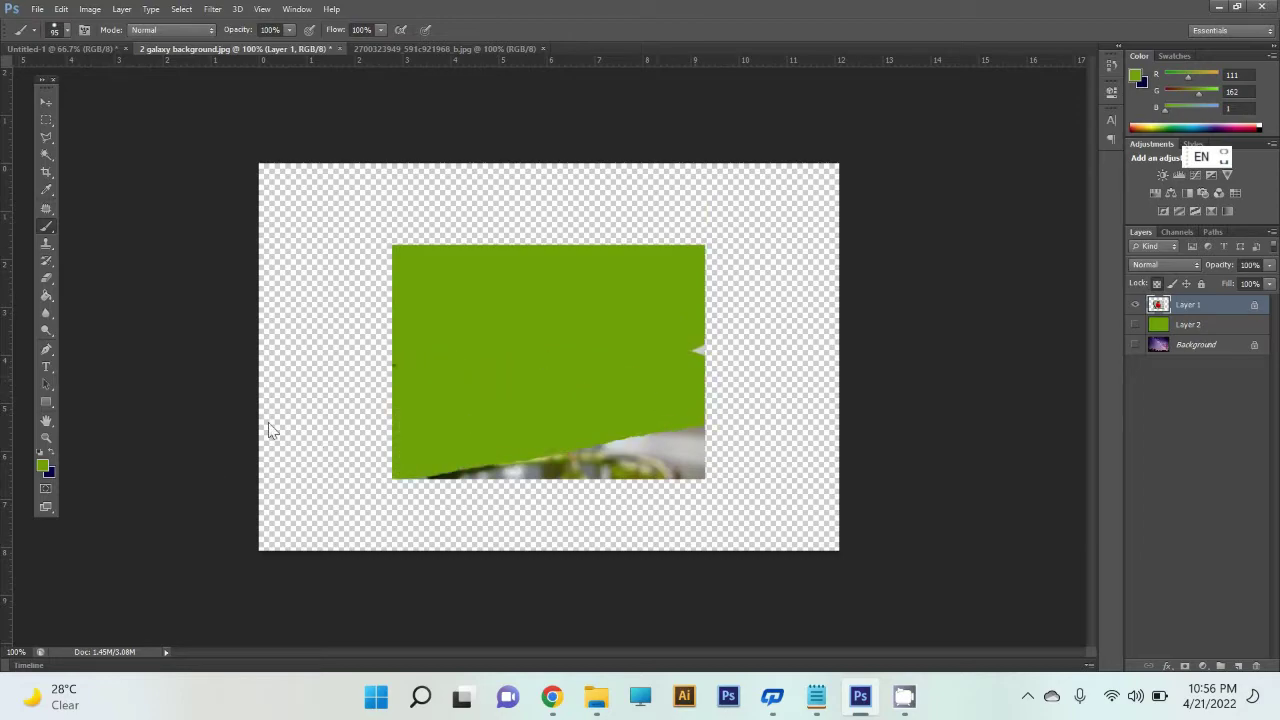
mouse_move(703, 386)
mouse_down()
mouse_move(720, 486)
mouse_move(417, 480)
mouse_move(432, 468)
mouse_up()
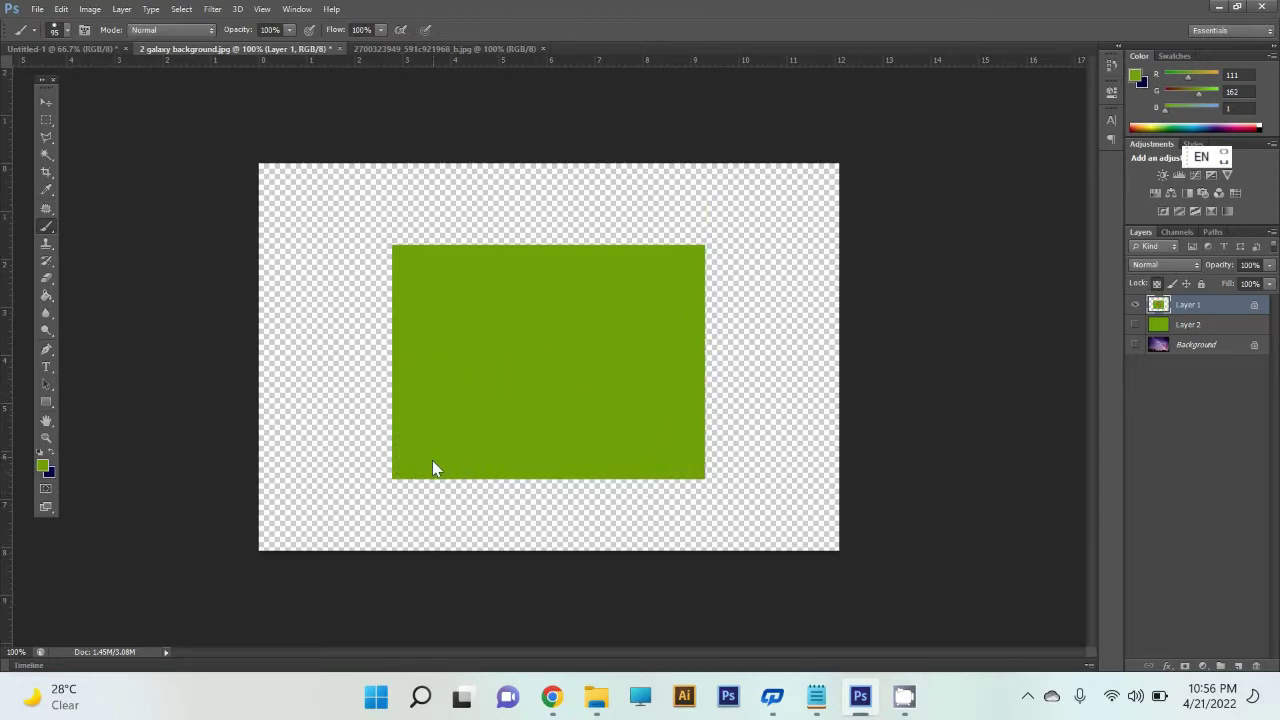
key(ctrl+z)
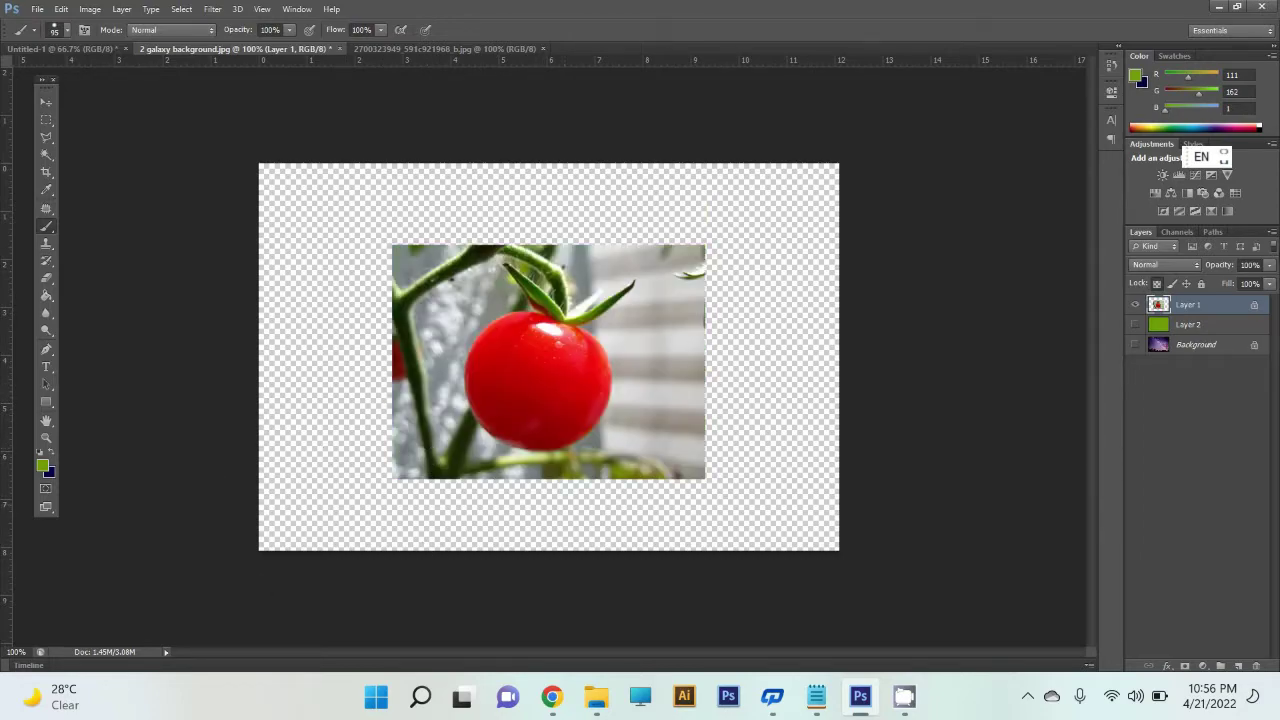
Unlock transparent pixels and paint wide green strokes across the tomato layer.
click(1158, 284)
mouse_move(837, 286)
mouse_down()
mouse_move(740, 271)
mouse_move(71, 260)
mouse_move(863, 261)
mouse_move(571, 226)
mouse_move(920, 220)
mouse_move(290, 172)
mouse_up()
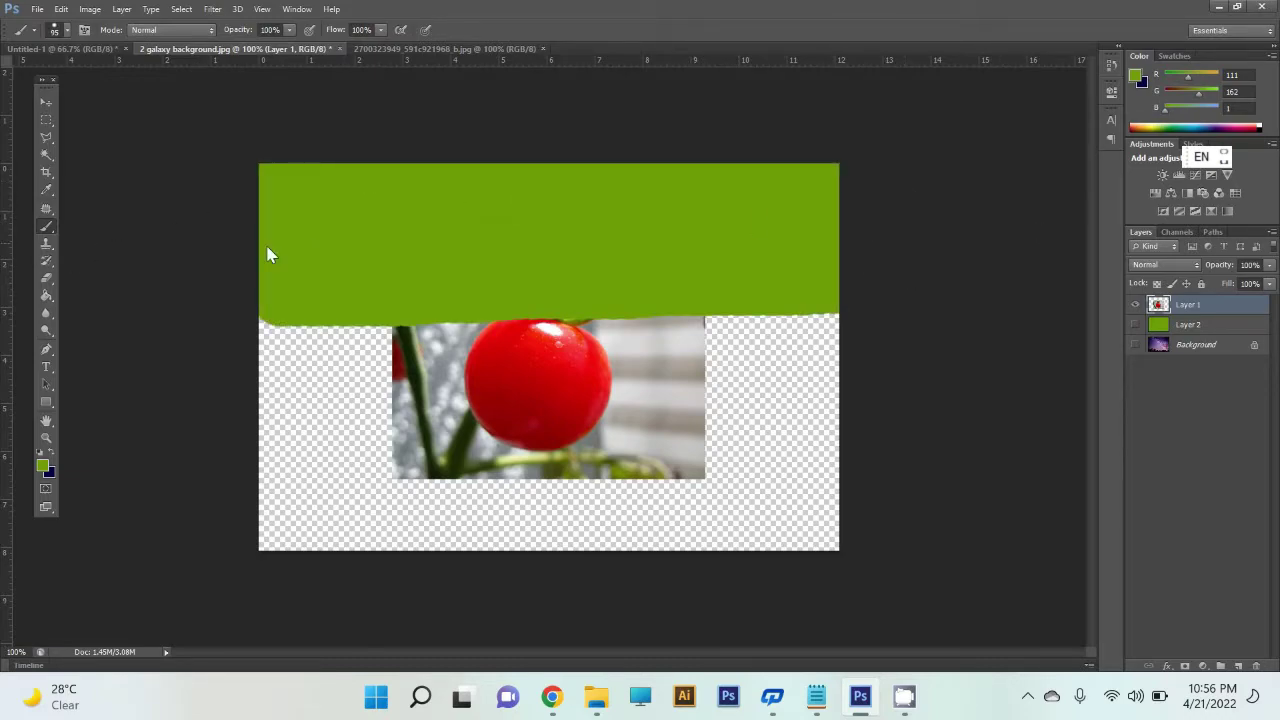
mouse_move(250, 270)
mouse_down()
mouse_move(134, 369)
mouse_move(66, 394)
mouse_up()
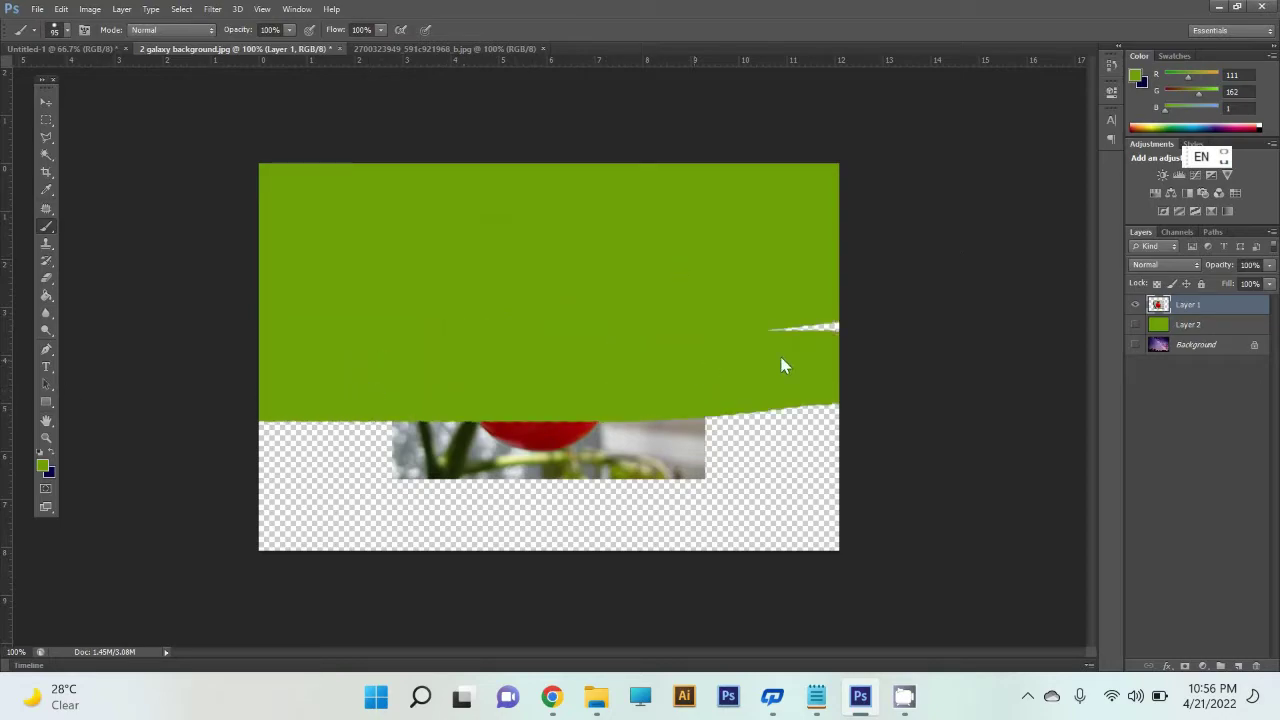
drag(783, 363, 918, 350)
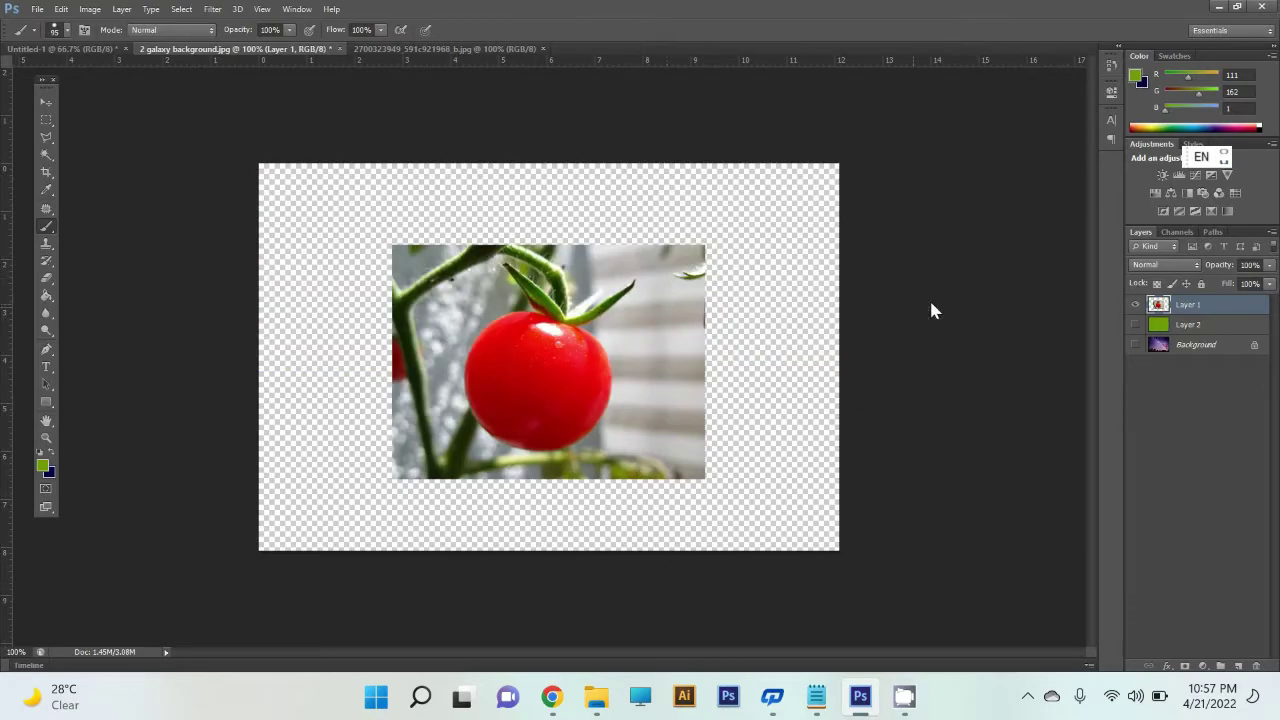
Lock Layer 1's transparent pixels, test-paint green on the photo, undo, and re-lock transparency.
click(1157, 285)
mouse_move(821, 287)
mouse_down()
mouse_move(194, 329)
mouse_move(1008, 306)
mouse_move(785, 420)
mouse_move(715, 439)
mouse_move(531, 400)
mouse_move(627, 397)
mouse_up()
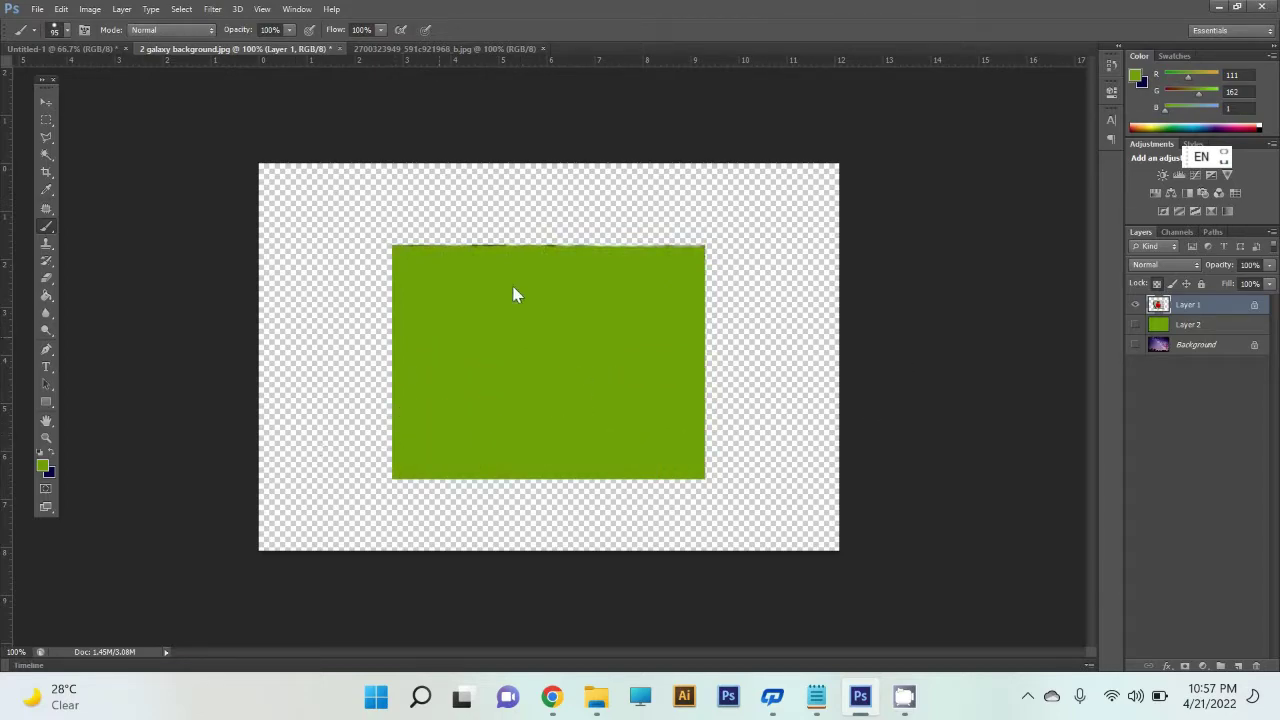
key(ctrl+z)
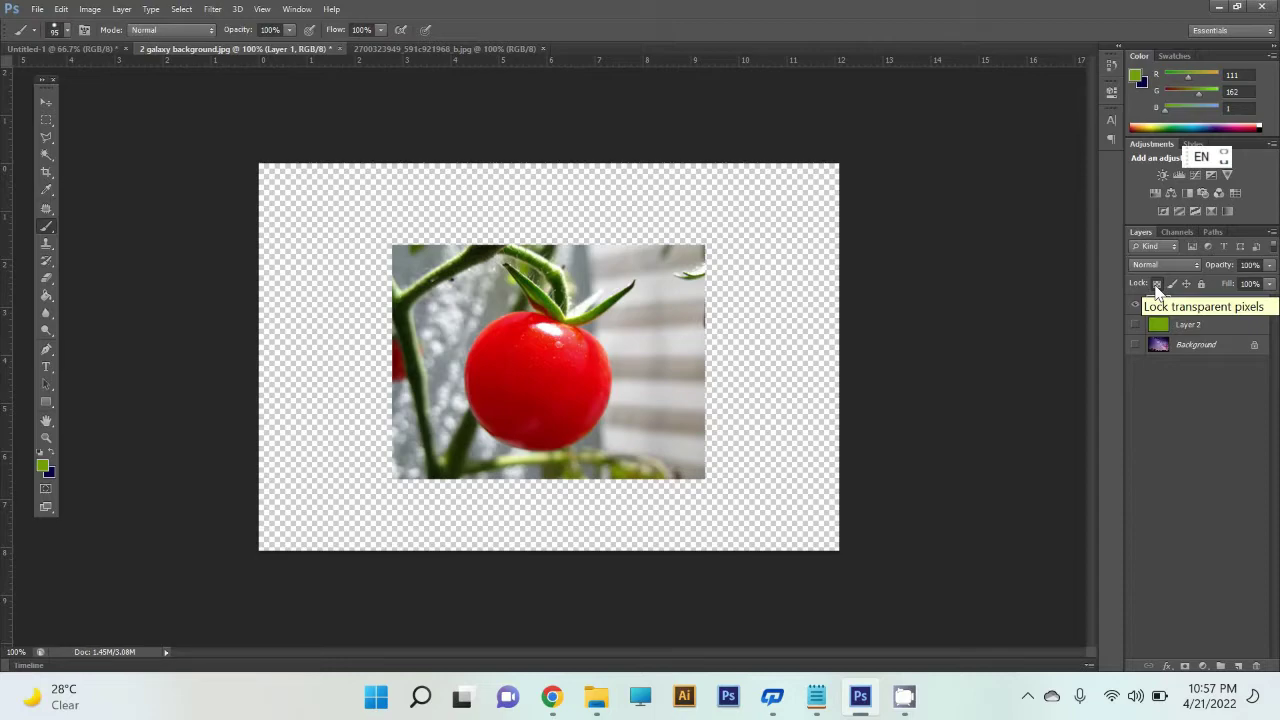
click(1157, 285)
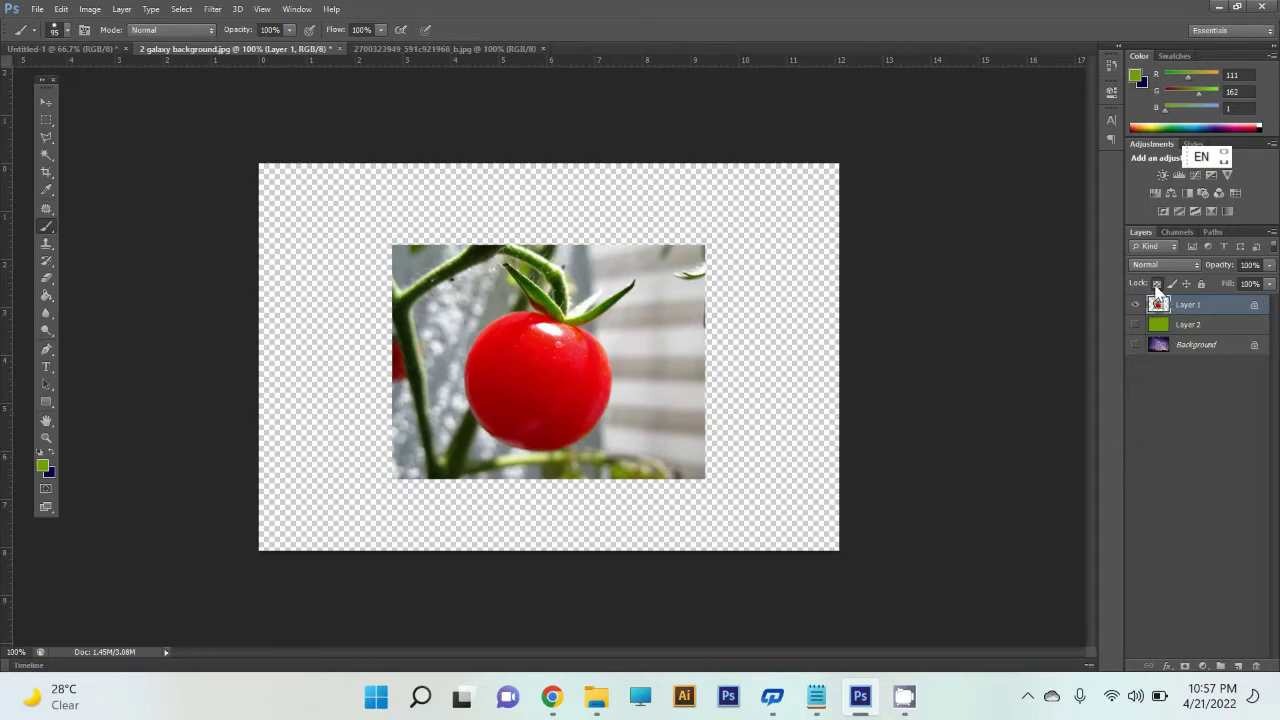
Switch Layer 1 from the transparency lock to the image-pixels lock.
click(1157, 286)
click(1156, 284)
click(1173, 282)
Try the Brush on the locked layer, dismiss the error, and return opacity to 100%.
click(569, 345)
click(632, 263)
click(587, 313)
click(641, 263)
click(1271, 265)
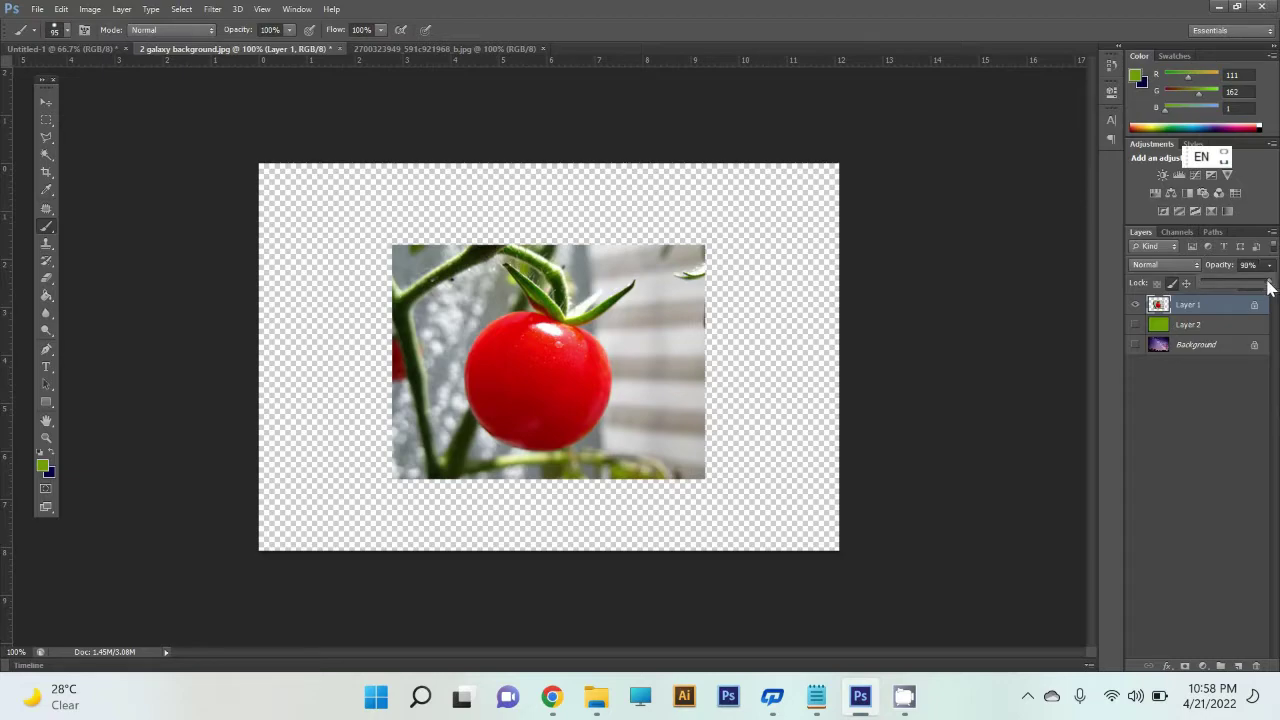
mouse_move(1269, 284)
mouse_down()
mouse_move(1222, 287)
mouse_move(1276, 268)
mouse_up()
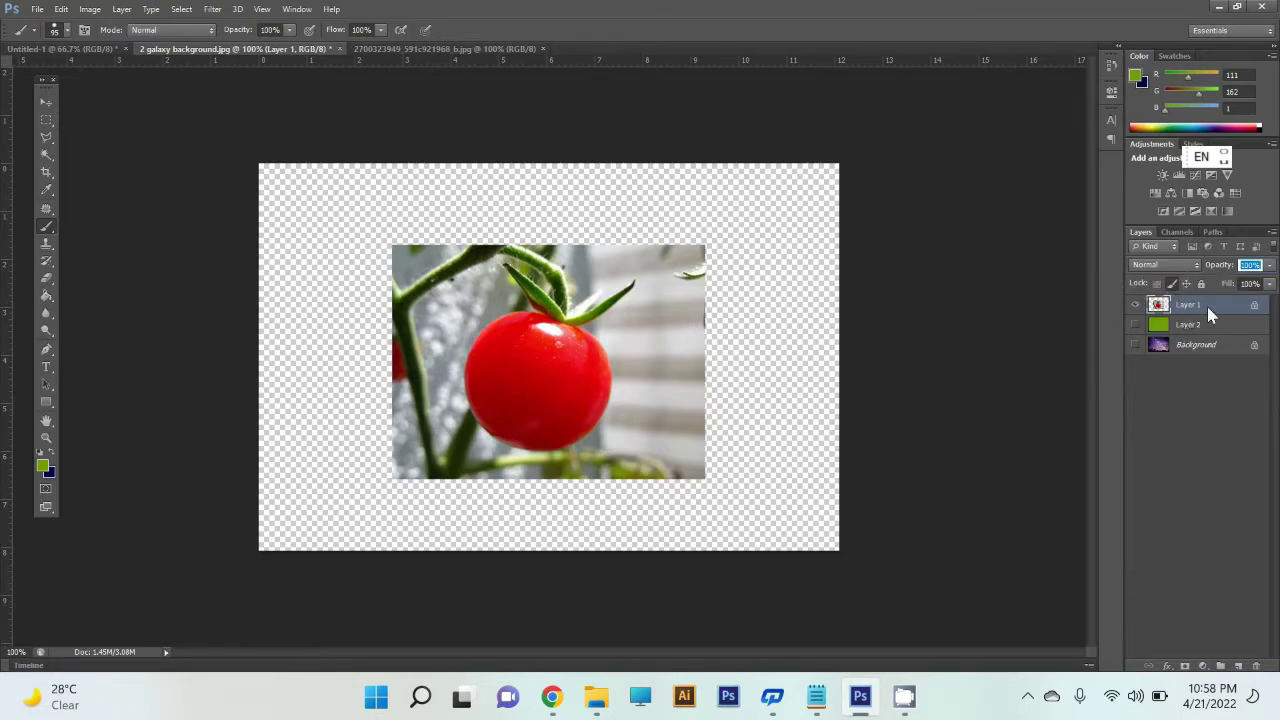
Click the Brush on the locked tomato layer to trigger and dismiss the lock error.
click(548, 383)
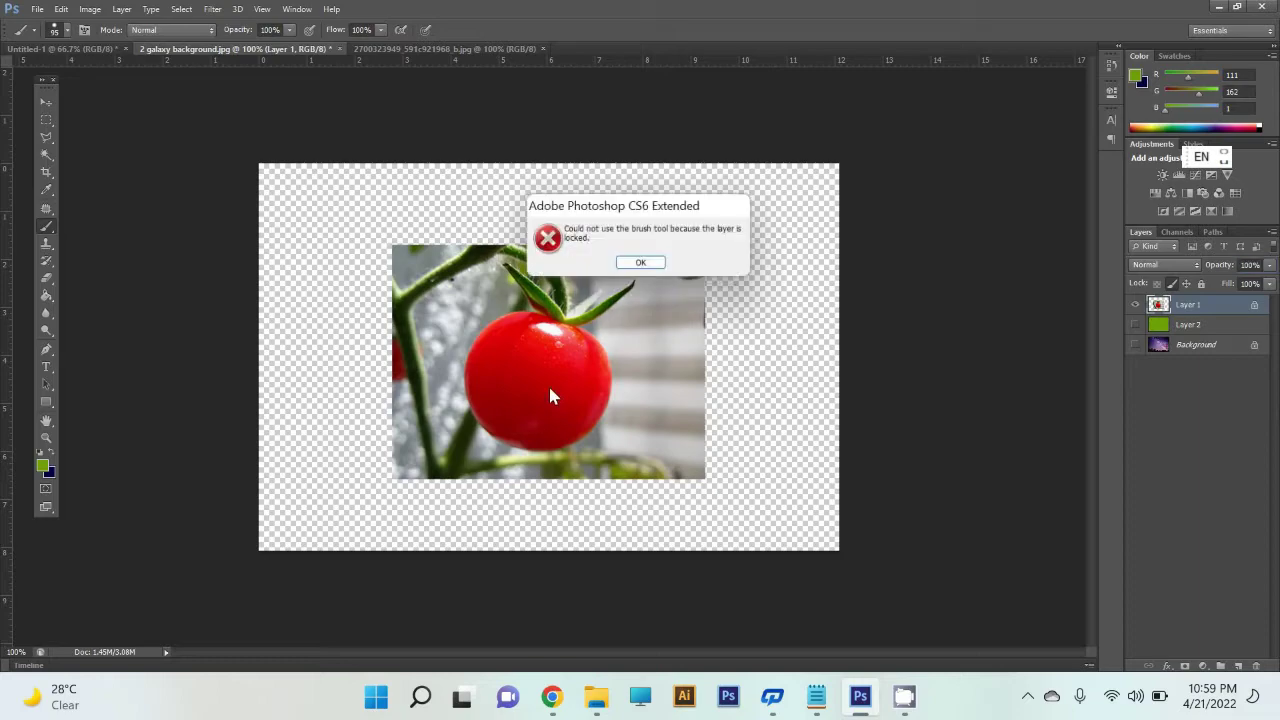
click(641, 264)
click(606, 323)
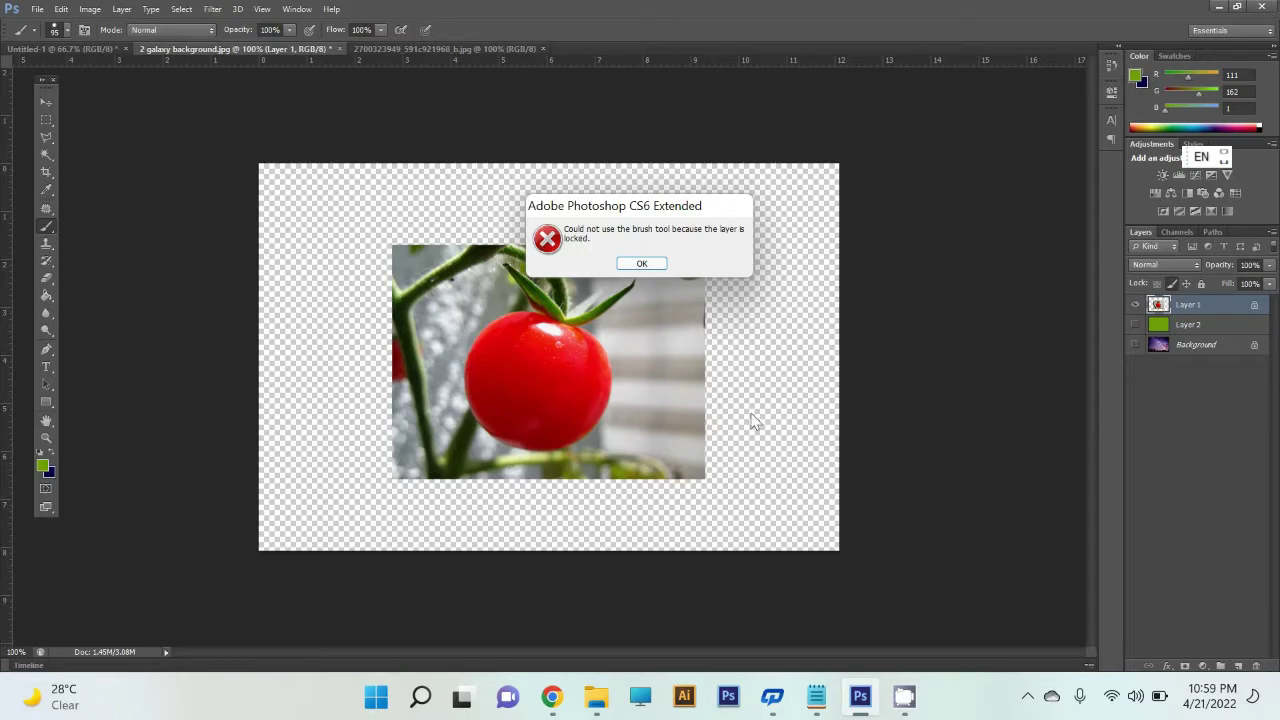
Unlock tomato Layer 1, shift the photo slightly up and right, then relock the layer.
click(658, 264)
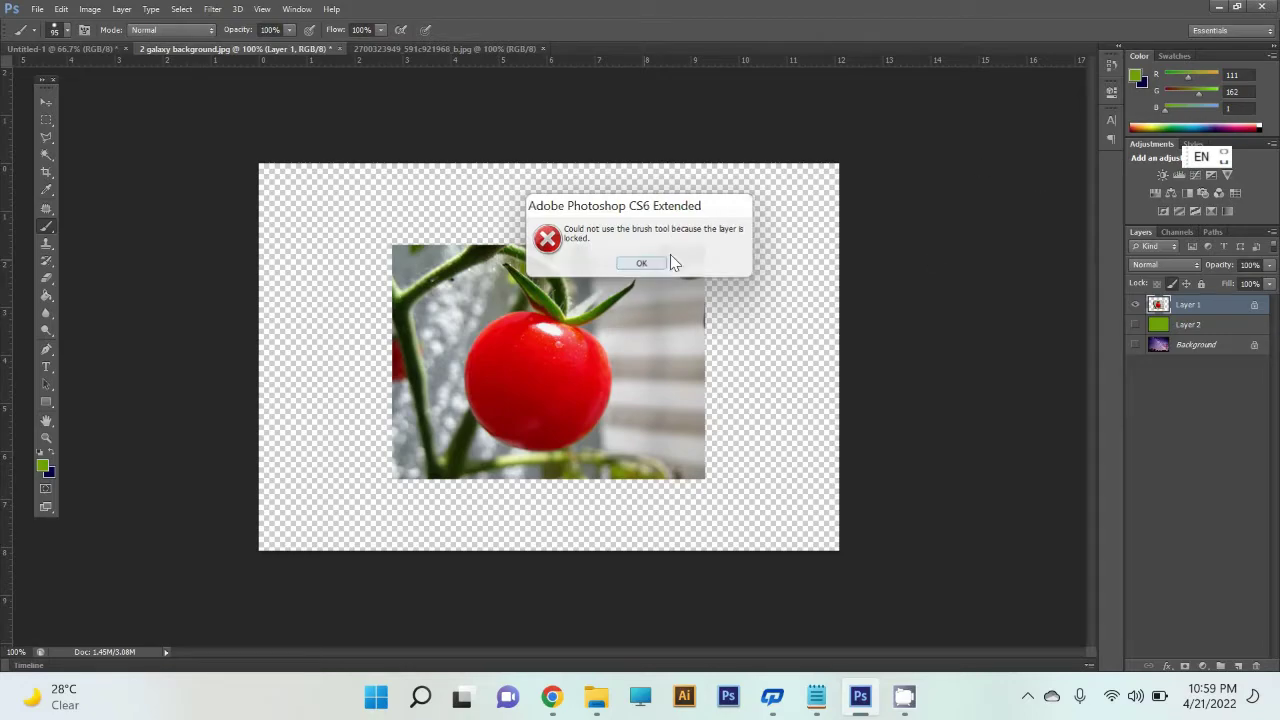
click(1172, 283)
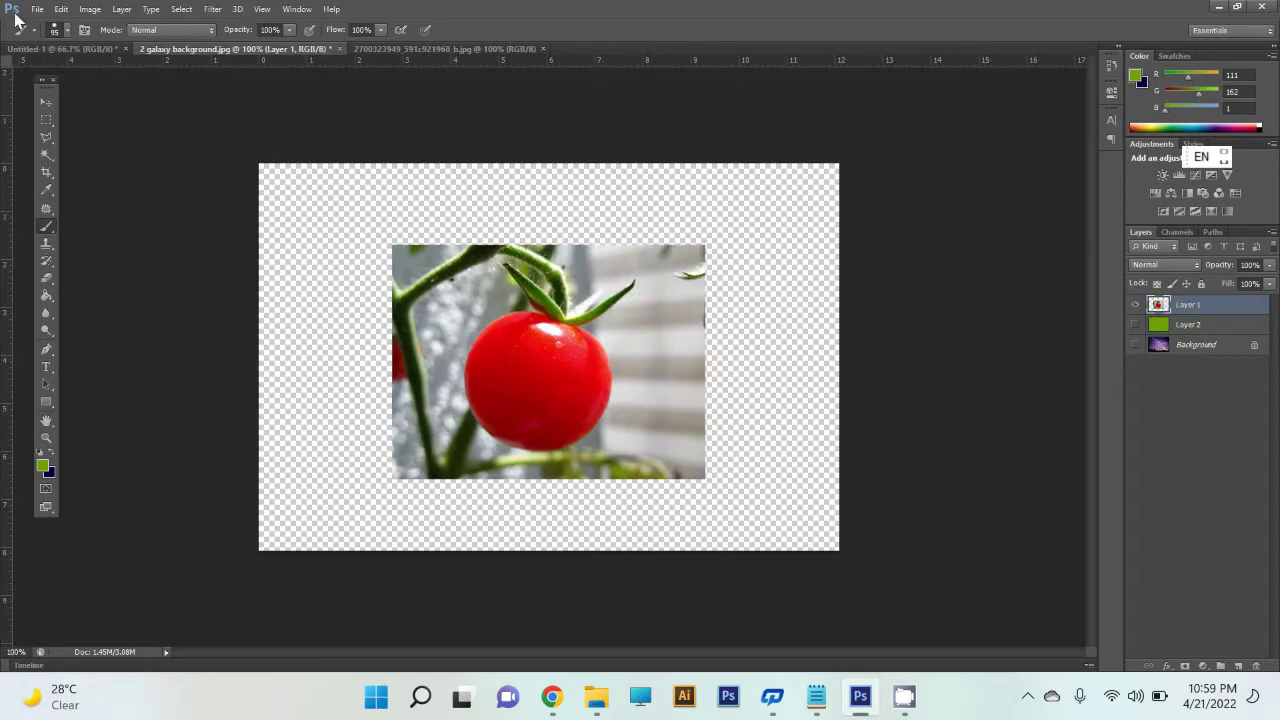
click(45, 101)
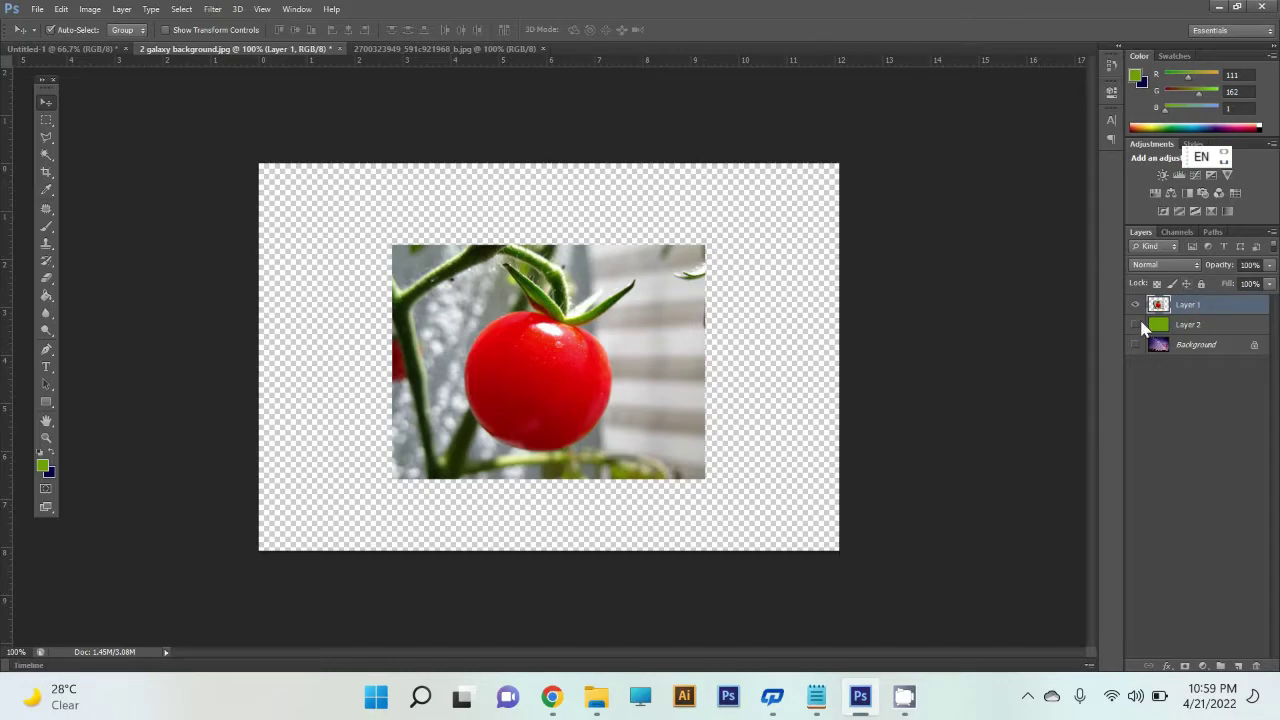
mouse_move(580, 370)
mouse_down()
mouse_move(722, 308)
mouse_move(721, 295)
mouse_move(443, 308)
mouse_move(691, 443)
mouse_move(586, 337)
mouse_move(542, 376)
mouse_up()
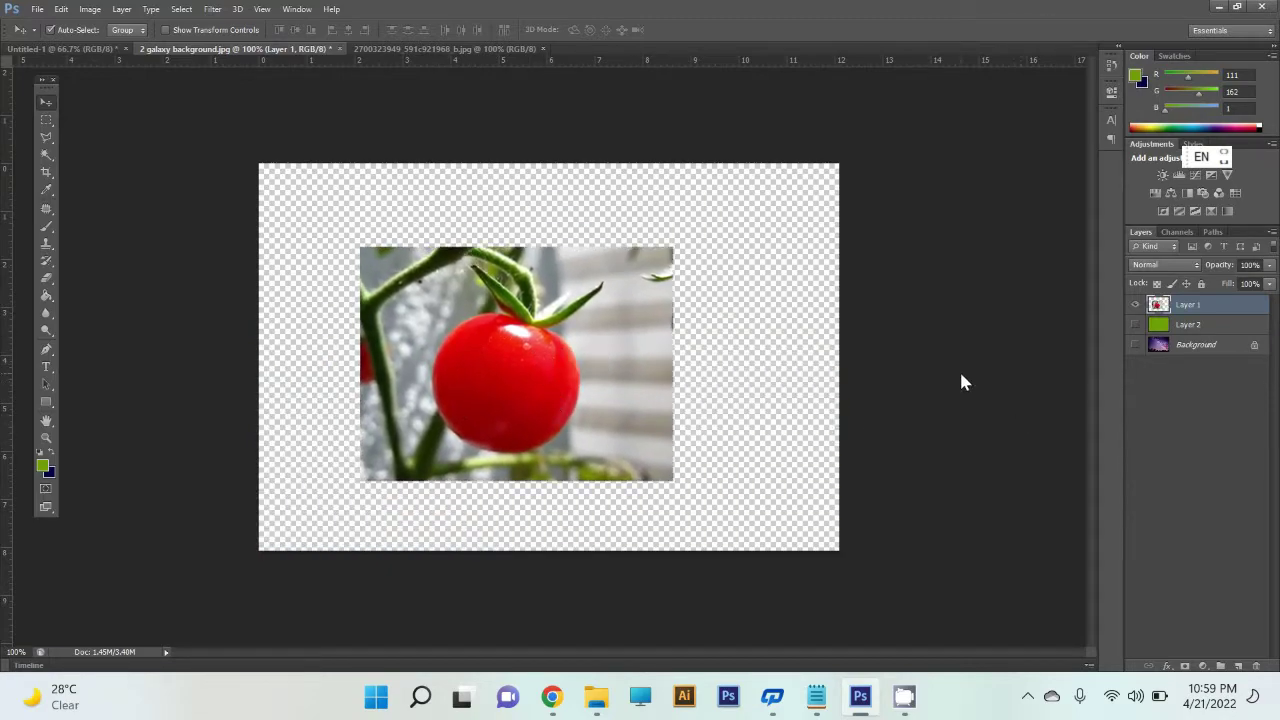
drag(443, 392, 481, 382)
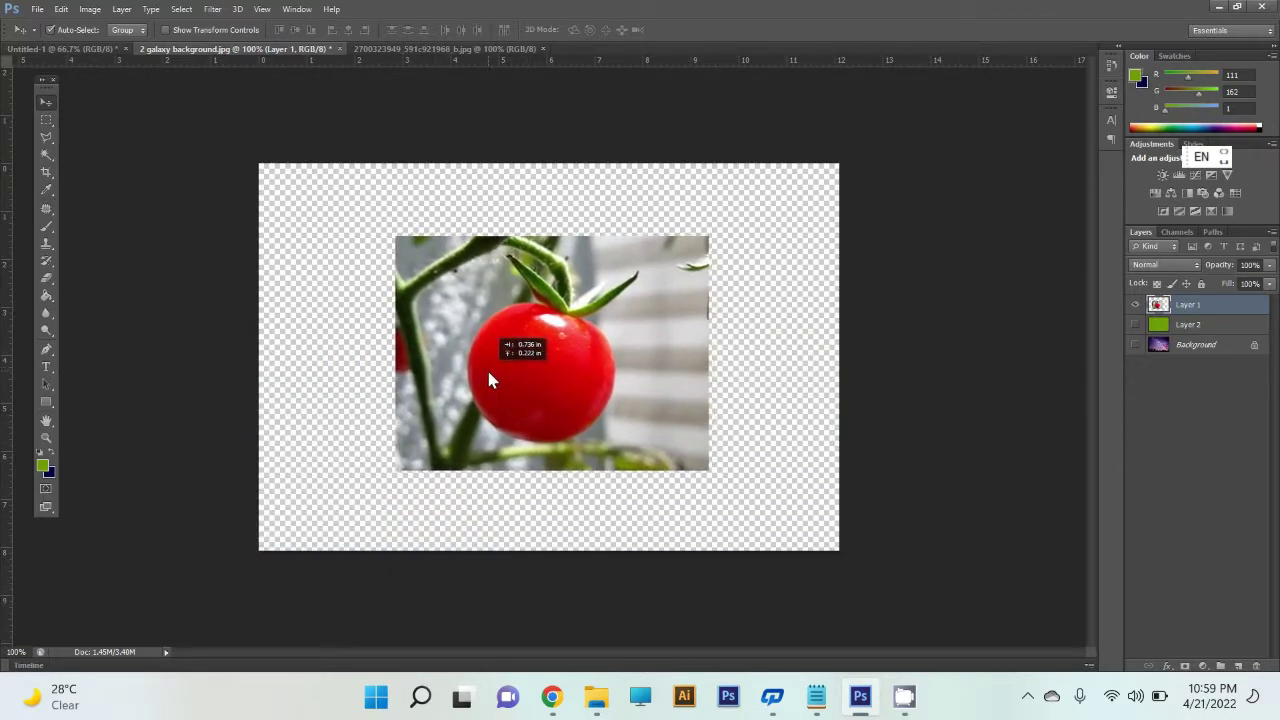
click(1187, 284)
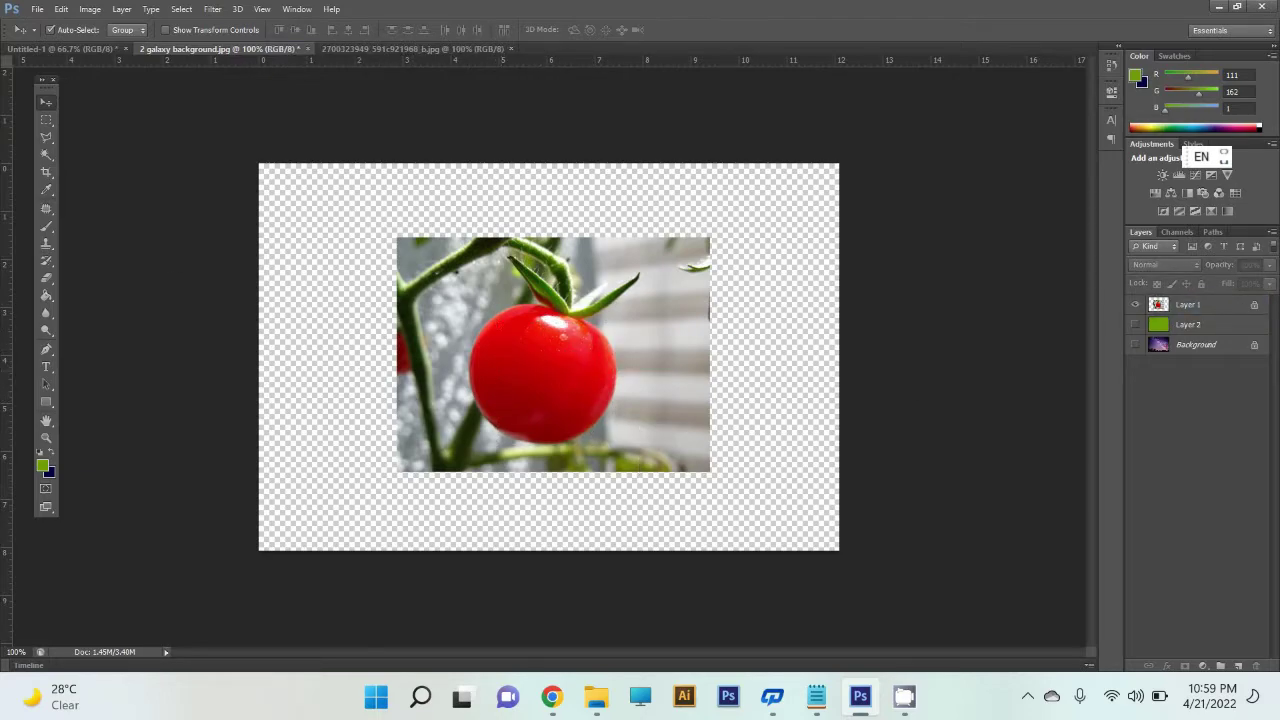
click(1214, 302)
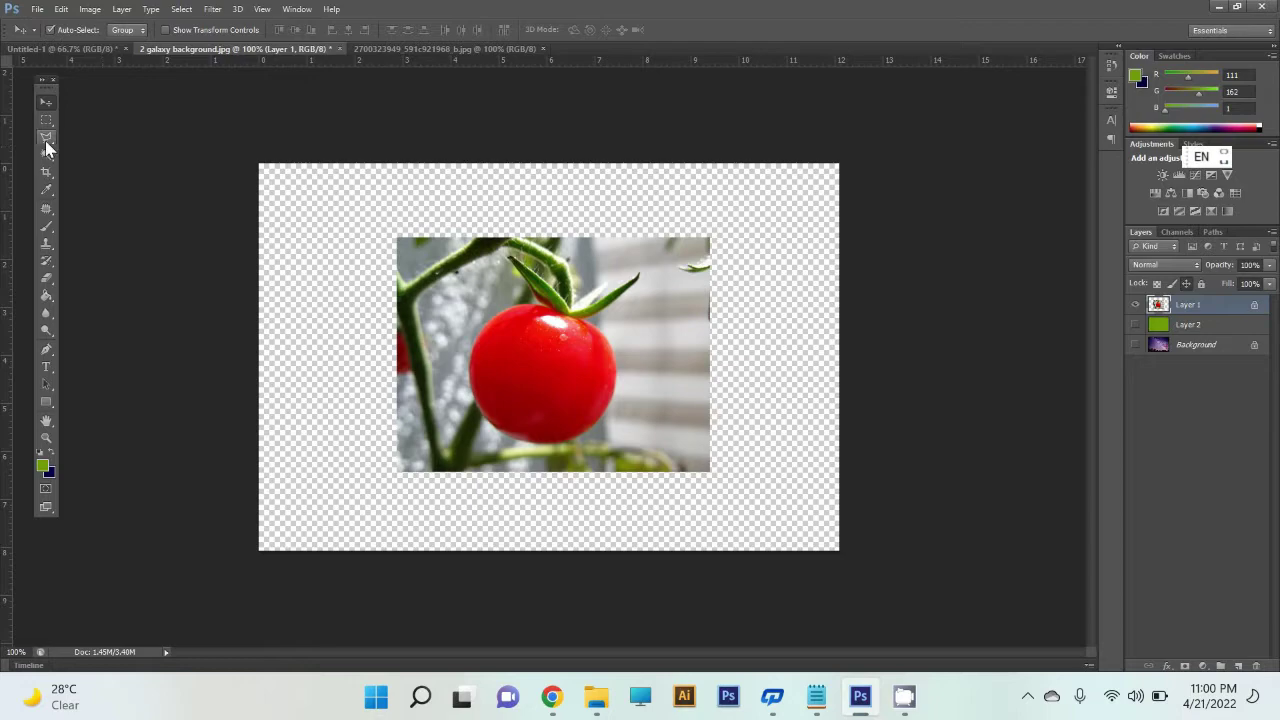
click(48, 235)
mouse_move(545, 345)
mouse_down()
mouse_move(316, 346)
mouse_move(480, 337)
mouse_move(616, 256)
mouse_move(558, 310)
mouse_move(491, 300)
mouse_move(326, 209)
mouse_move(591, 186)
mouse_move(935, 183)
mouse_up()
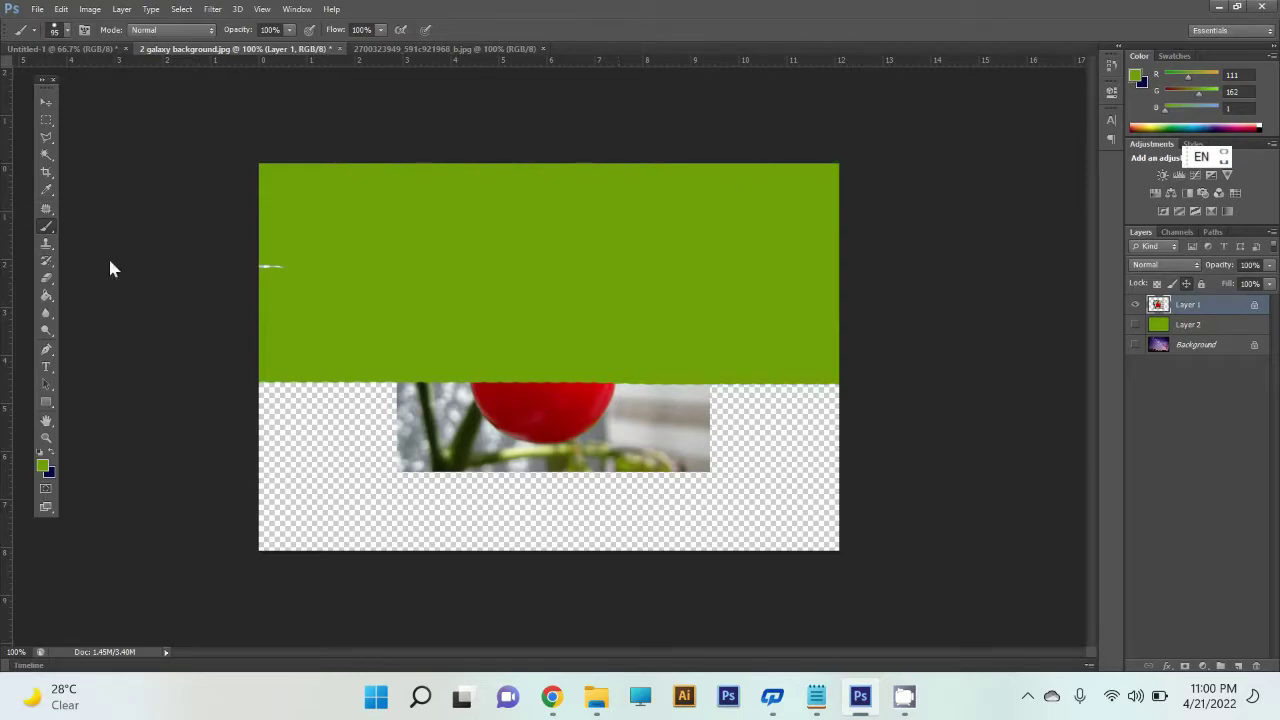
mouse_move(229, 278)
mouse_down()
mouse_move(1000, 409)
mouse_move(5, 440)
mouse_move(109, 320)
mouse_move(243, 426)
mouse_move(5, 570)
mouse_up()
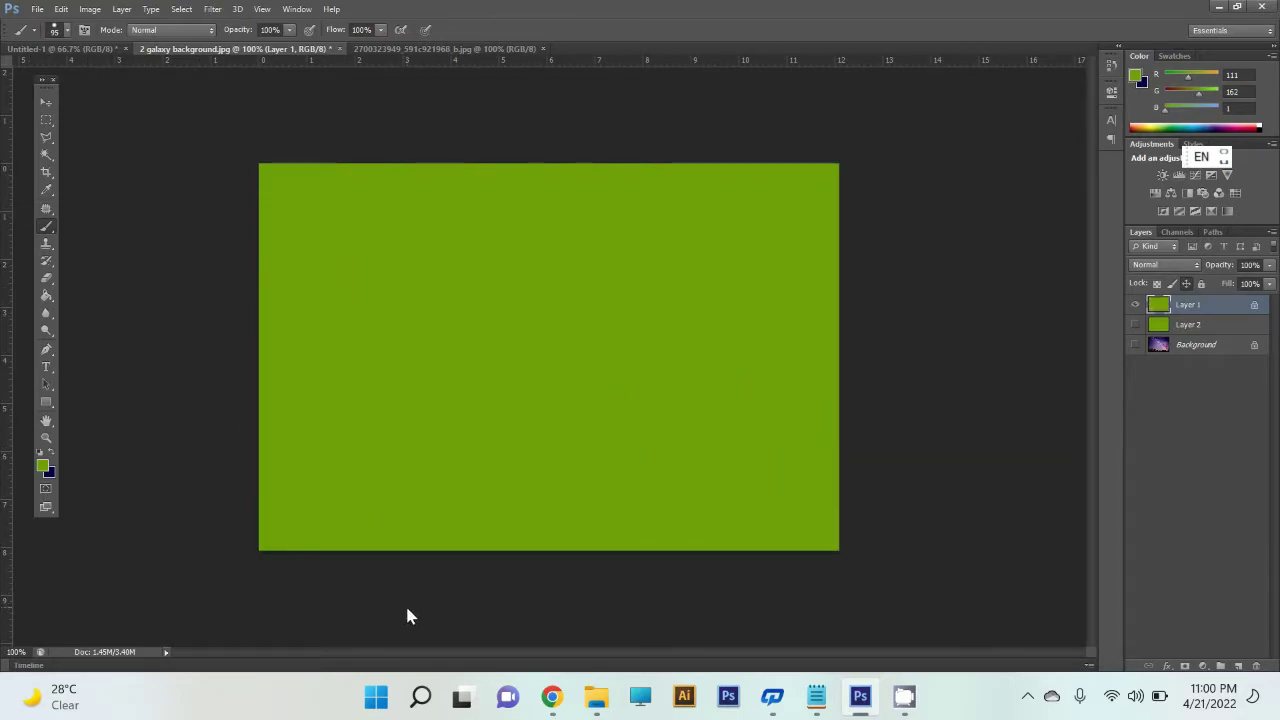
key(ctrl+z)
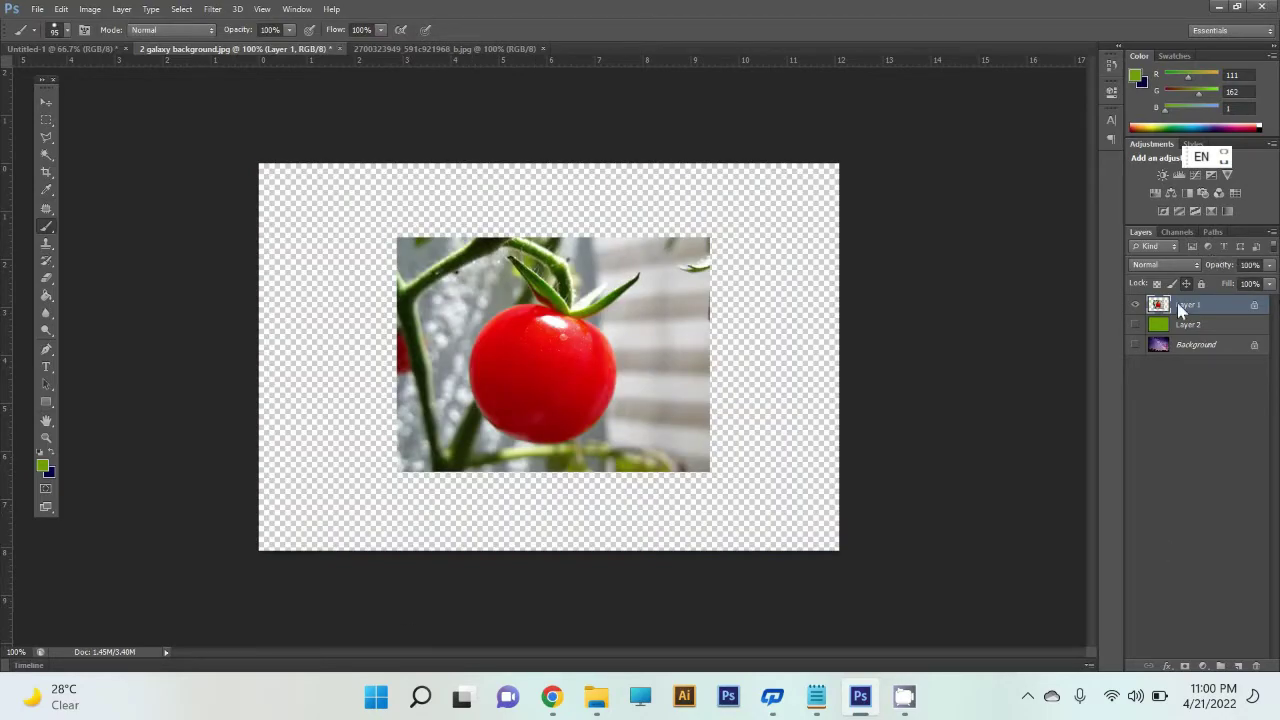
Unlock Layer 1's position and drag the tomato photo into the canvas's top-left corner.
click(47, 102)
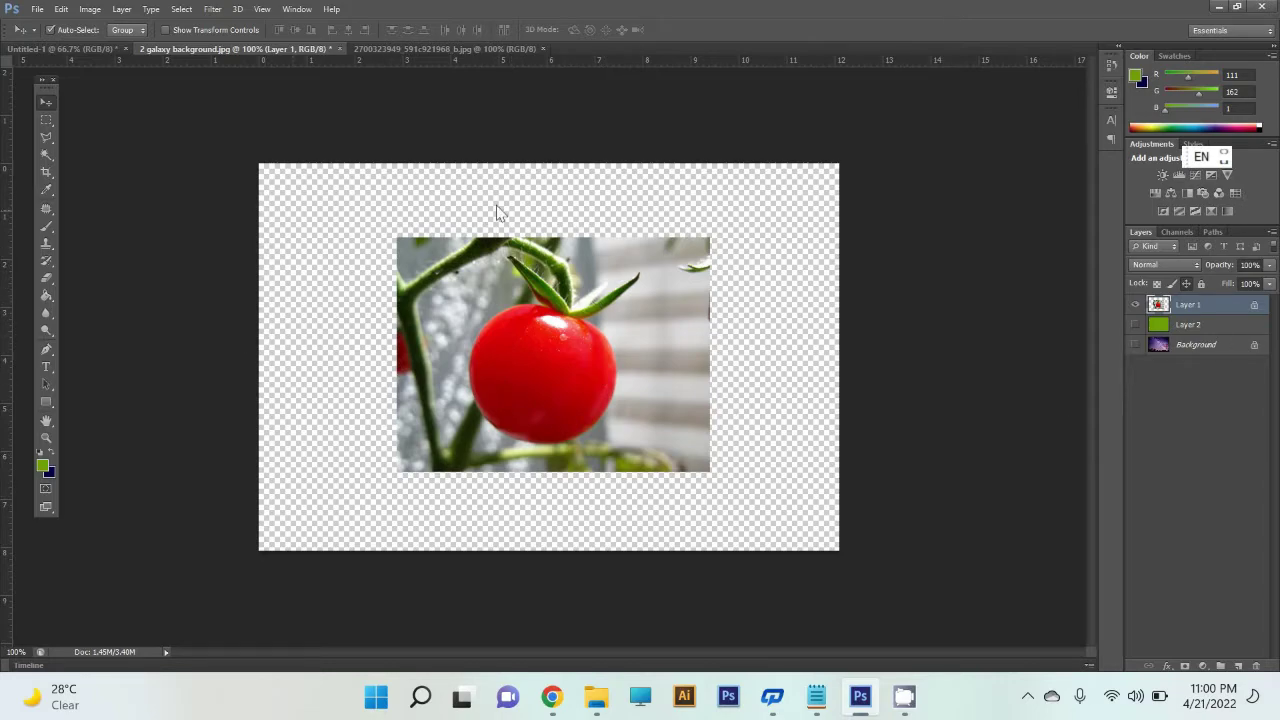
click(1187, 284)
drag(521, 357, 409, 283)
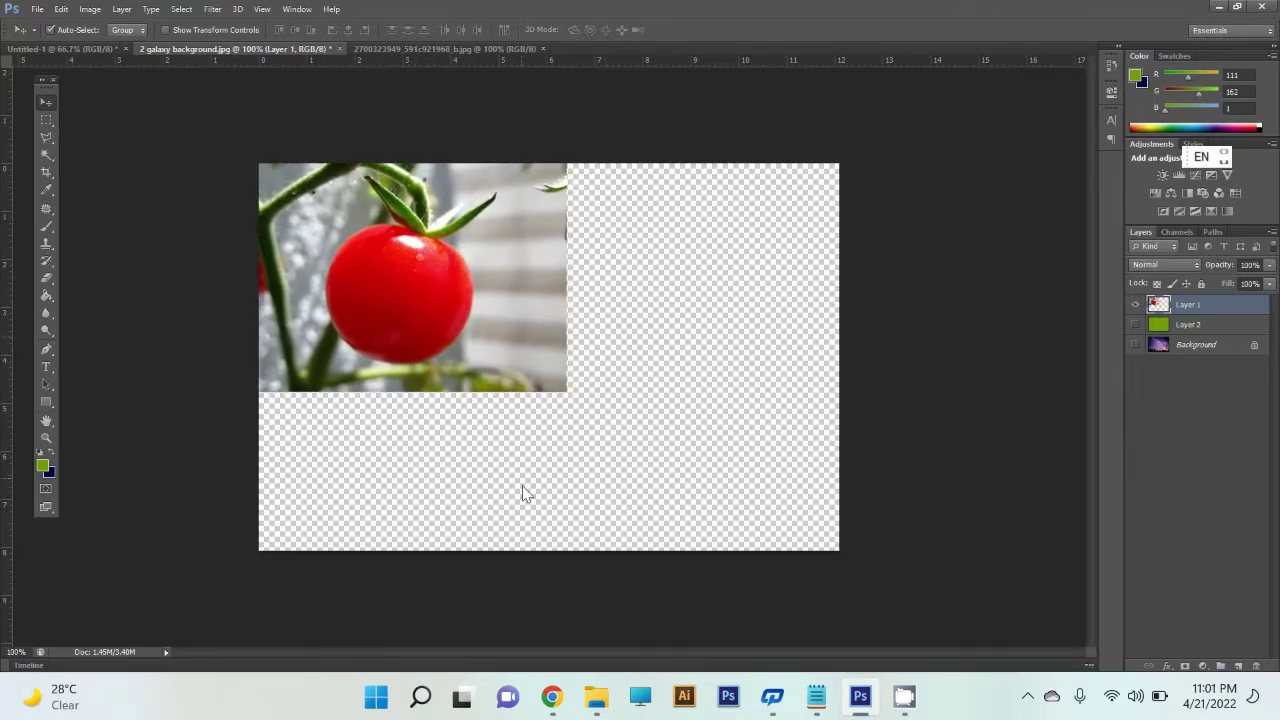
Show the galaxy Background layer and apply Lock all to the tomato Layer 1.
click(1135, 345)
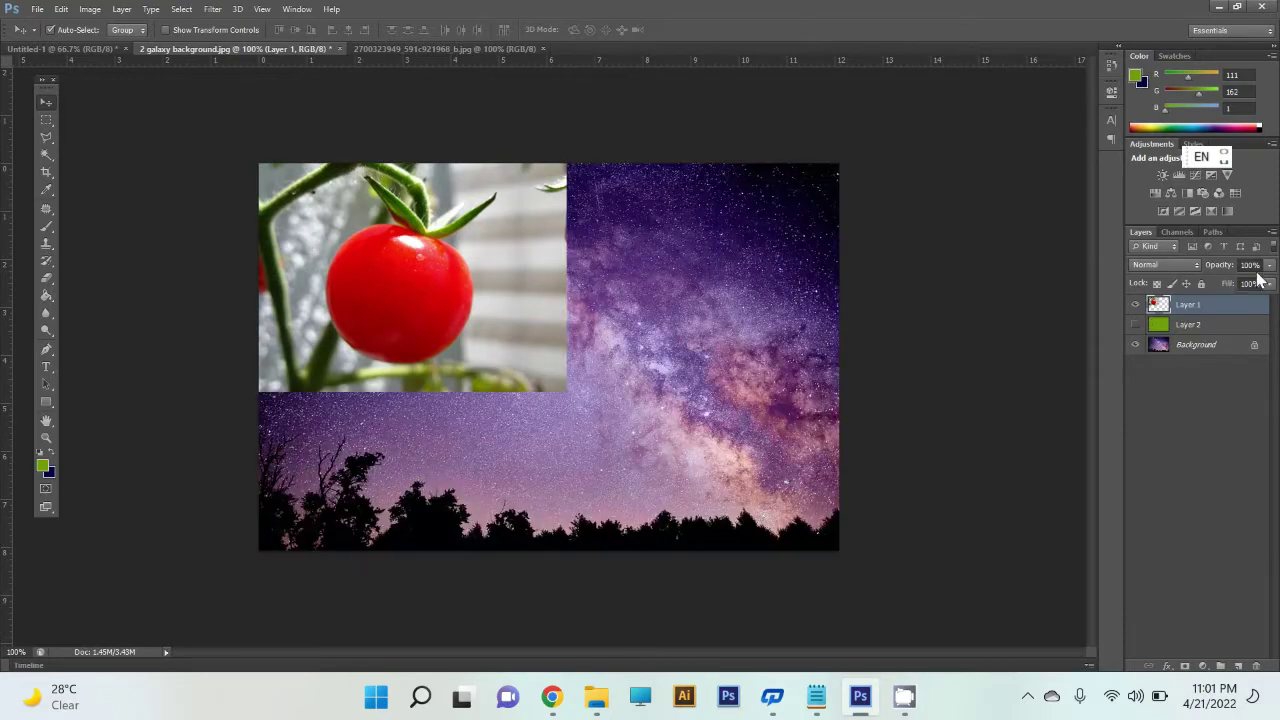
click(1188, 284)
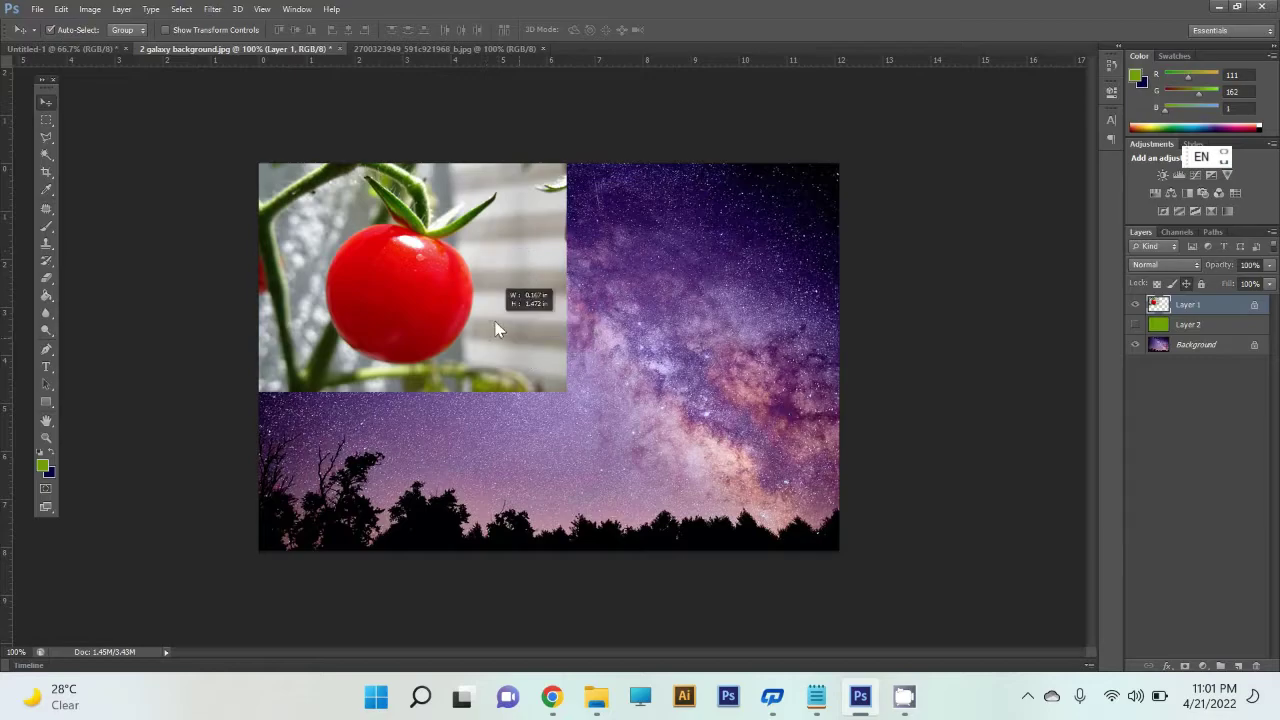
click(491, 410)
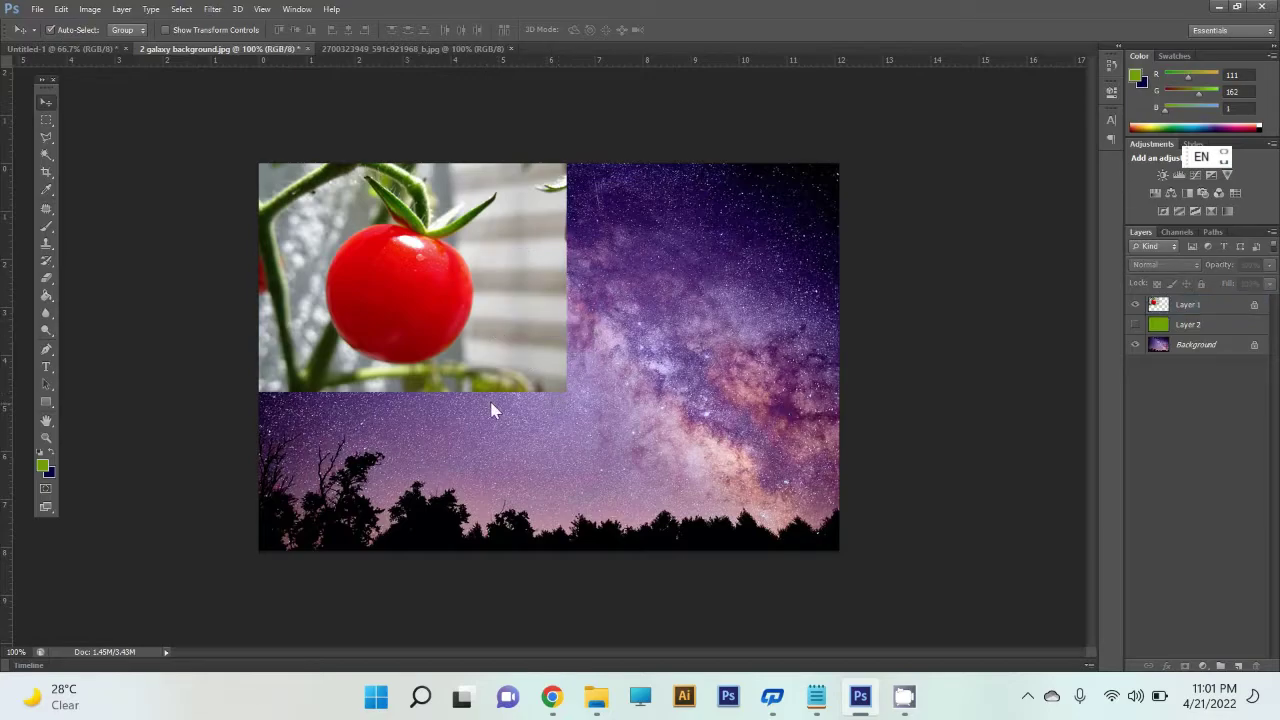
click(1207, 304)
click(1187, 284)
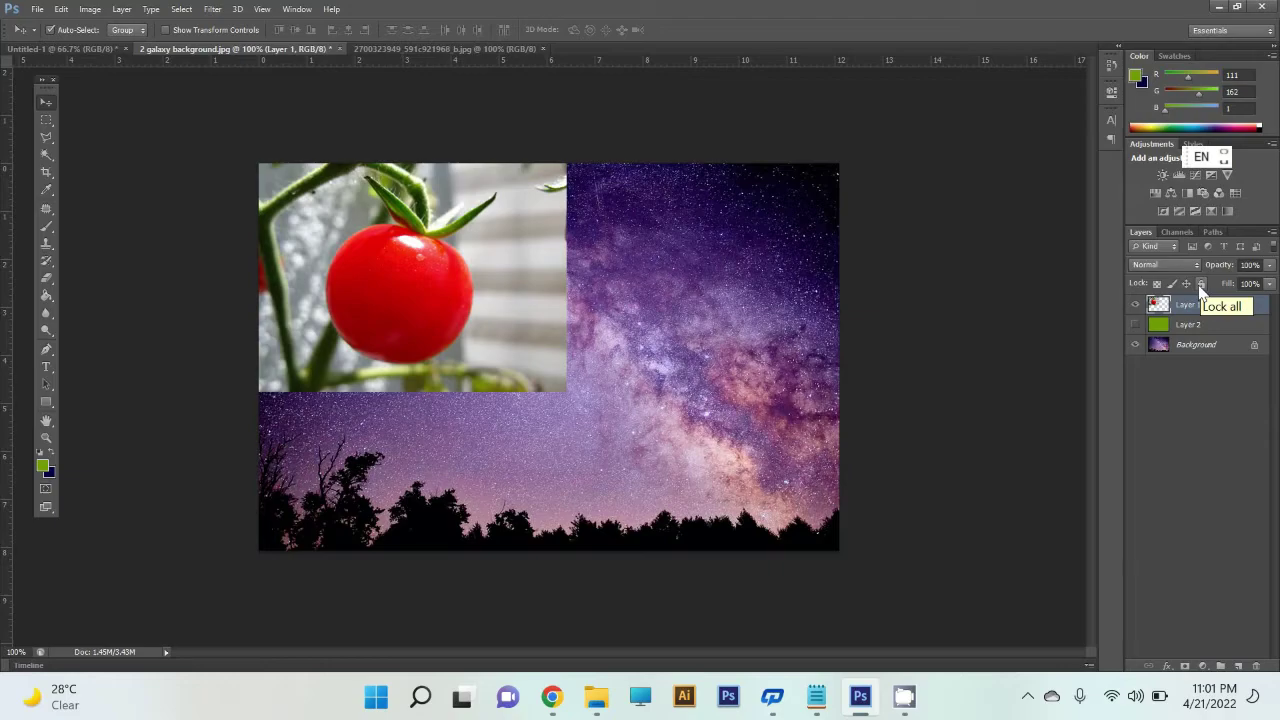
click(1201, 284)
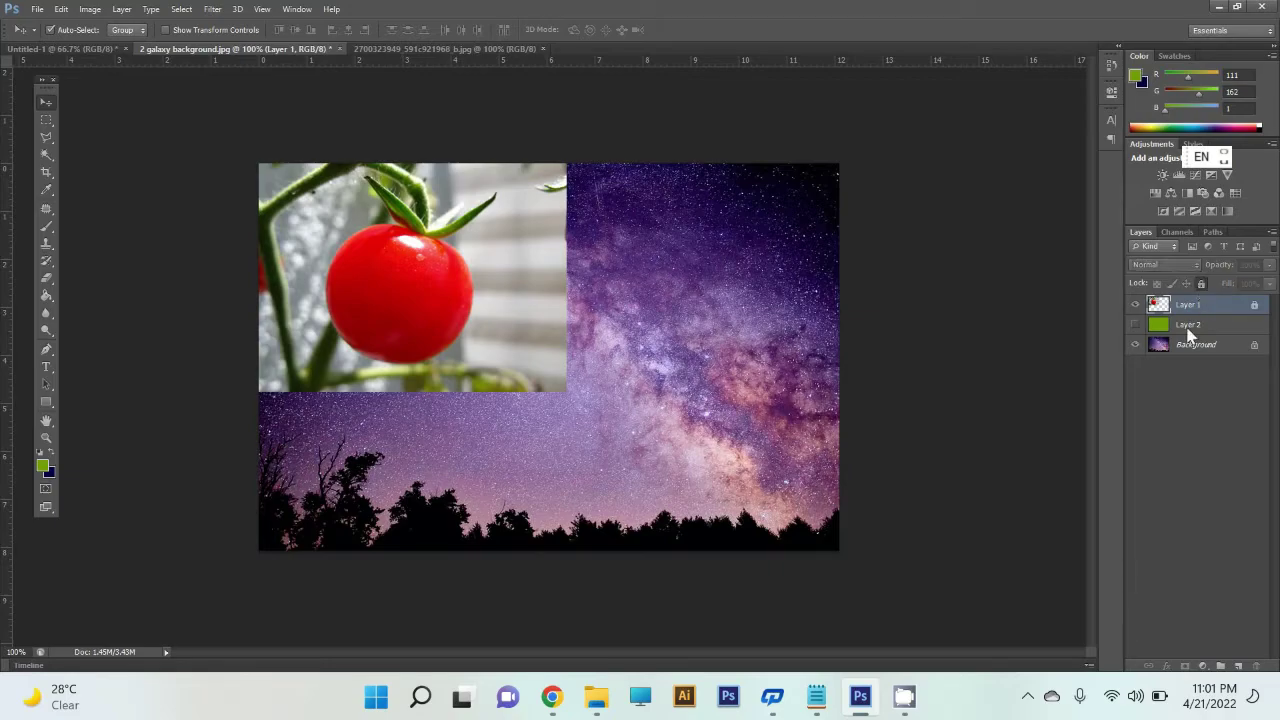
Select the layers in turn and make the green Layer 2 visible again.
click(512, 356)
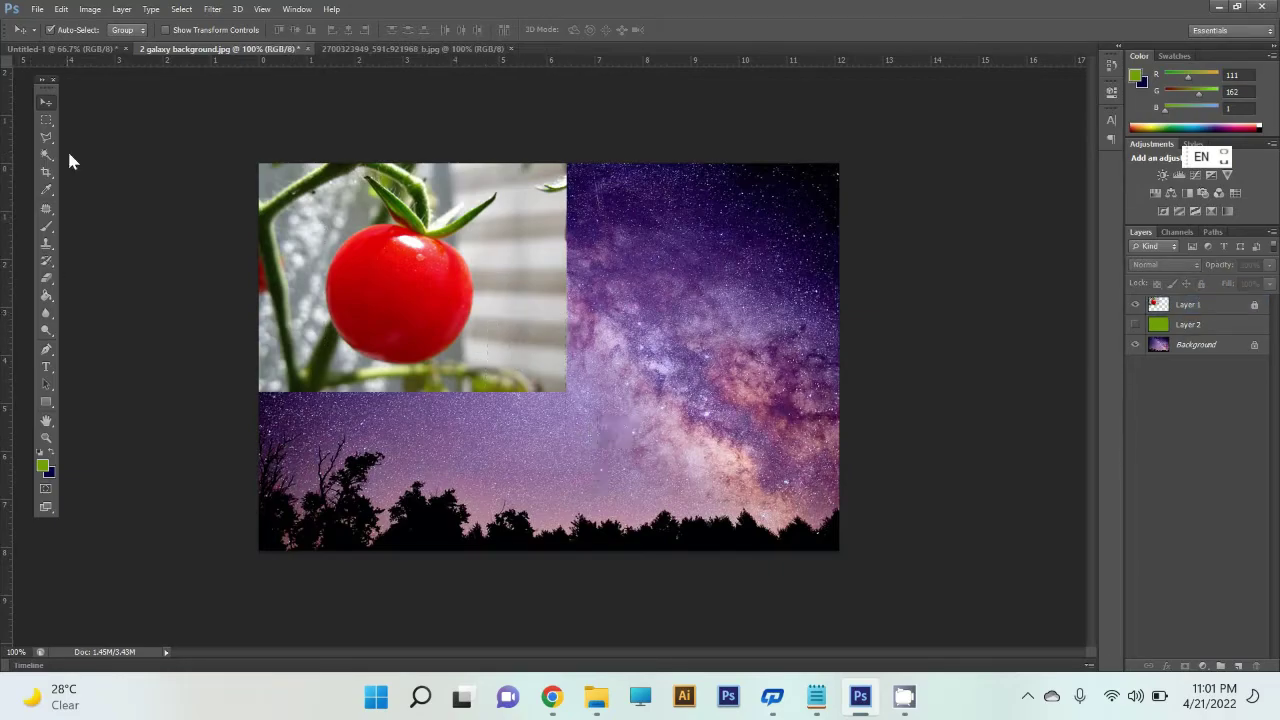
key(l)
click(45, 102)
click(1207, 351)
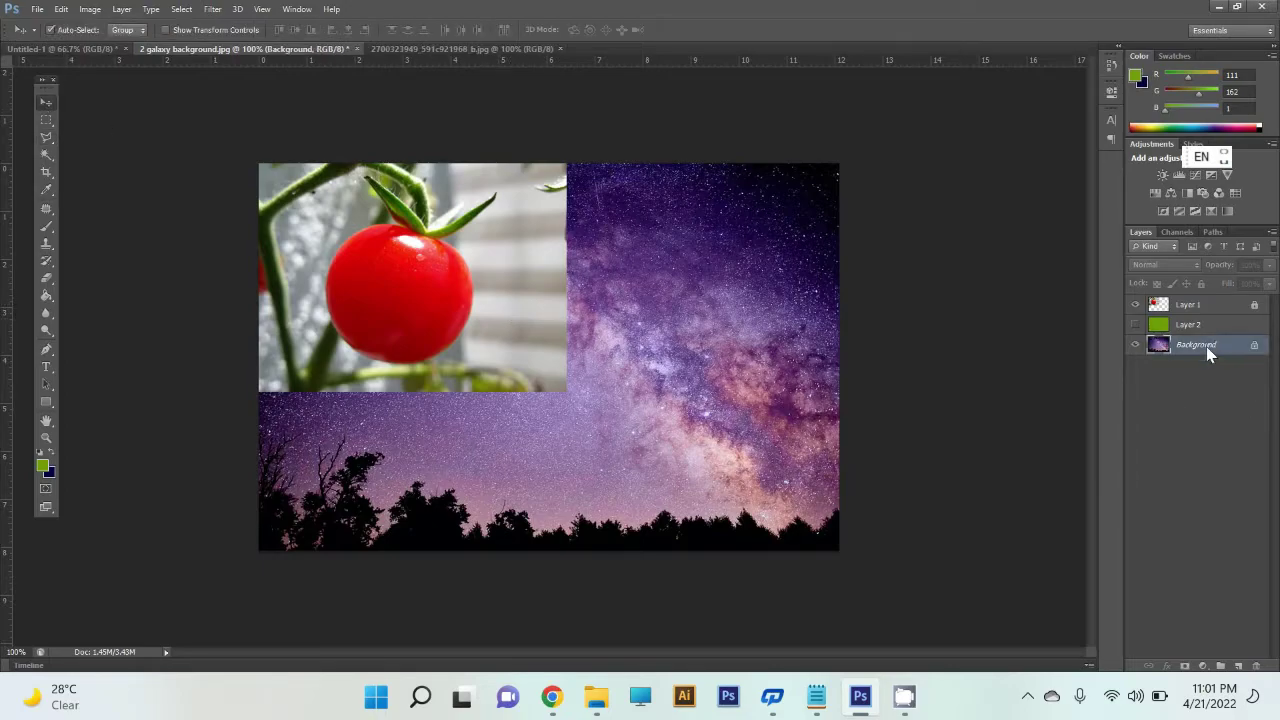
click(1207, 308)
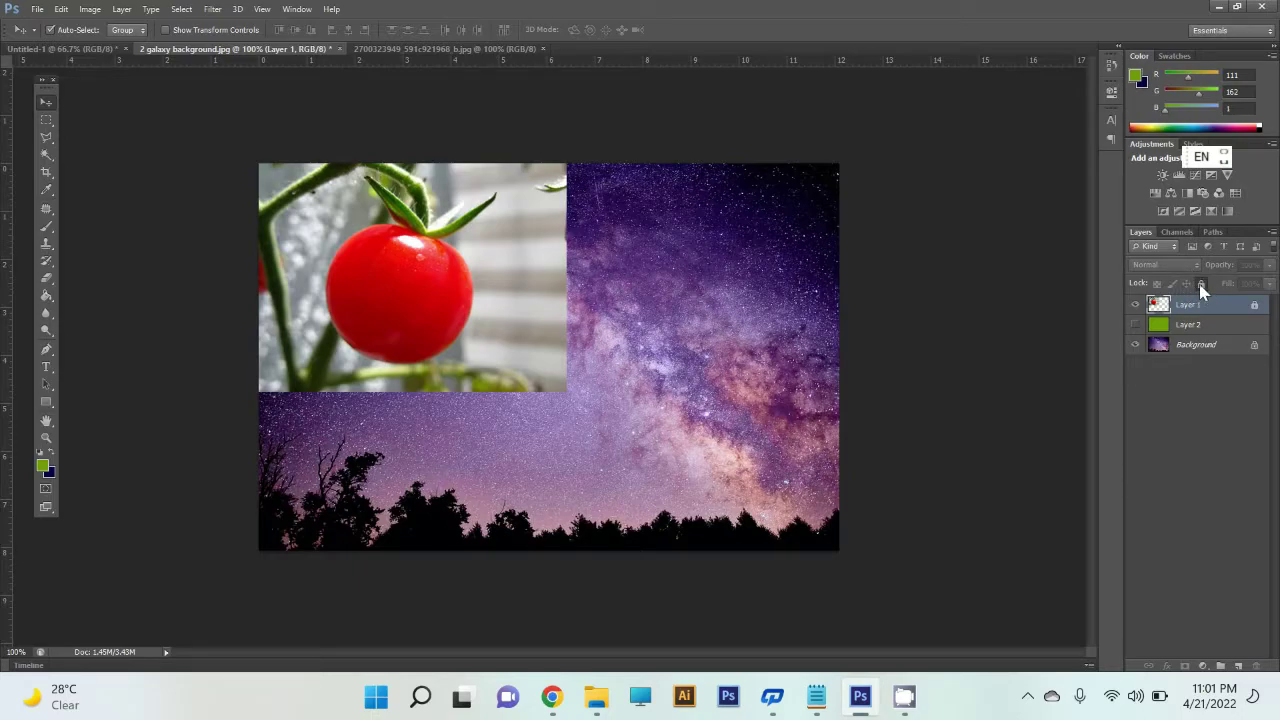
click(1209, 344)
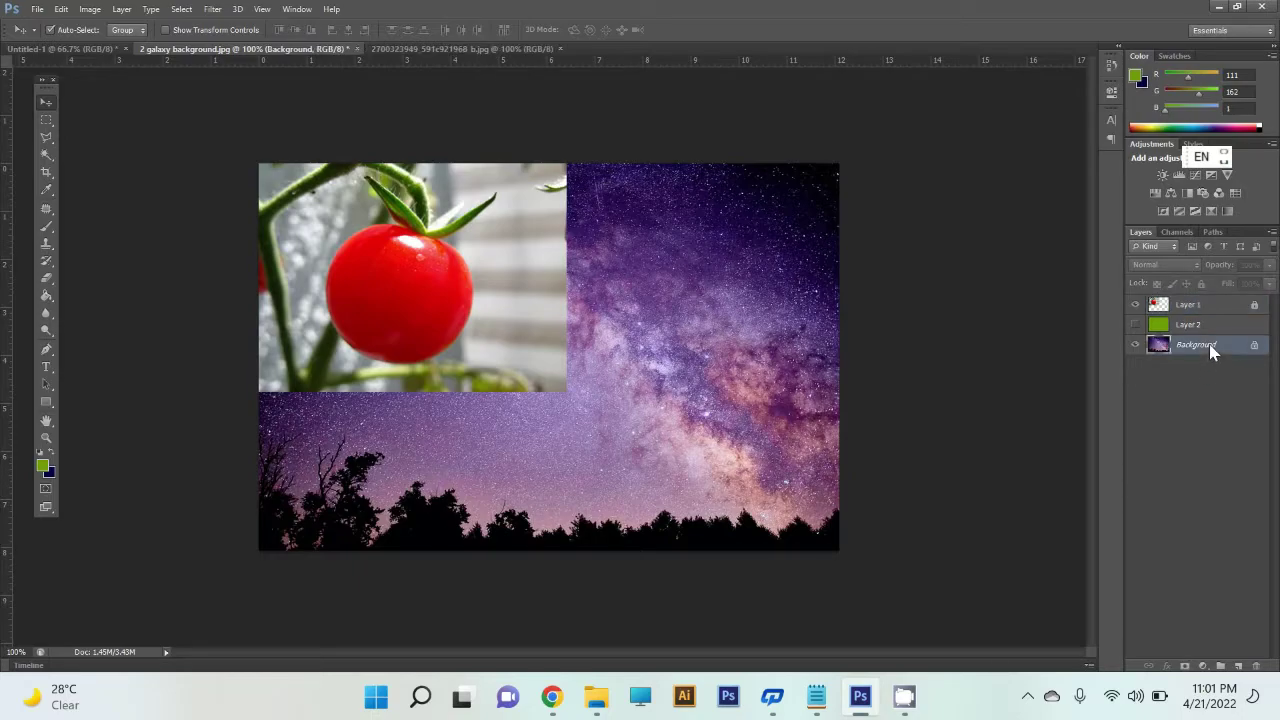
click(1136, 325)
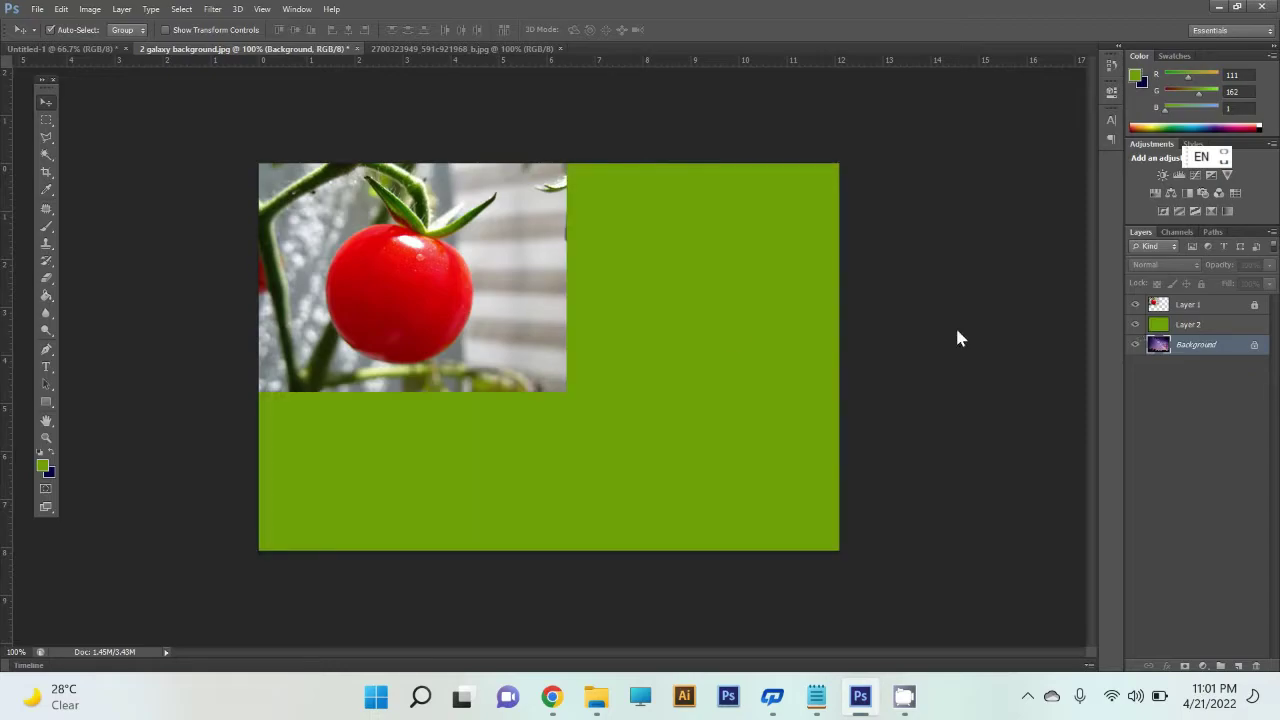
click(1236, 328)
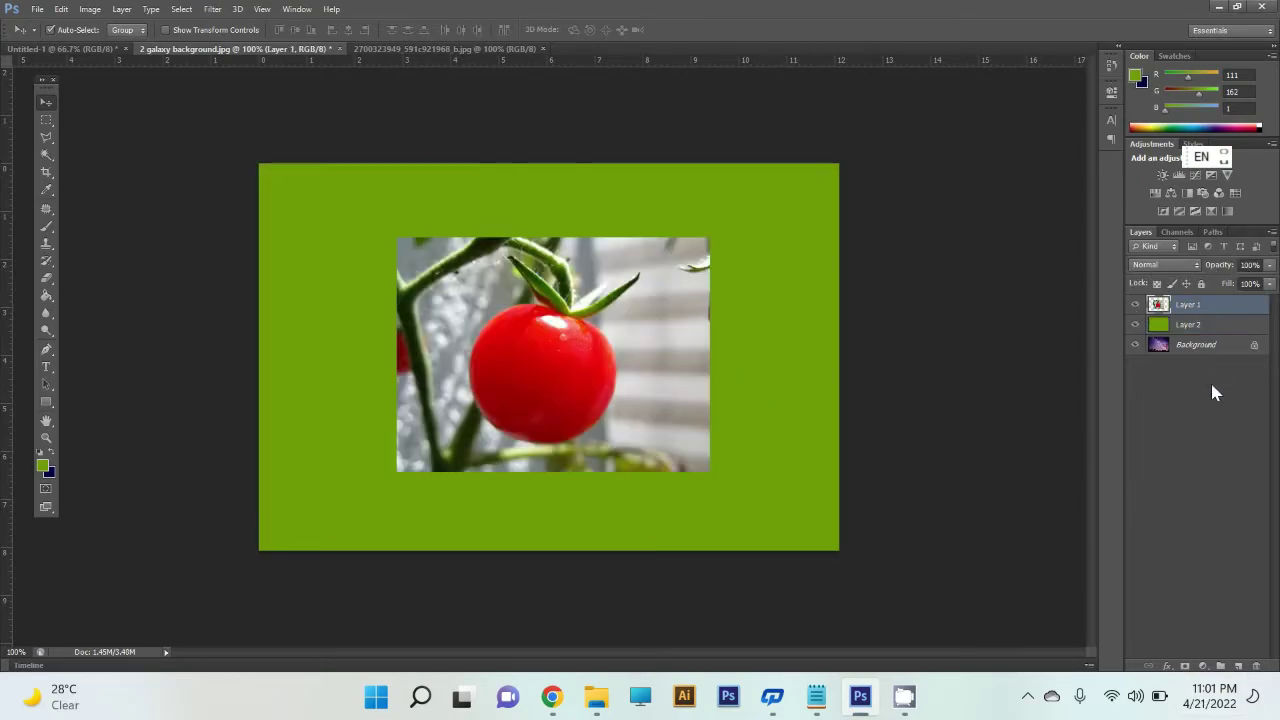
click(1135, 324)
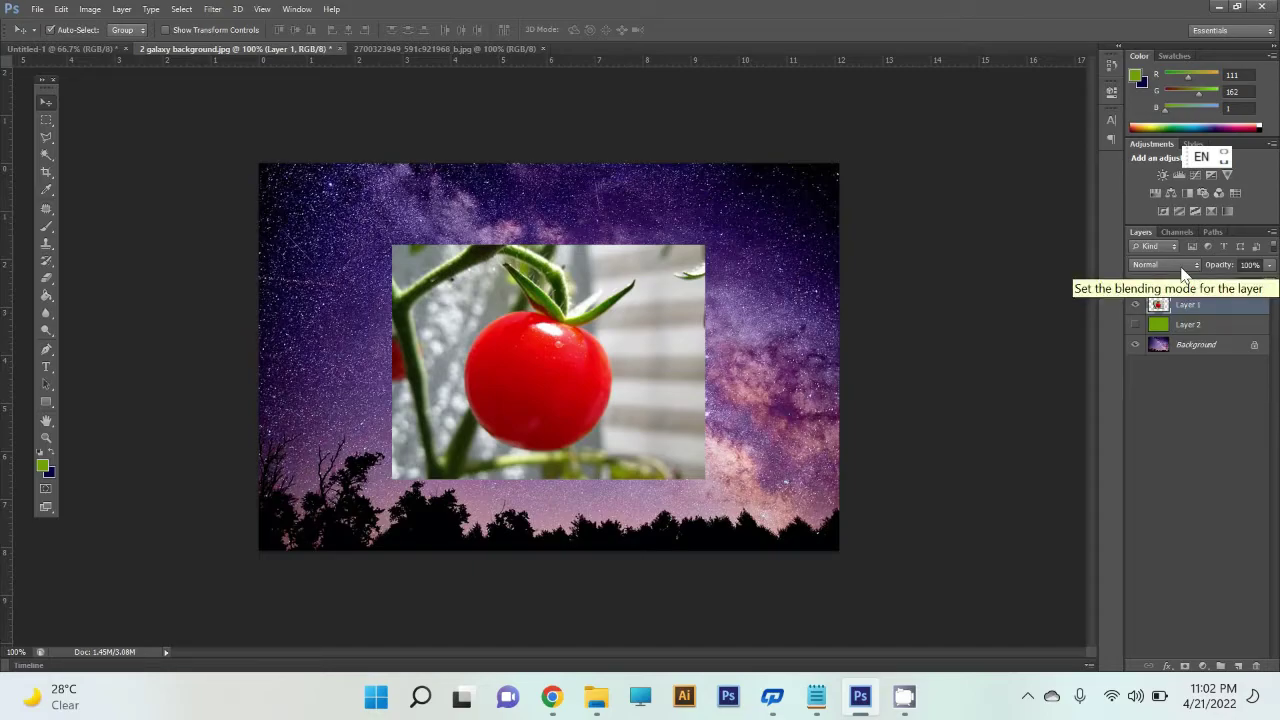
Lower tomato Layer 1's opacity to 49%, keeping Normal blending.
click(1181, 266)
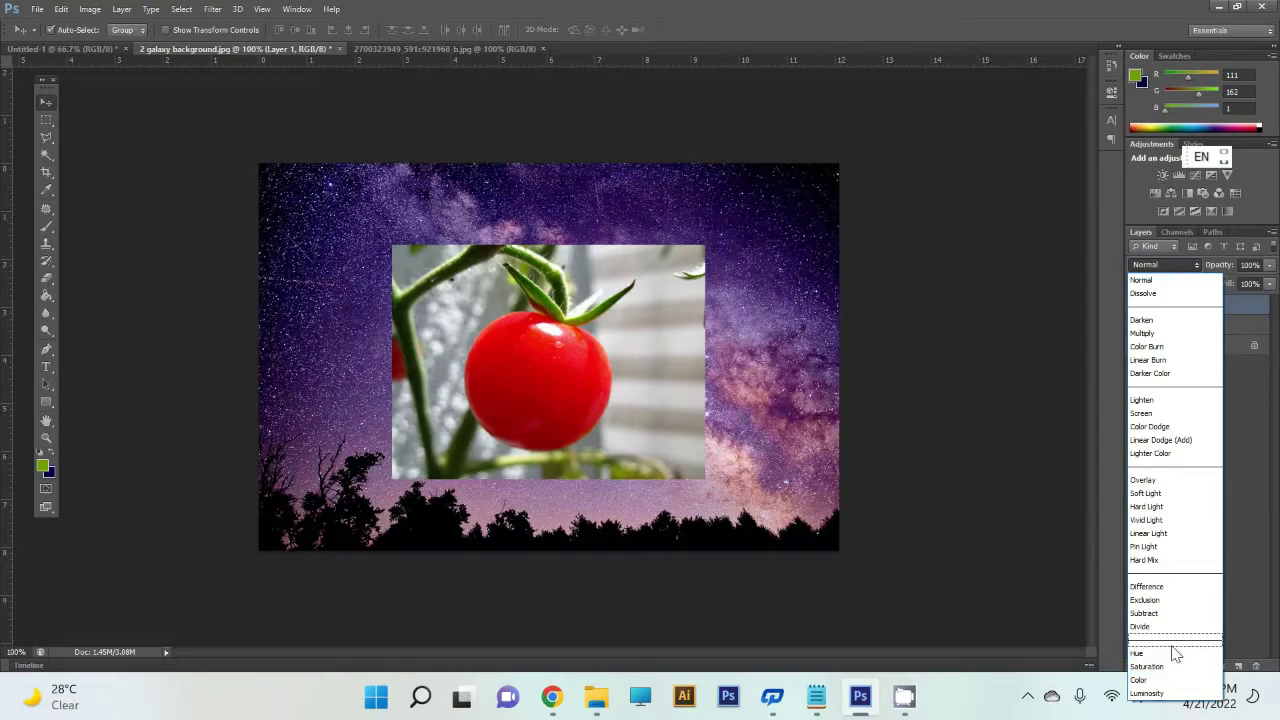
click(1178, 268)
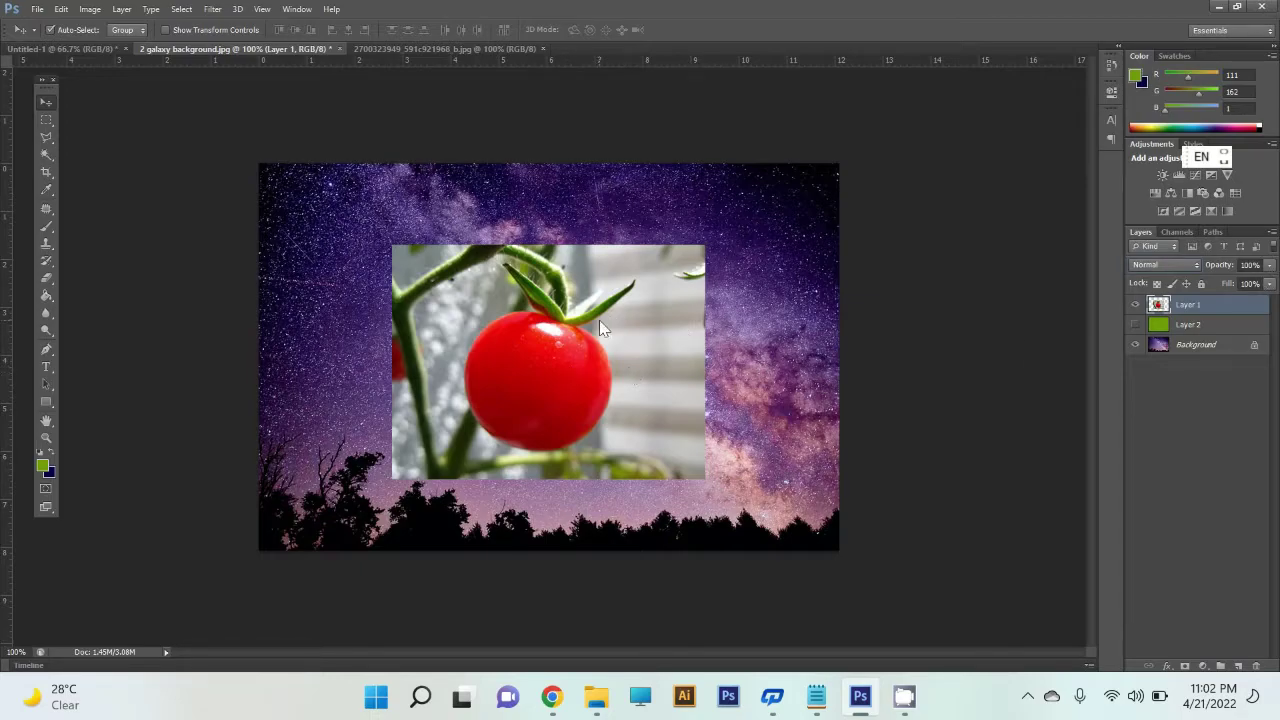
click(1269, 265)
drag(1275, 285, 1238, 287)
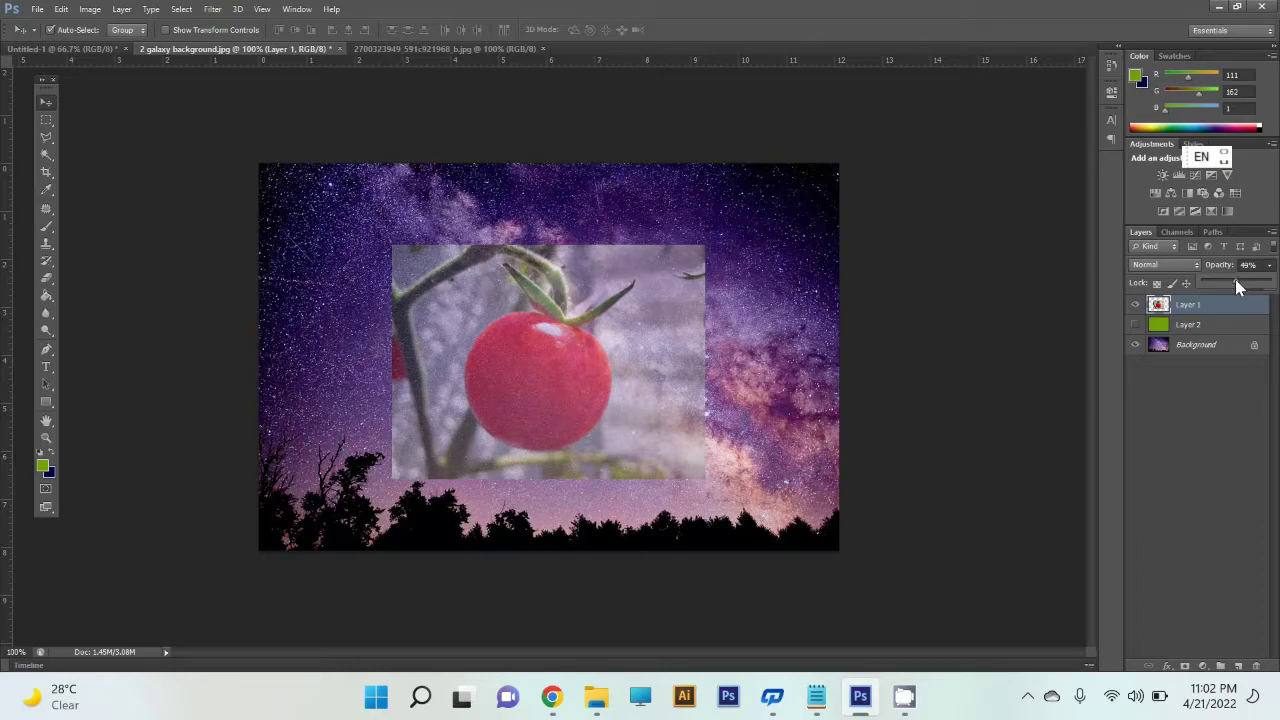
click(1276, 700)
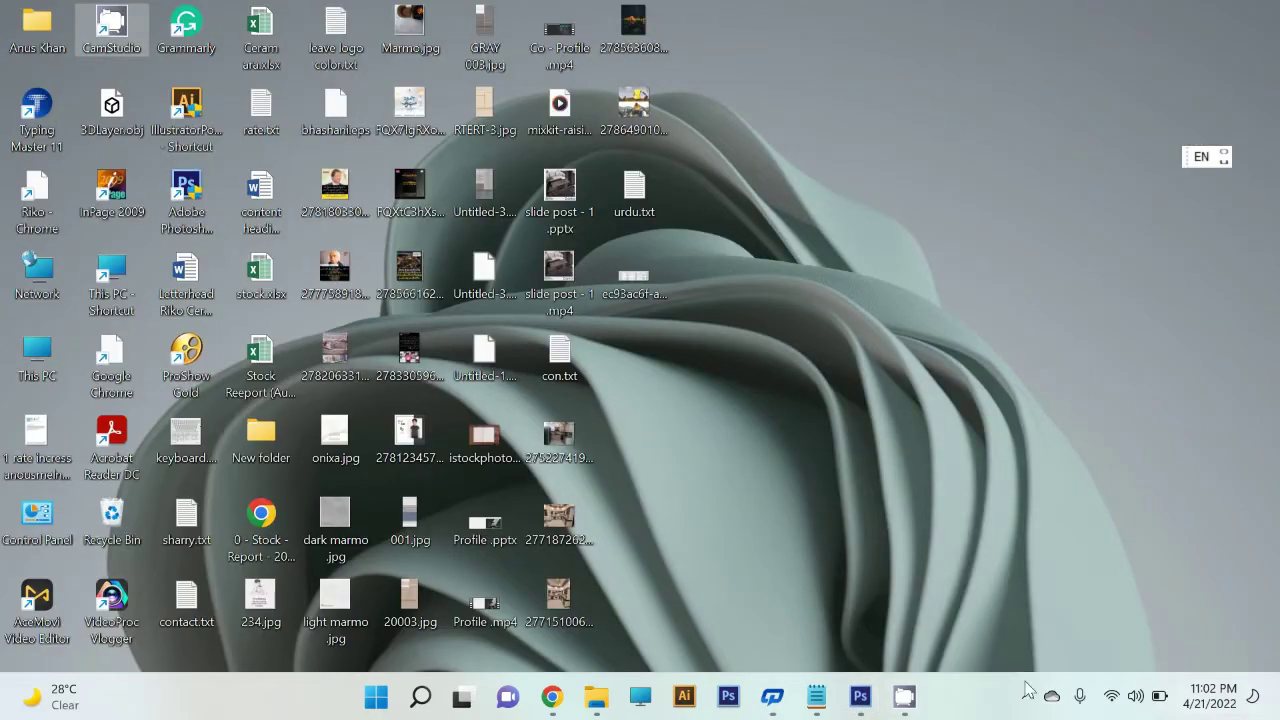
click(858, 697)
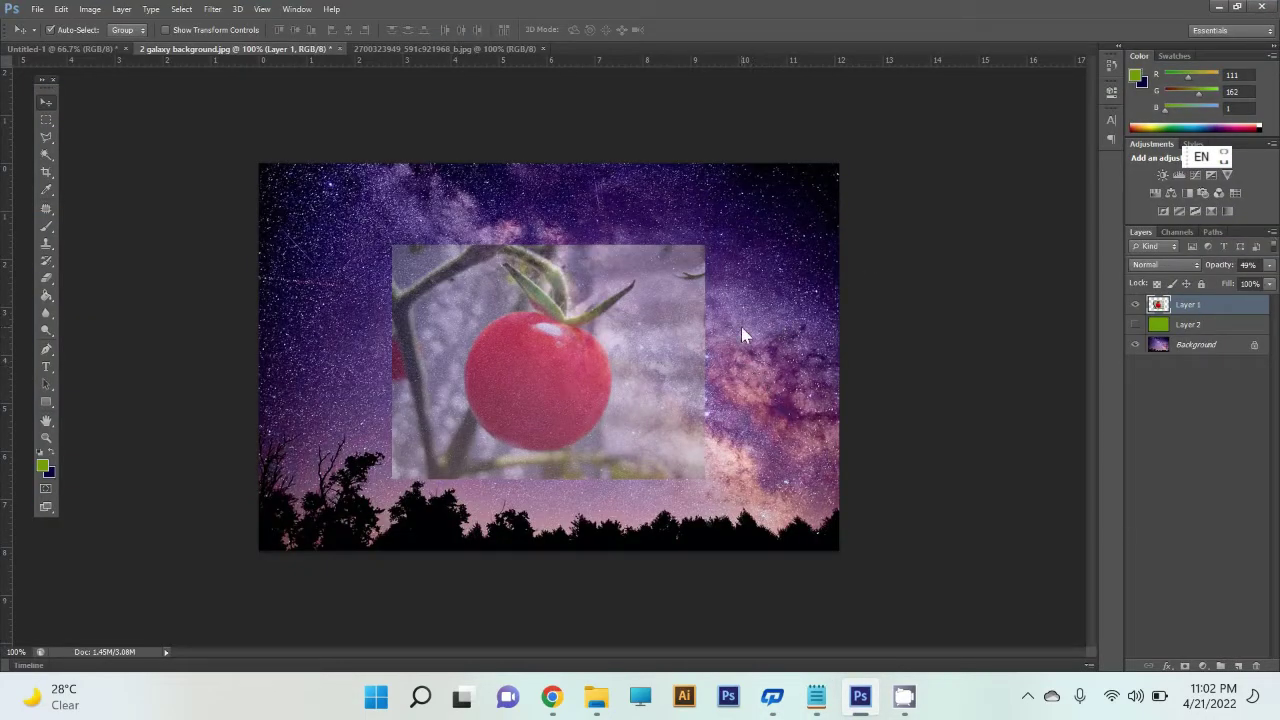
Raise tomato Layer 1's opacity back to 100%.
mouse_move(1270, 265)
mouse_down()
mouse_move(1258, 286)
mouse_move(1271, 286)
mouse_up()
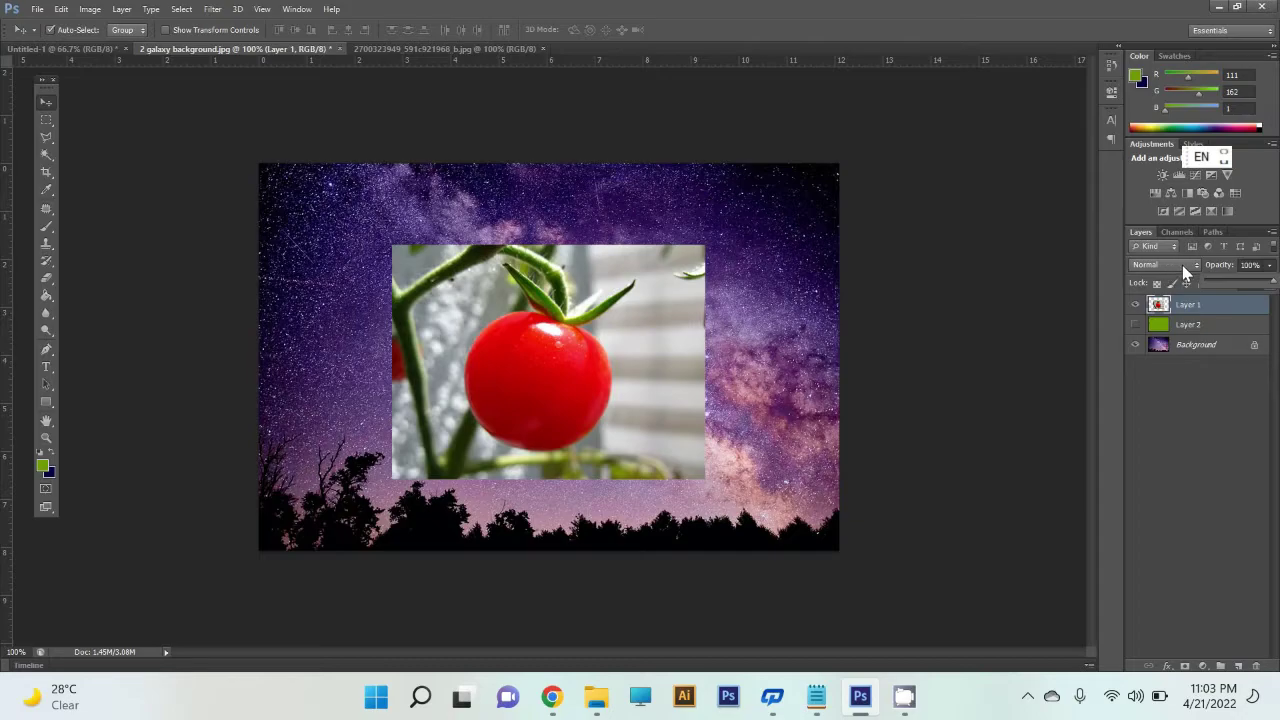
click(1182, 265)
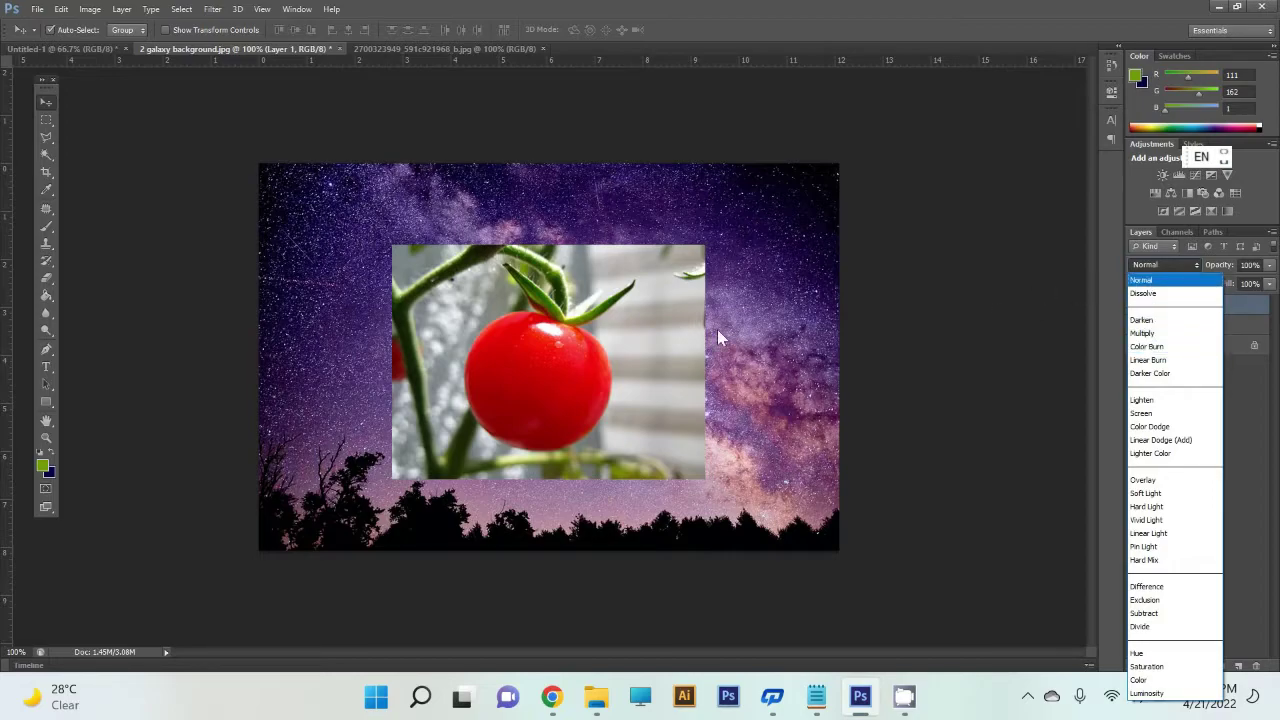
click(1205, 282)
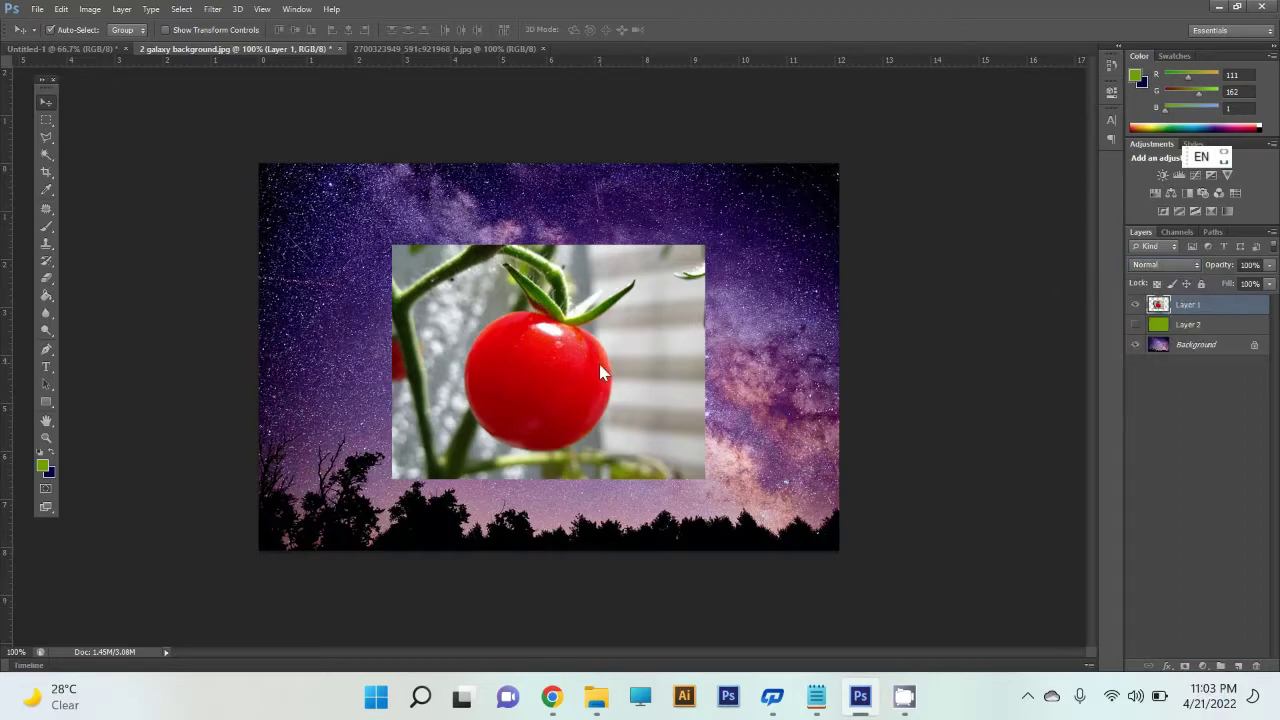
click(1136, 324)
click(1186, 325)
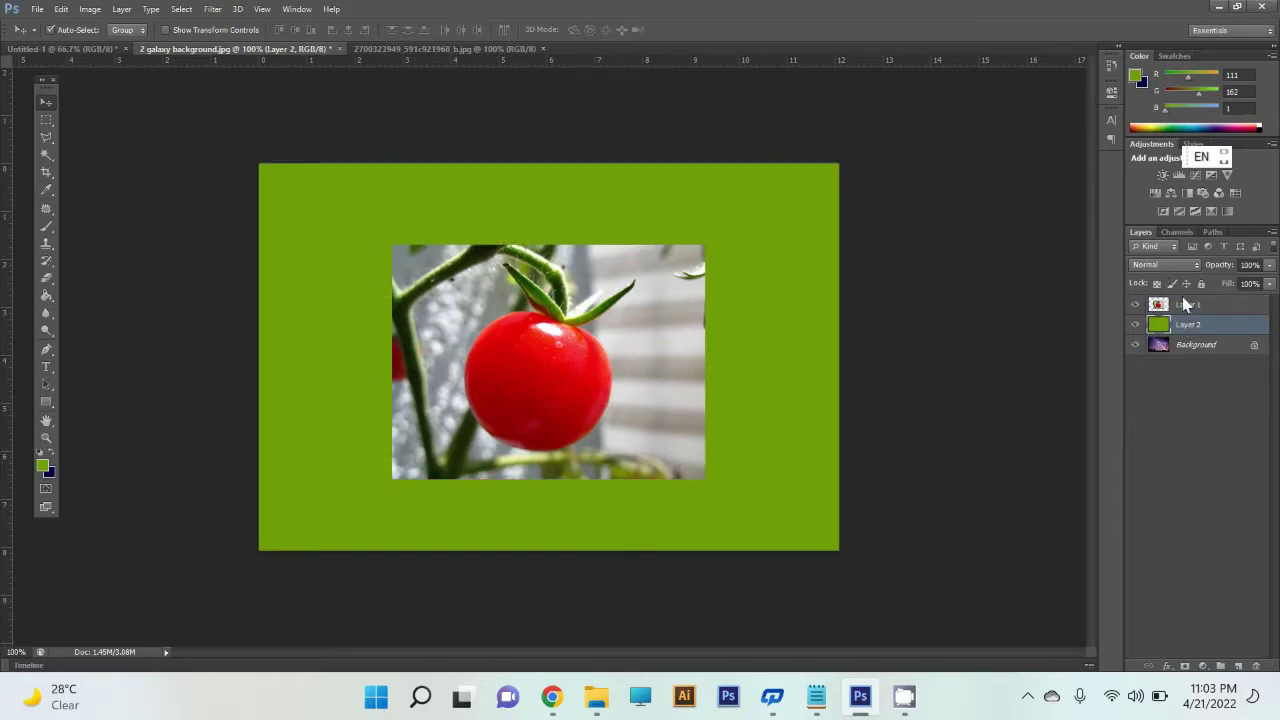
click(1191, 344)
click(1136, 324)
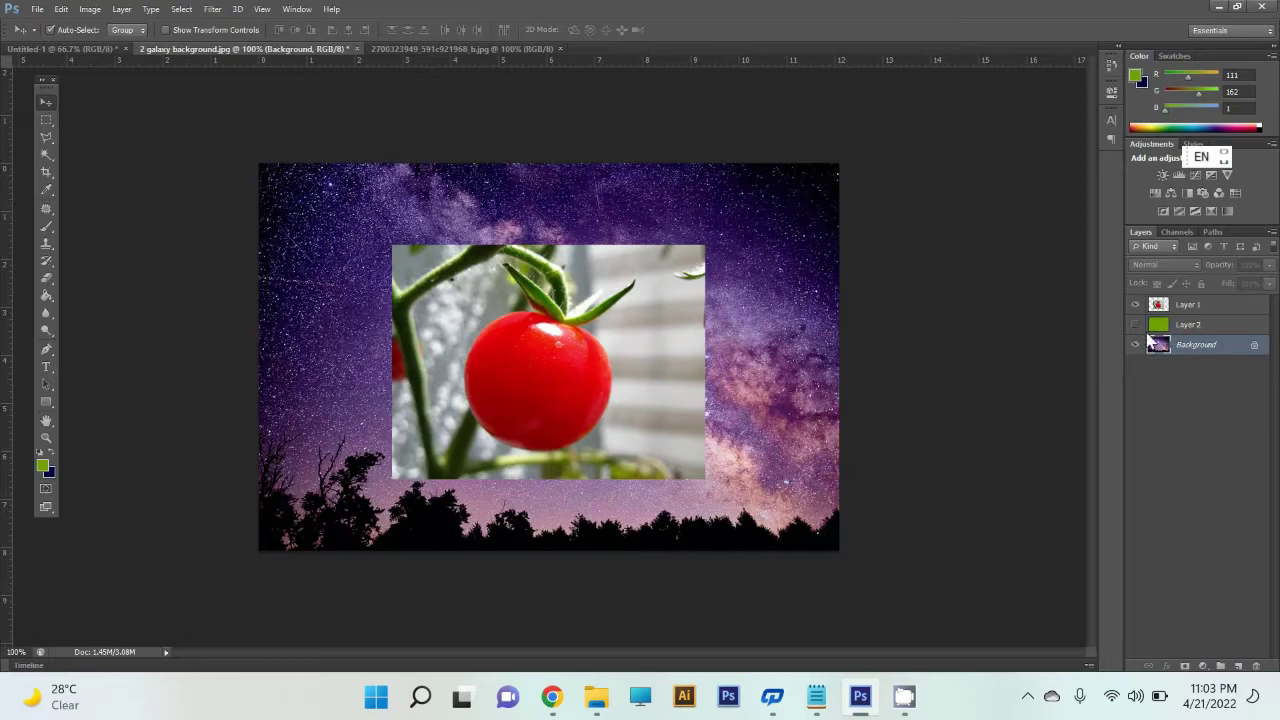
Delete green Layer 2 and convert the galaxy Background into unlocked Layer 0.
click(1207, 328)
key(Delete)
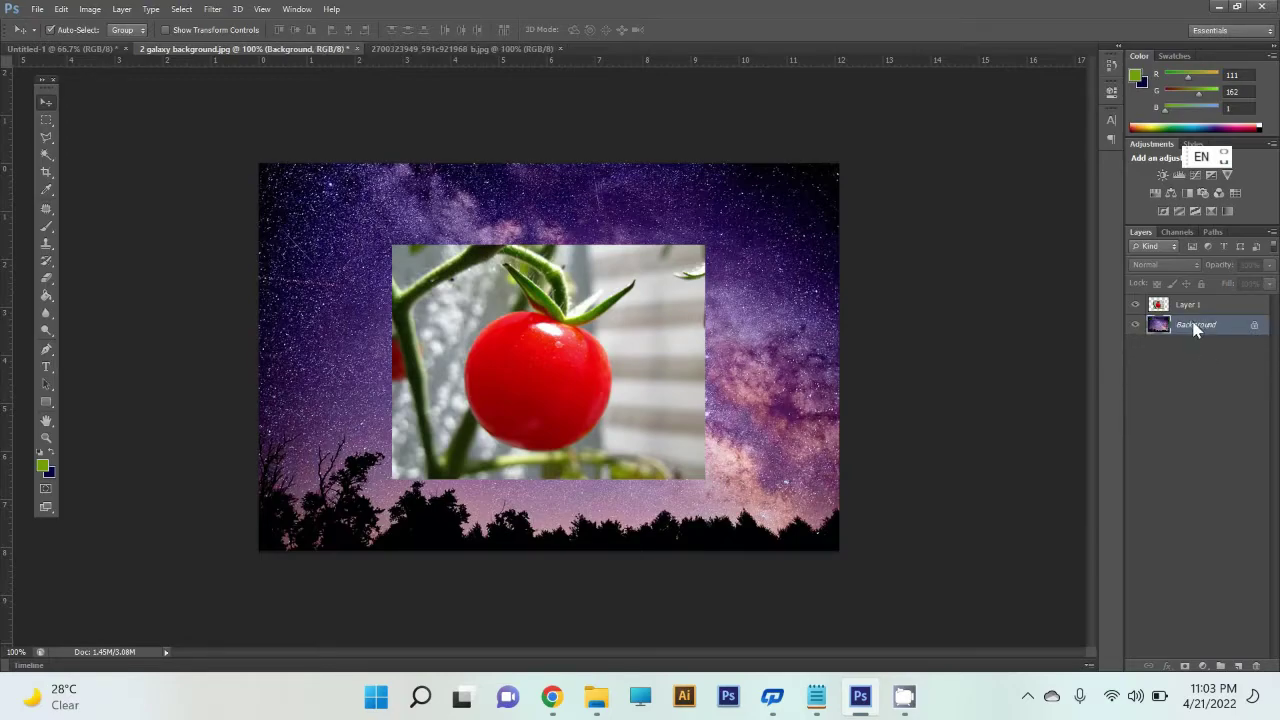
double_click(1195, 326)
click(752, 224)
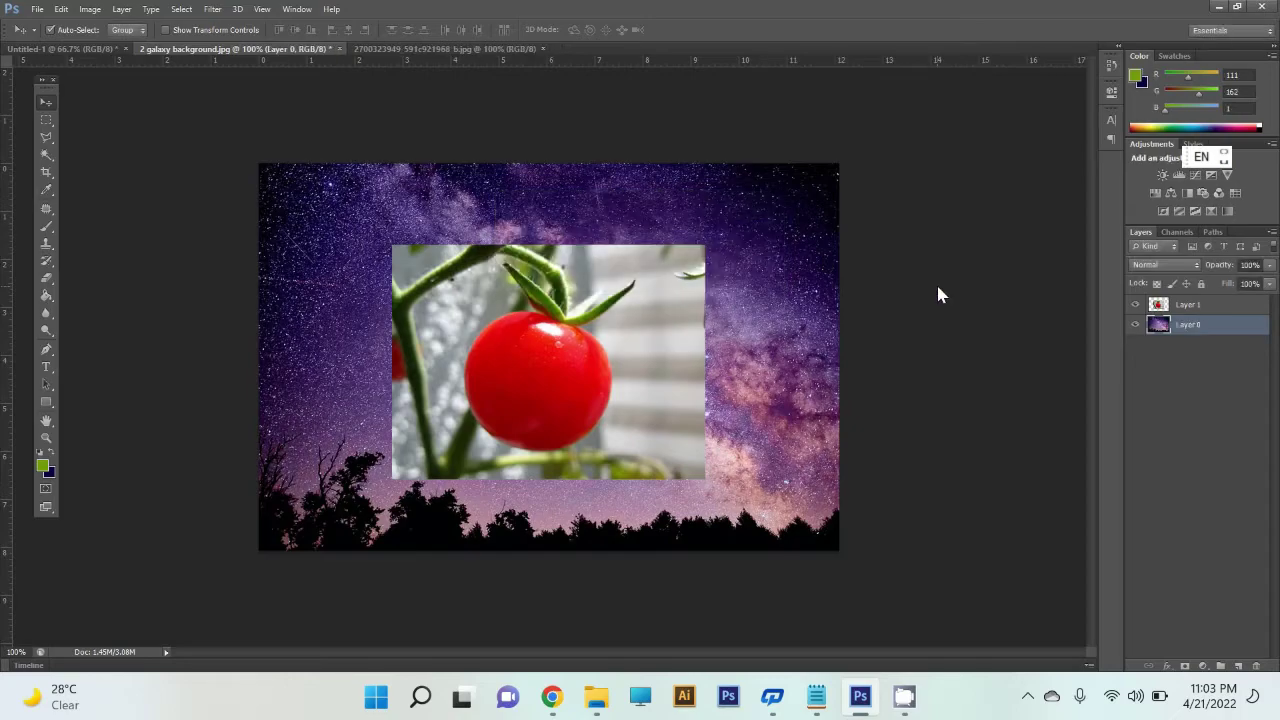
click(1188, 314)
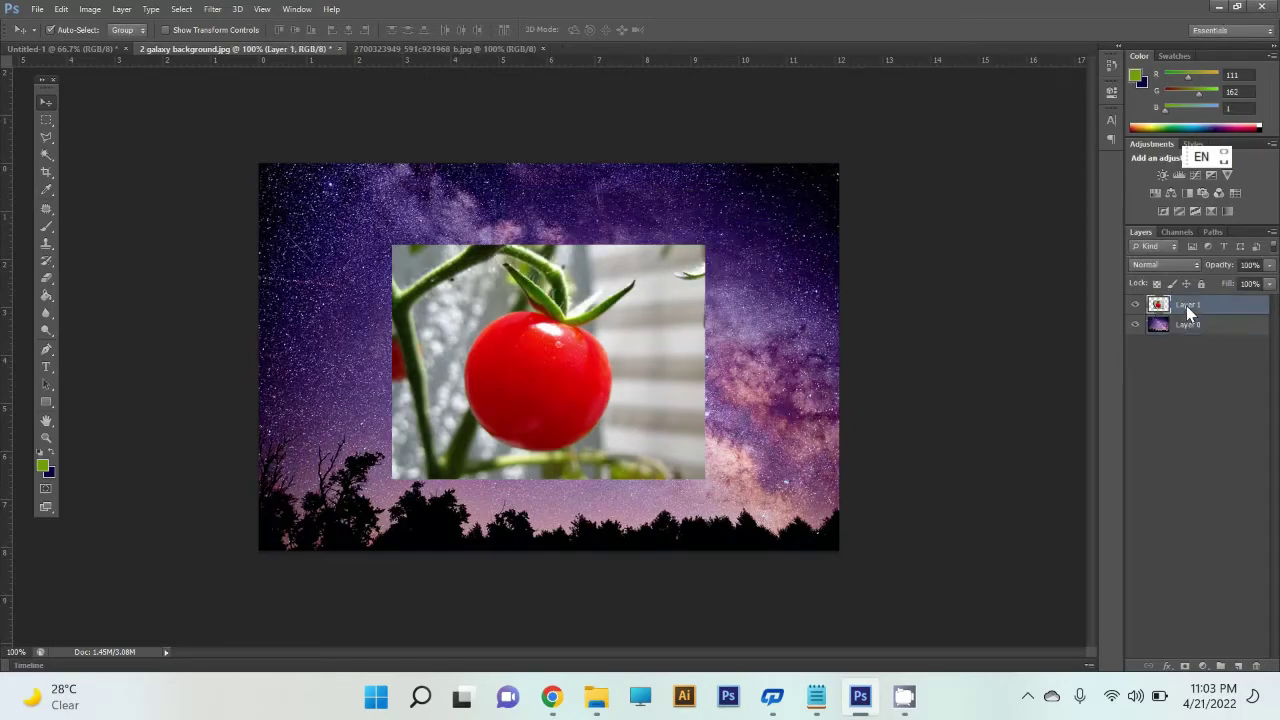
click(1184, 268)
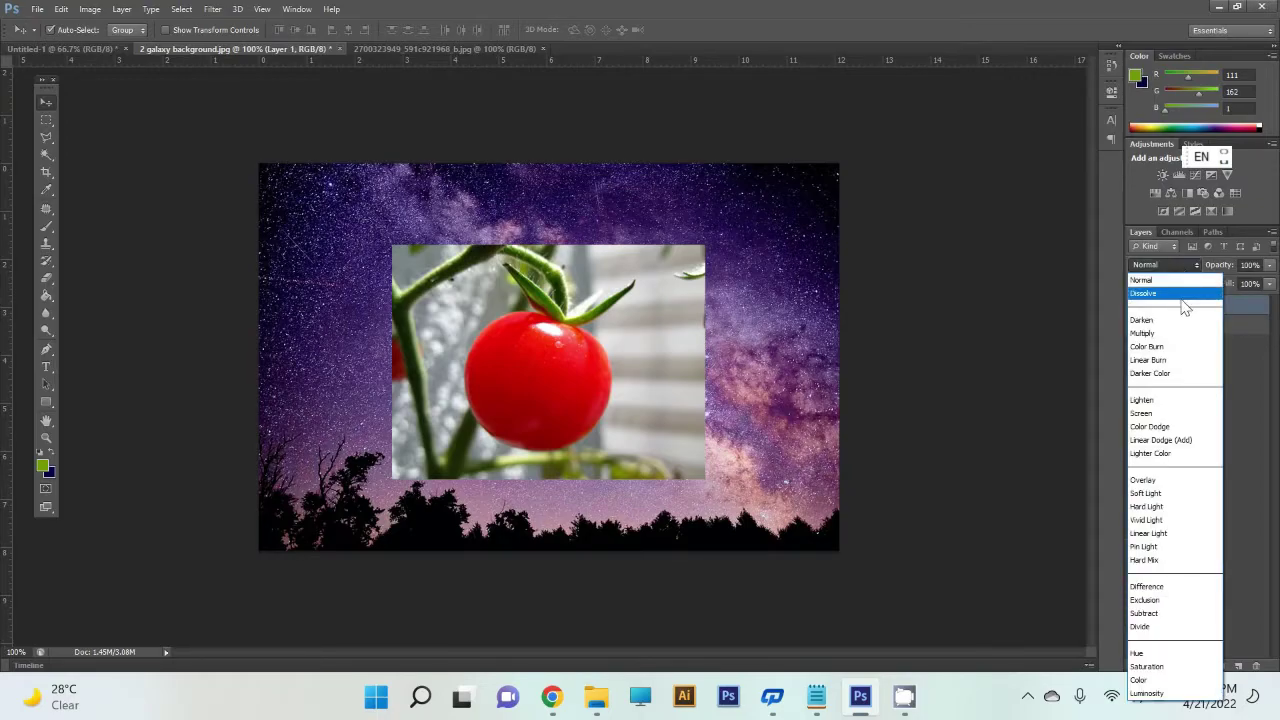
Switch the tomato layer to Dissolve blending and zoom in on the tomato.
click(1182, 298)
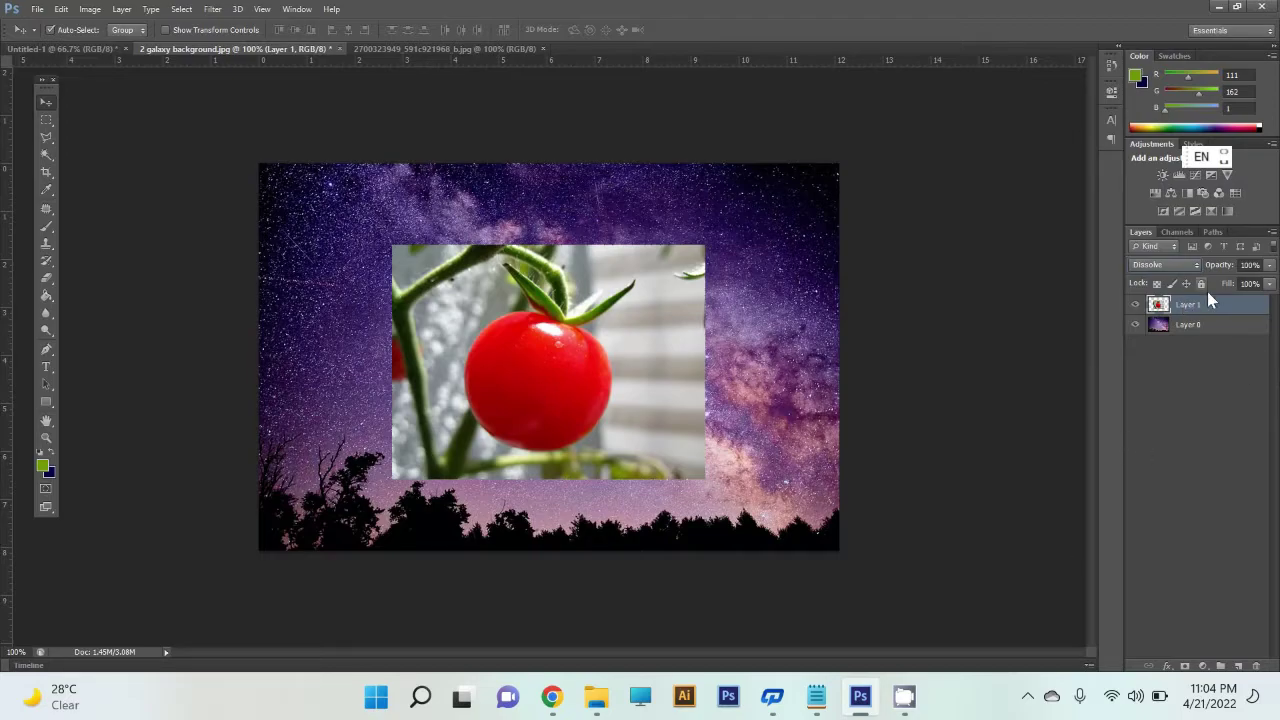
click(1269, 265)
drag(1262, 283, 1272, 286)
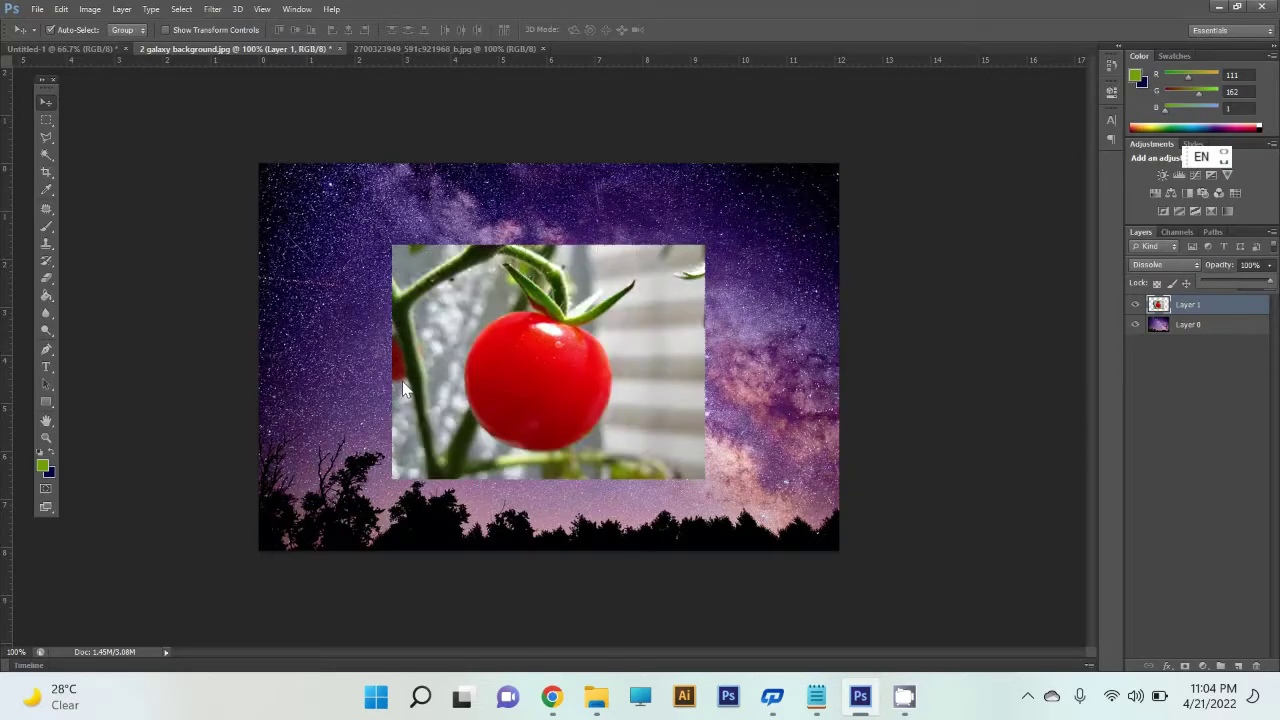
key(z)
click(729, 378)
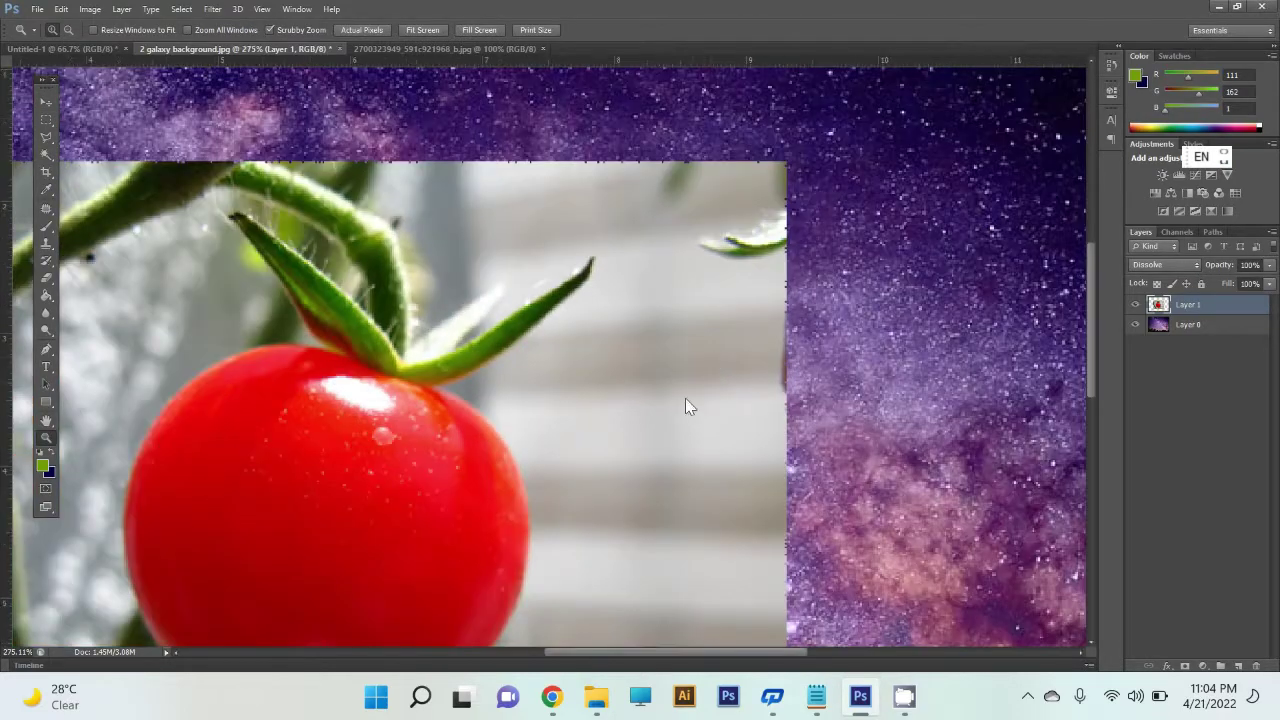
drag(685, 398, 670, 395)
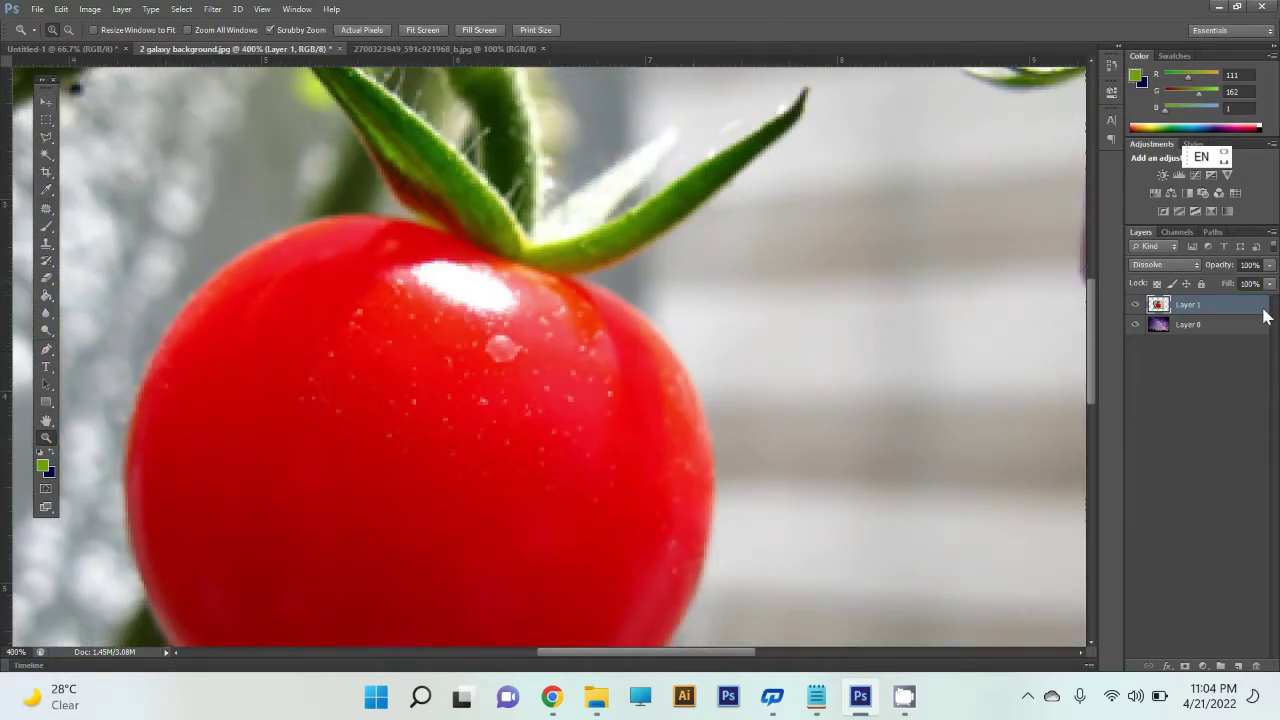
Fine-tune the Dissolve layer's opacity to 73%, then zoom back out to 100%.
click(1162, 266)
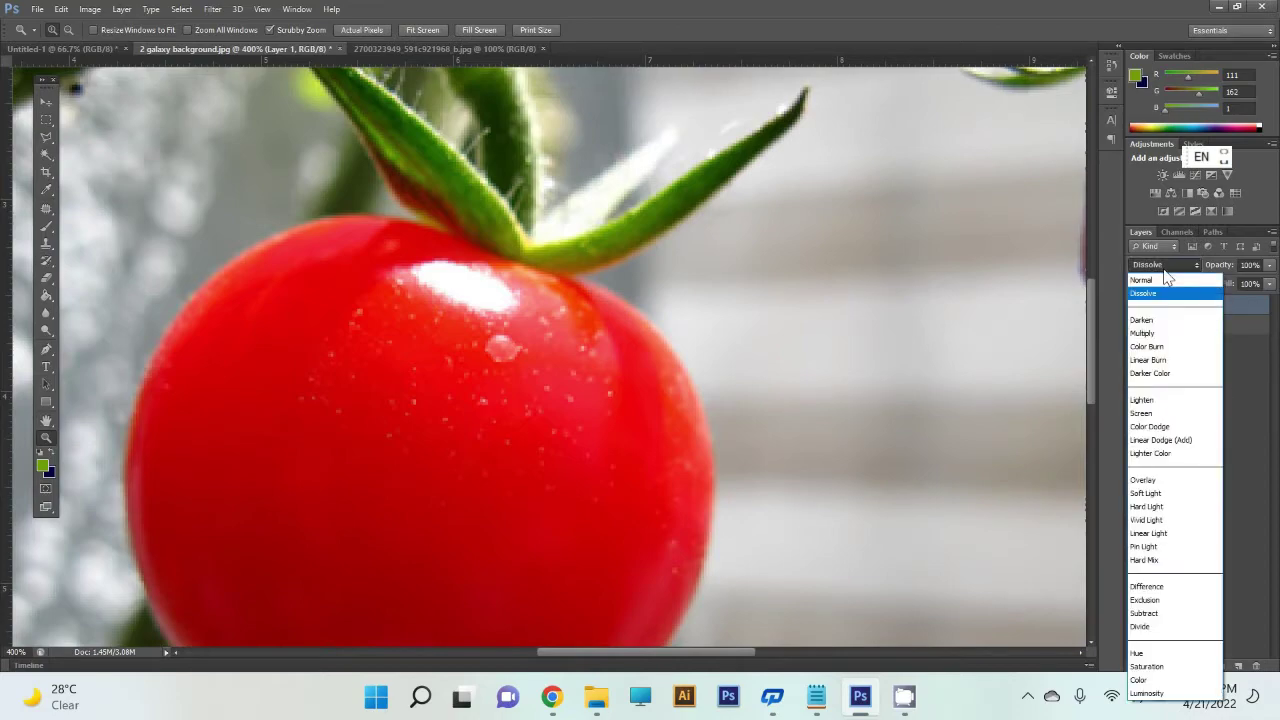
click(1228, 276)
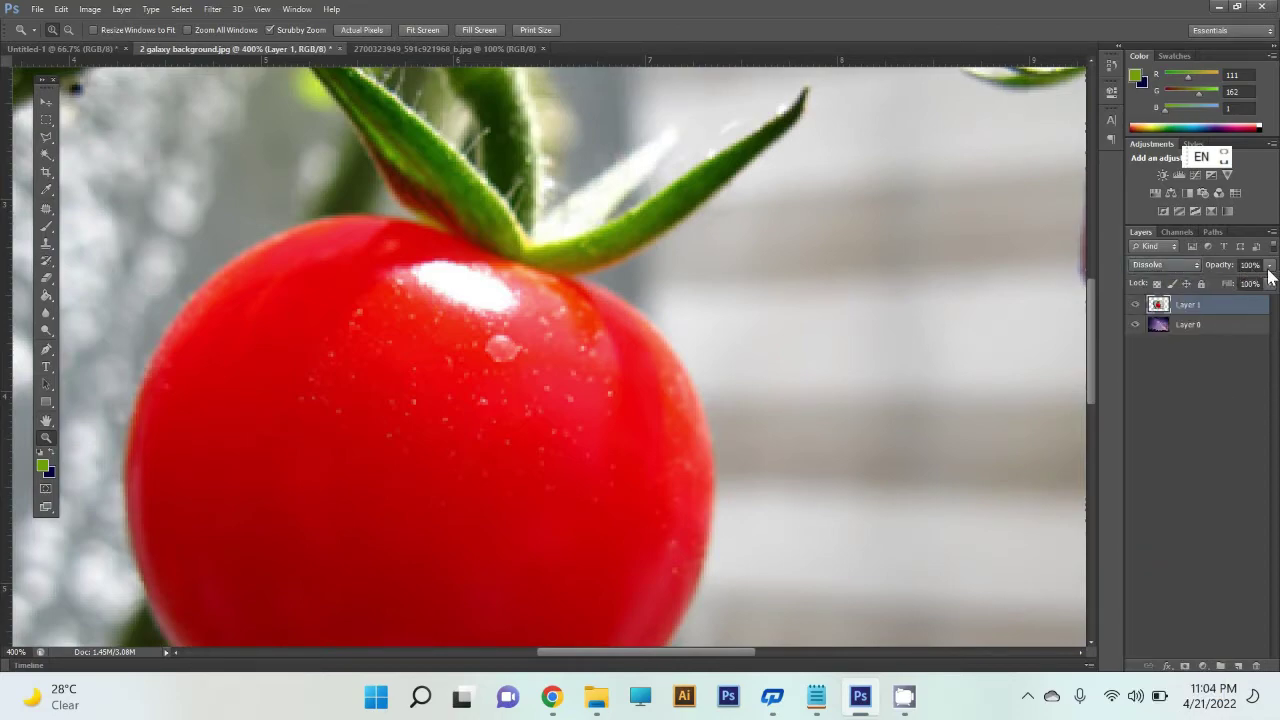
click(1269, 266)
drag(1268, 284, 1232, 283)
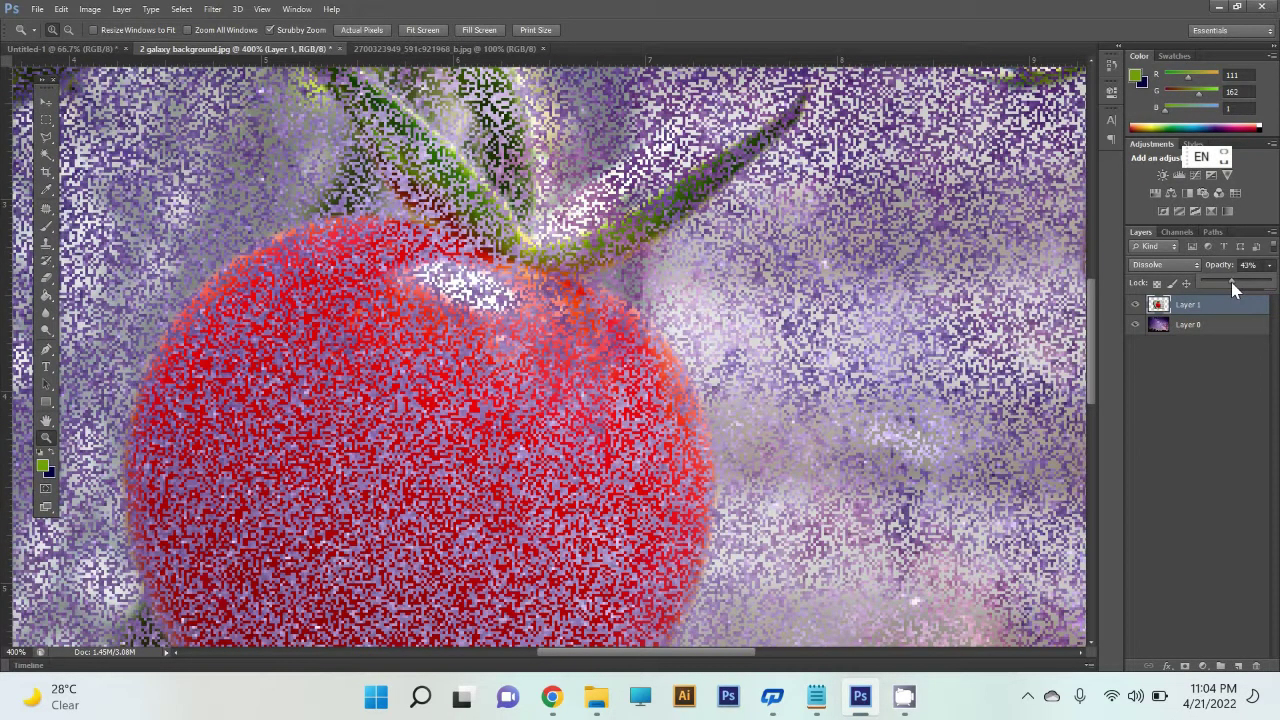
drag(1236, 283, 1239, 284)
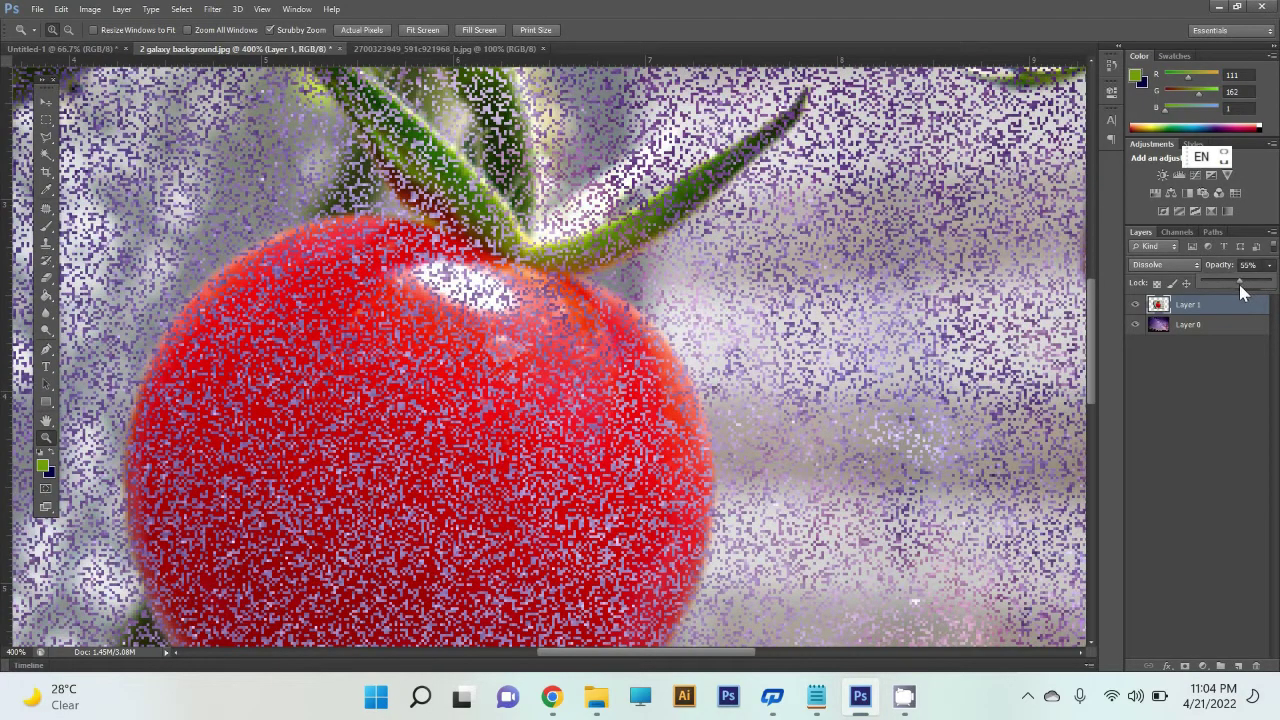
mouse_move(480, 334)
mouse_down()
mouse_move(519, 380)
mouse_move(685, 387)
mouse_move(679, 375)
mouse_up()
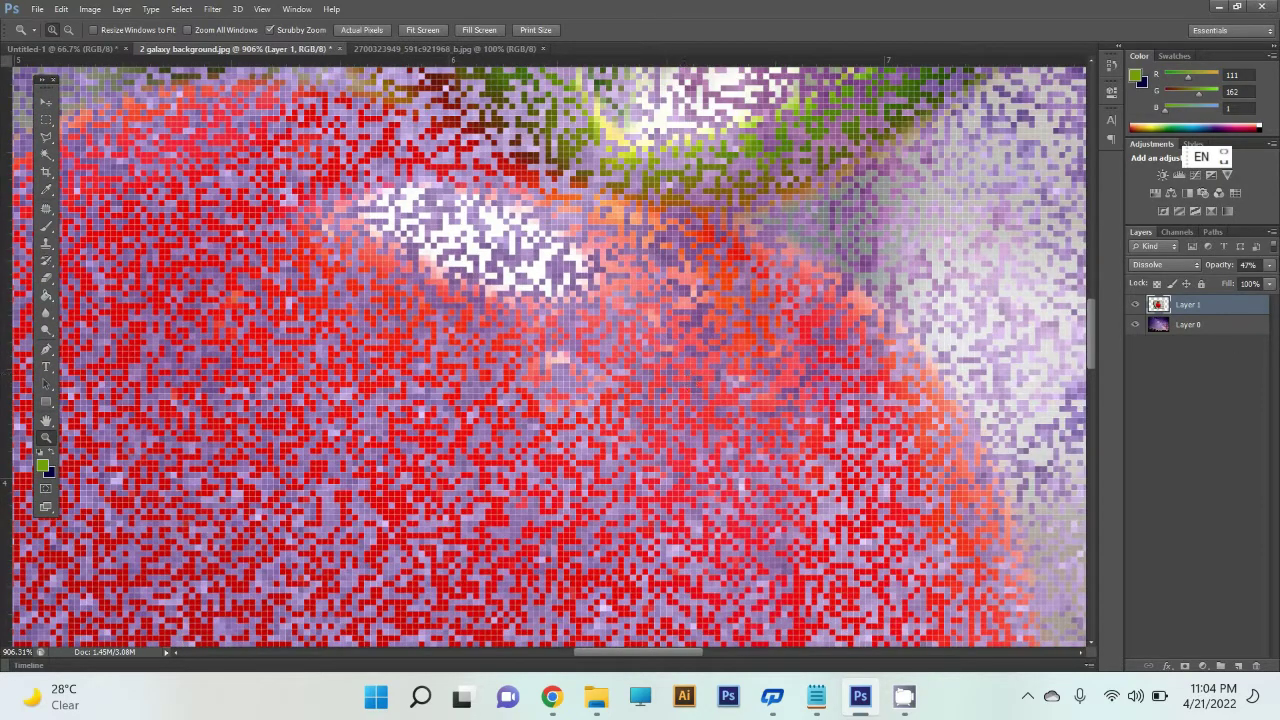
click(1269, 265)
mouse_move(1232, 282)
mouse_down()
mouse_move(1214, 285)
mouse_move(1234, 285)
mouse_up()
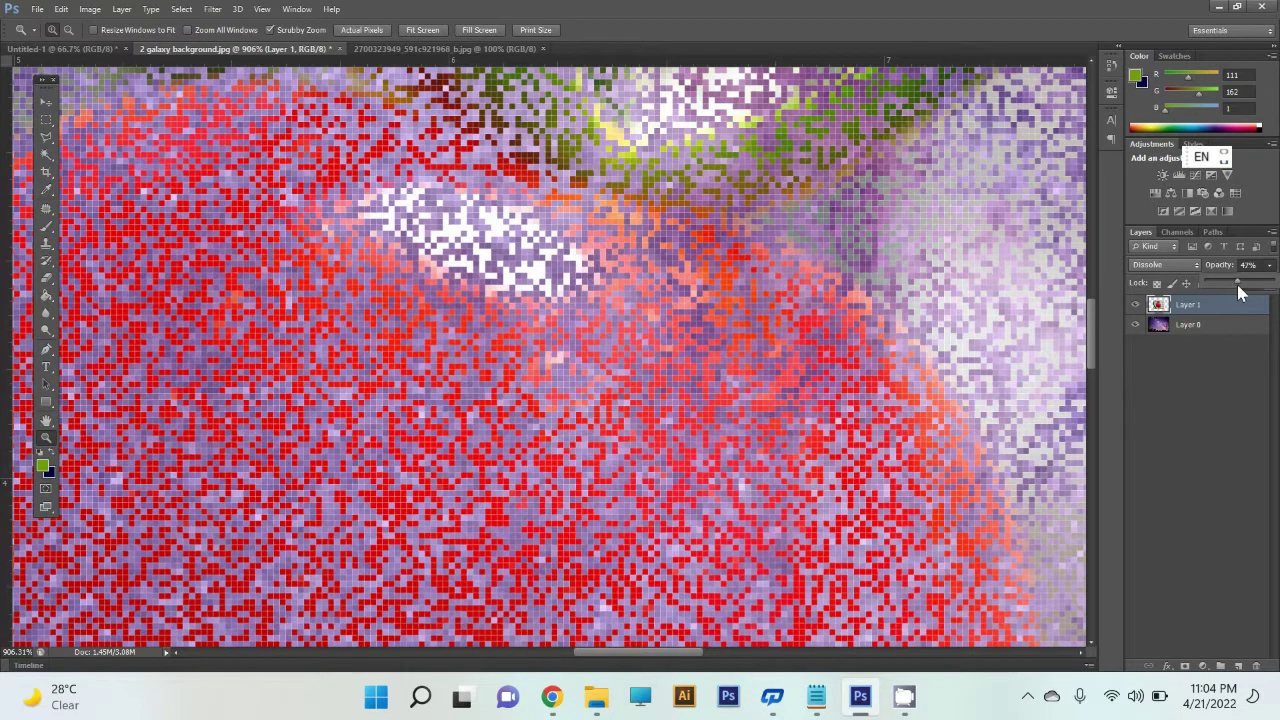
drag(1237, 284, 1255, 285)
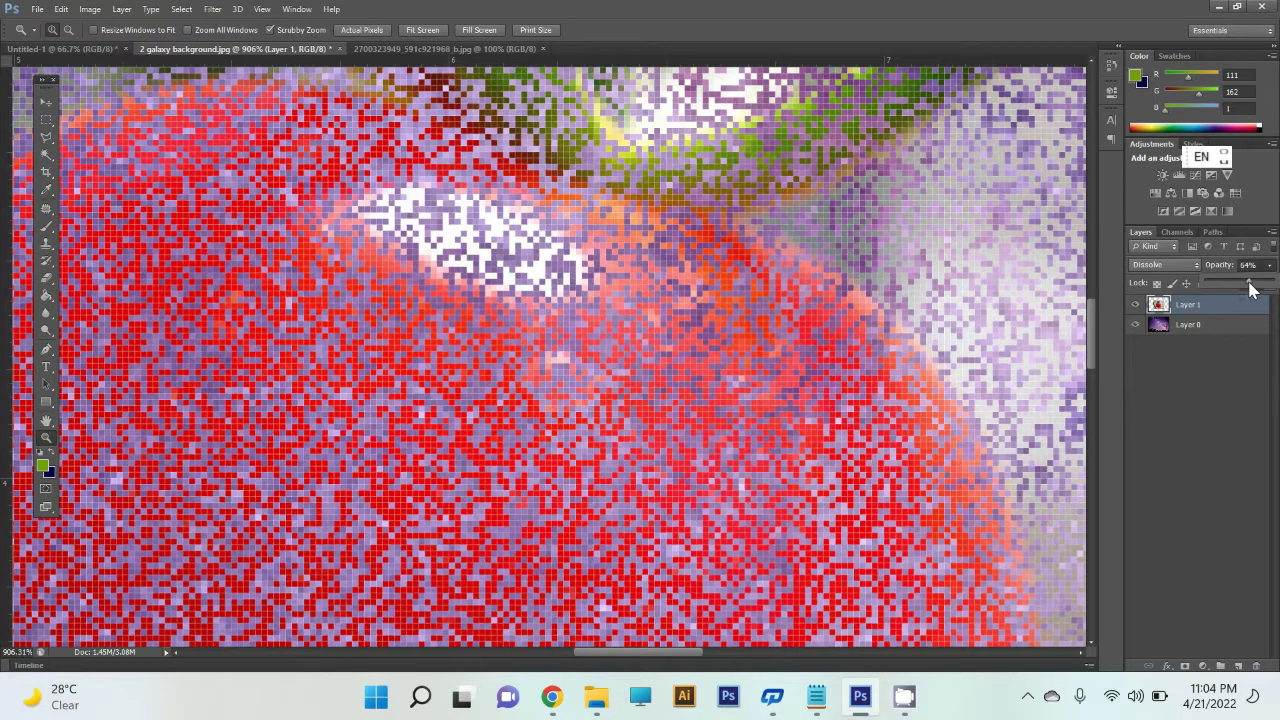
click(626, 401)
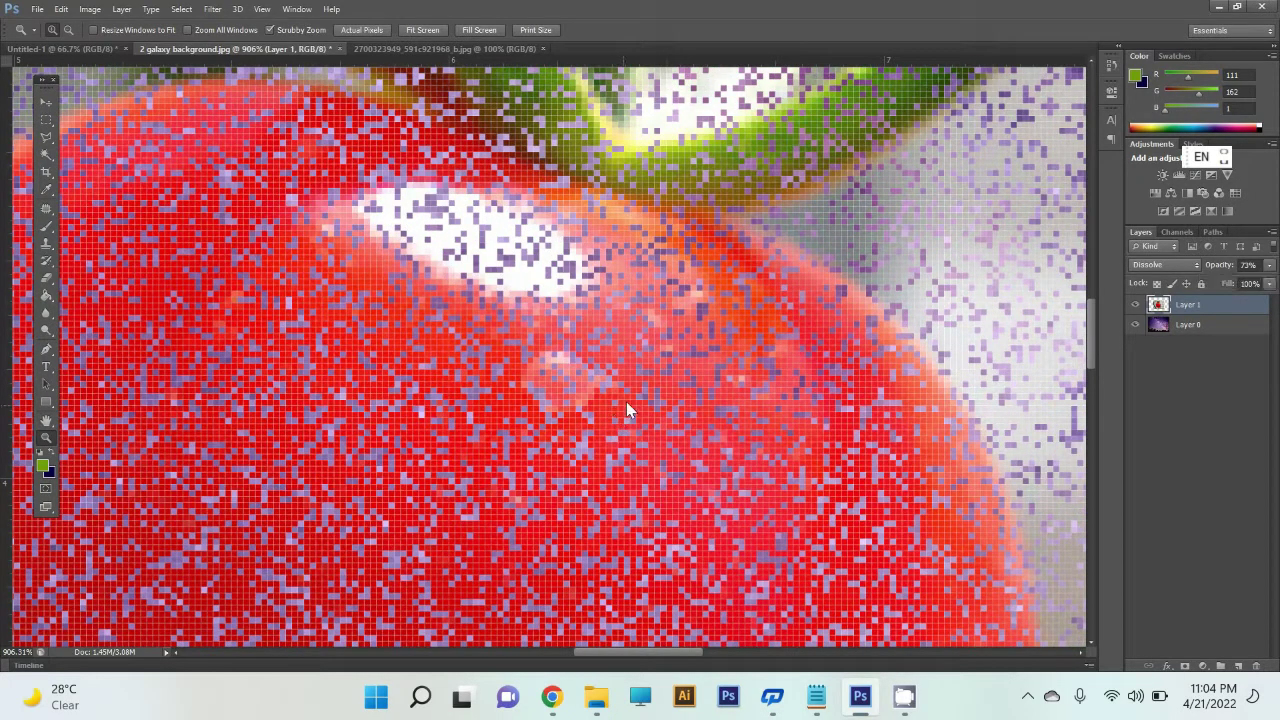
scroll(626, 401, down, 4)
scroll(624, 397, down, 2)
scroll(622, 393, down, 1)
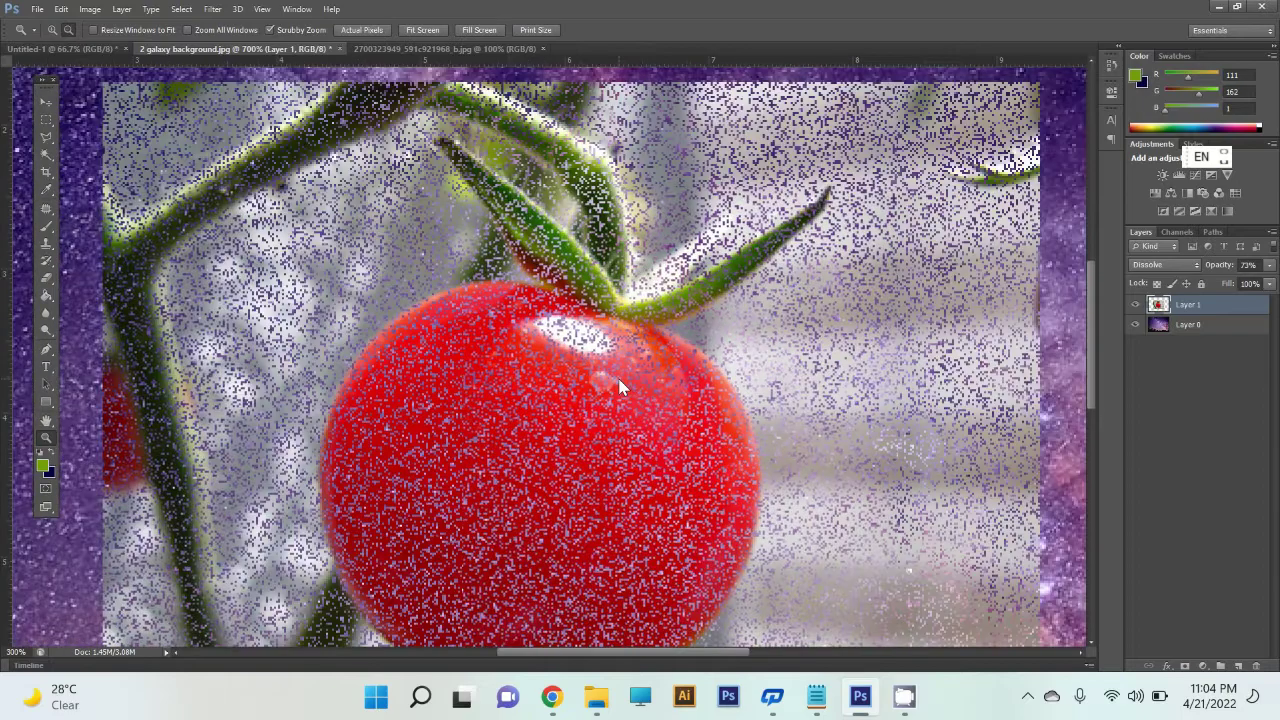
scroll(620, 390, down, 1)
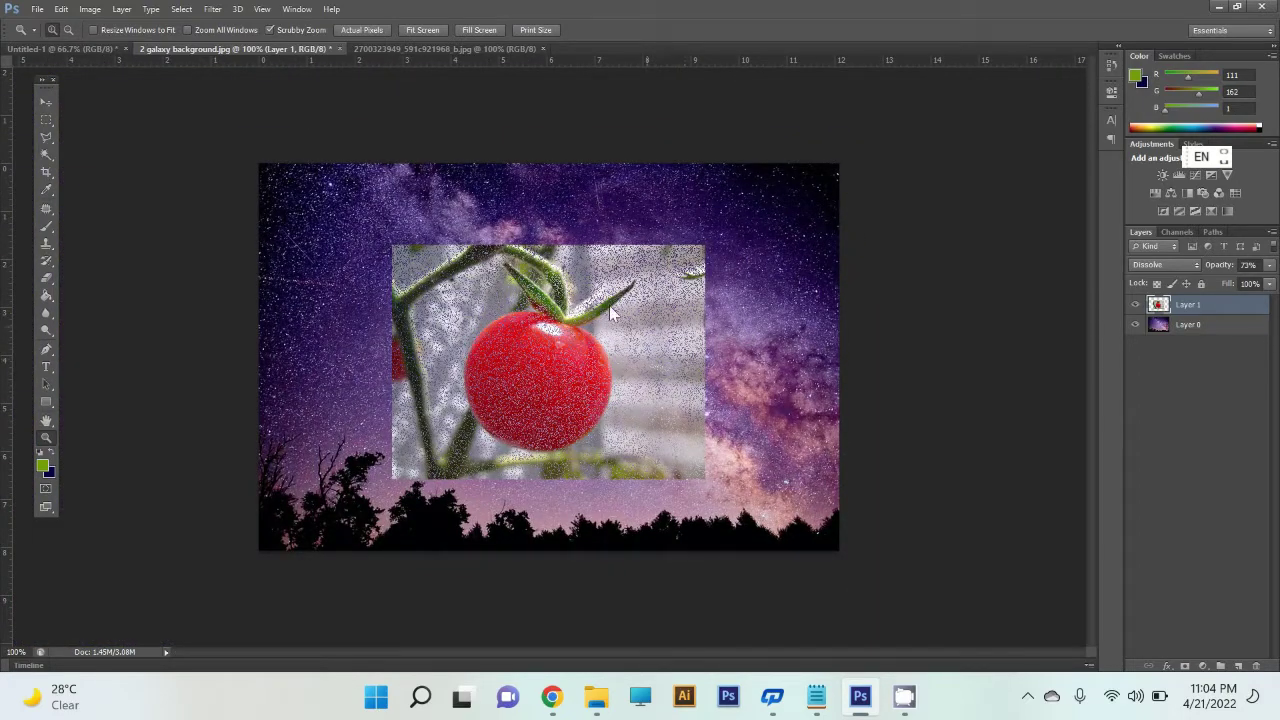
Return the tomato layer from Dissolve to Normal blending at 100% opacity.
click(48, 104)
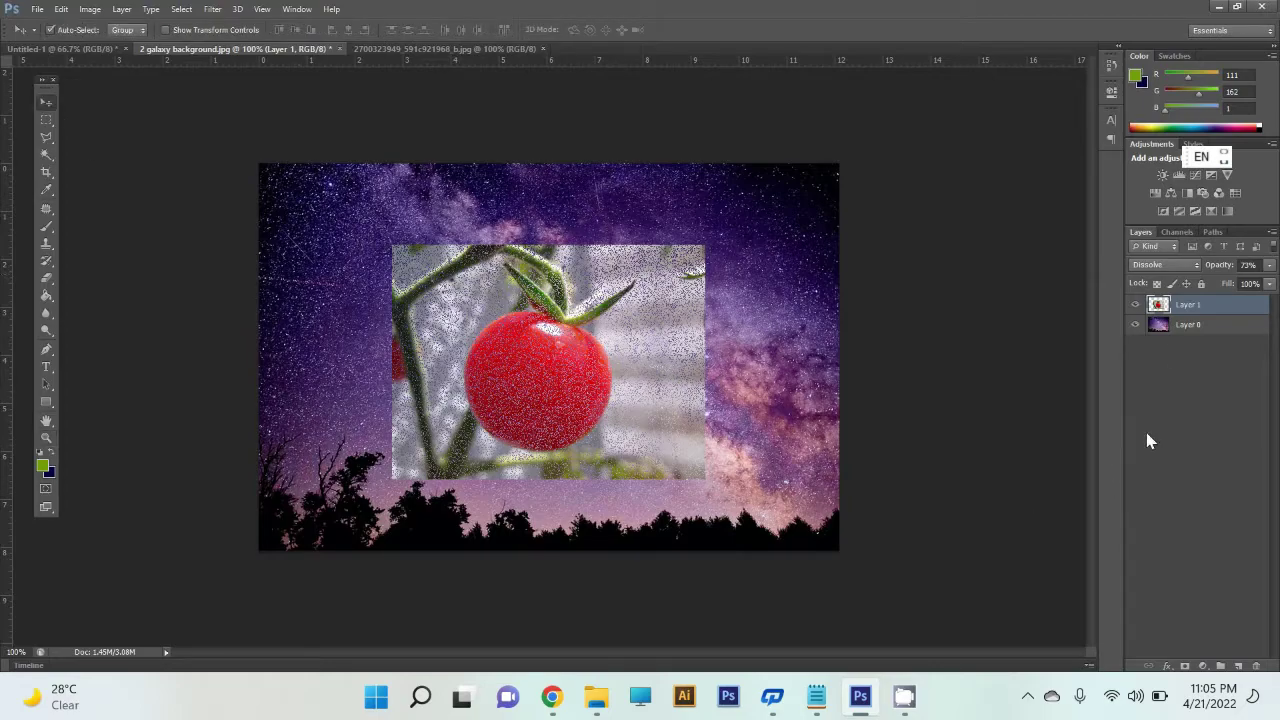
click(1269, 265)
drag(1257, 290, 1275, 290)
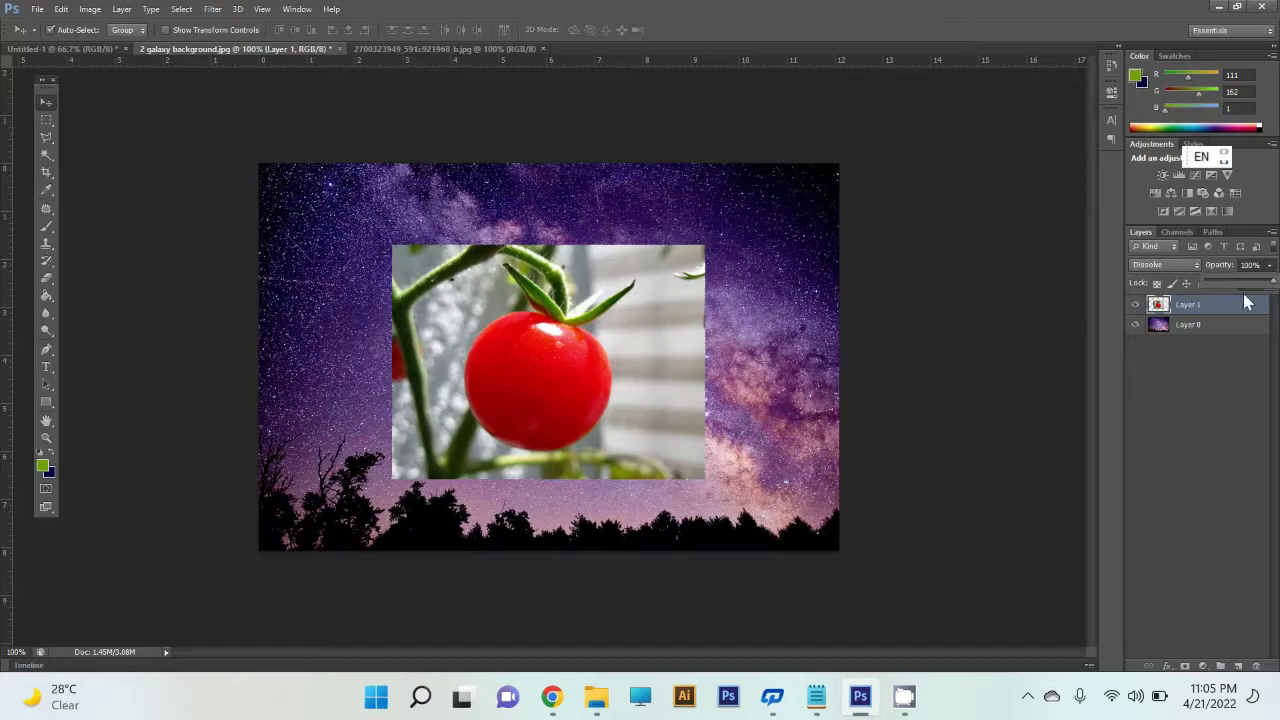
click(1165, 266)
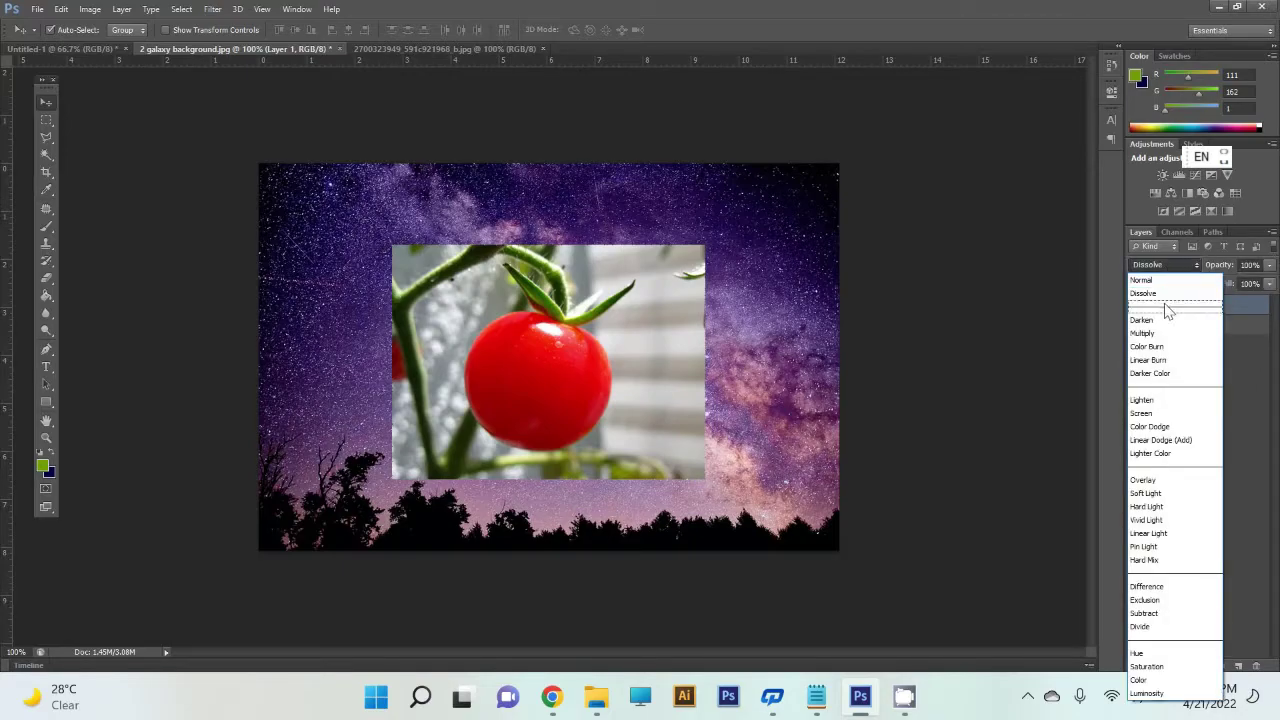
click(1019, 341)
click(1176, 268)
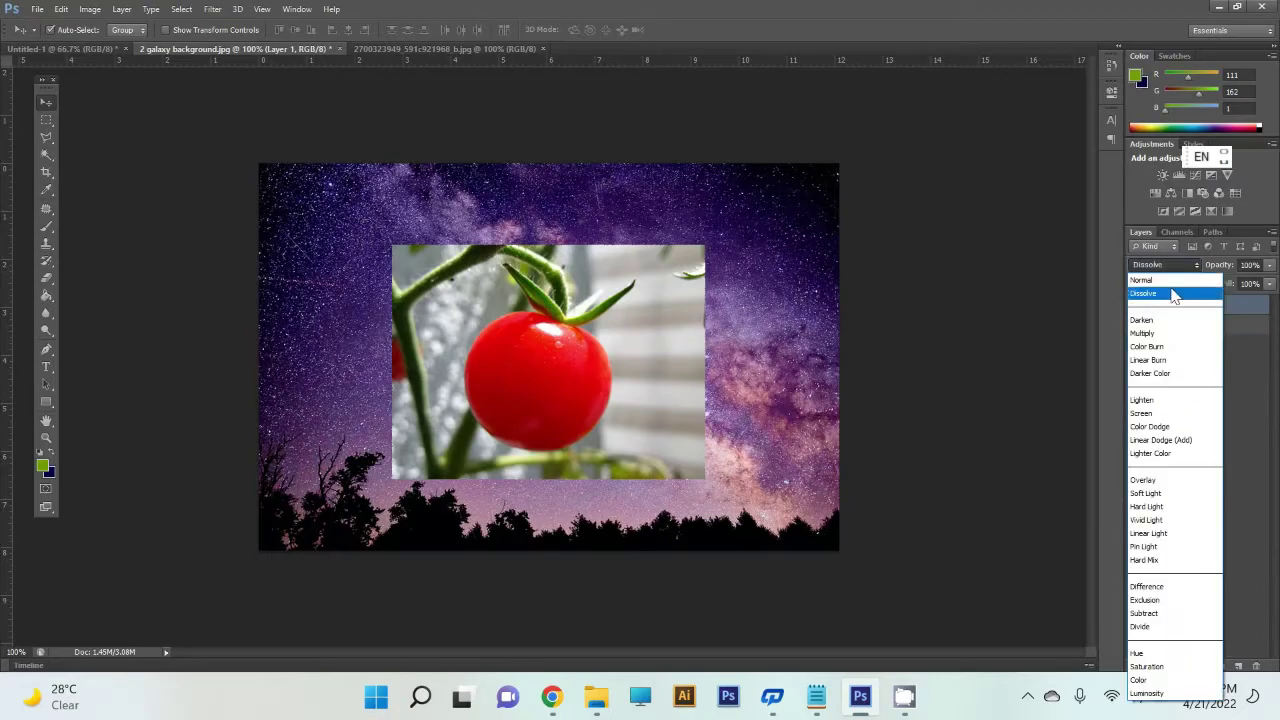
click(1170, 281)
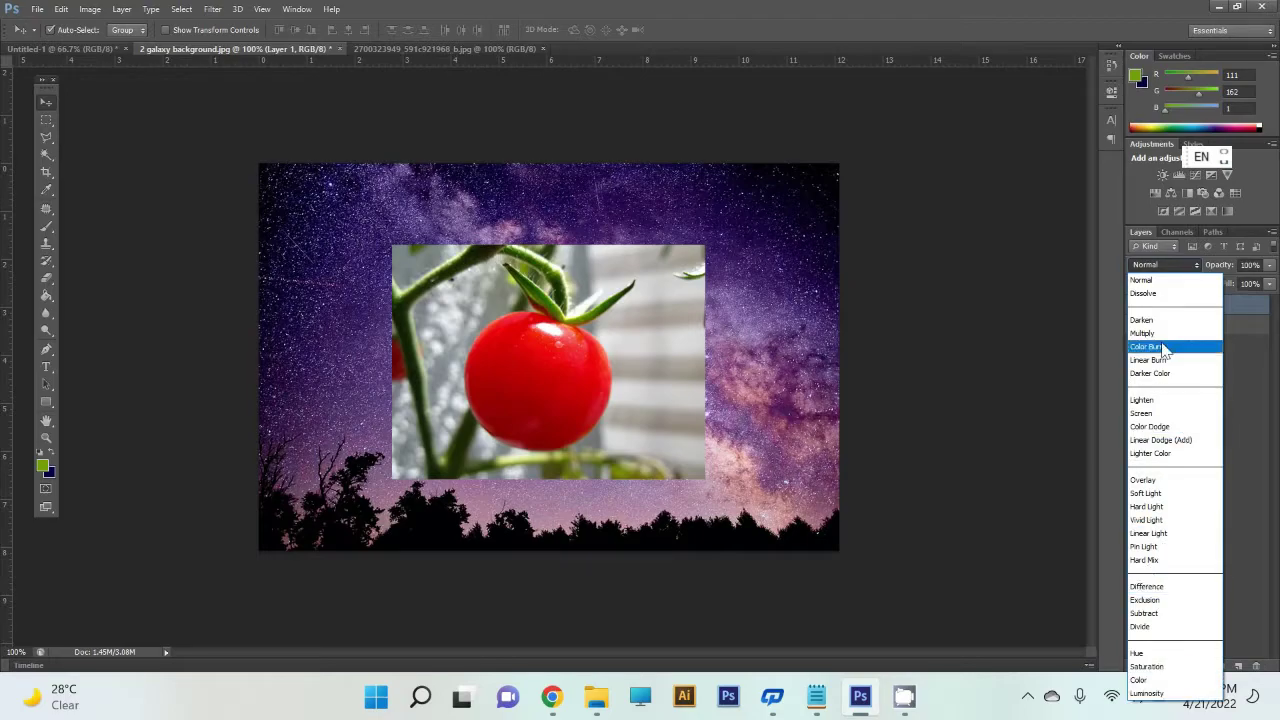
click(1064, 269)
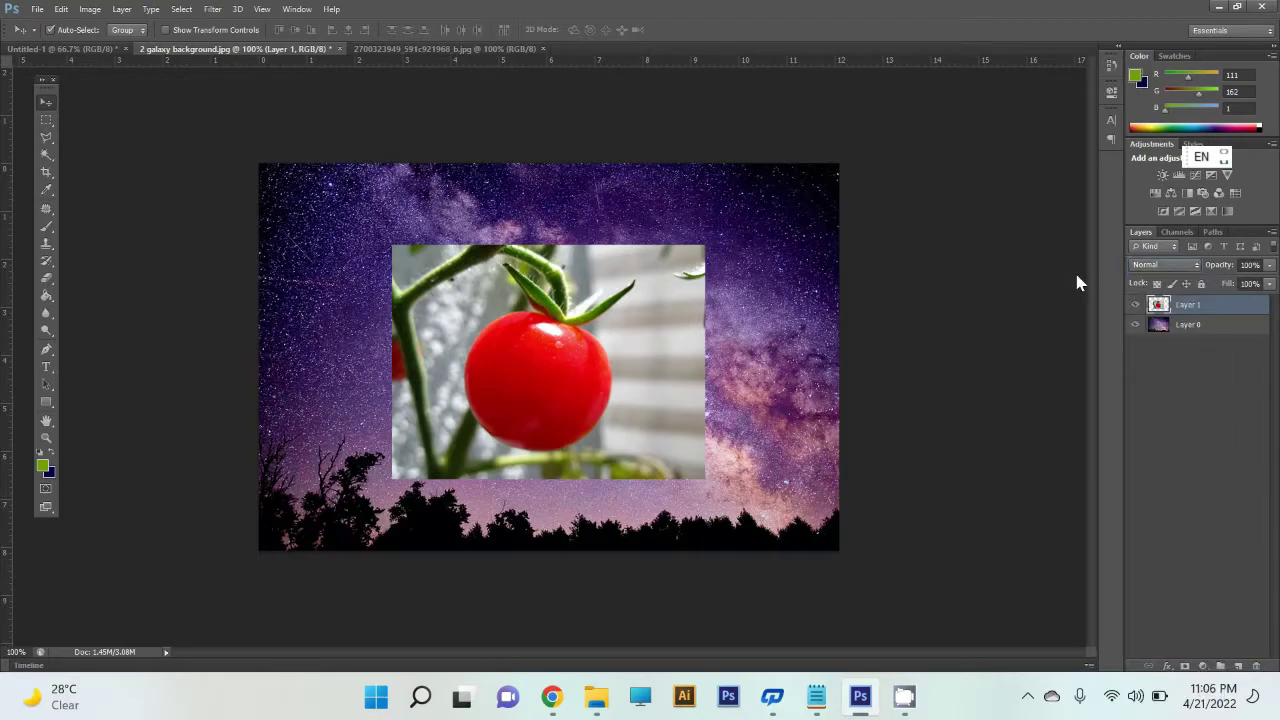
click(1168, 266)
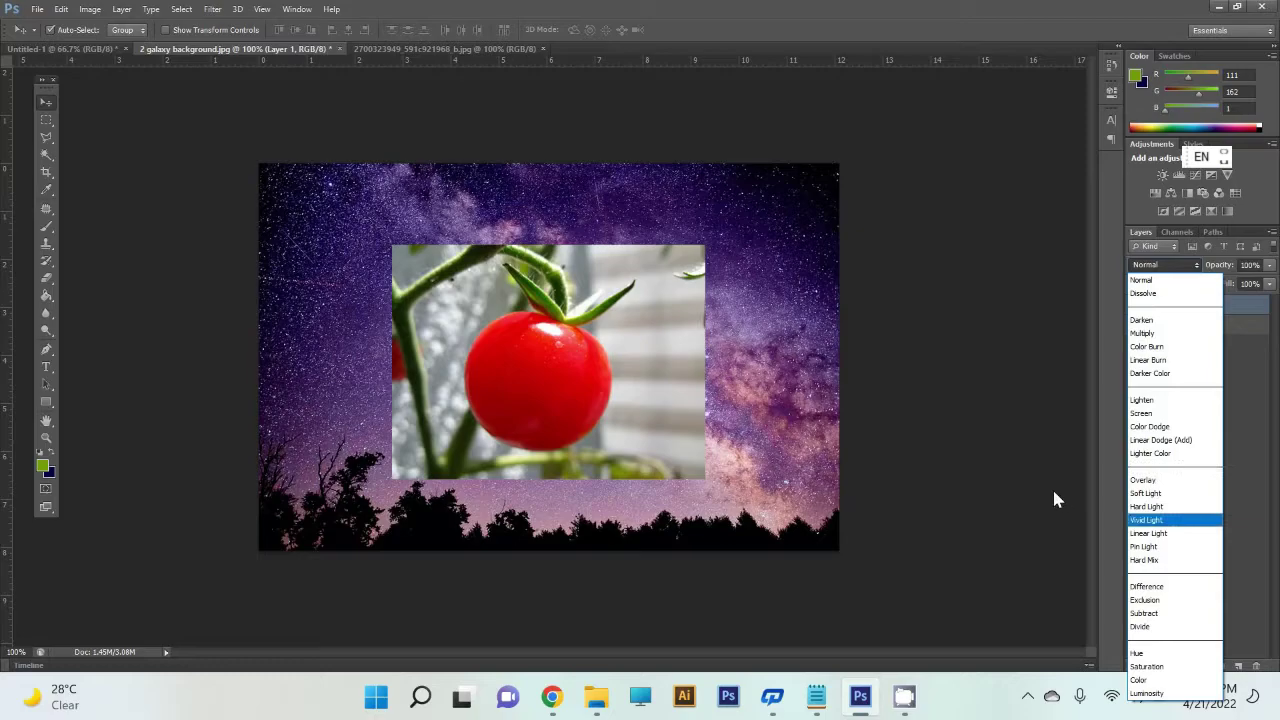
Compare Darken and Normal blending on the tomato layer, settling on Darken.
click(1150, 321)
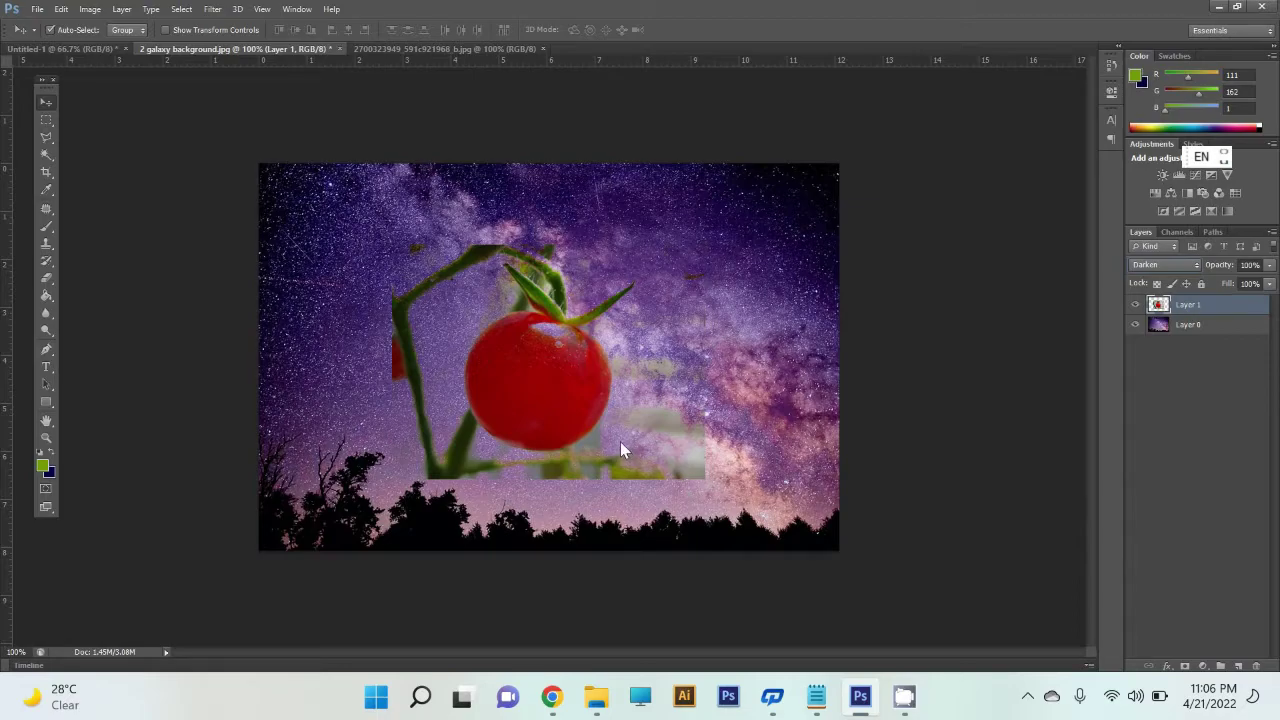
click(1194, 267)
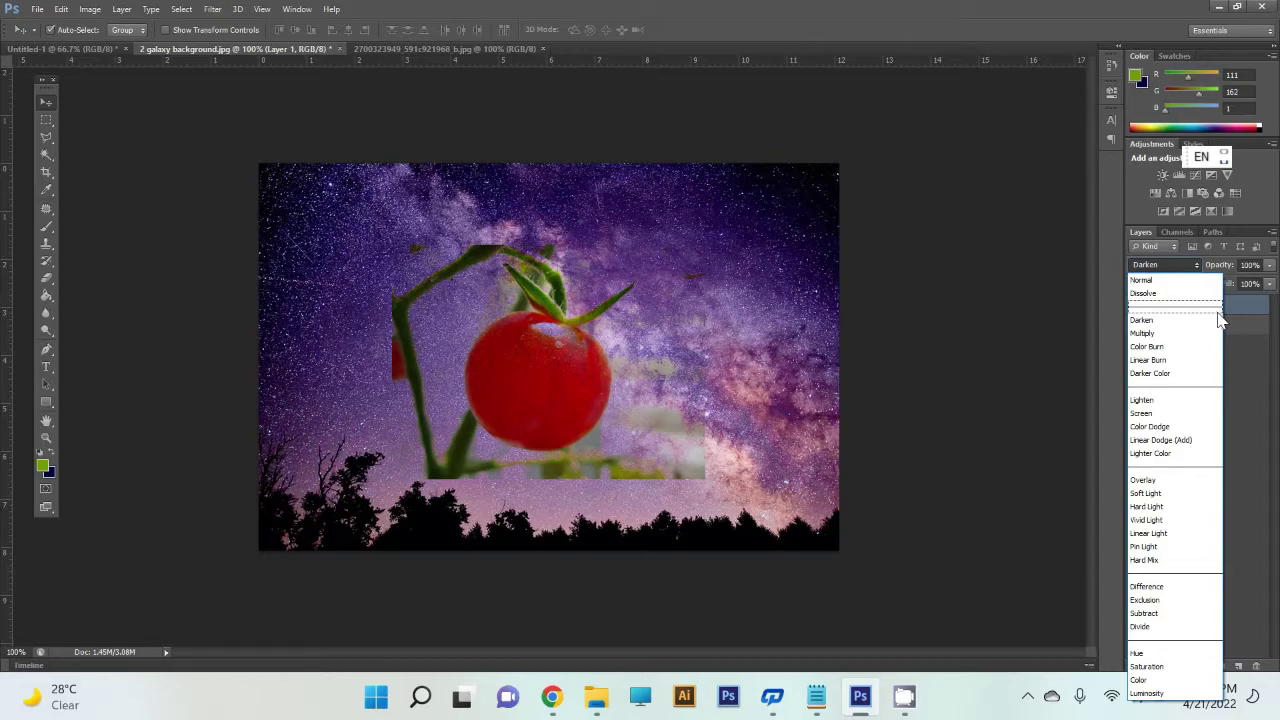
click(1177, 282)
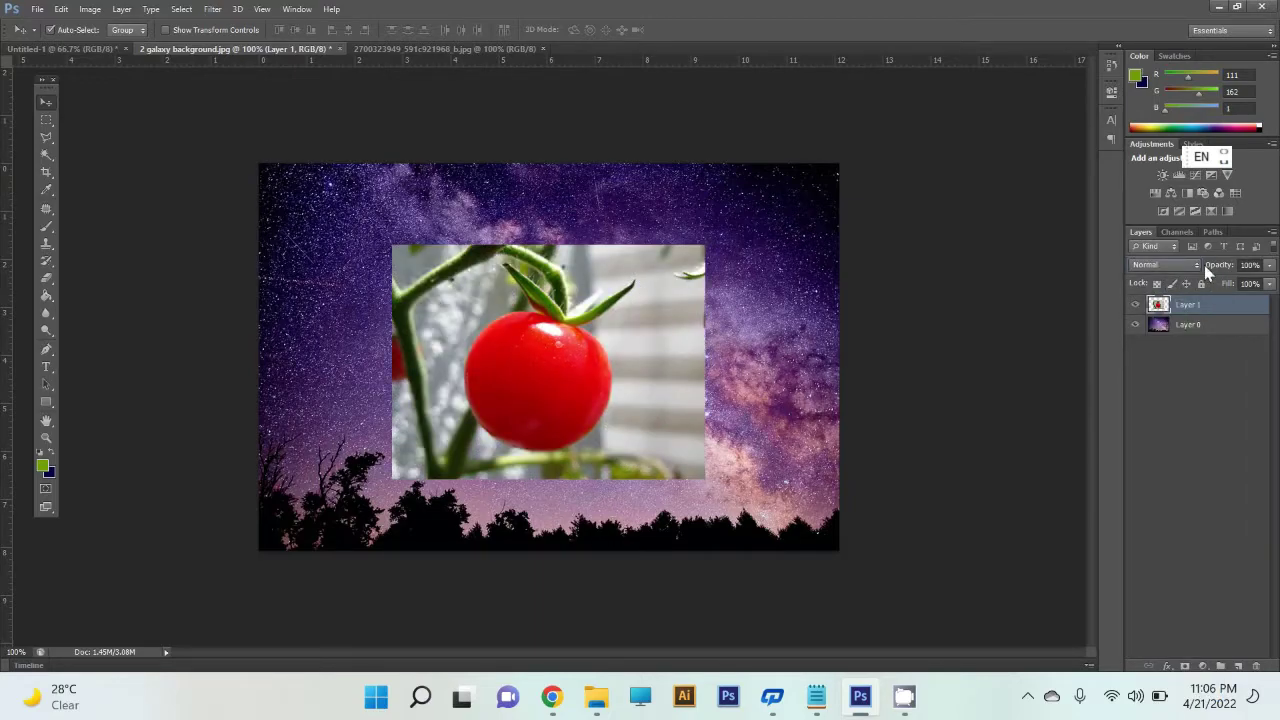
click(1174, 265)
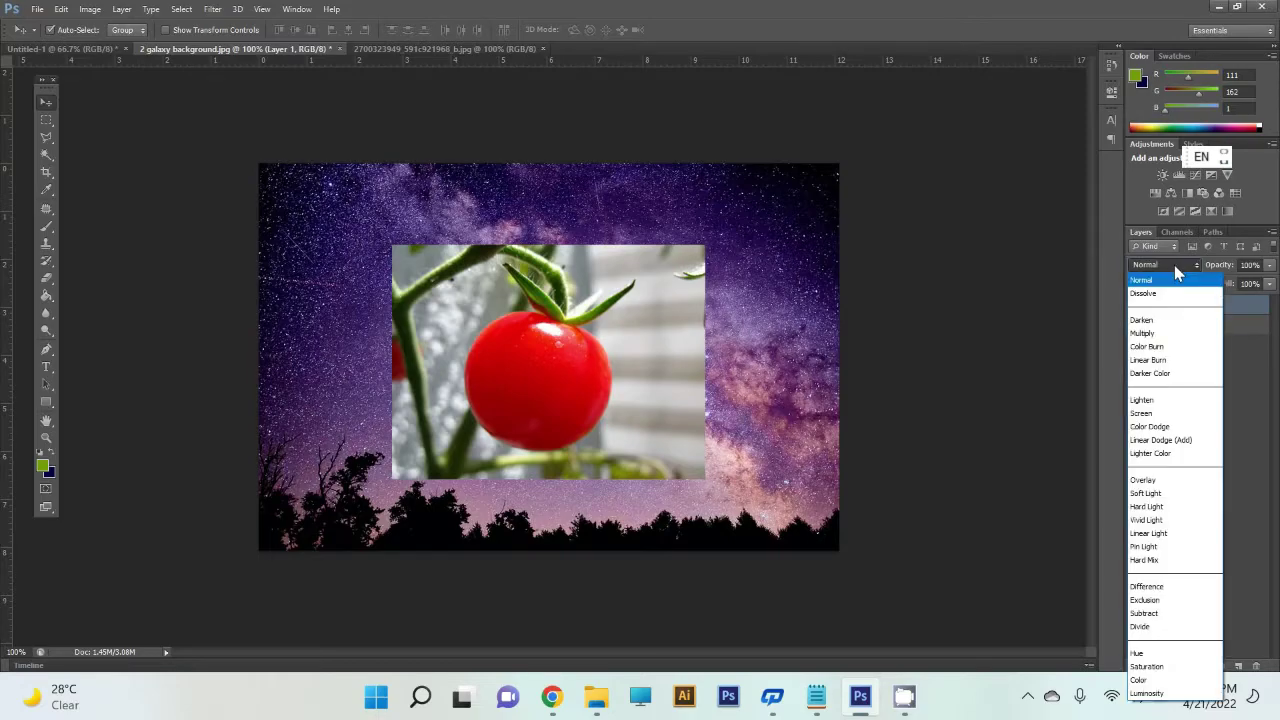
click(1166, 322)
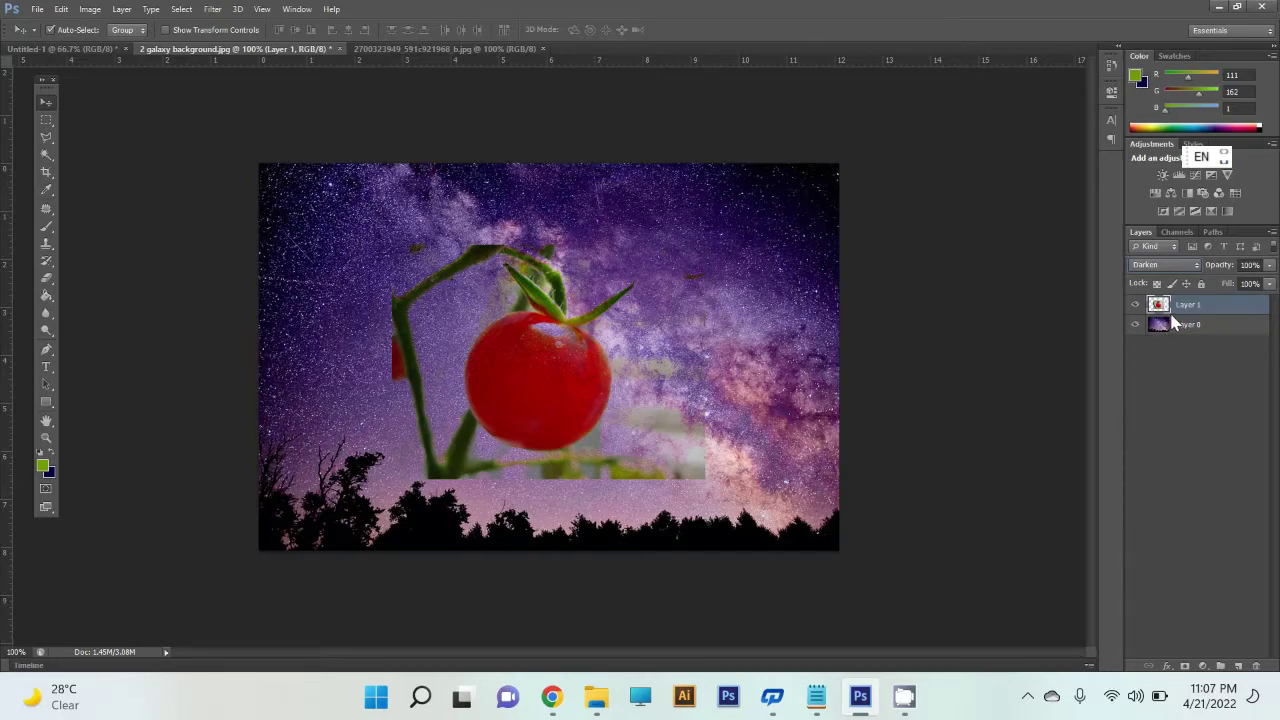
click(1168, 268)
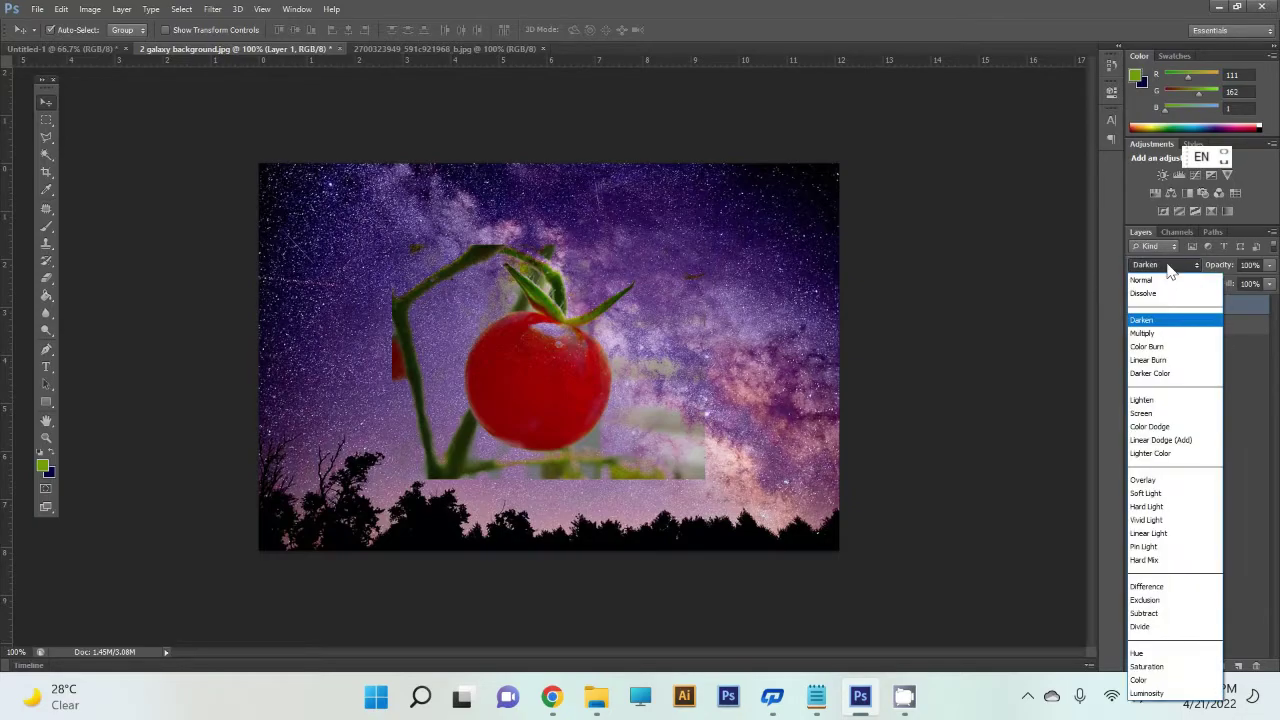
Try Multiply and Color Burn blending on the tomato layer, then settle on Lighten.
click(1170, 336)
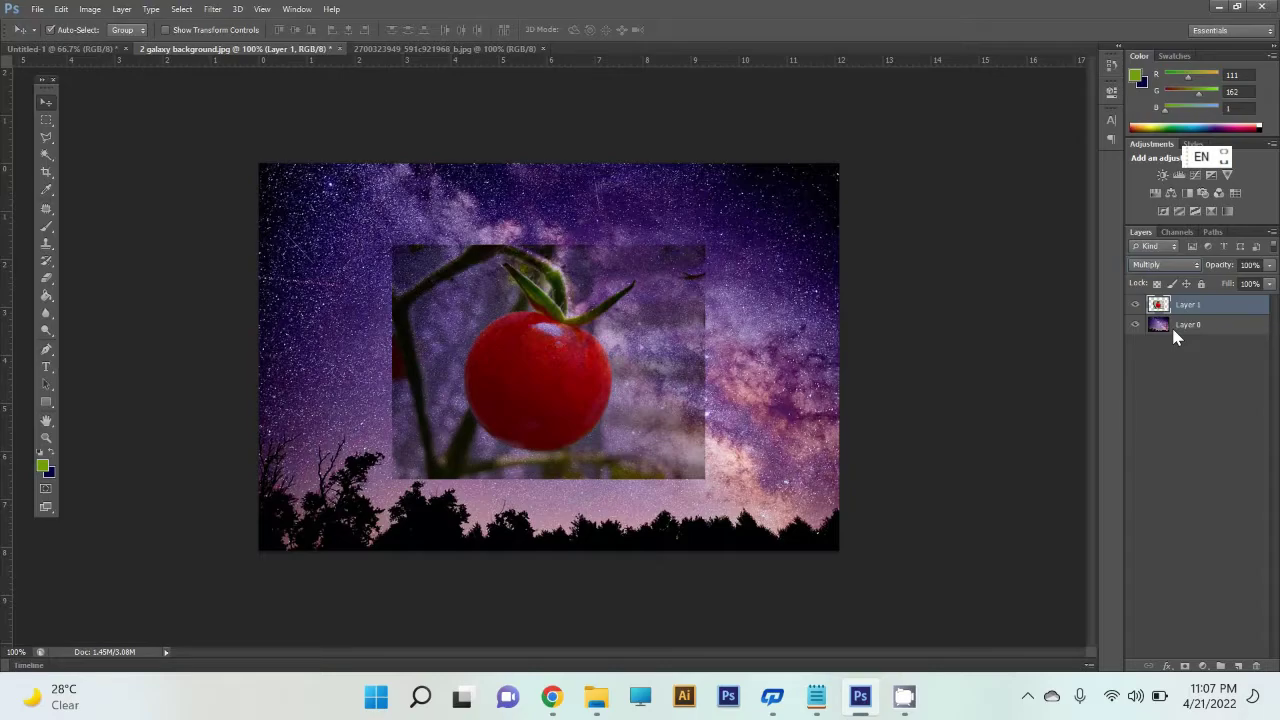
click(1174, 263)
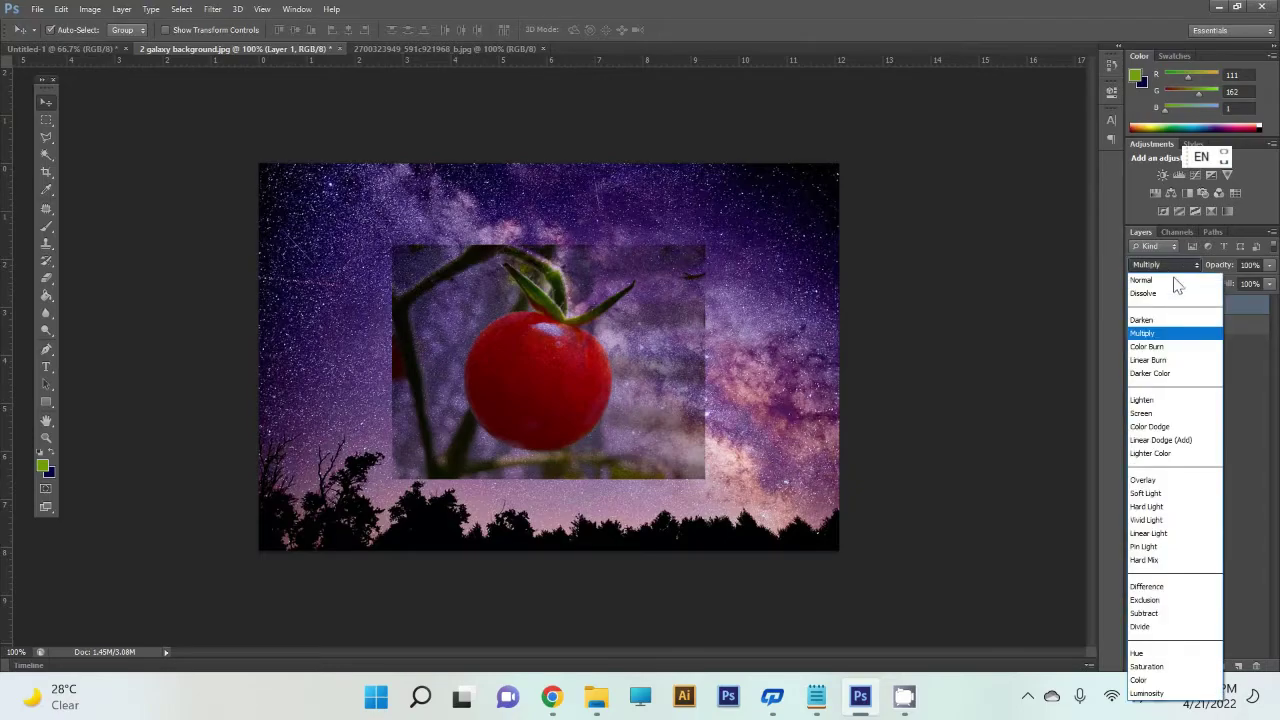
click(1174, 347)
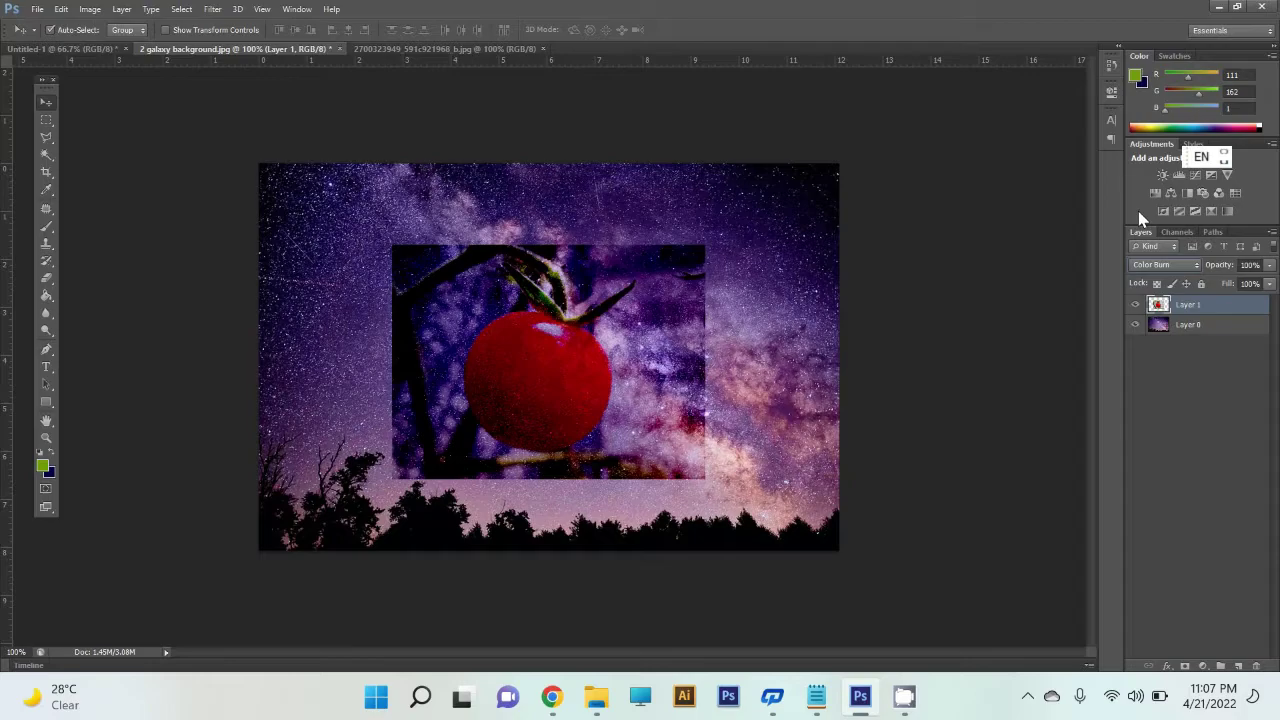
click(1190, 266)
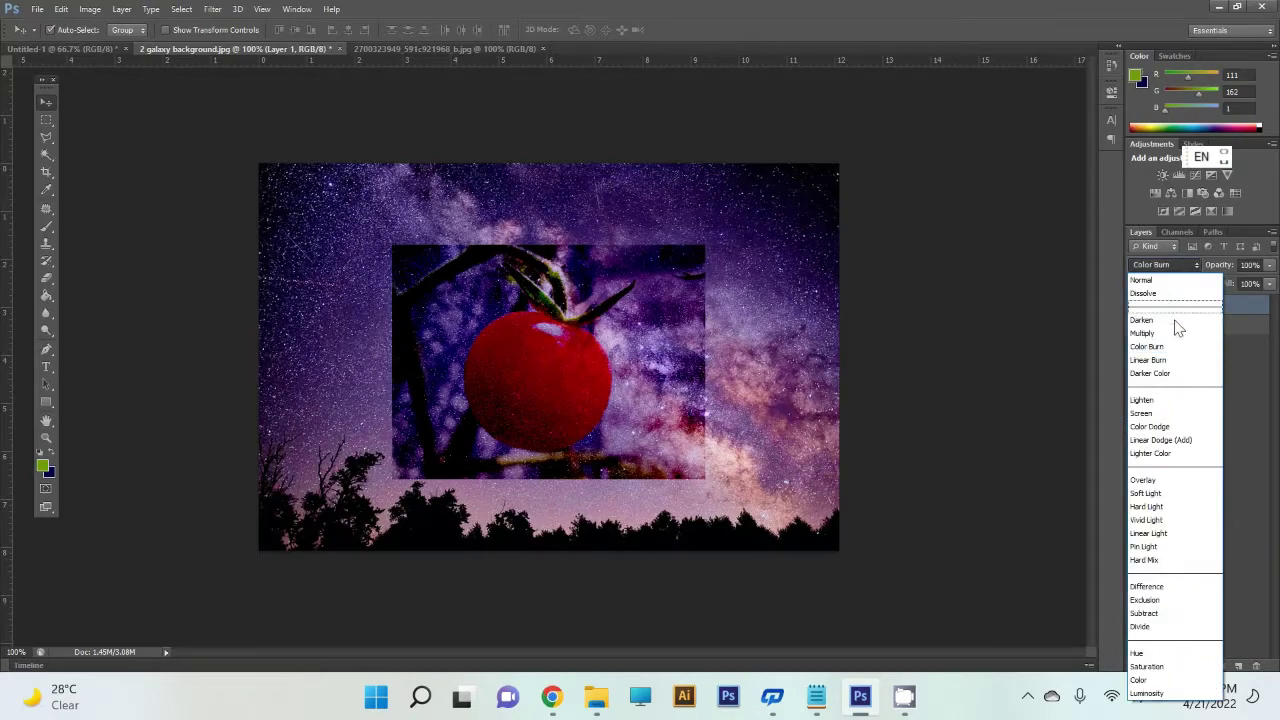
click(1165, 401)
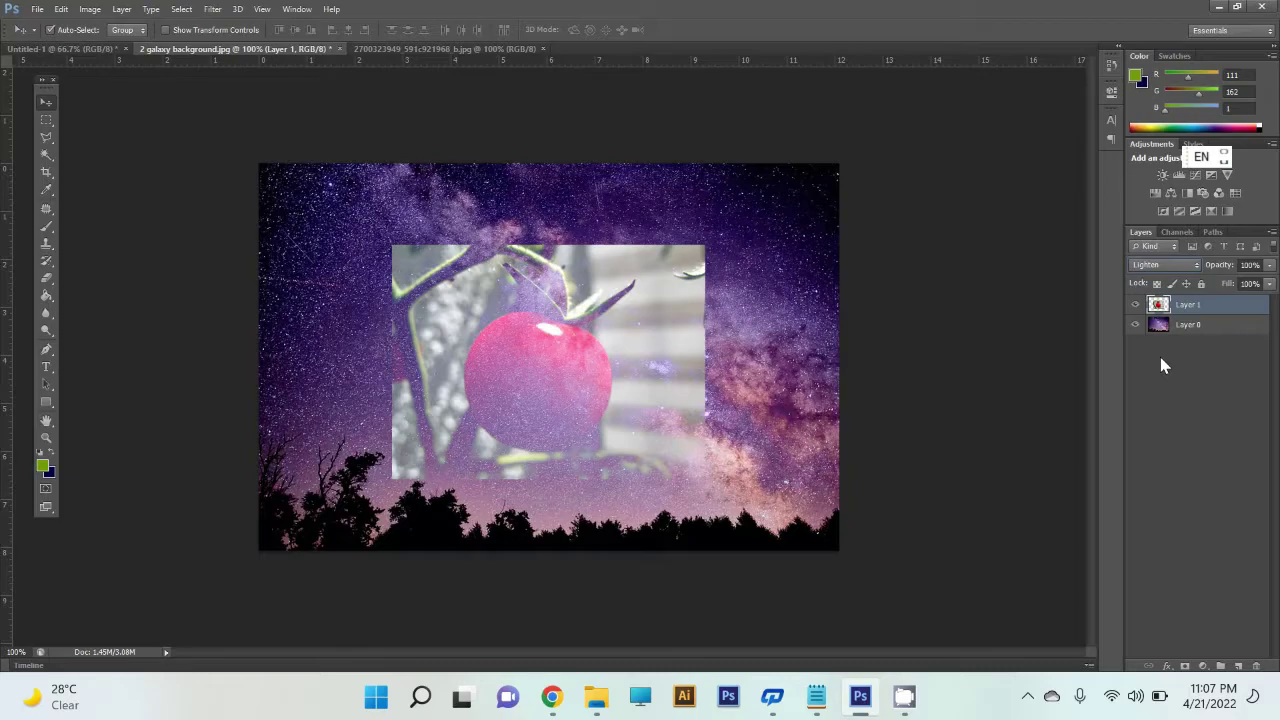
Try Screen blending on tomato Layer 1, then switch it to Overlay.
click(1152, 265)
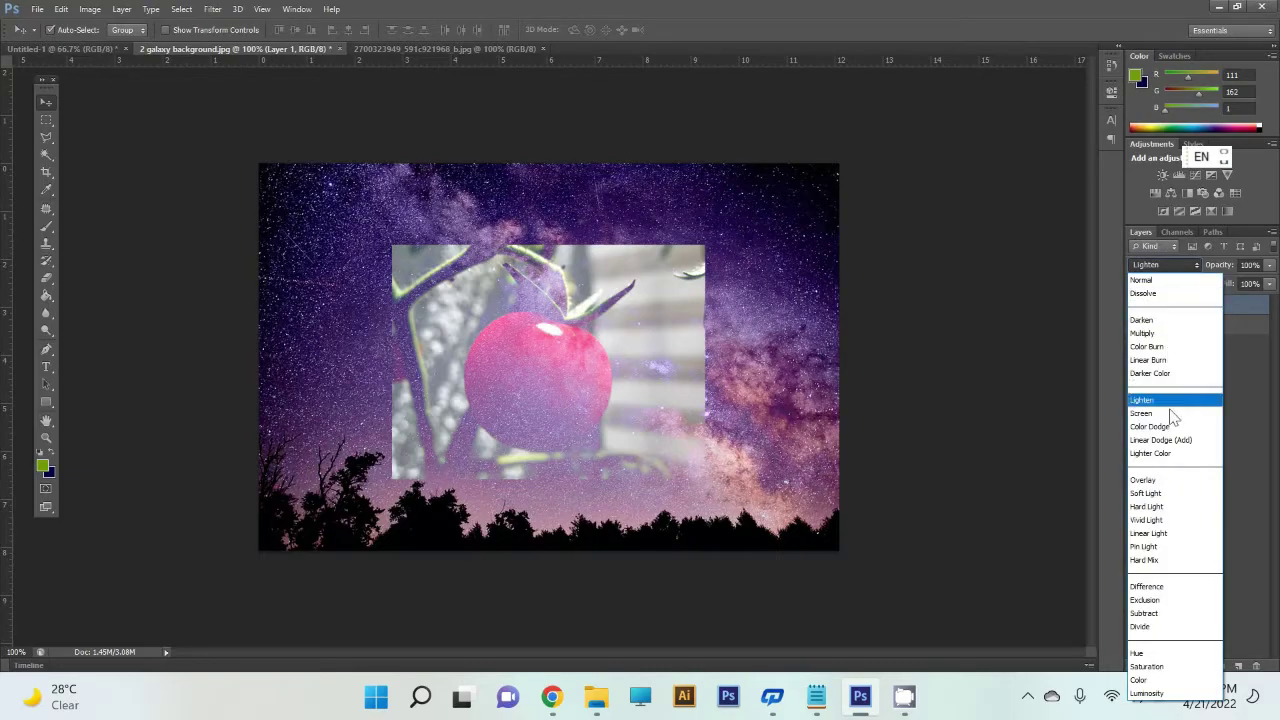
click(1160, 413)
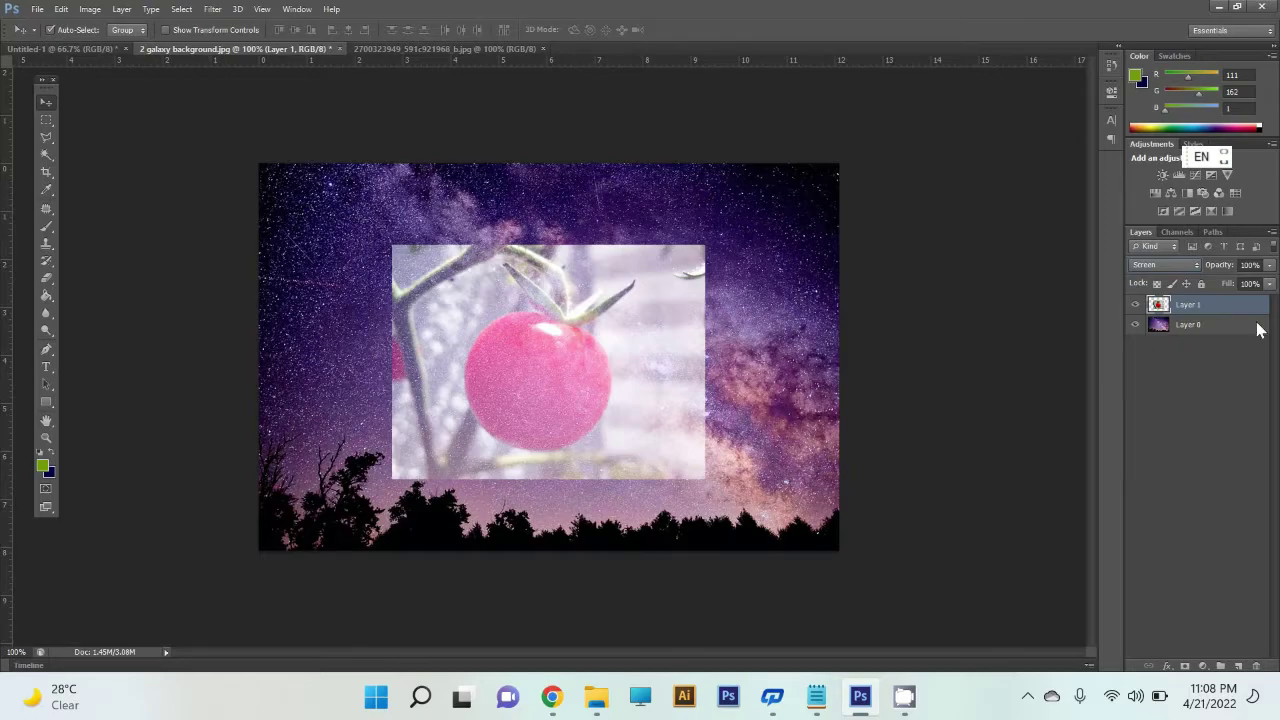
click(1145, 264)
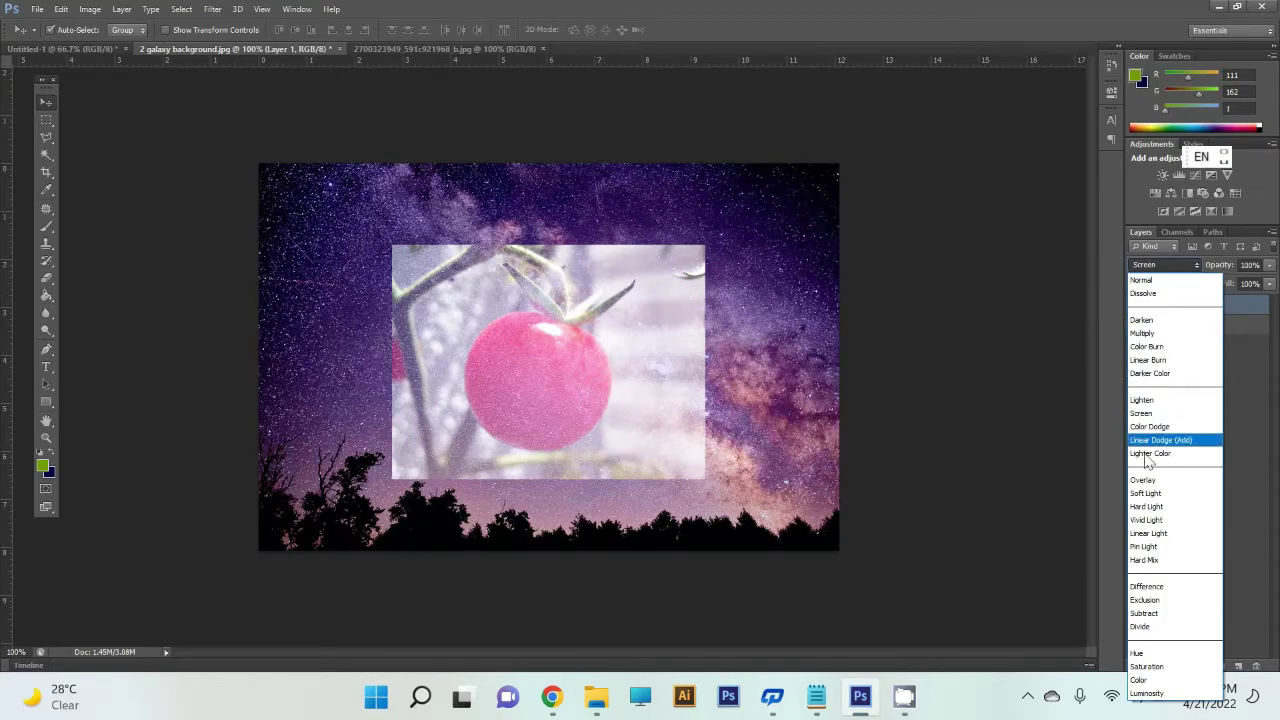
click(1150, 414)
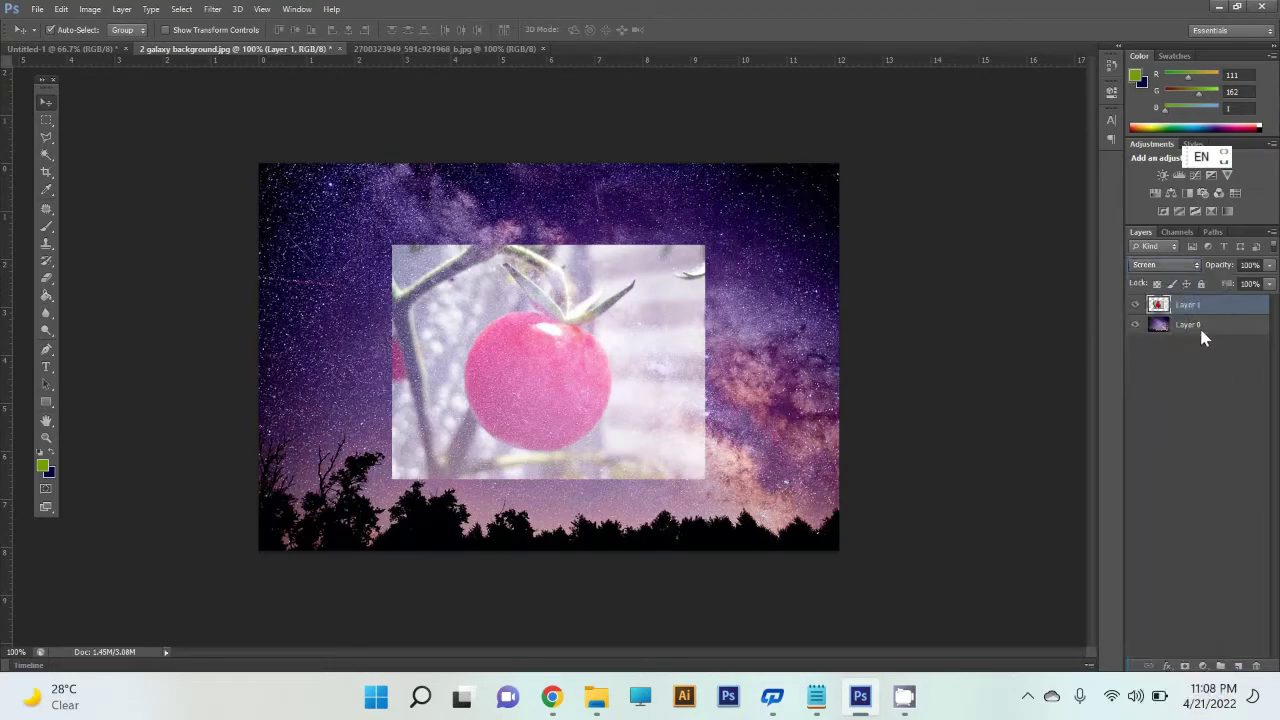
click(1178, 264)
click(1170, 481)
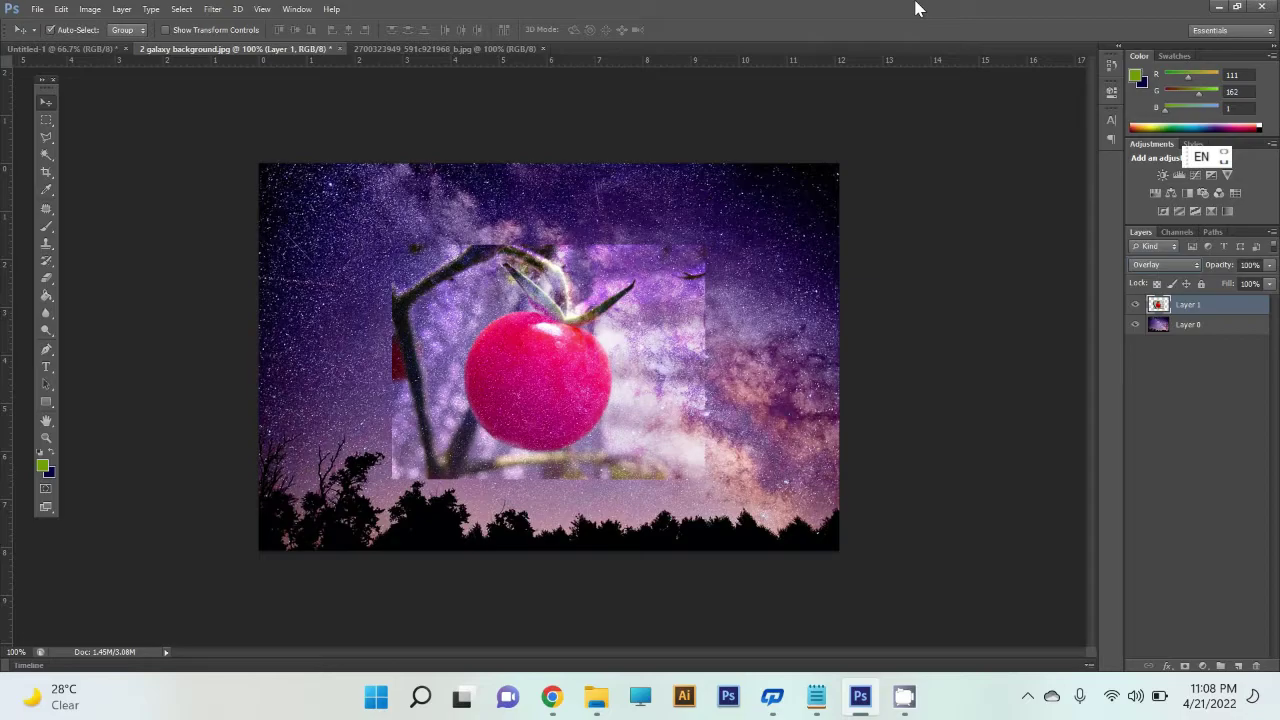
Preview Soft Light, Overlay and Hard Light blending on the tomato layer.
click(1163, 266)
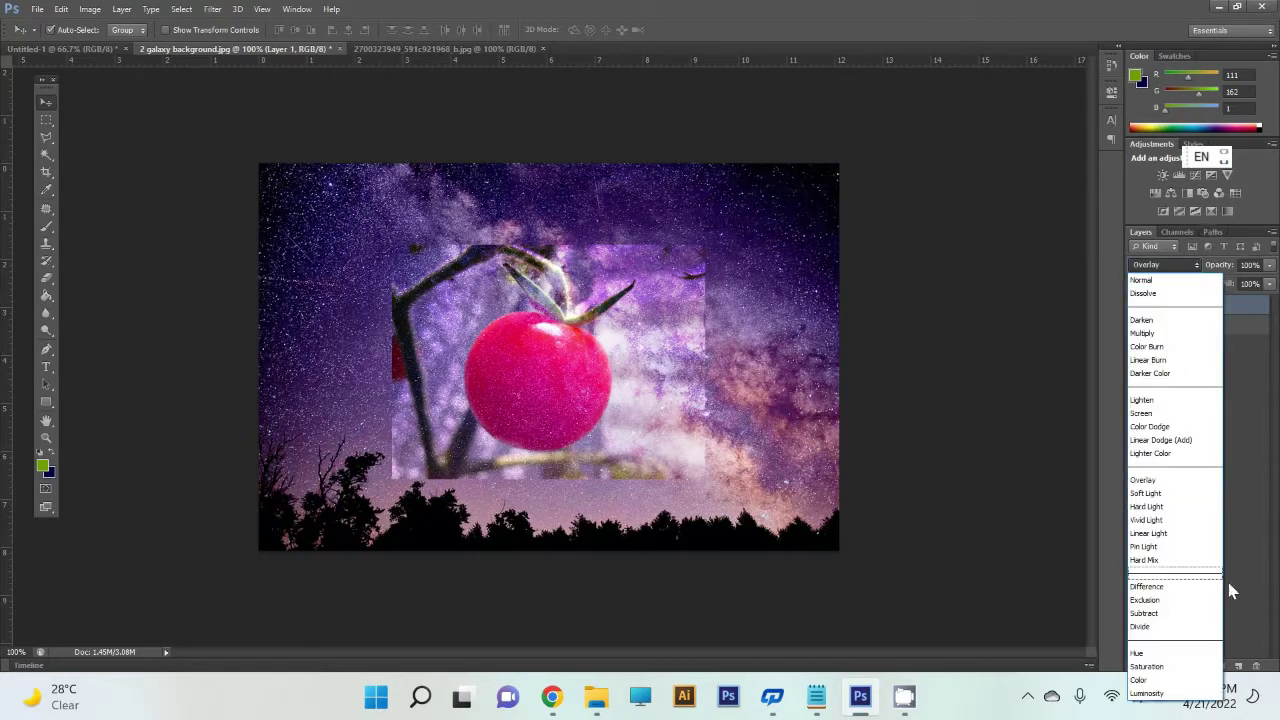
click(1172, 494)
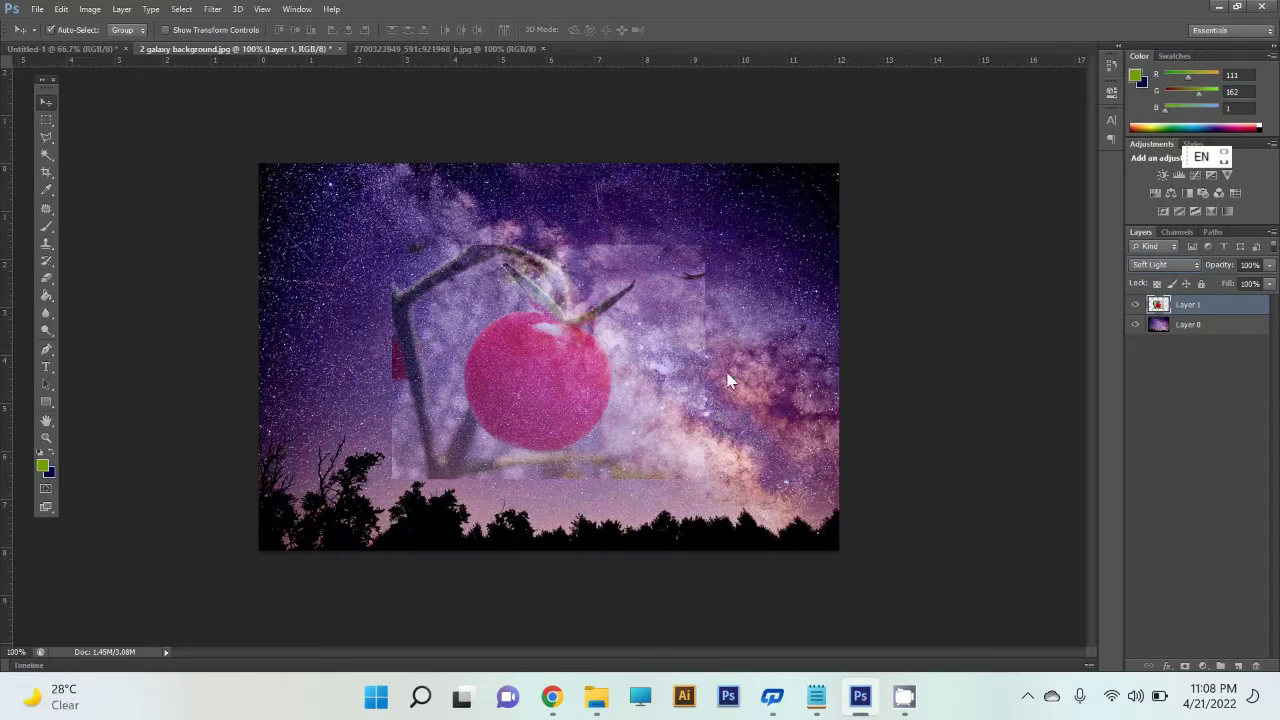
click(1180, 268)
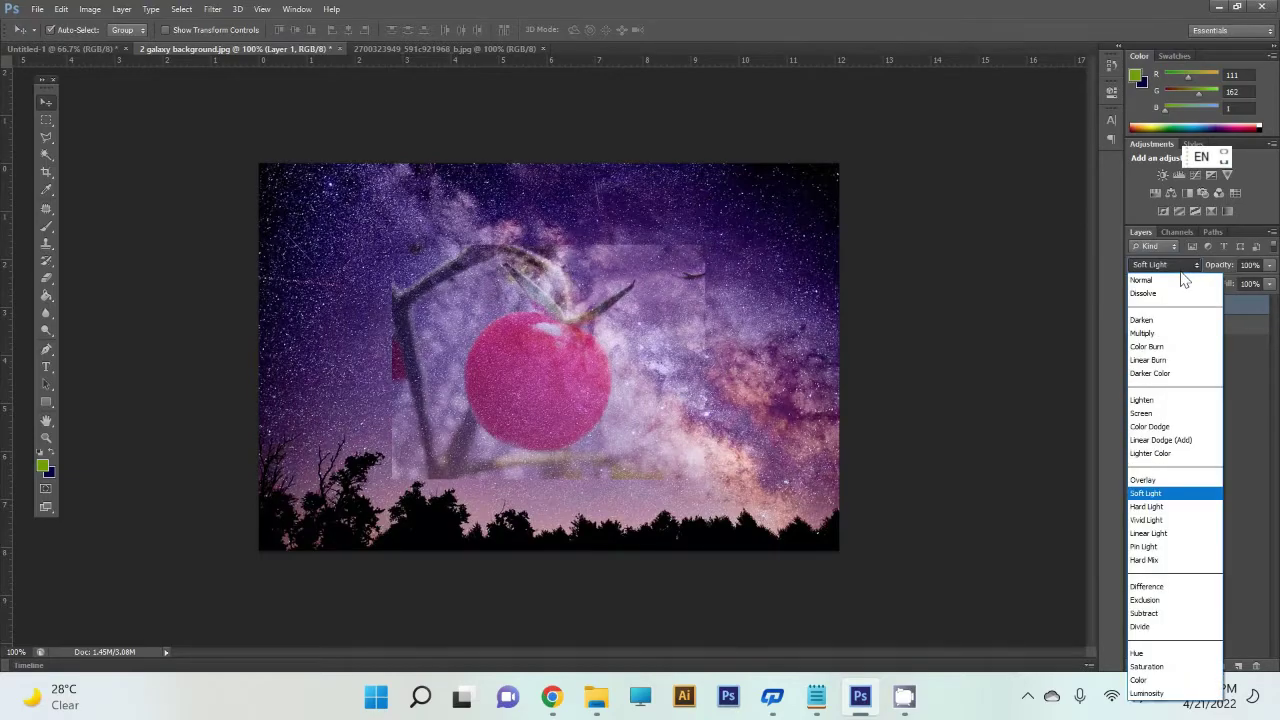
click(1176, 488)
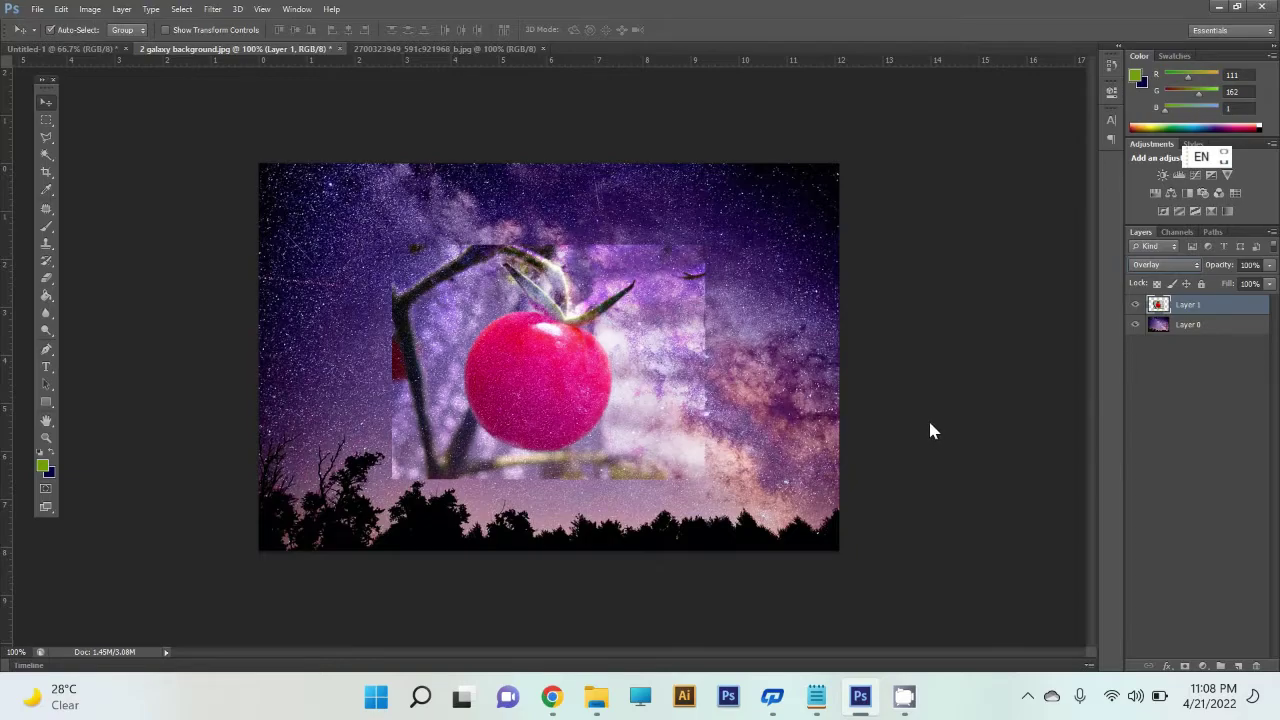
click(1178, 265)
click(1176, 507)
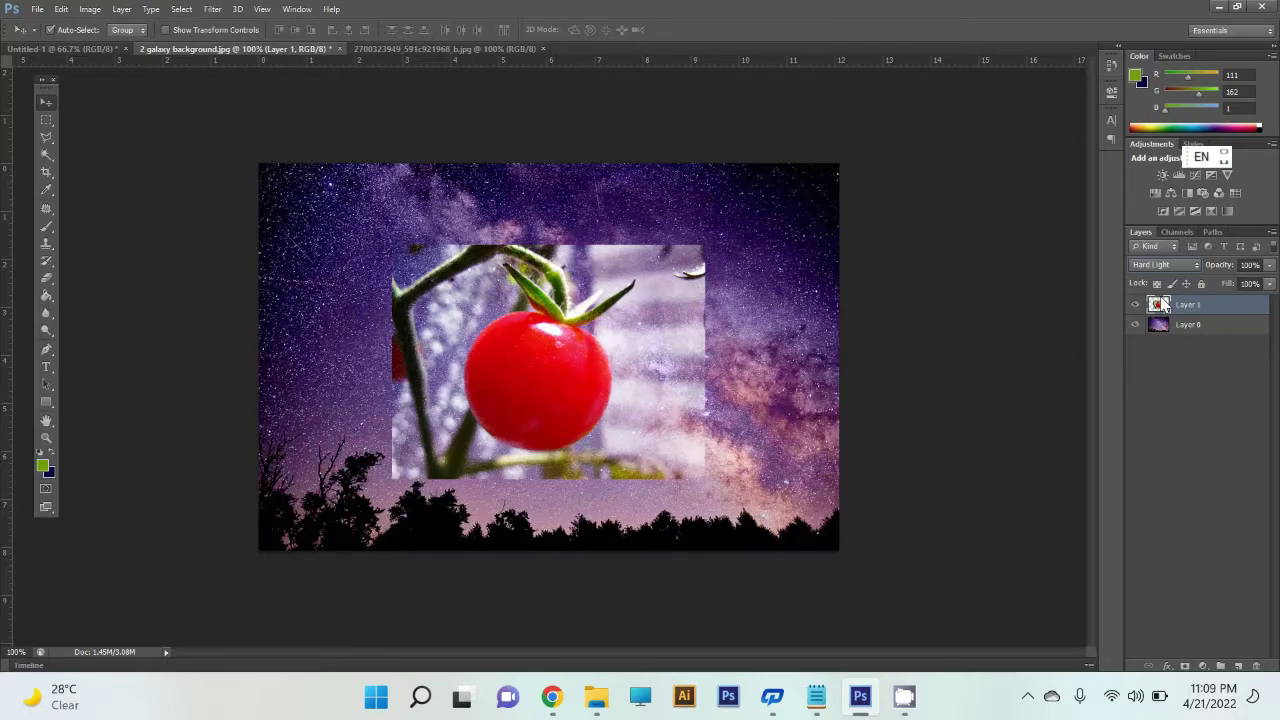
Return the tomato layer's blend mode to Normal.
click(1176, 268)
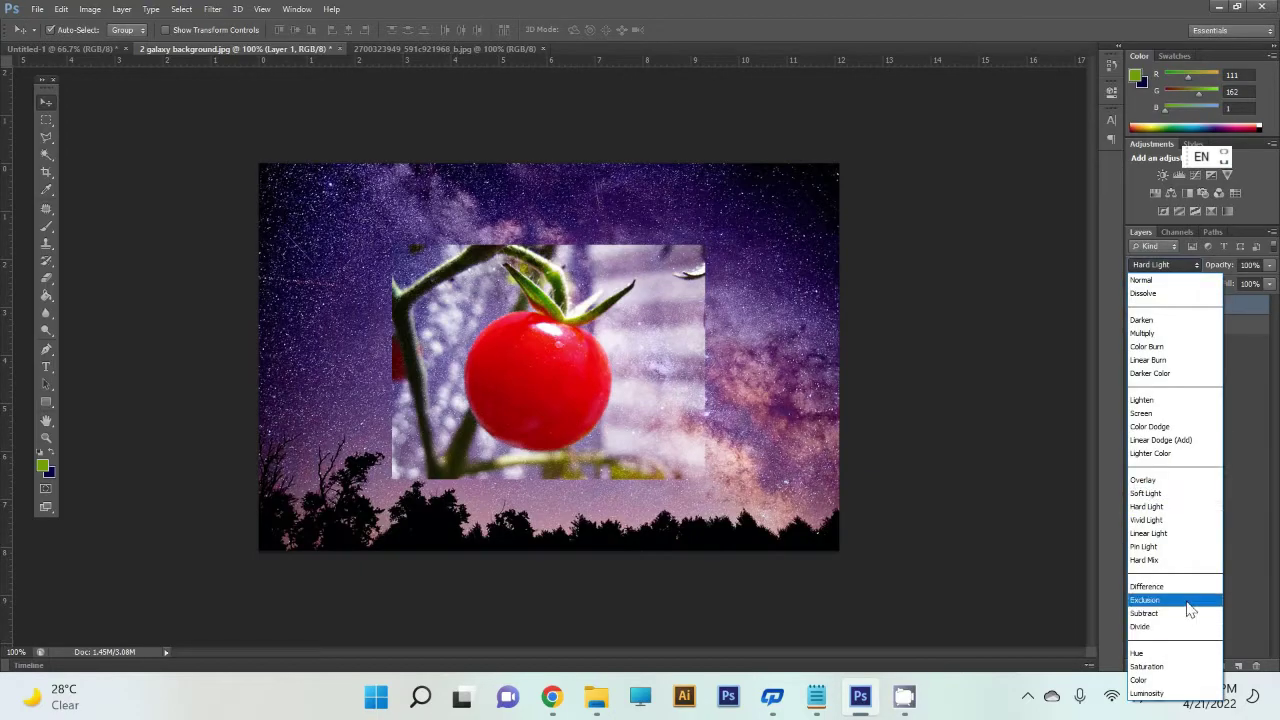
click(986, 443)
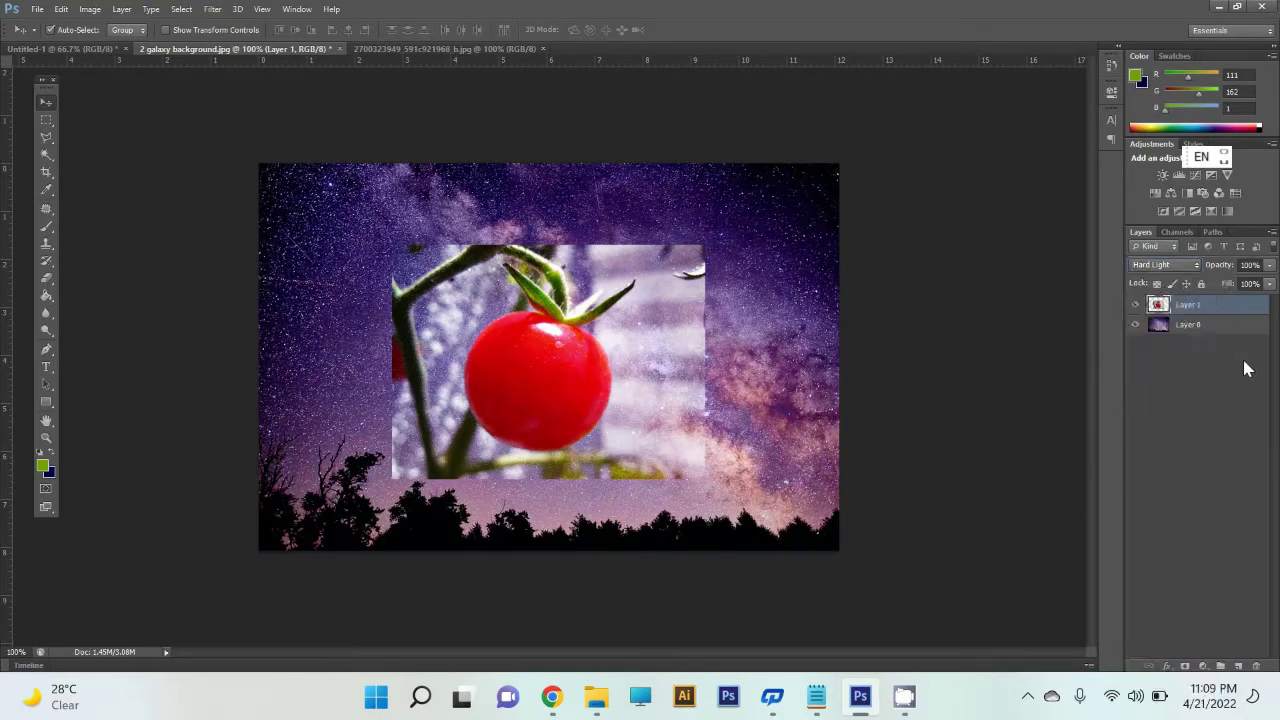
click(1178, 266)
click(1150, 272)
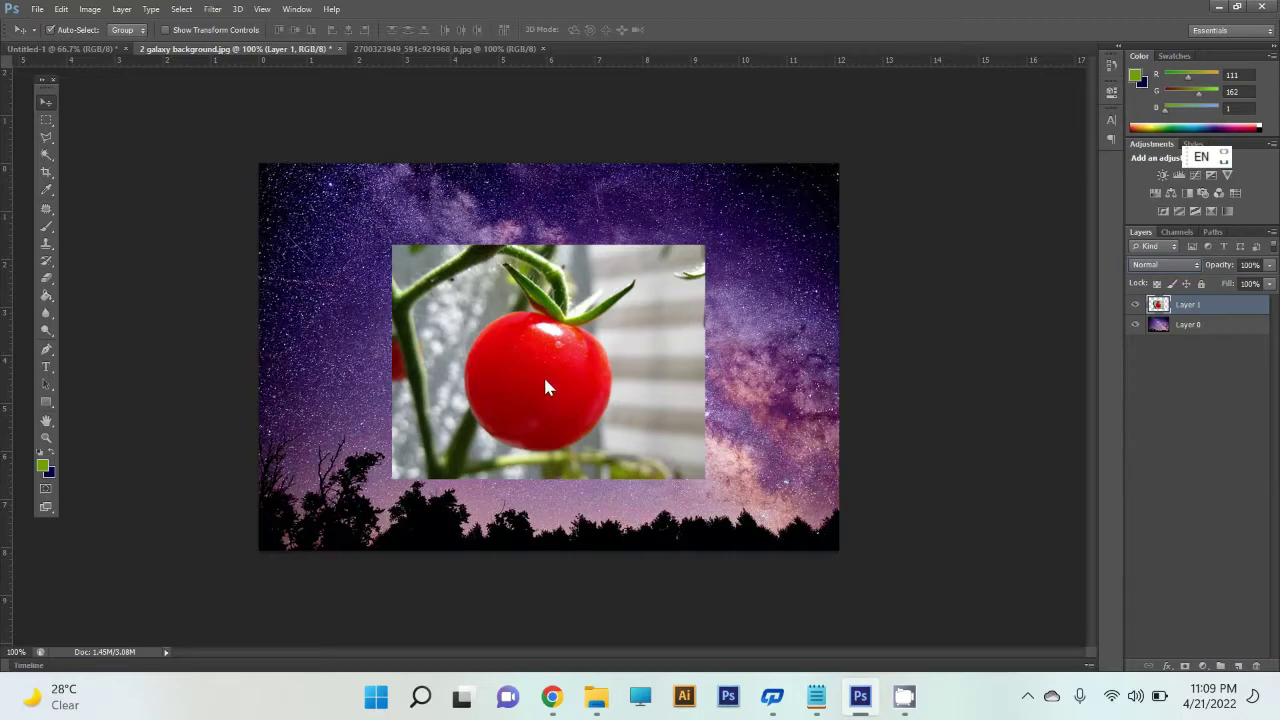
Zoom to 200% and brush over the tomato with the Quick Selection Tool to select it.
key(alt)
key(z)
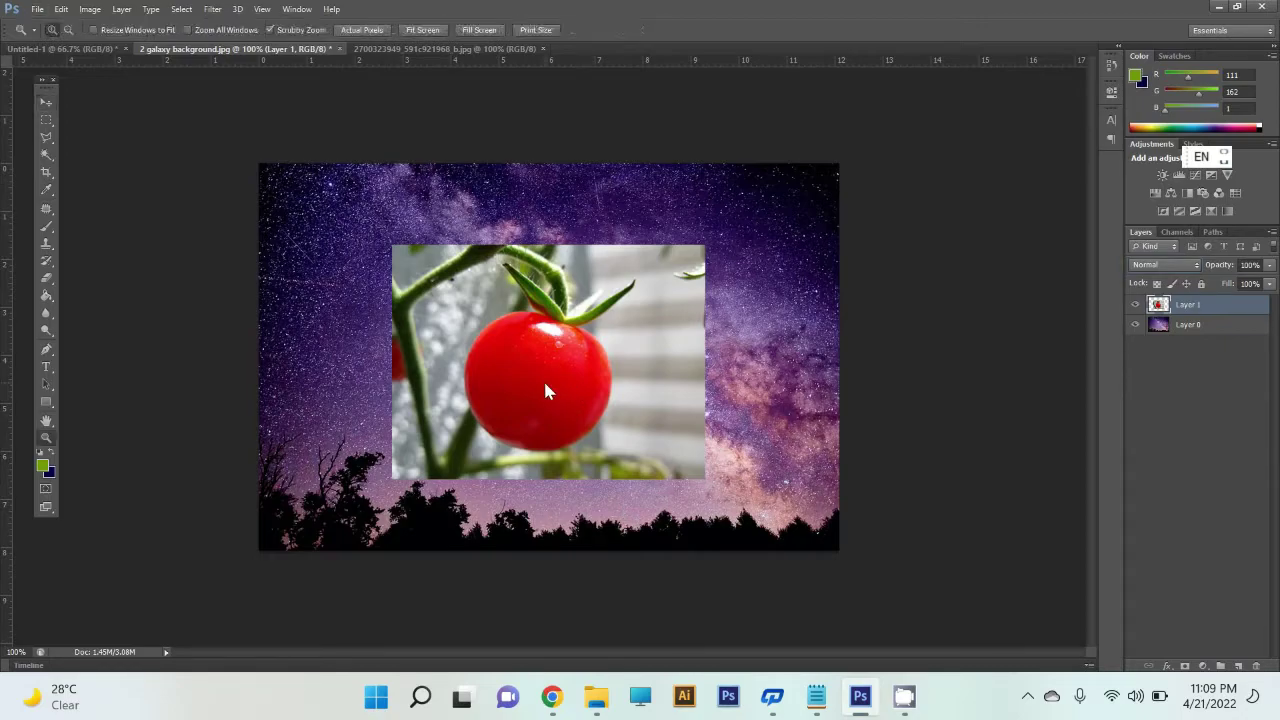
click(543, 383)
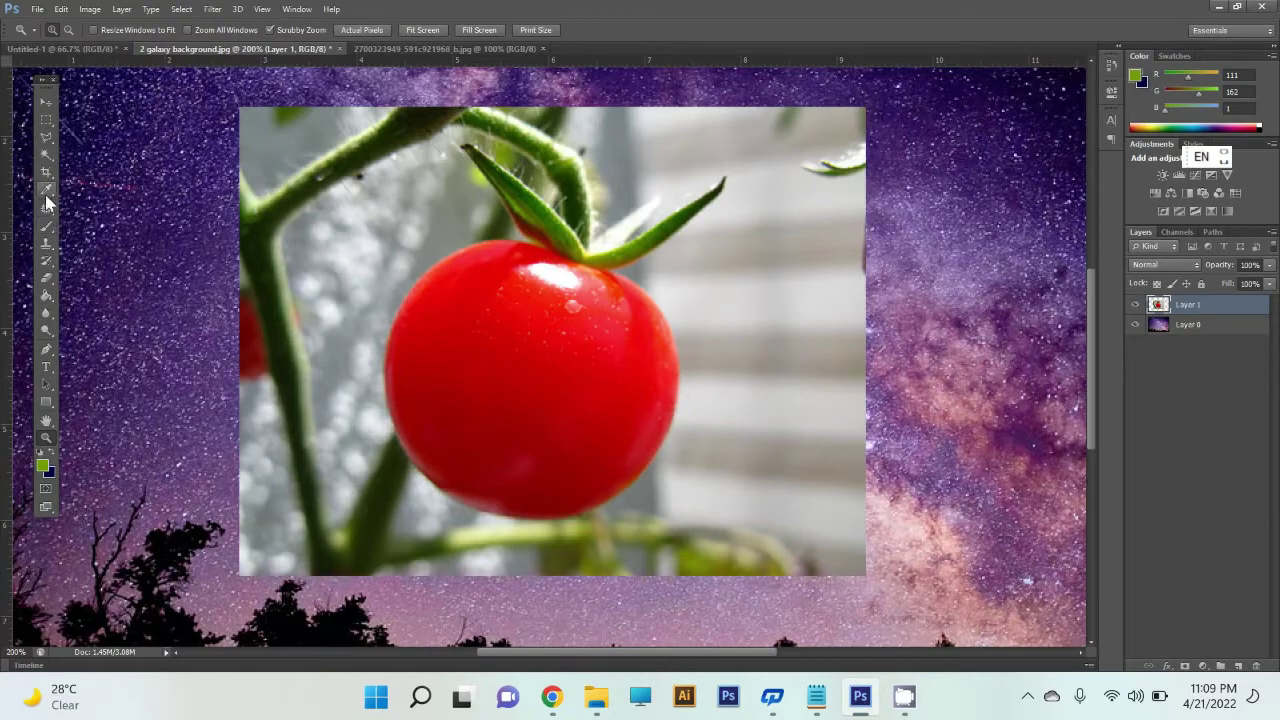
click(49, 160)
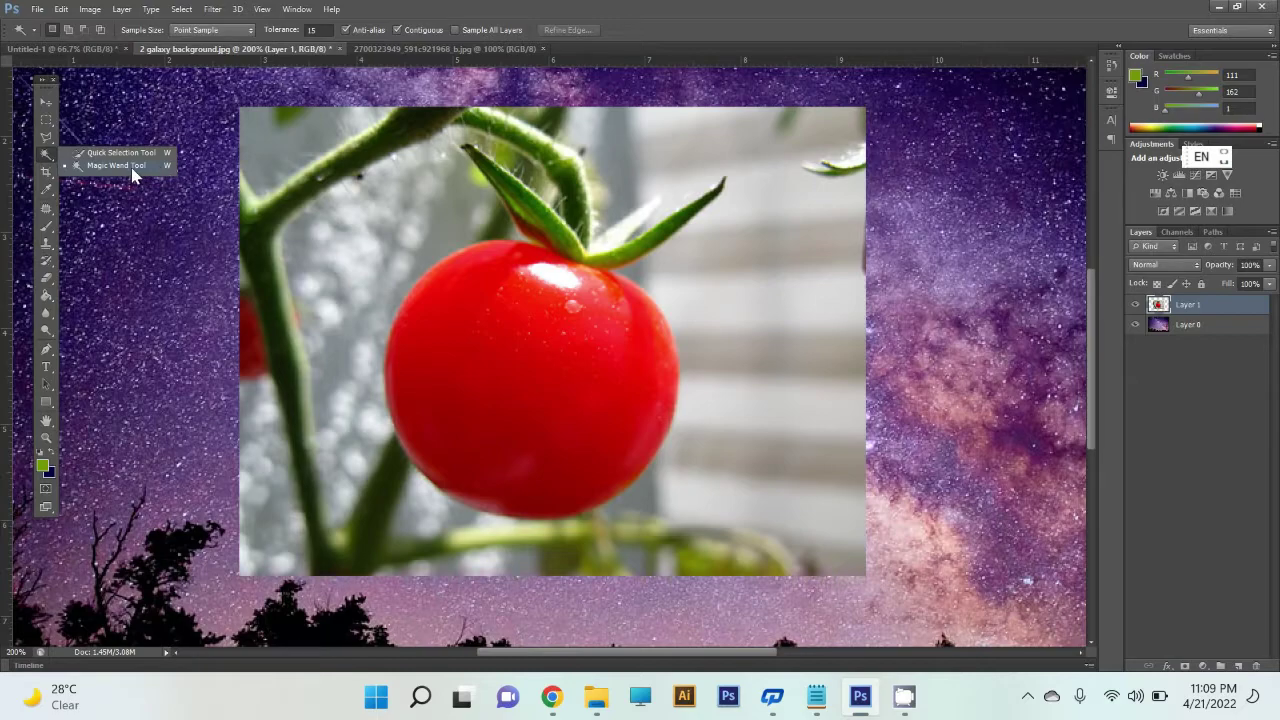
click(122, 153)
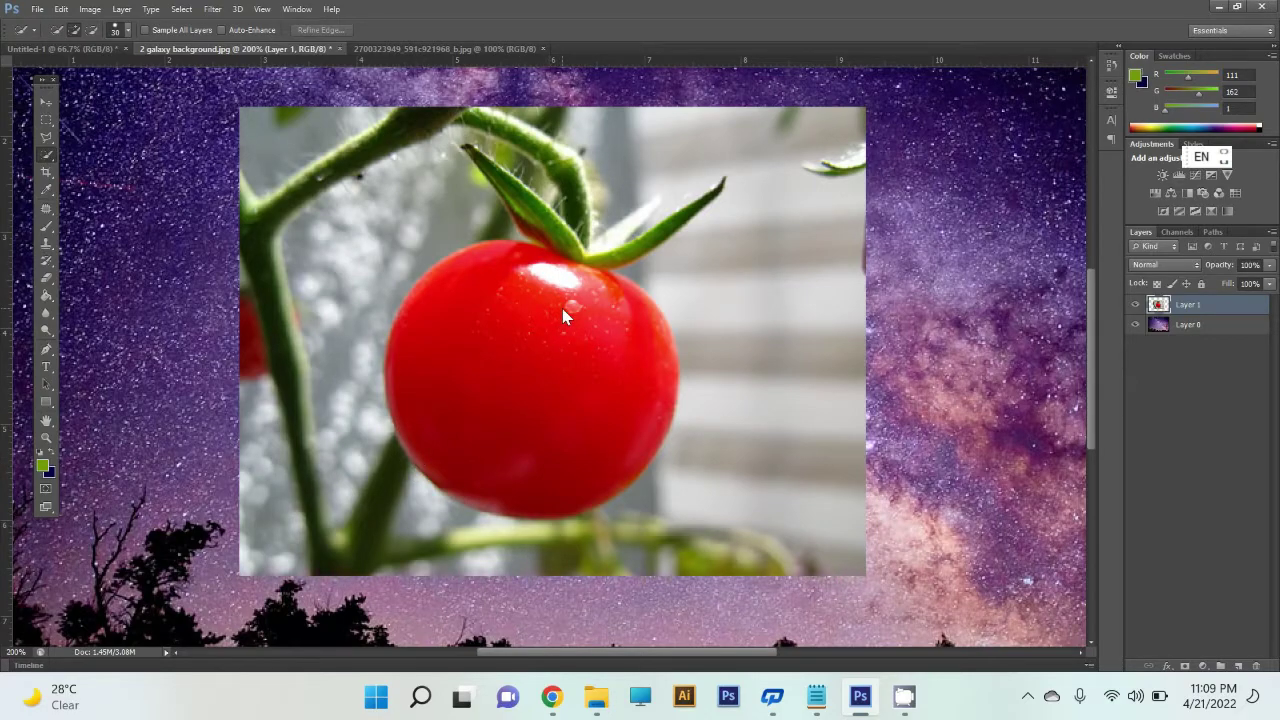
drag(513, 294, 569, 318)
click(1165, 266)
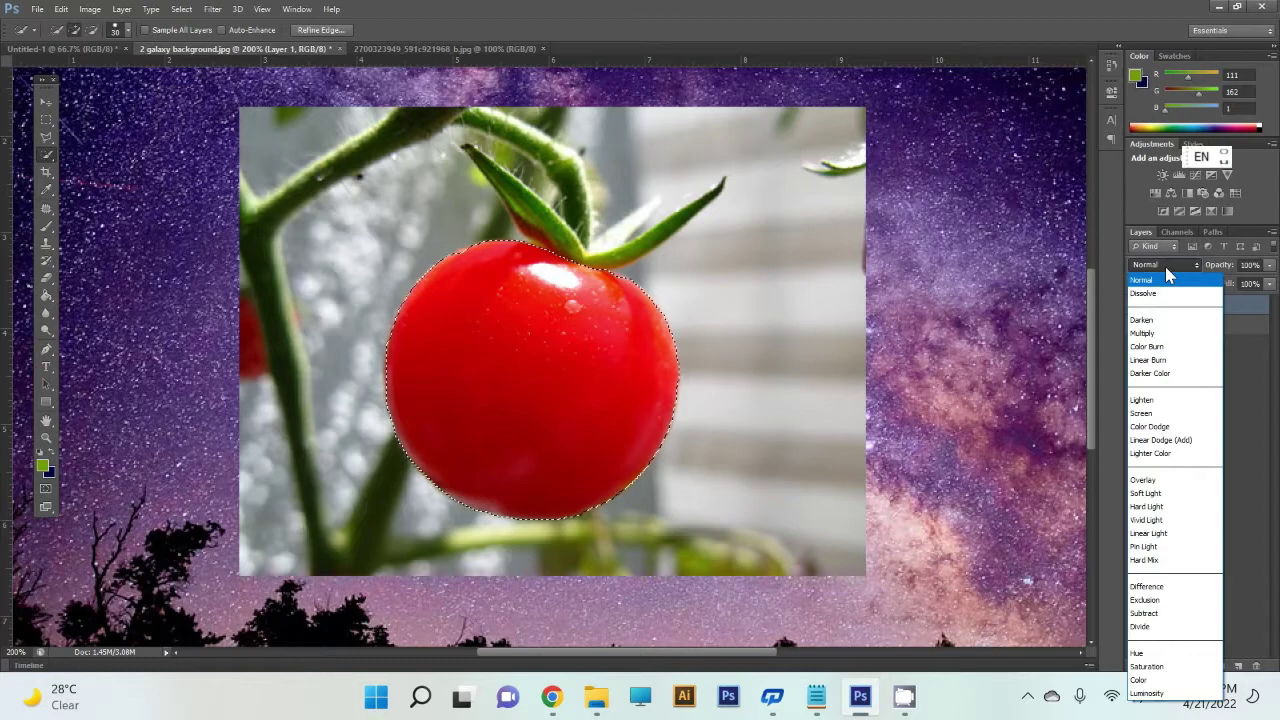
click(1265, 466)
Add Layer 2, fill the tomato selection with foreground green, and toggle its visibility to compare.
click(1238, 666)
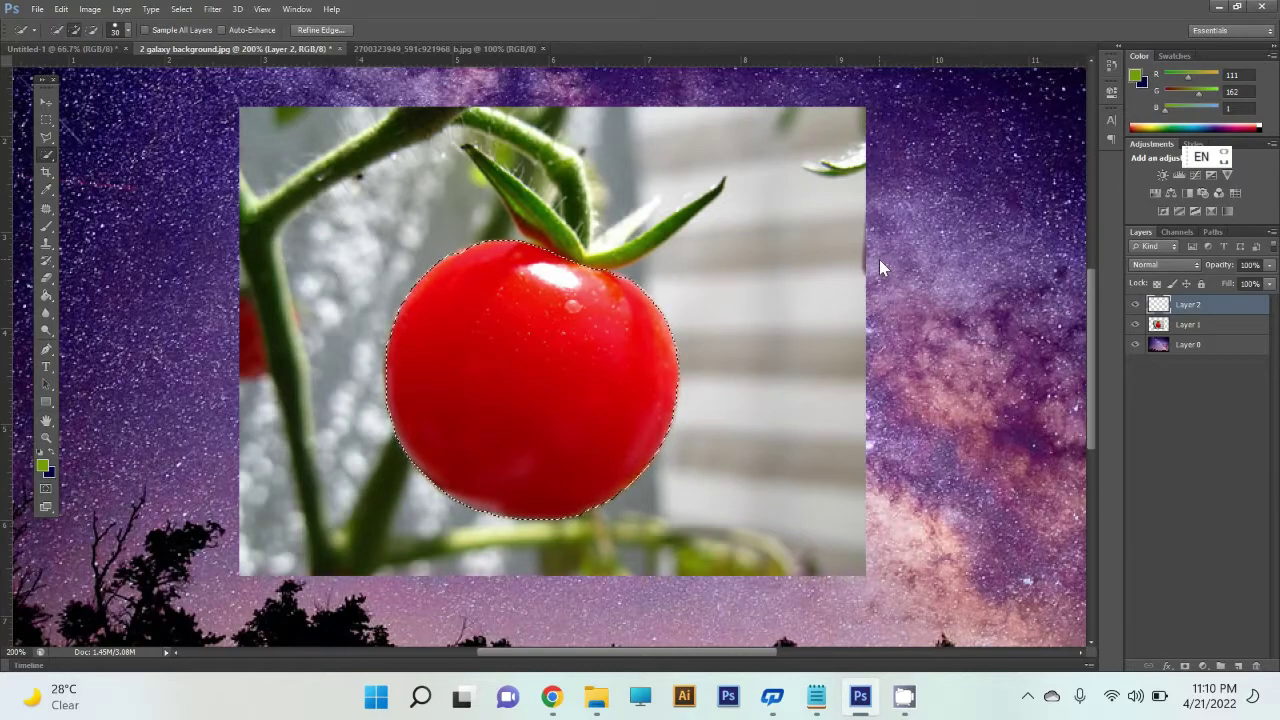
key(alt+BackSpace)
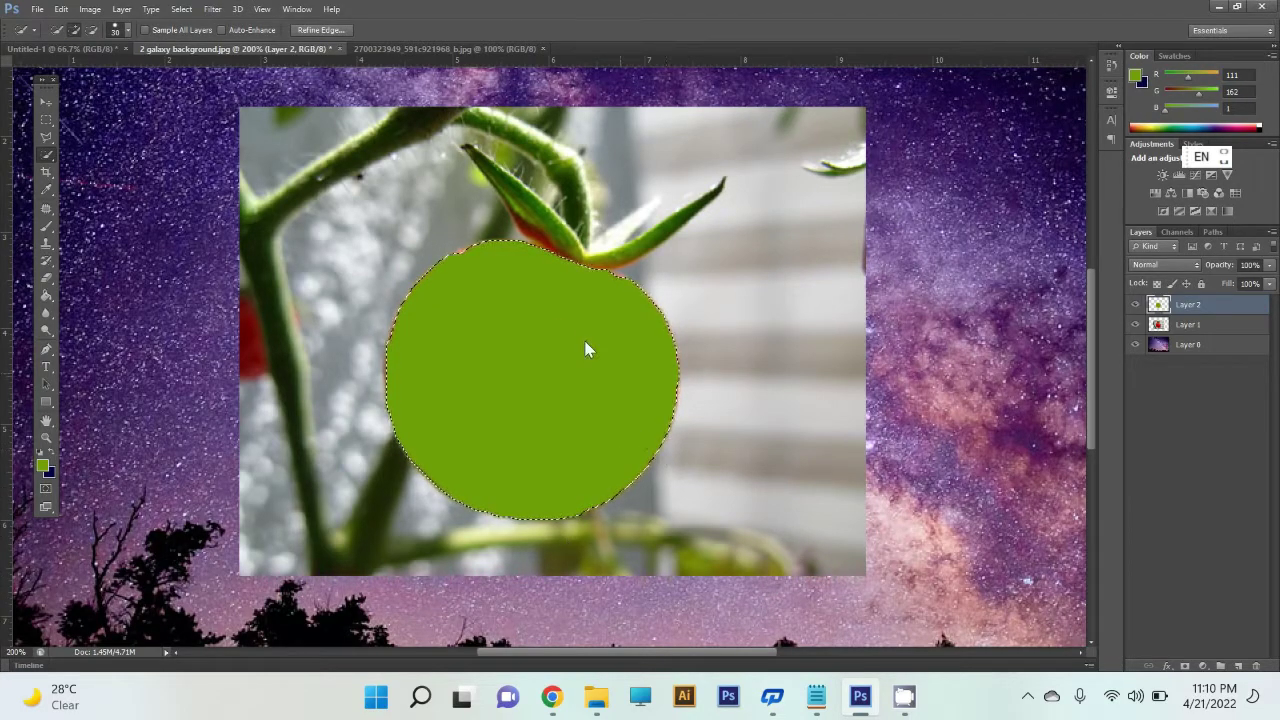
scroll(611, 350, down, 2)
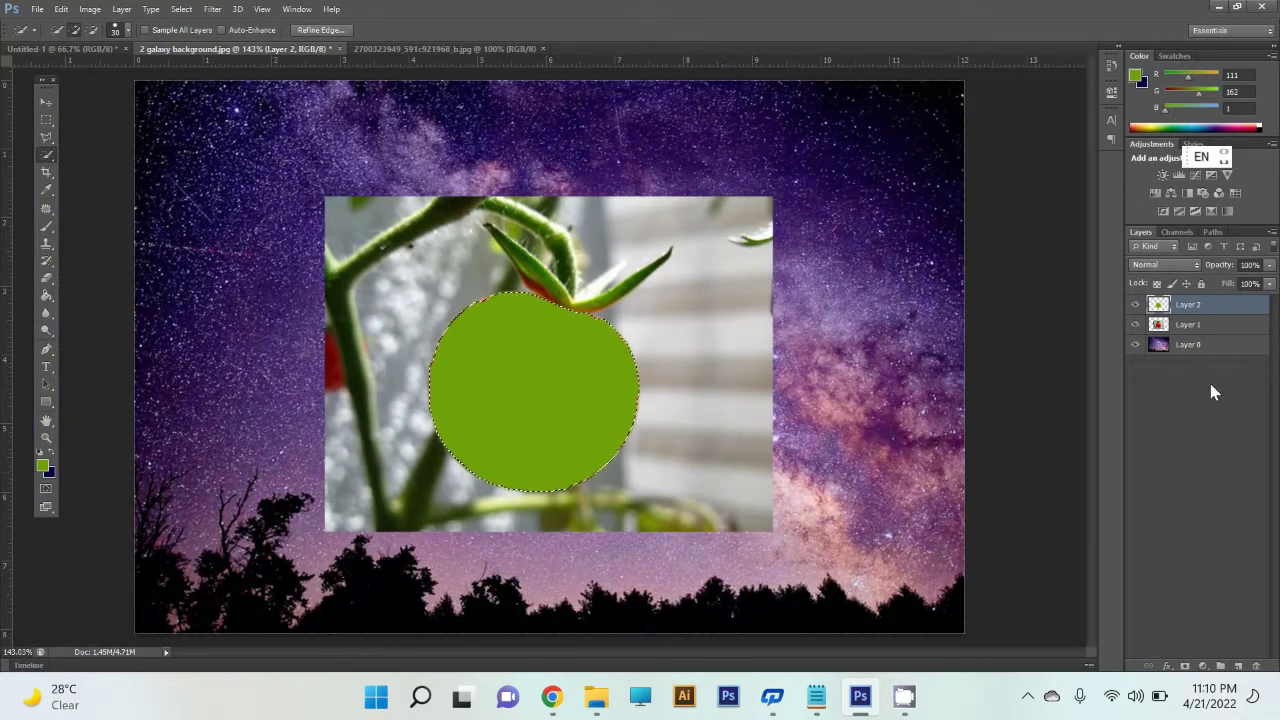
click(1136, 305)
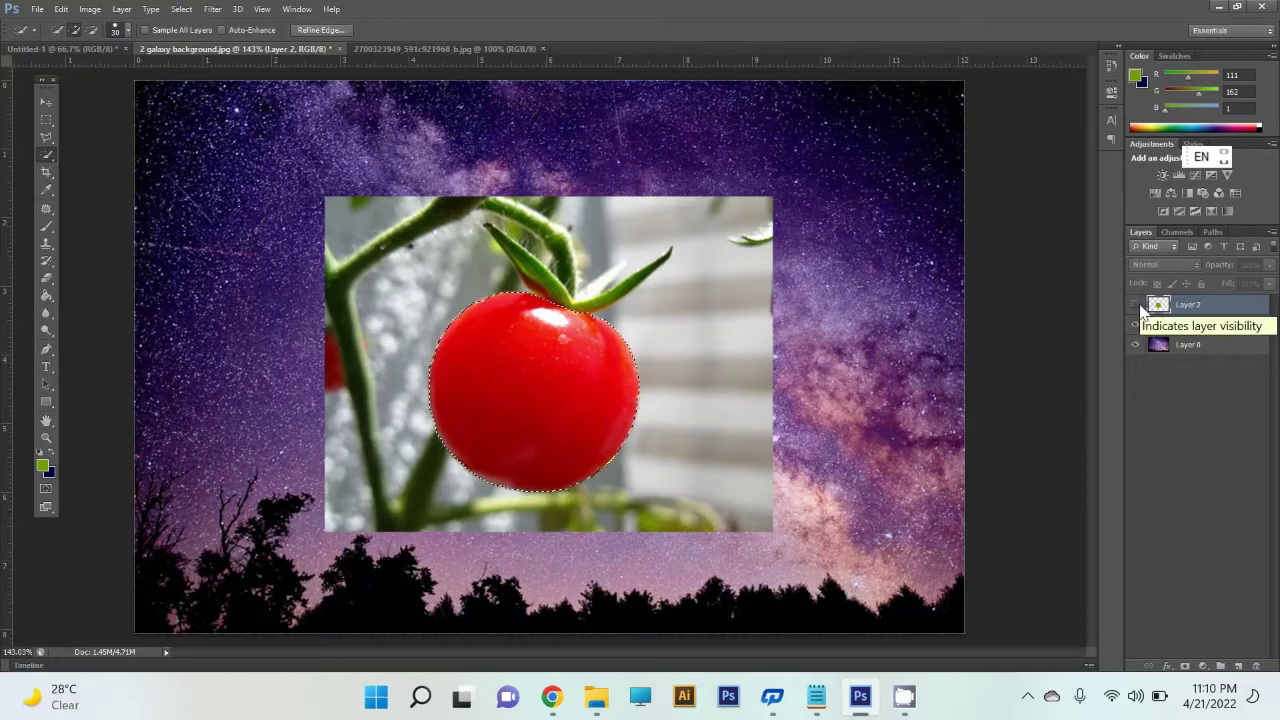
click(1137, 306)
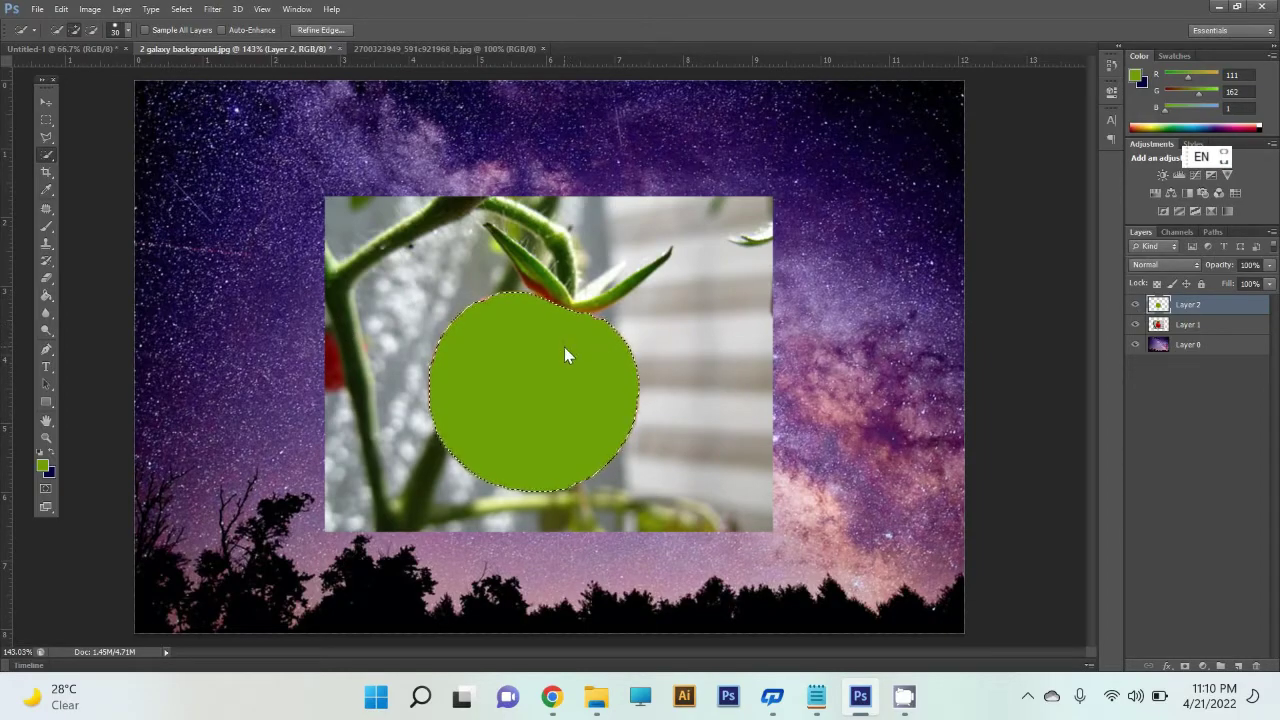
Set Layer 2 to Color blending, deselect, and zoom out to the whole image.
click(1159, 264)
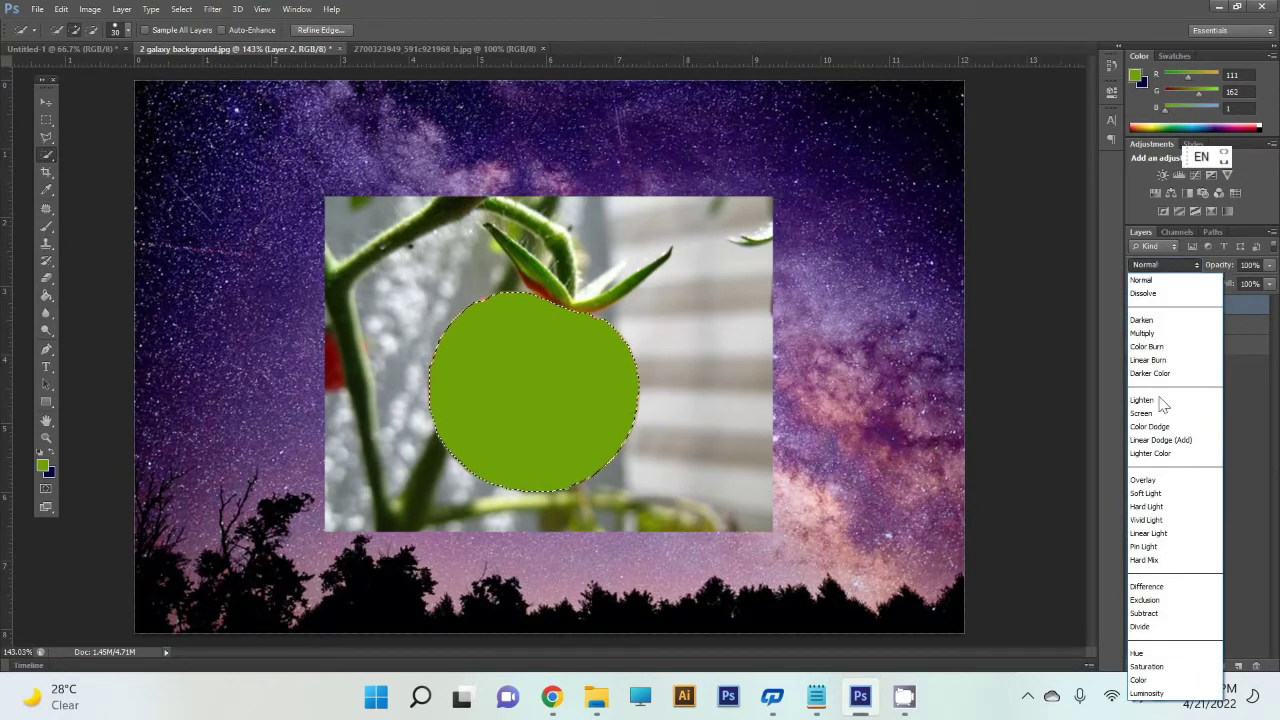
click(1188, 681)
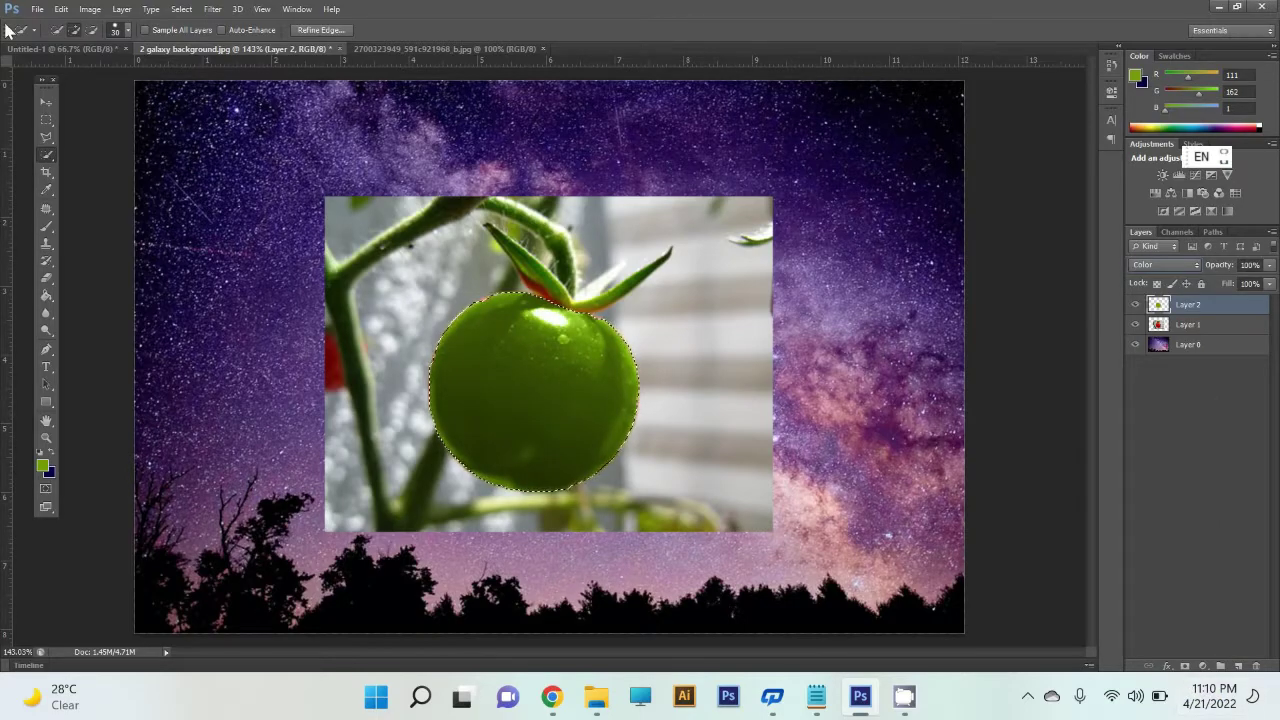
key(ctrl+d)
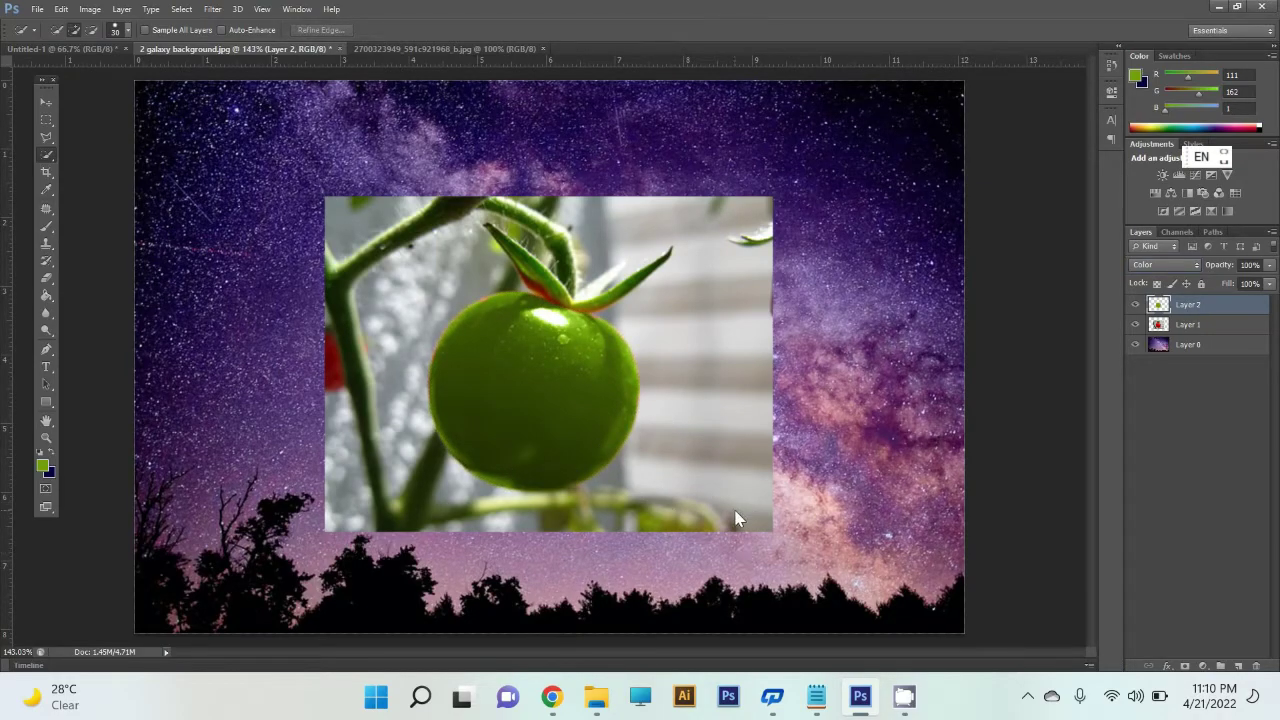
key(z)
alt+click(607, 472)
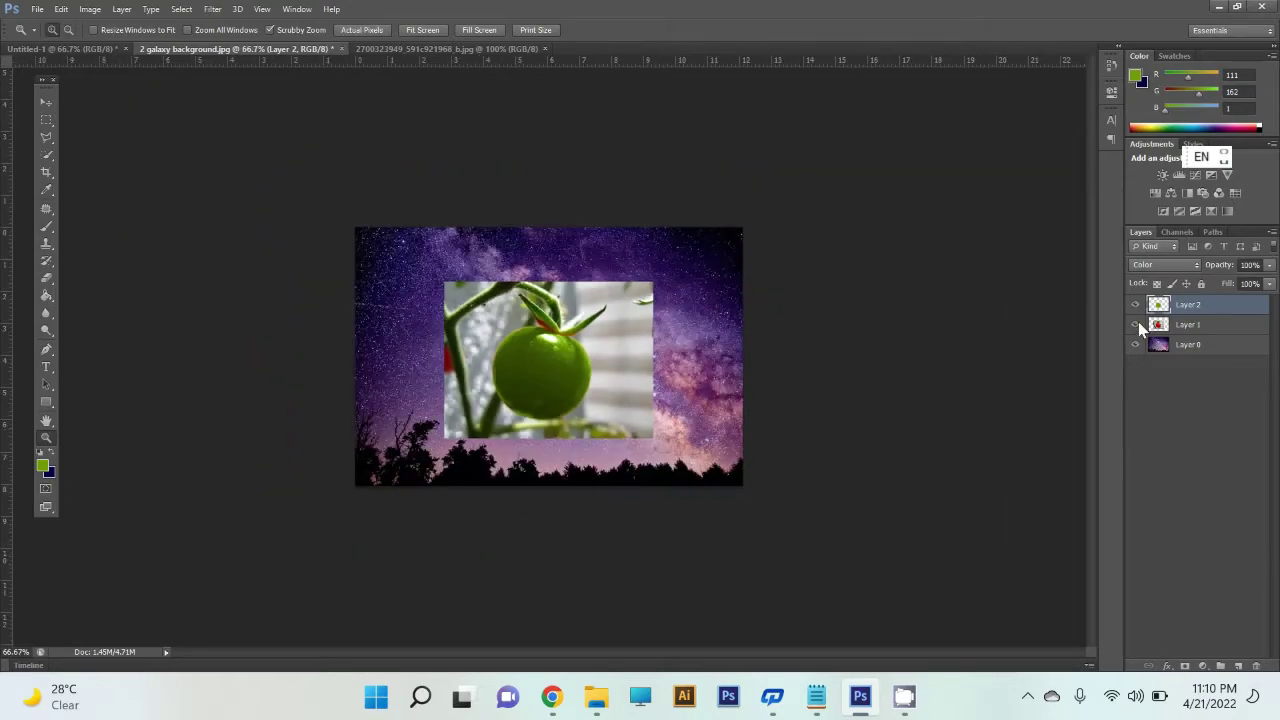
Toggle the green Layer 2's visibility to compare it with the original tomato.
click(1135, 304)
click(1135, 304)
click(1145, 268)
key(Escape)
Switch Layer 2 to Normal blending, then back to Color with Shift+Alt+C.
click(1160, 265)
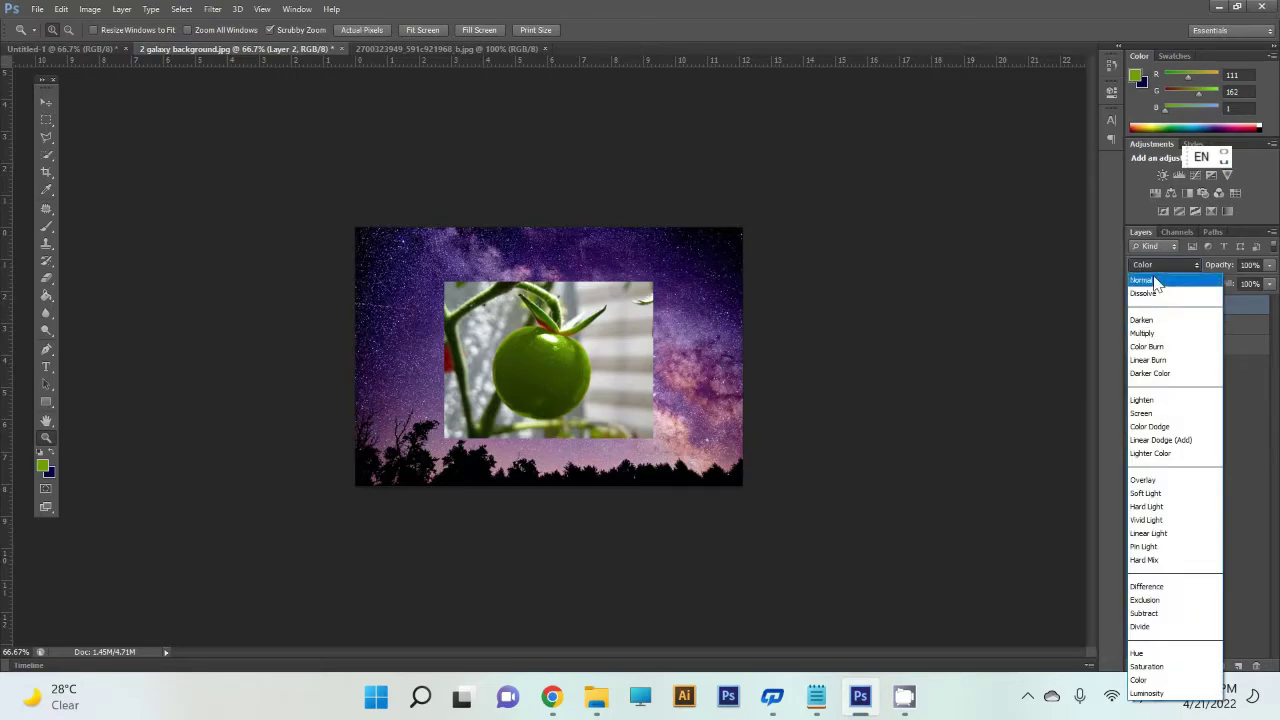
click(1155, 283)
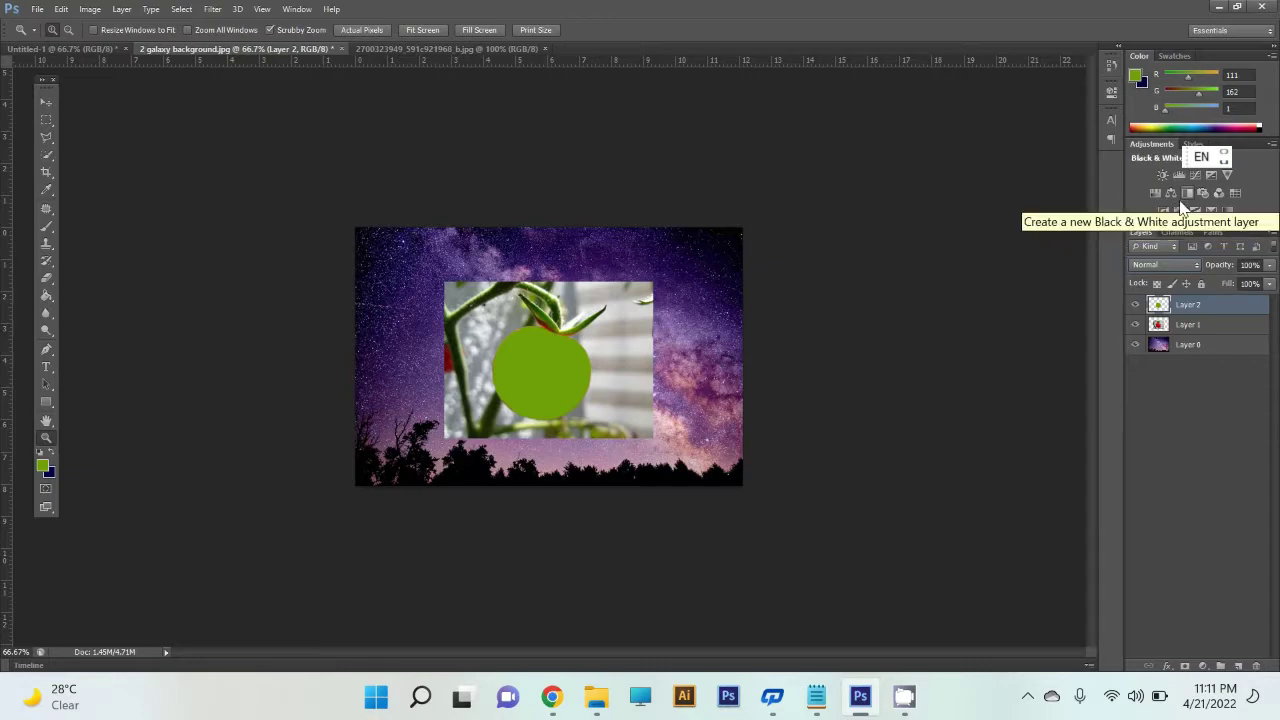
key(5)
key(0)
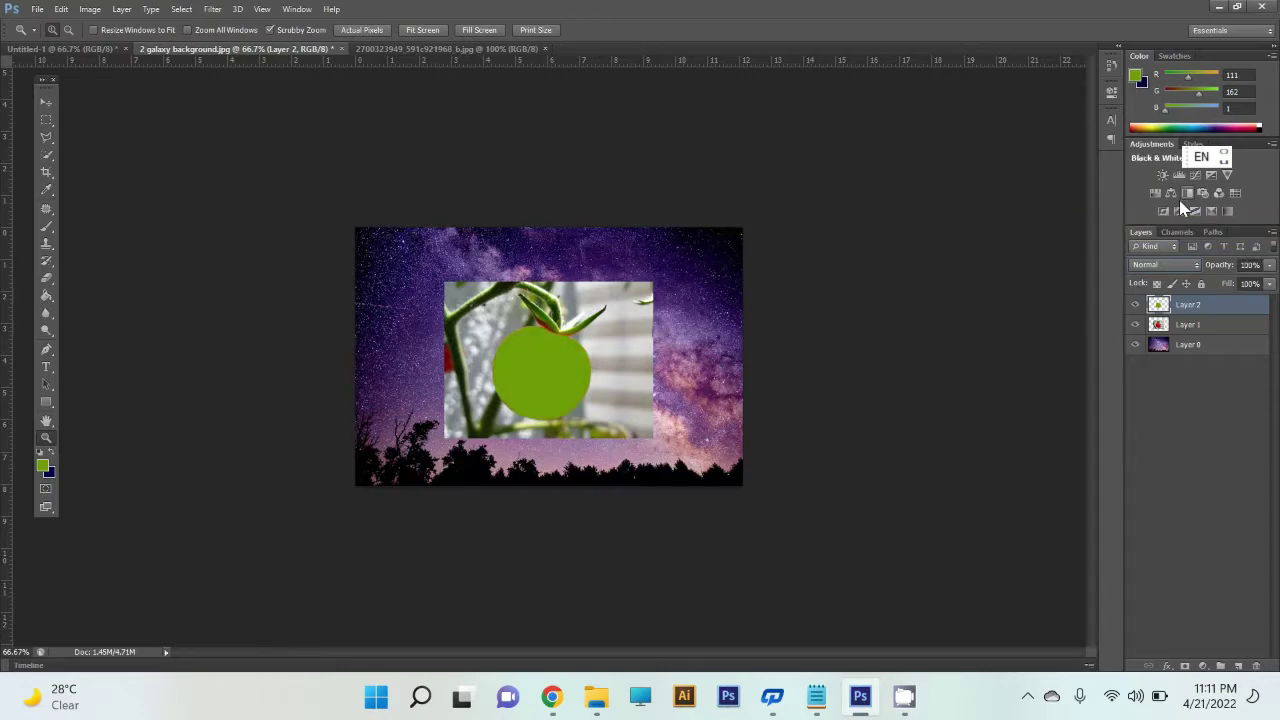
key(shift+alt+c)
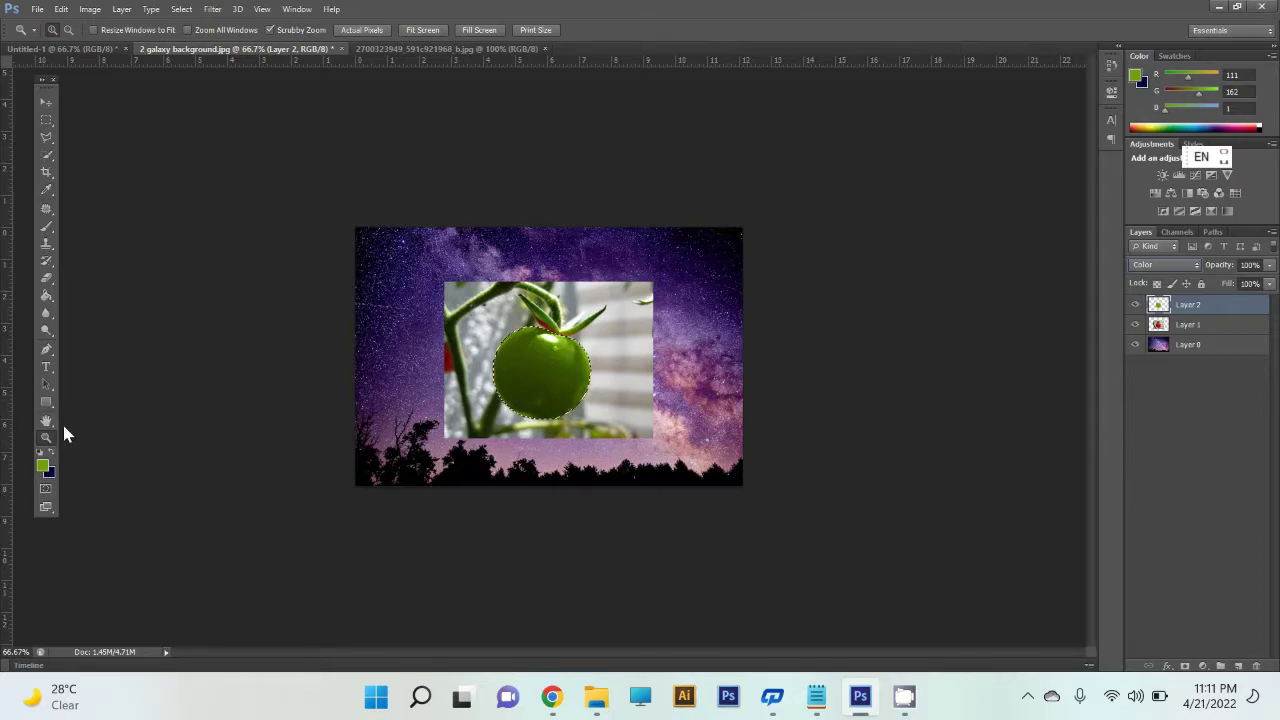
Add Layer 3 filled with background navy in Color mode, hide Layer 2, and deselect.
click(1238, 665)
key(ctrl+BackSpace)
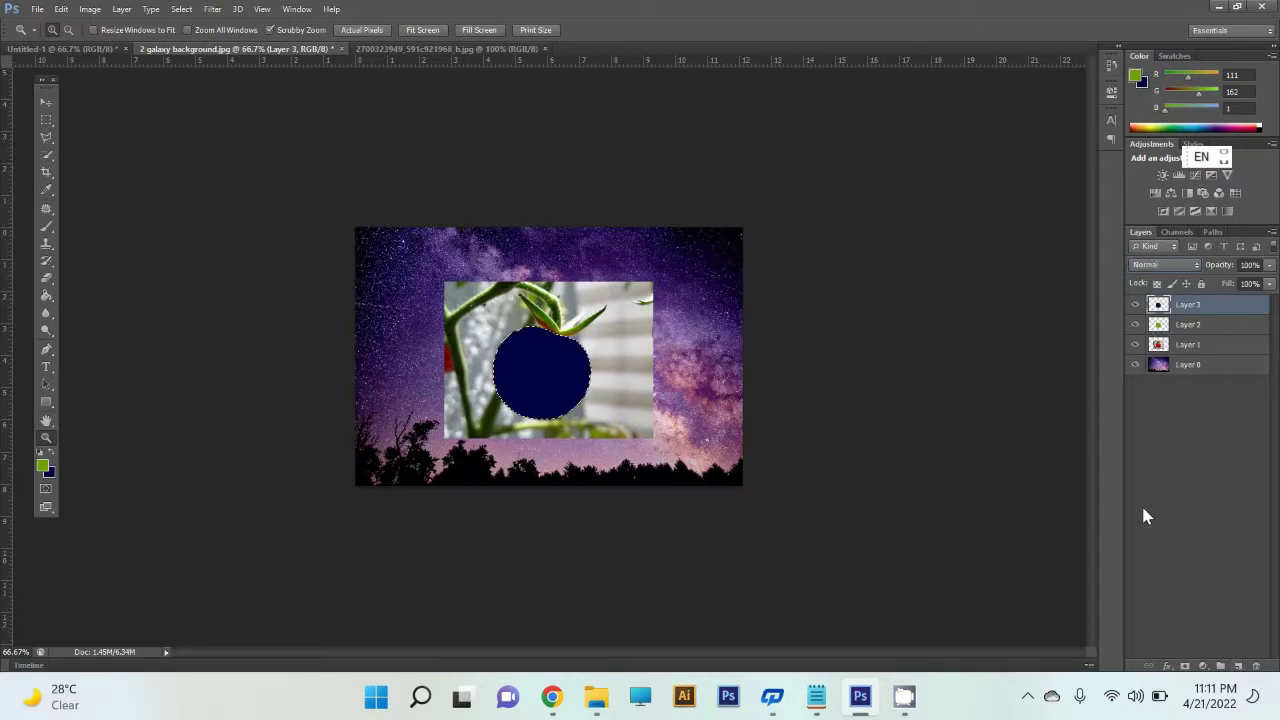
click(1135, 324)
click(1160, 265)
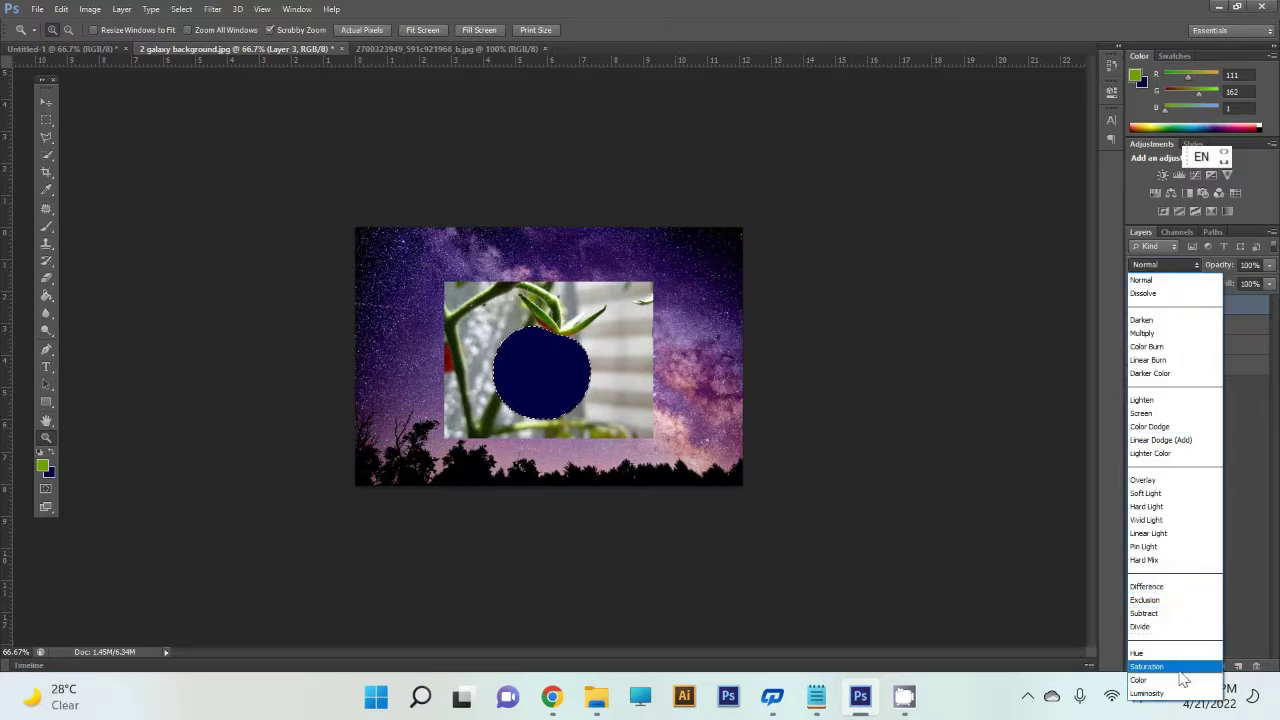
click(1140, 680)
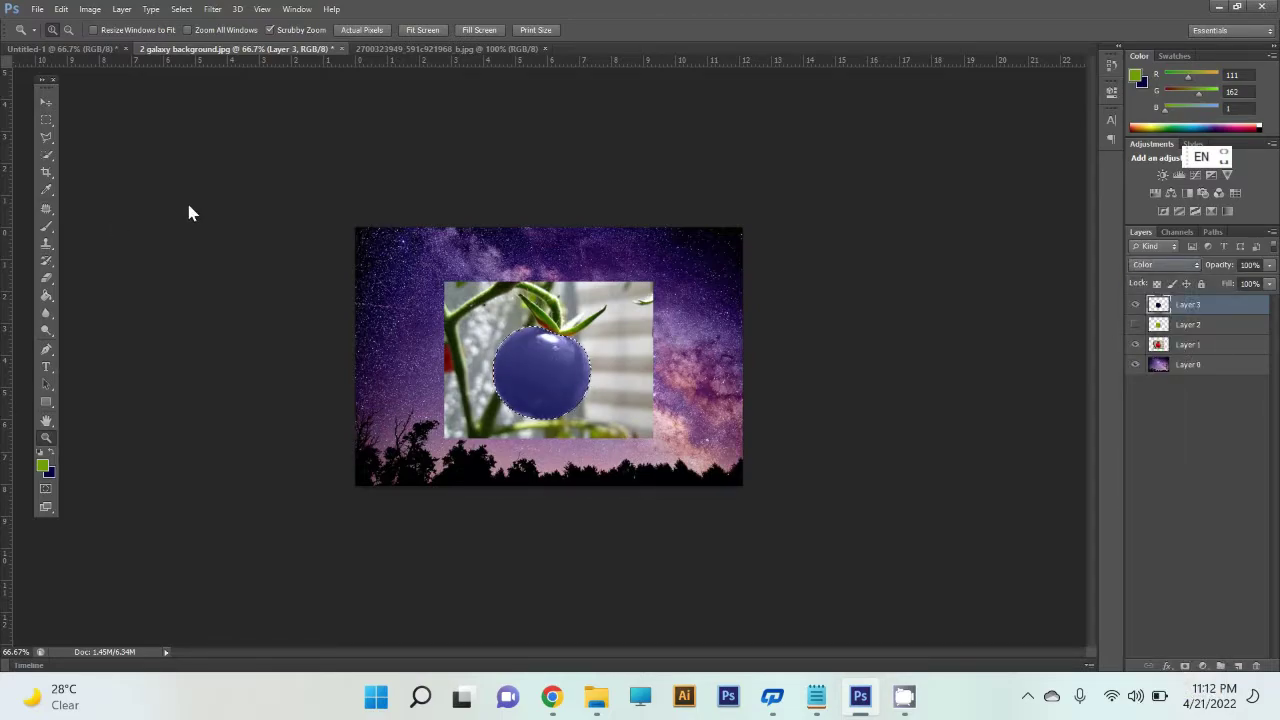
key(ctrl+d)
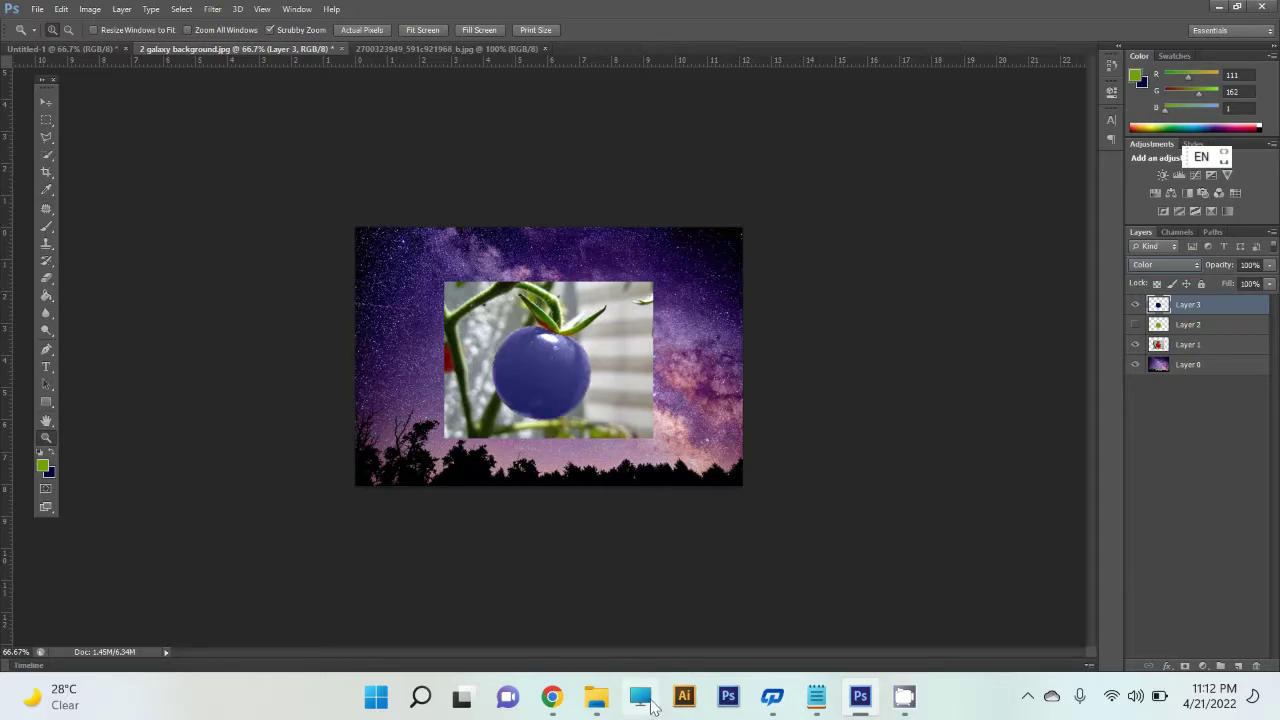
Compare Layer 3 in Normal blending, then set it back to Color.
click(1158, 266)
click(1160, 282)
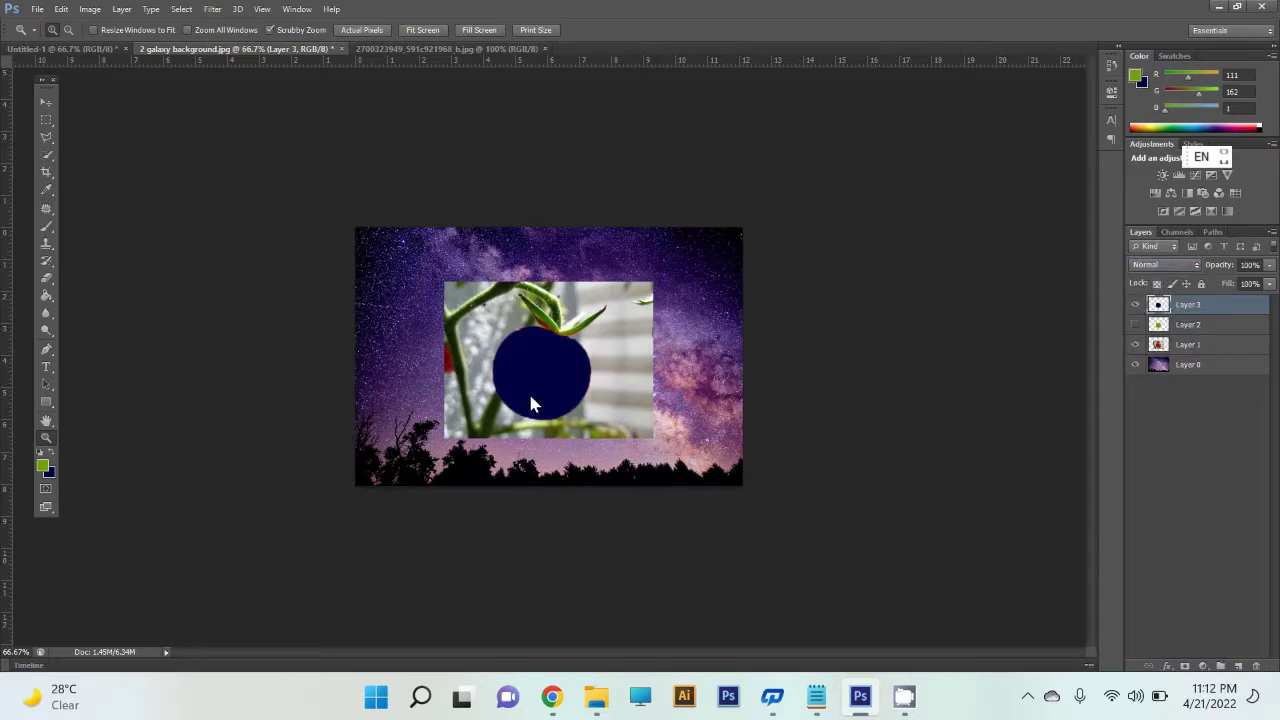
click(1165, 265)
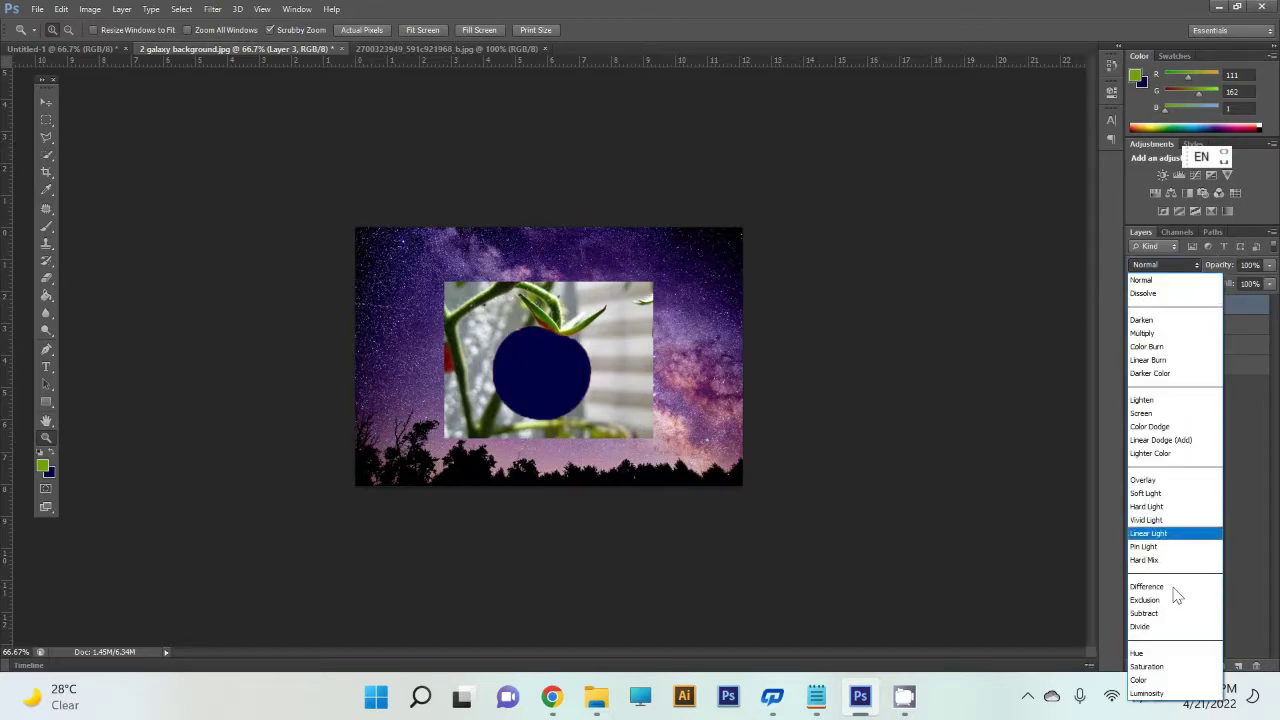
click(1178, 680)
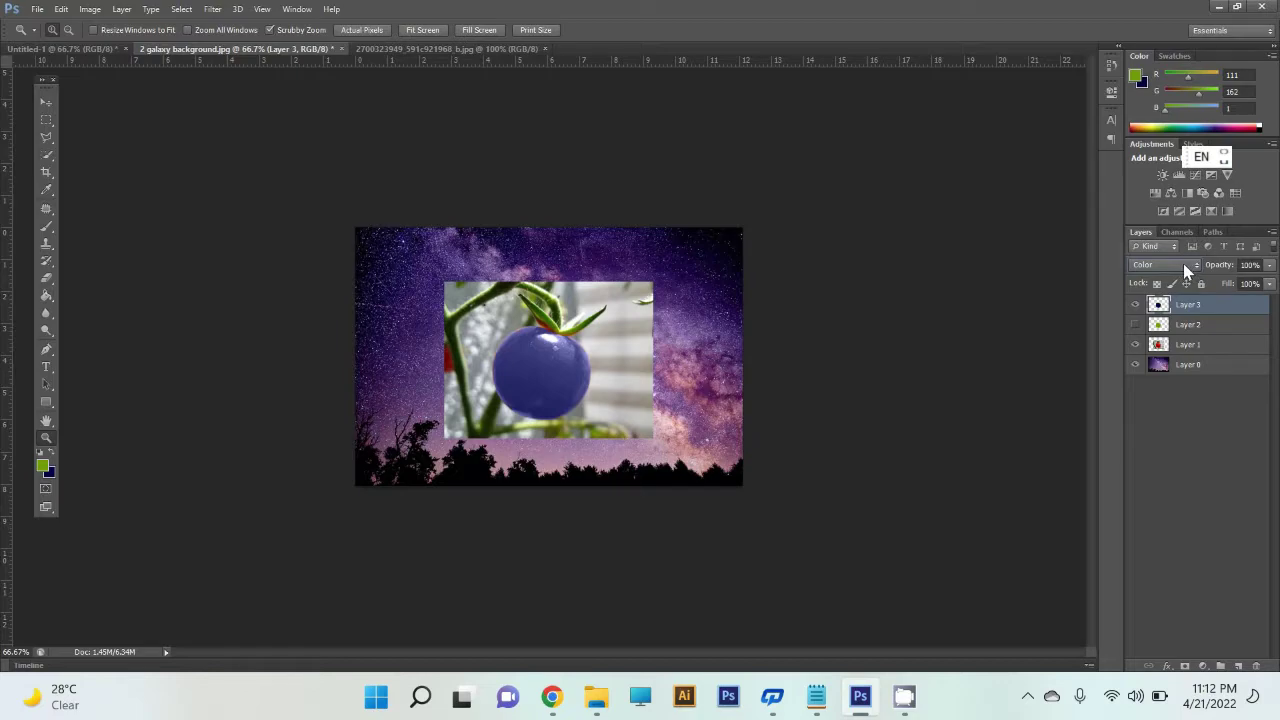
With the Move tool active, set navy Layer 3's opacity to 50%.
click(45, 103)
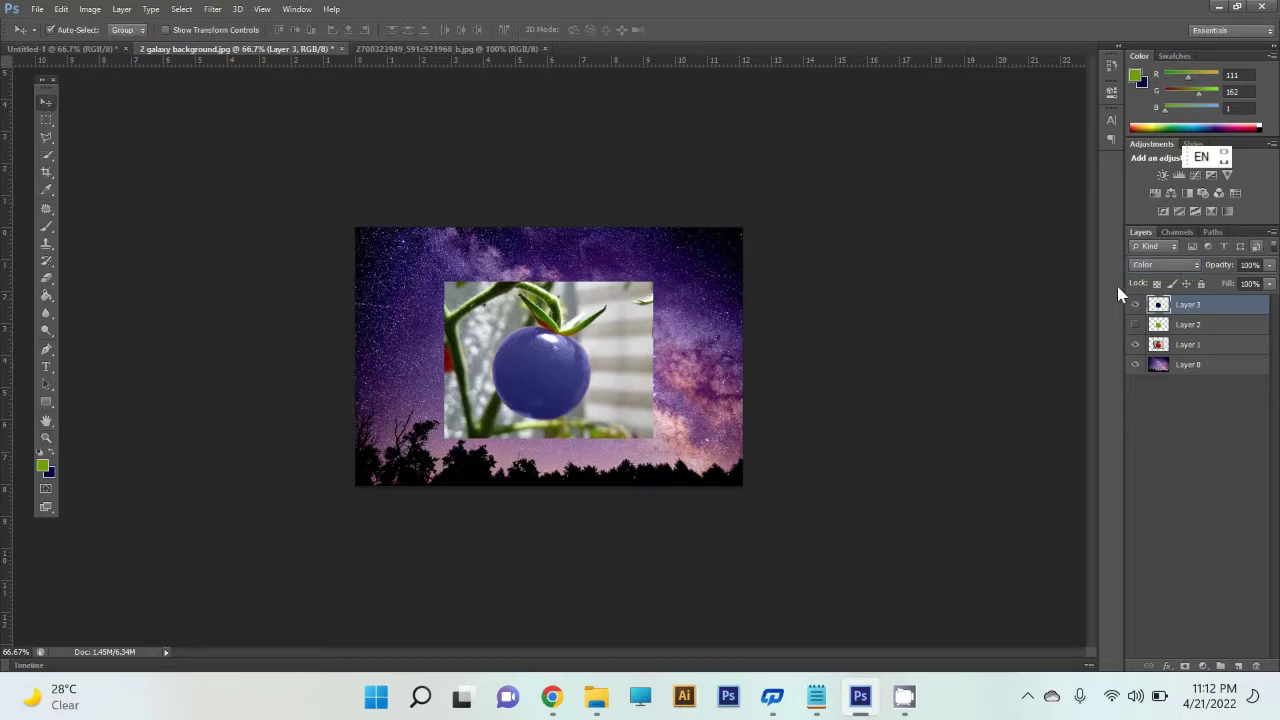
click(1270, 265)
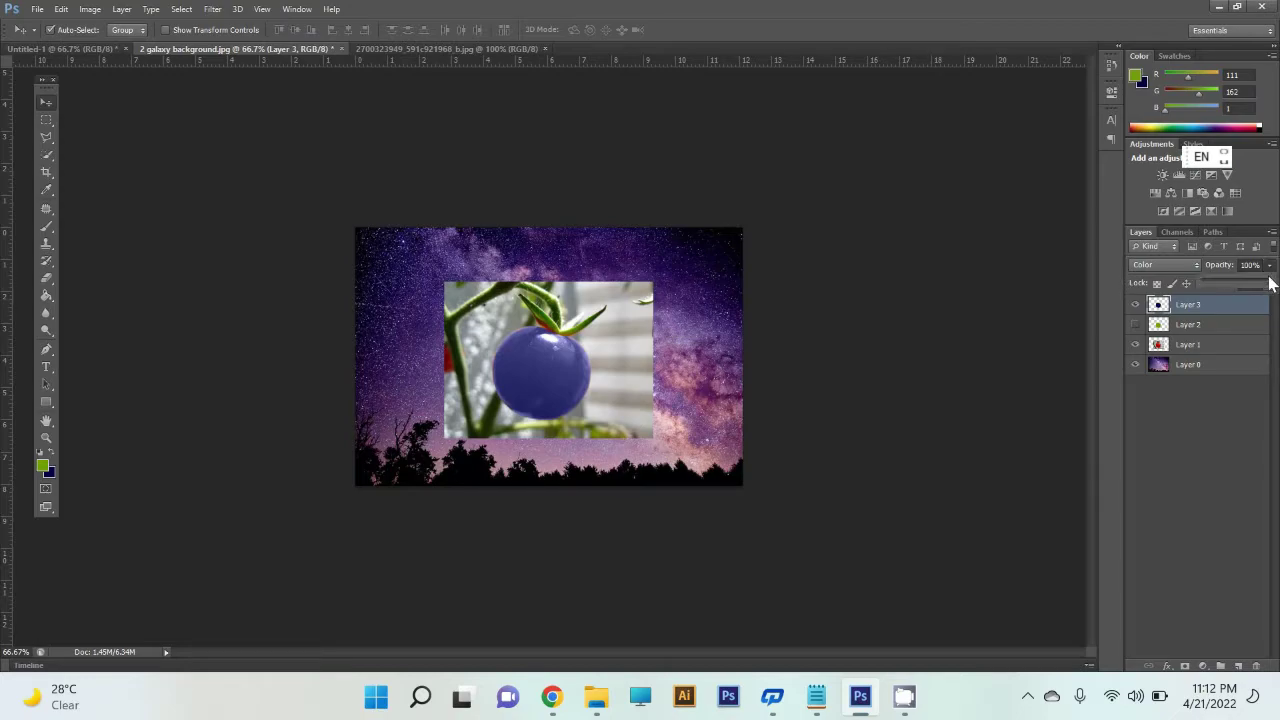
mouse_move(1267, 284)
mouse_down()
mouse_move(1251, 282)
mouse_move(1237, 329)
mouse_move(1226, 314)
mouse_move(1245, 310)
mouse_move(1237, 318)
mouse_up()
drag(1188, 290, 1207, 291)
drag(1231, 298, 1237, 301)
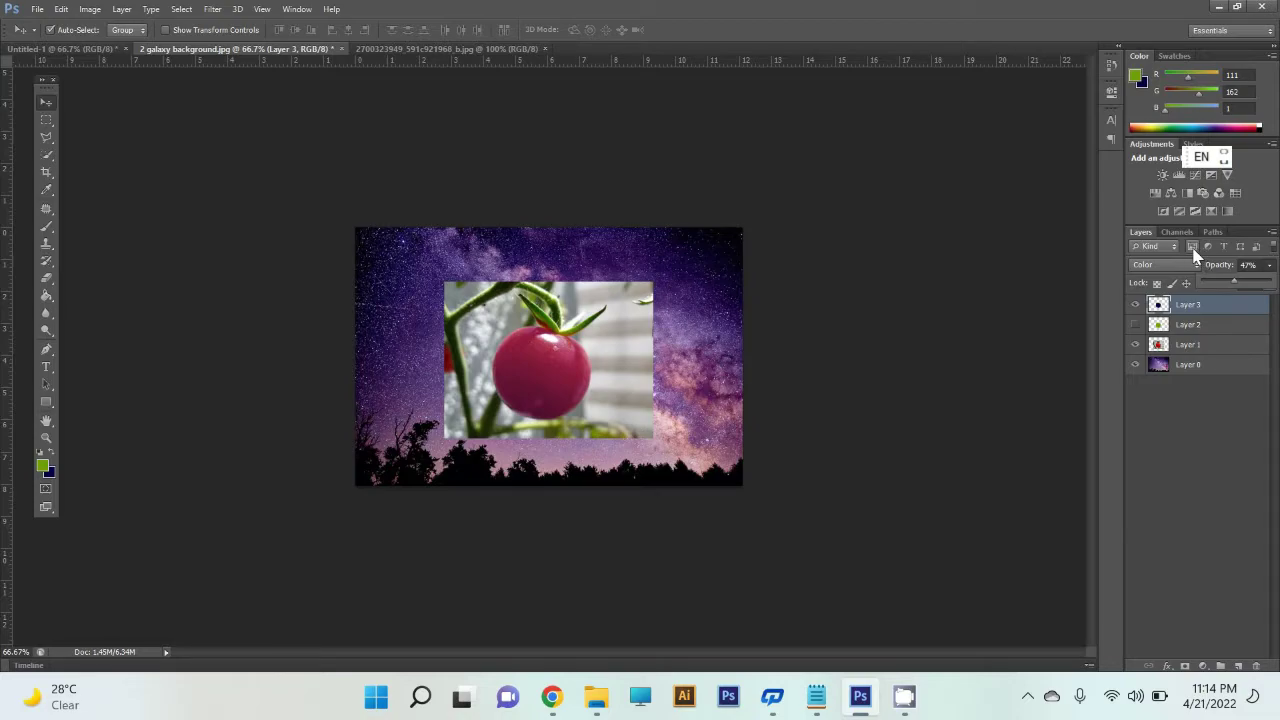
Close the opacity control and toggle the Layers panel filter, setting it to filter by name.
click(1196, 256)
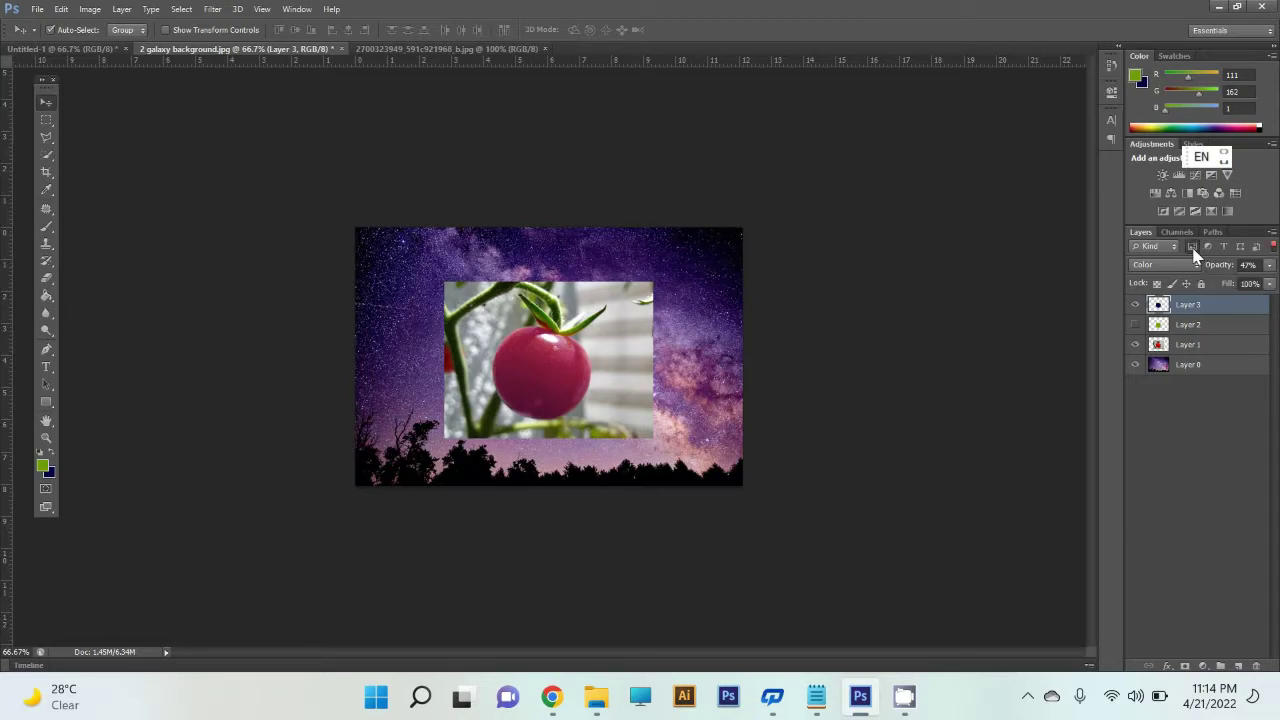
click(1272, 246)
click(1273, 246)
click(1172, 247)
click(1183, 263)
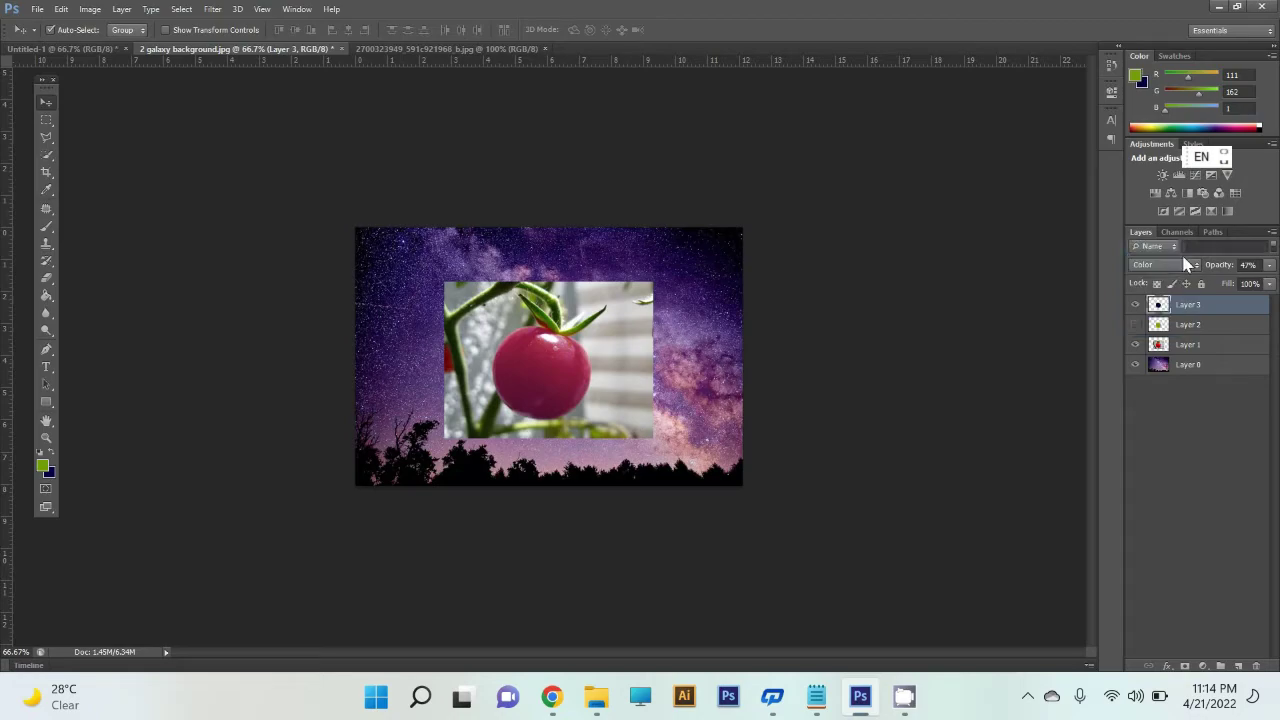
click(1172, 247)
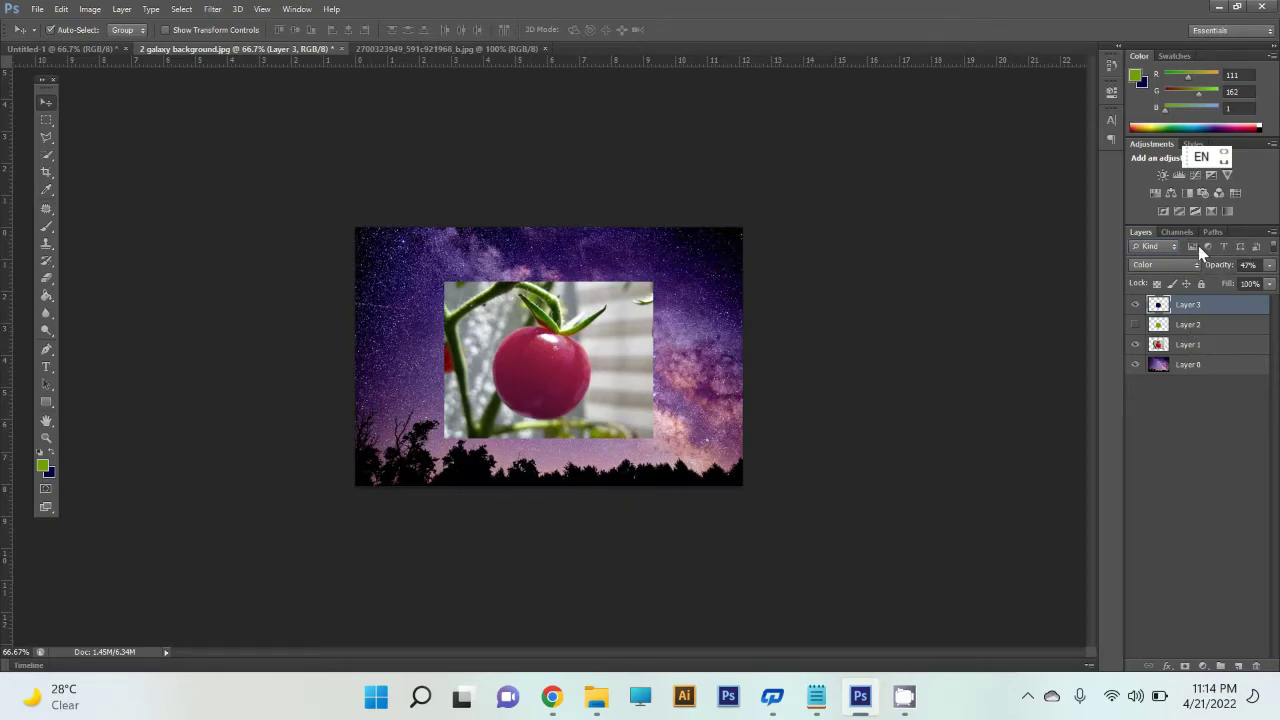
Select Layer 1 and dismiss the adjustment layer list without adding one.
click(1197, 324)
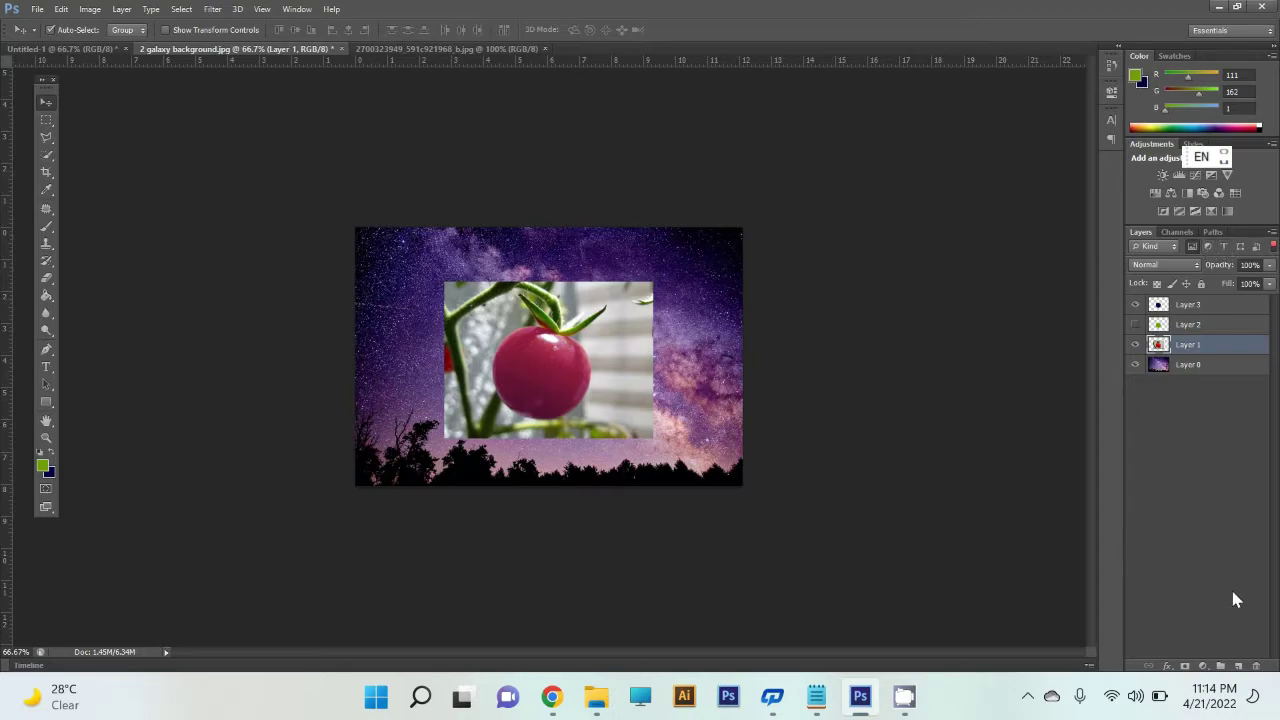
click(1203, 666)
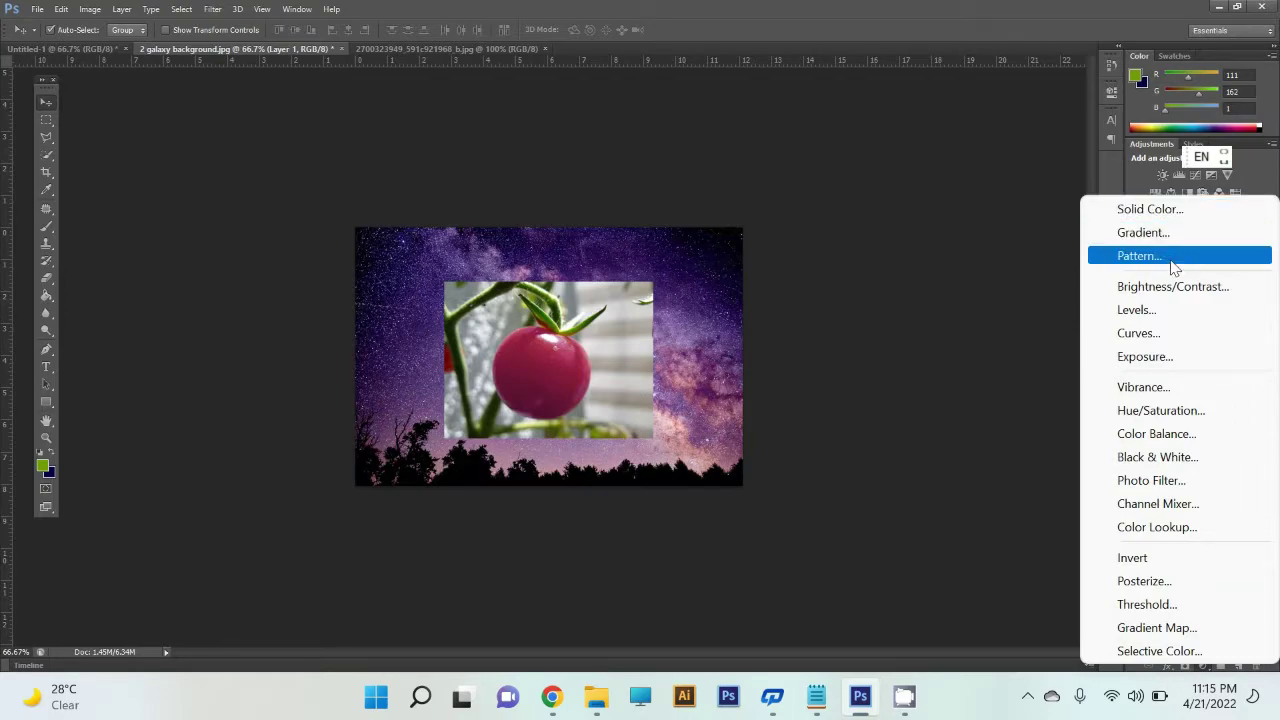
click(1009, 601)
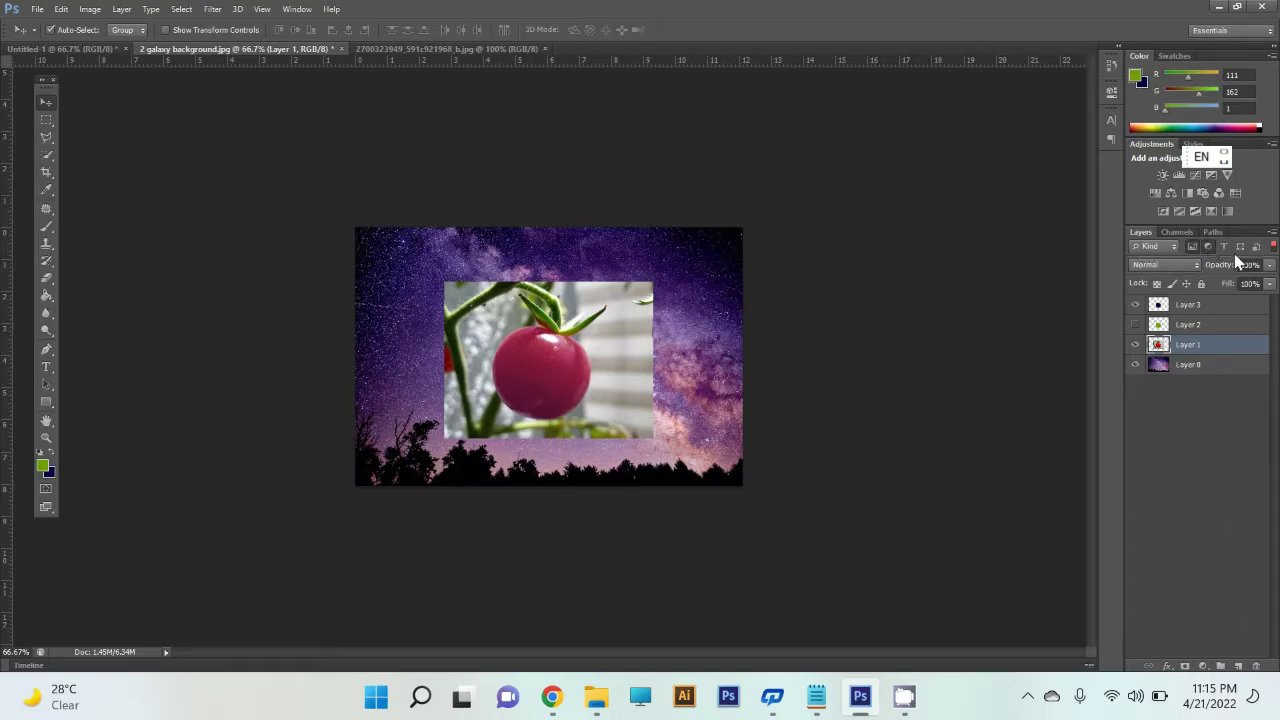
Toggle the layer kind filter off, show Layer 2 again, and select Layer 1.
click(1198, 247)
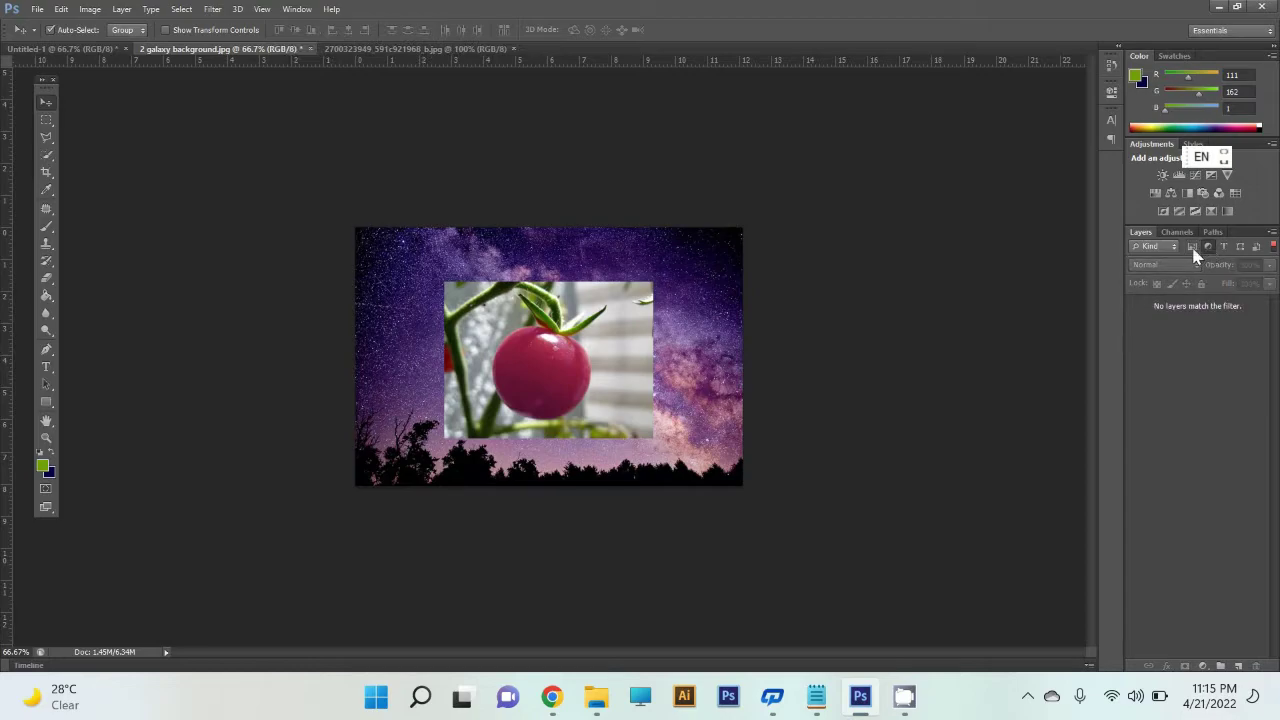
click(1193, 247)
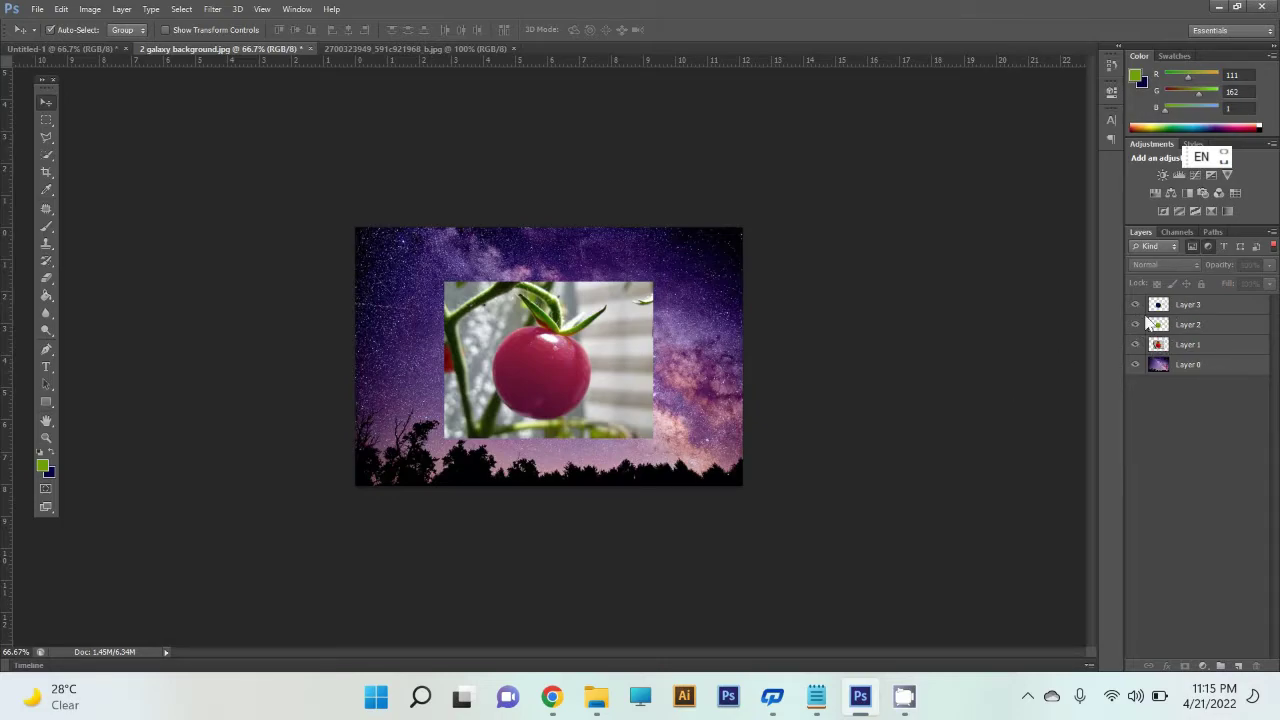
click(1135, 324)
click(1194, 348)
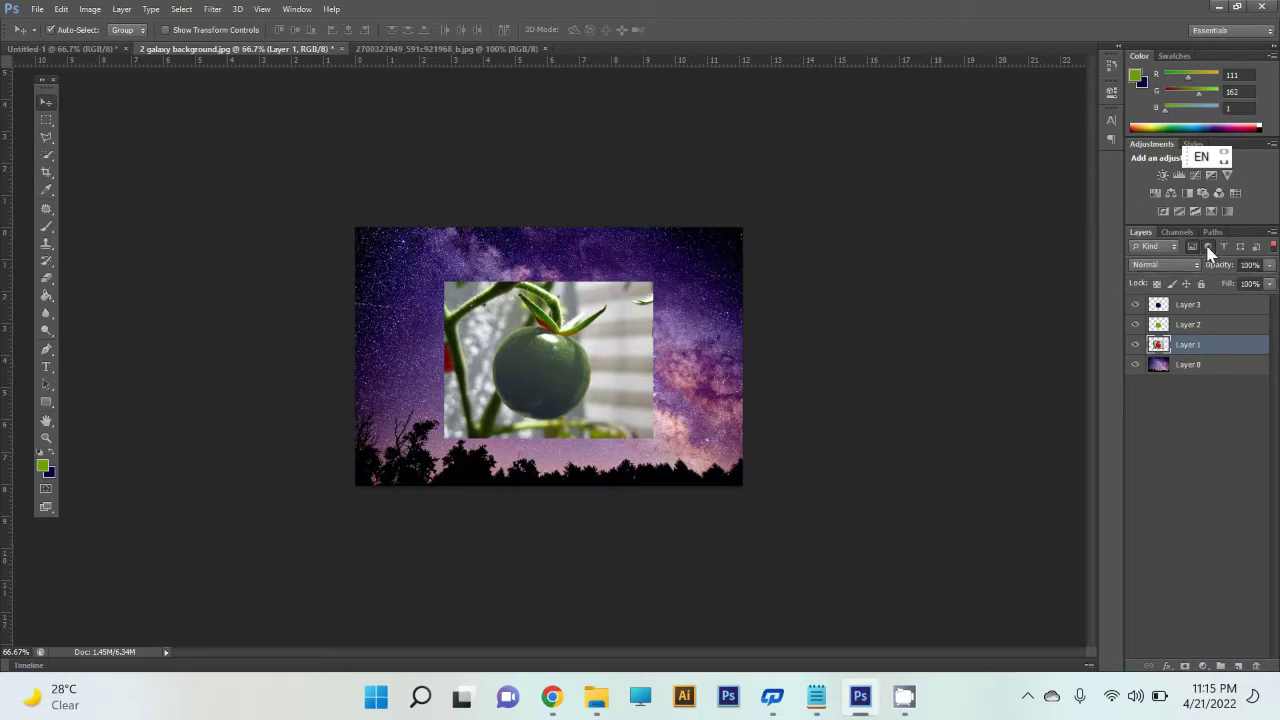
click(1206, 250)
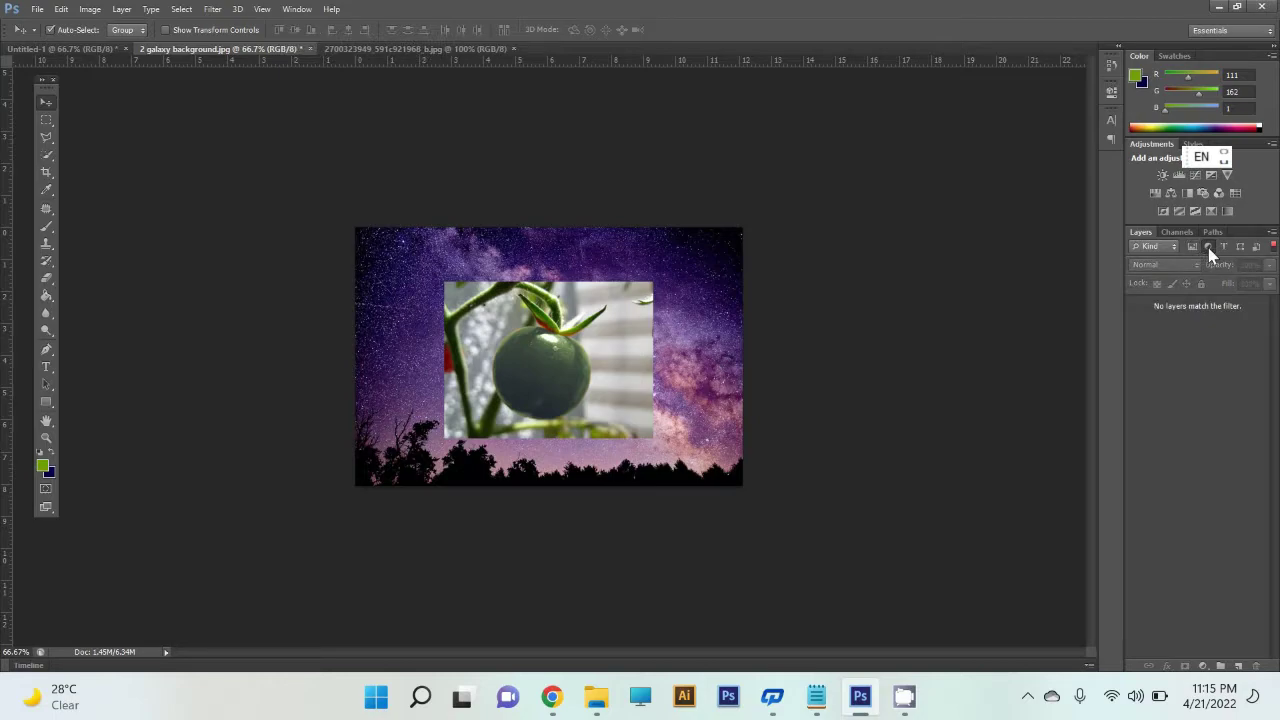
click(1207, 250)
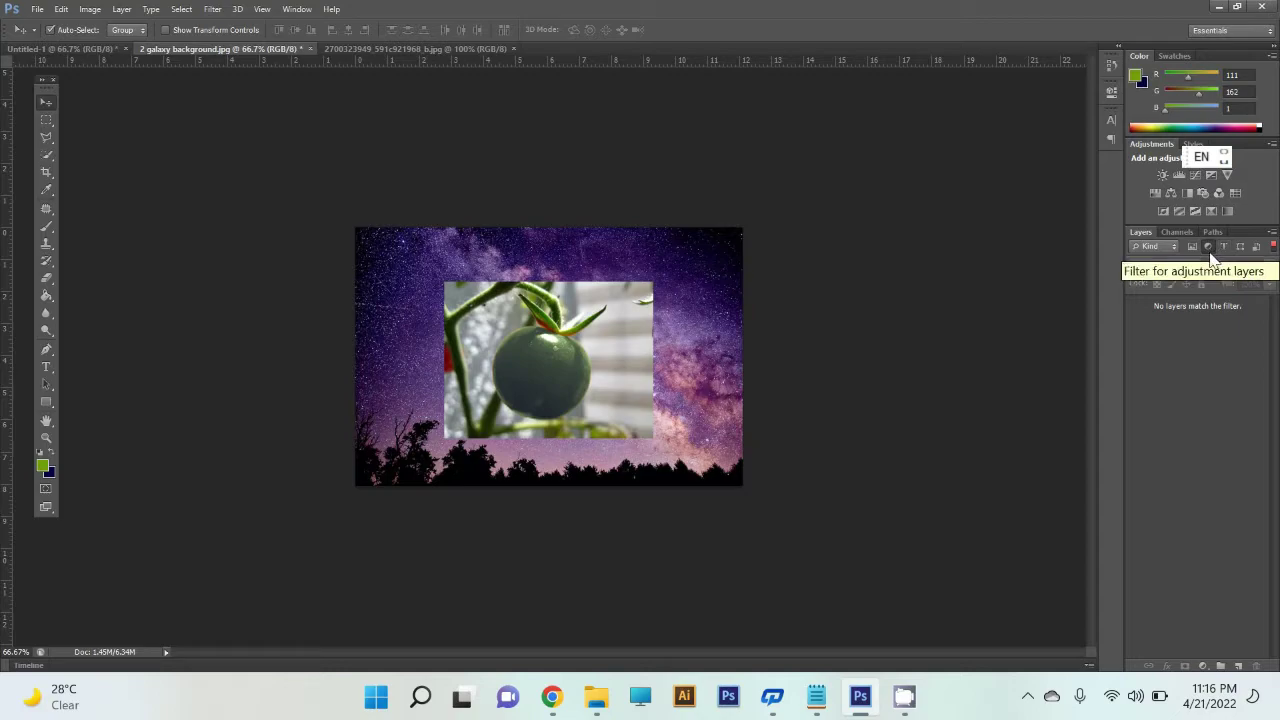
click(1190, 248)
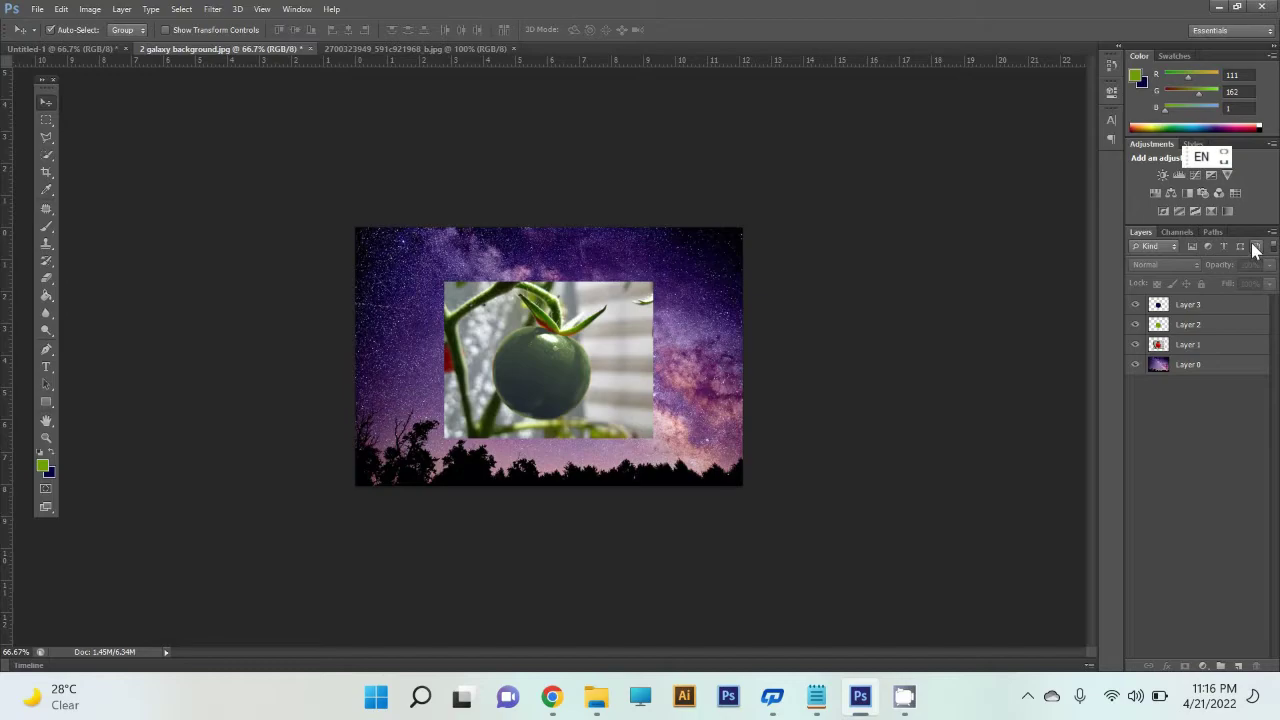
click(1222, 246)
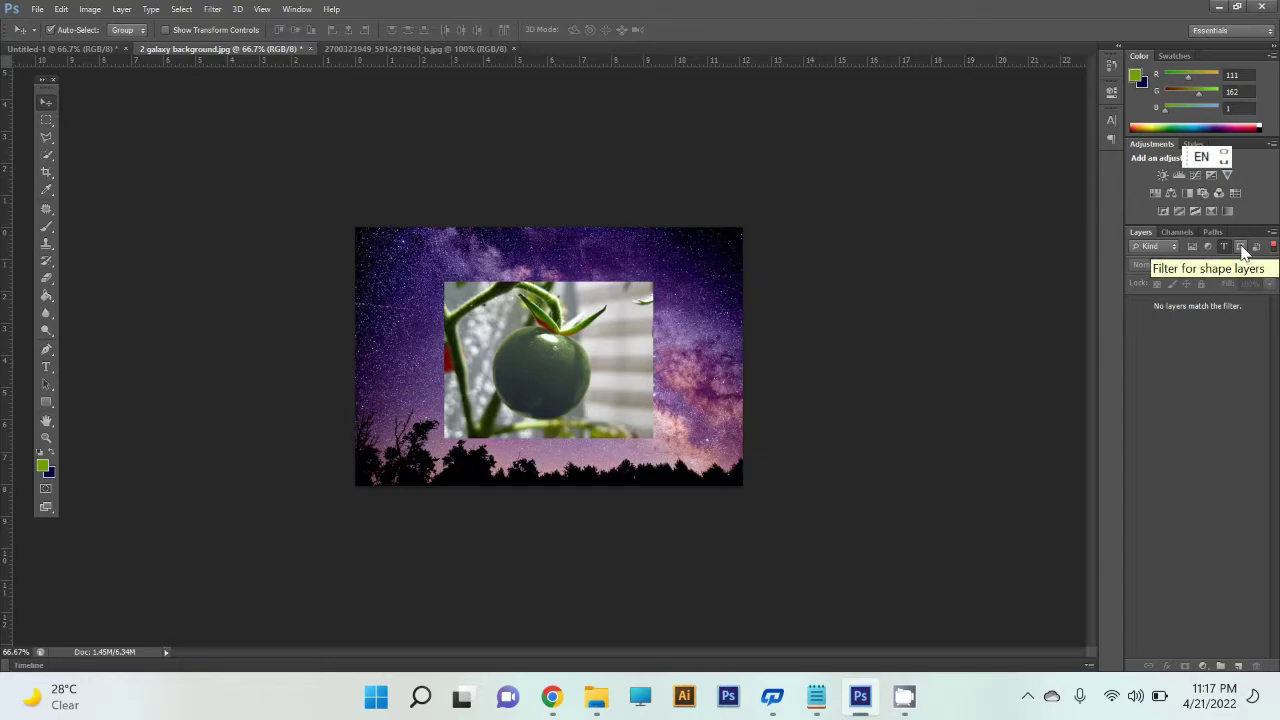
click(1241, 249)
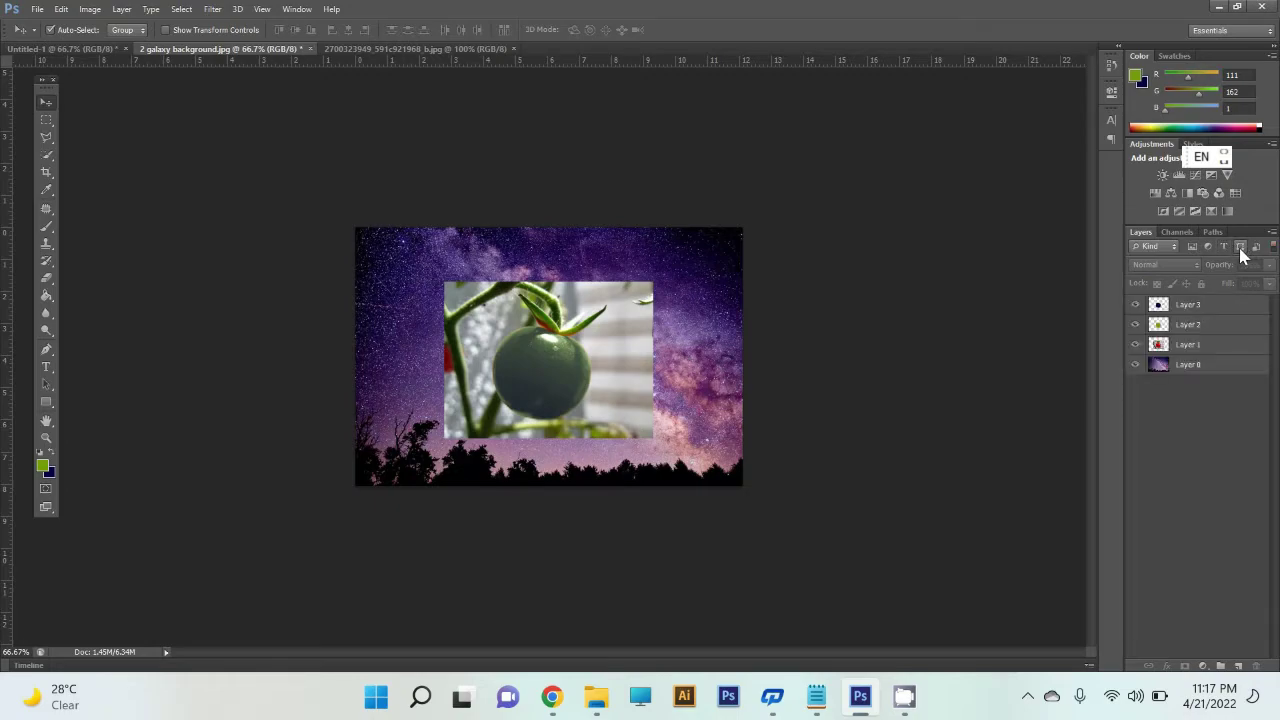
click(1241, 249)
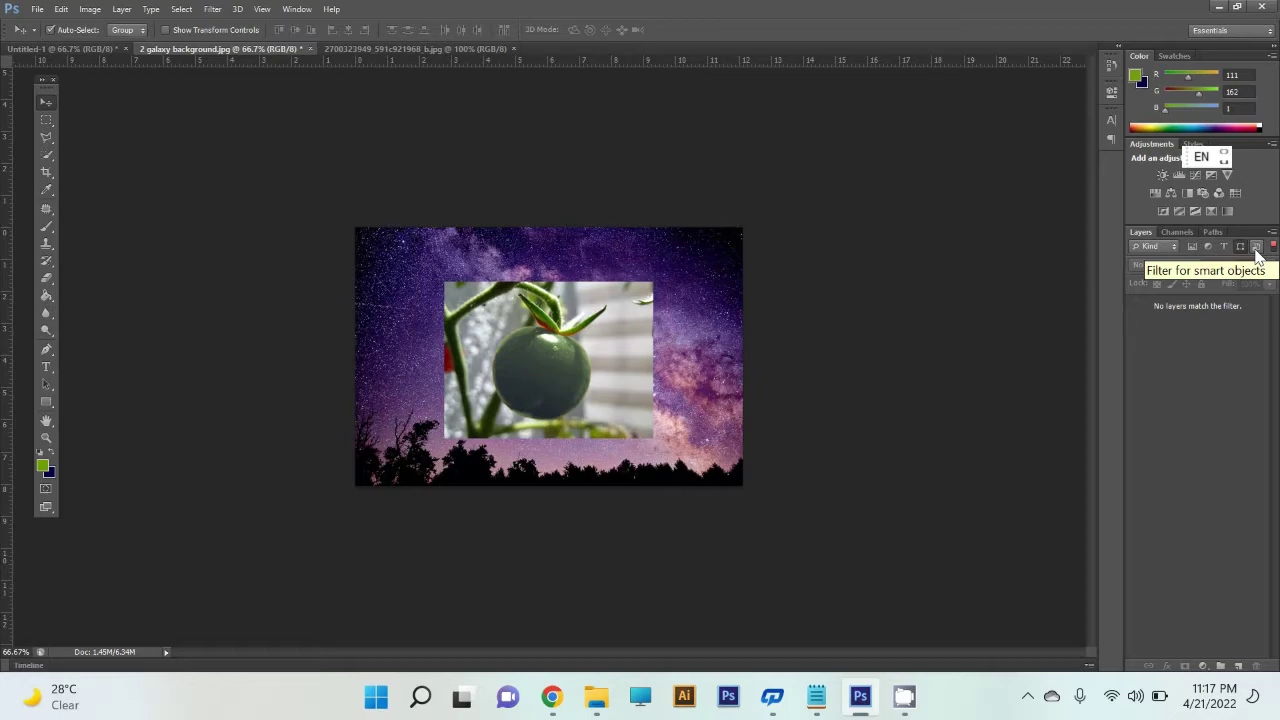
click(1256, 248)
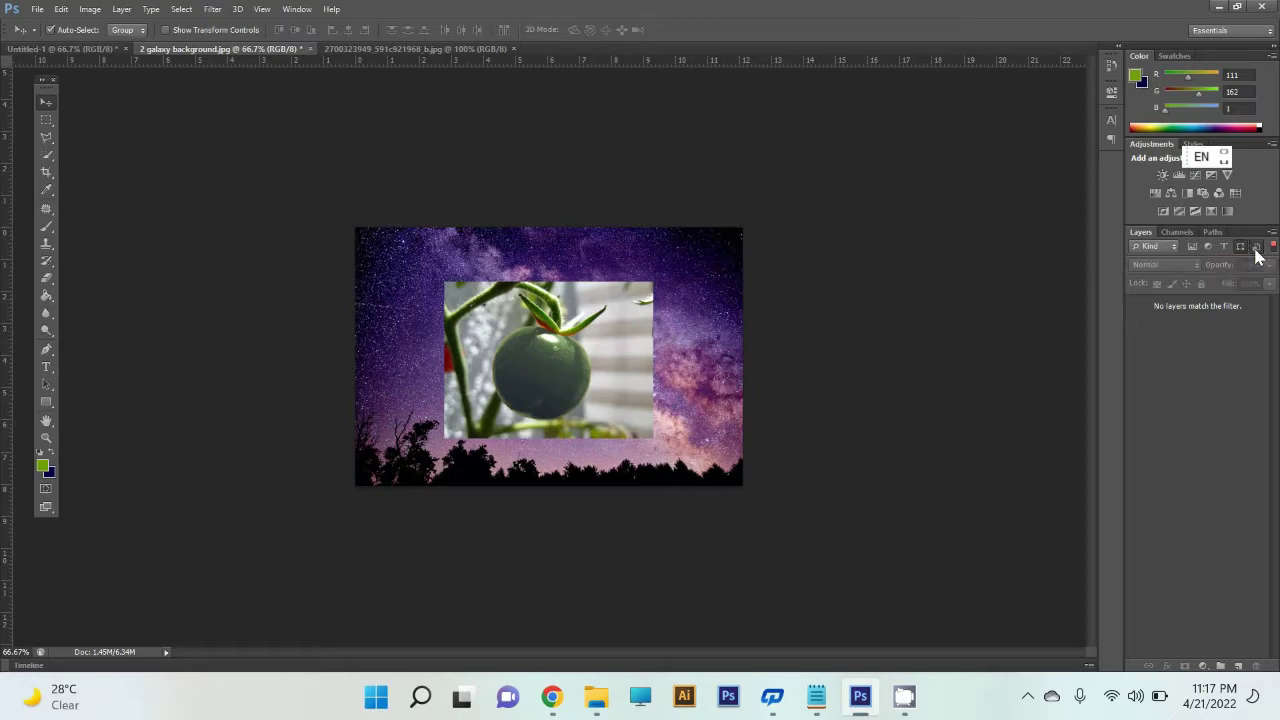
click(1241, 249)
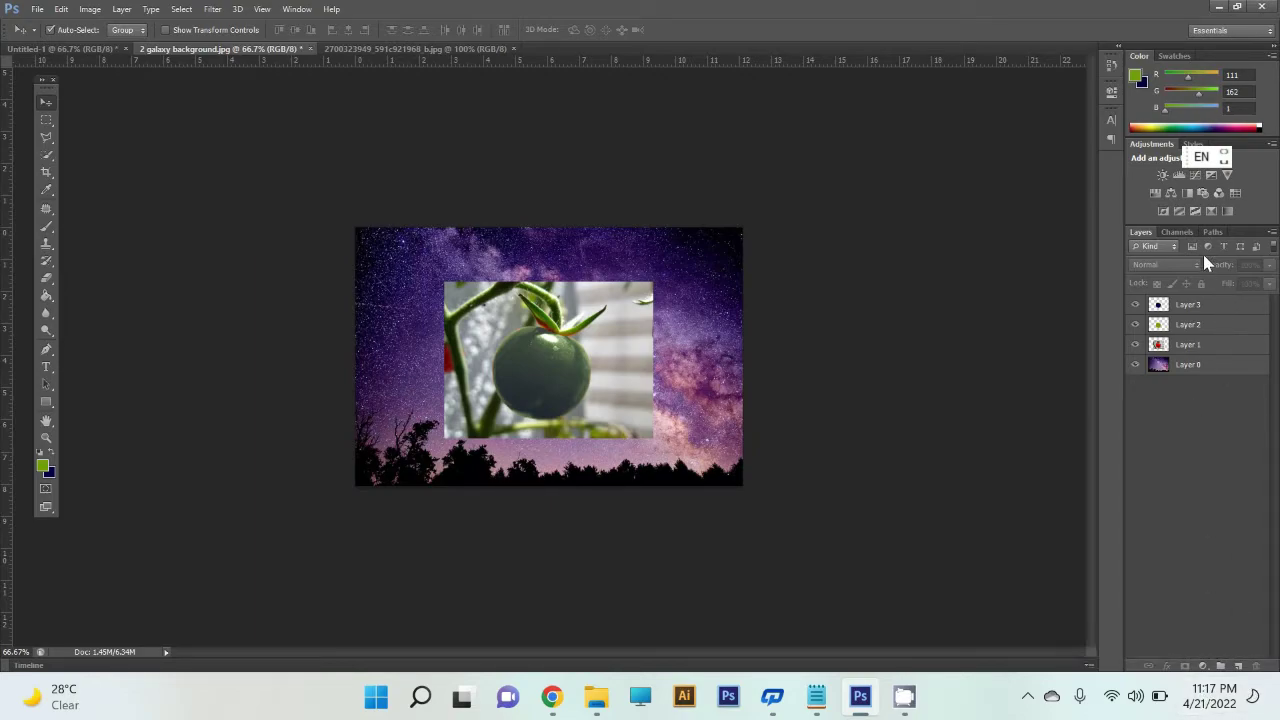
Filter the layer list by name, searching 'ayer 0' and then trying '1' instead.
click(1161, 248)
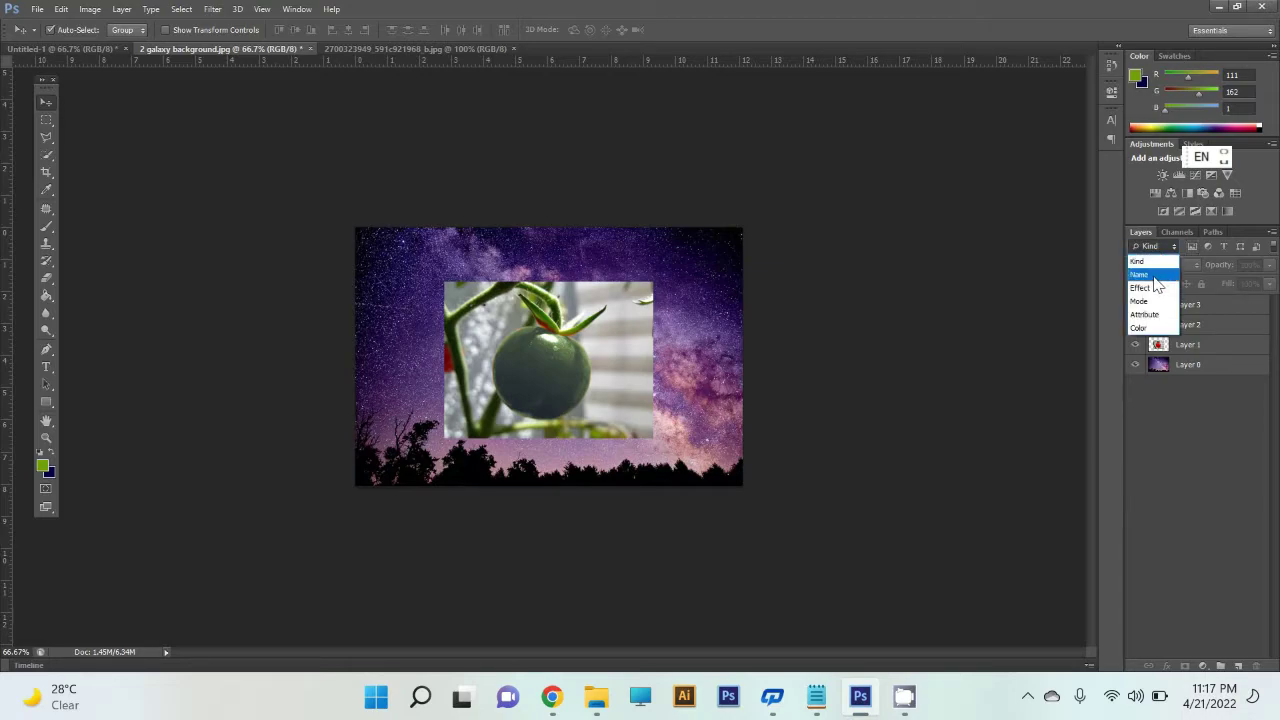
click(1158, 274)
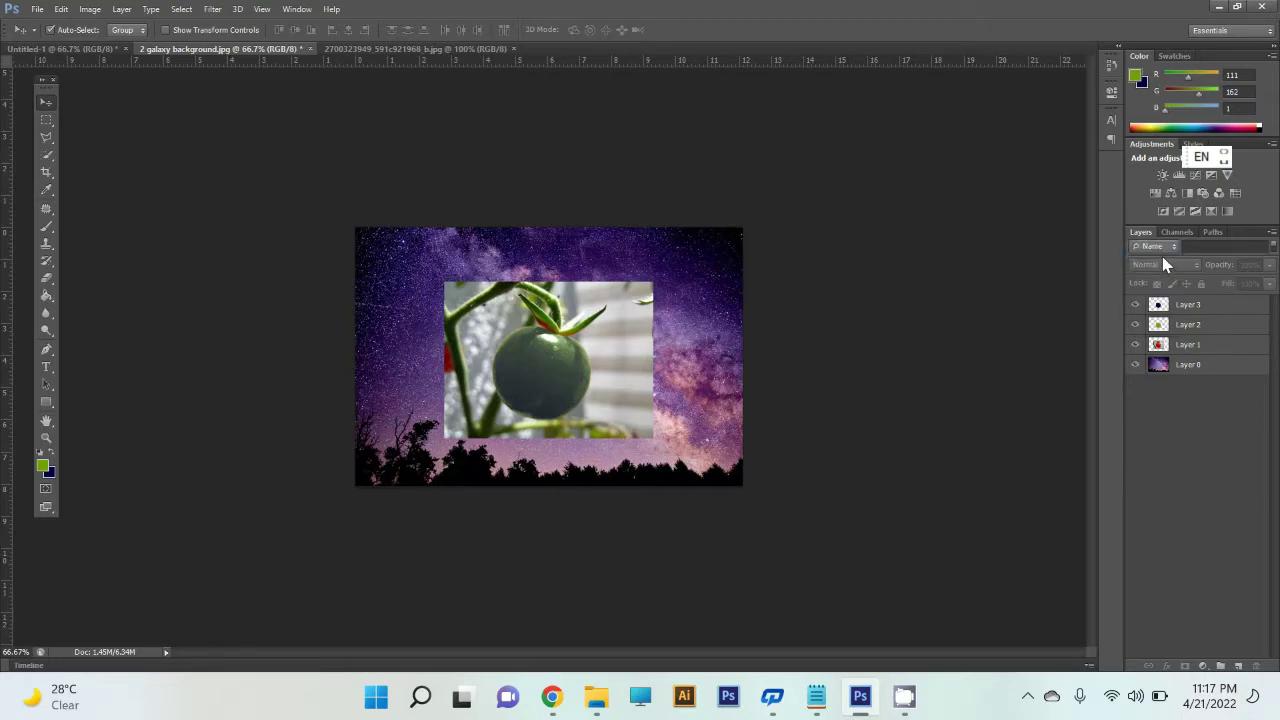
click(1162, 248)
click(1180, 248)
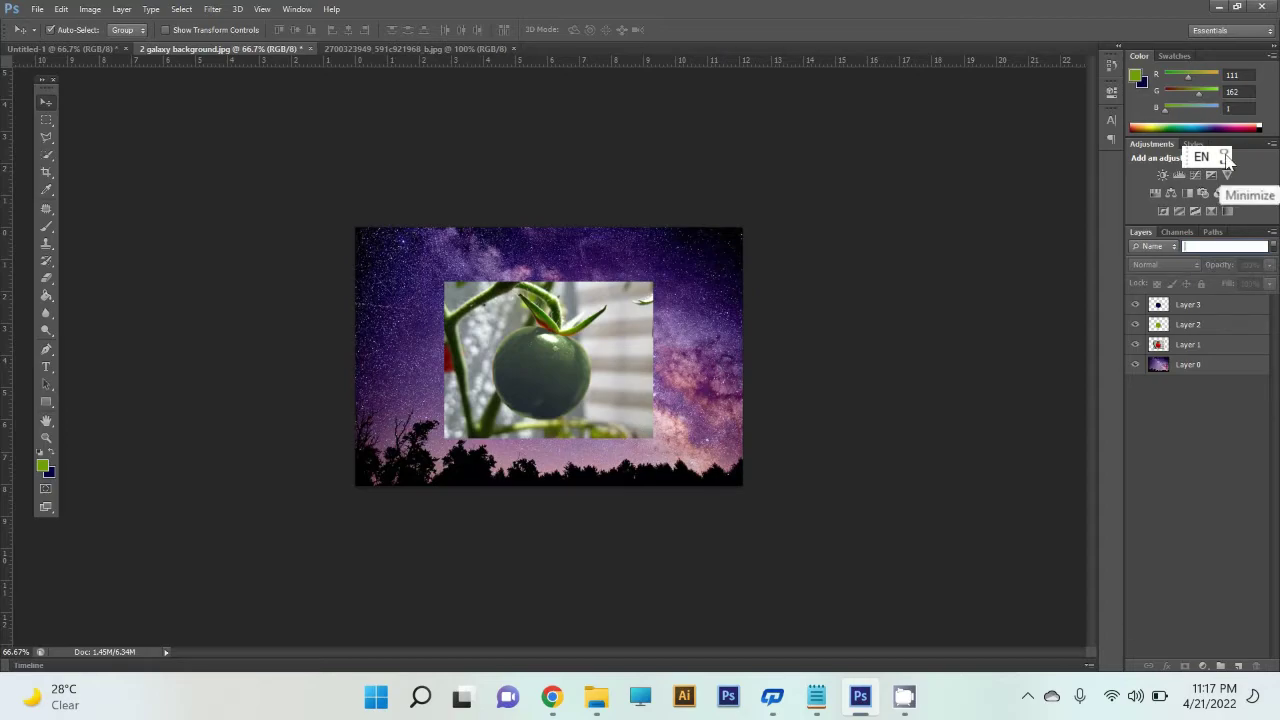
text(lay)
text(er)
text( 0)
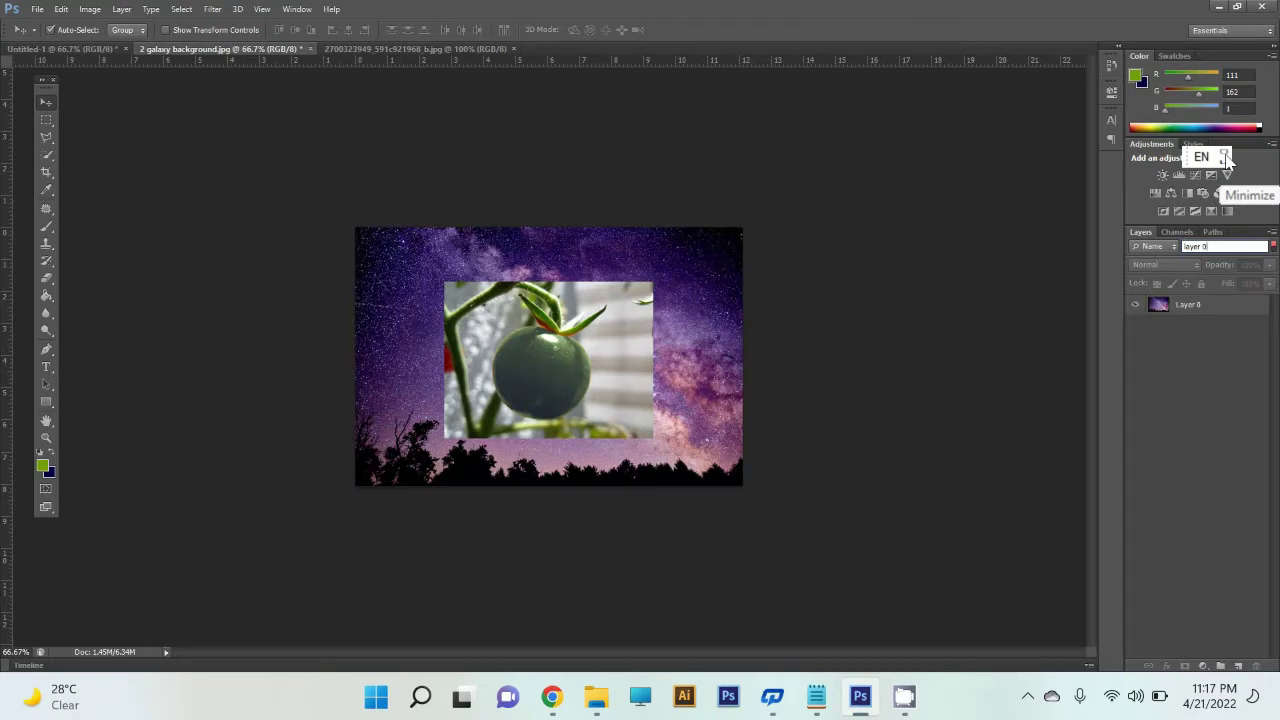
key(BackSpace)
text(1)
key(BackSpace)
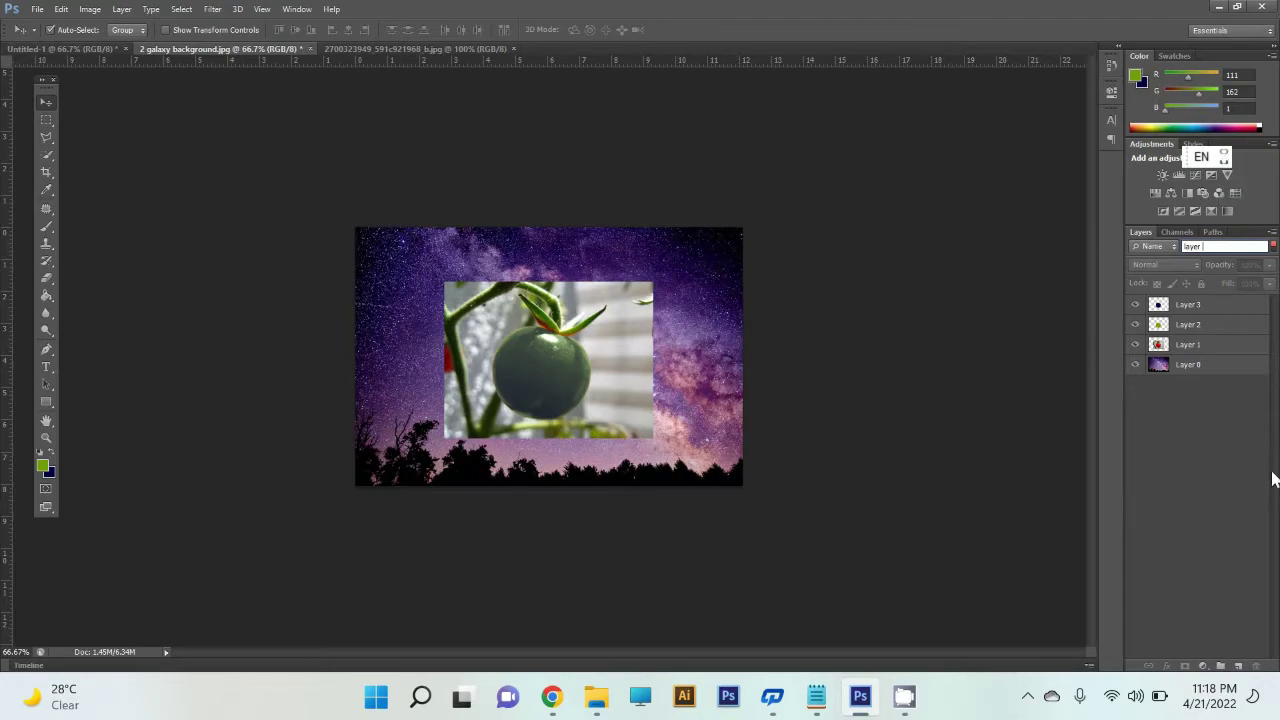
Clear the name search, select Layer 2, then enter 'layer 1' and clear it to list all layers.
drag(1209, 250, 1161, 241)
key(BackSpace)
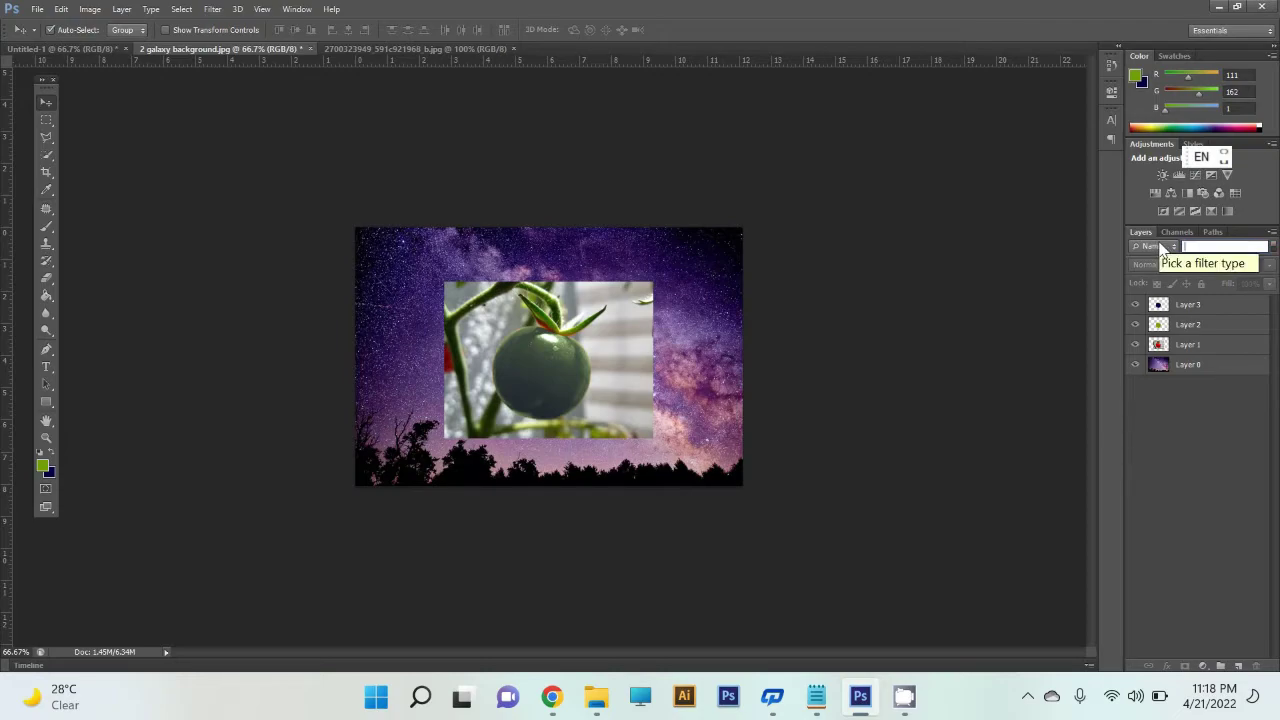
click(1205, 324)
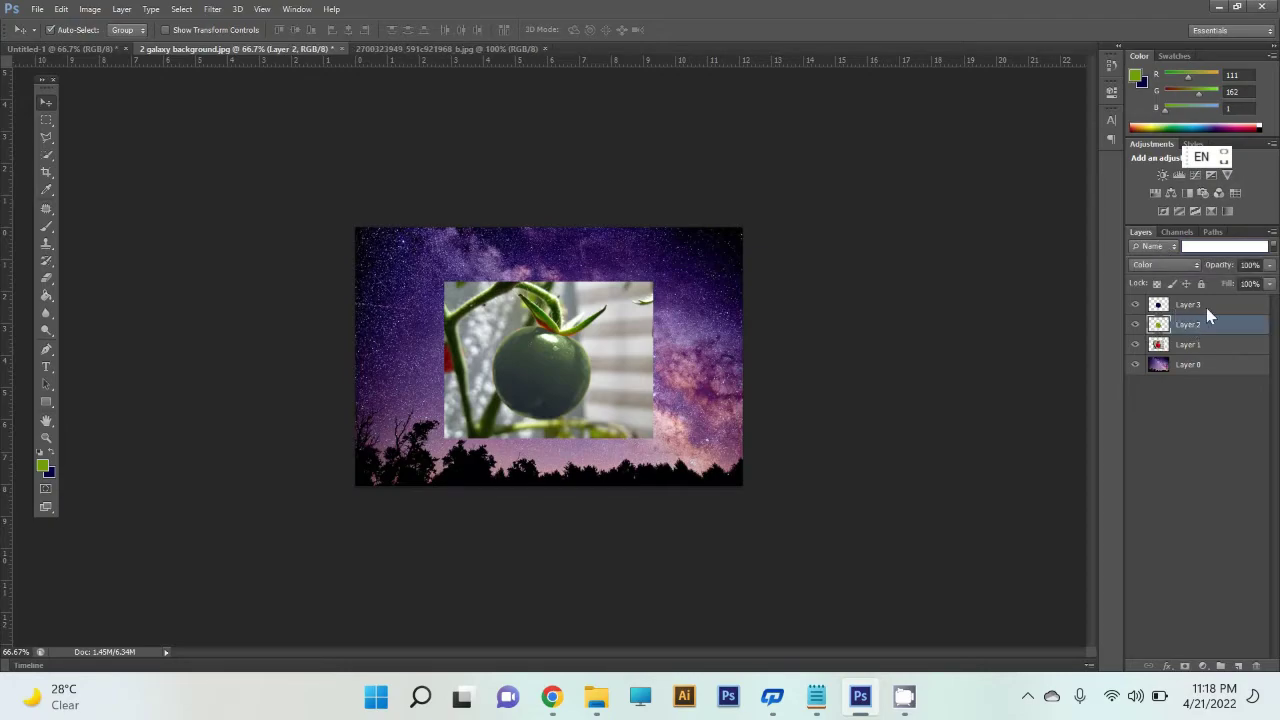
text(layer 1)
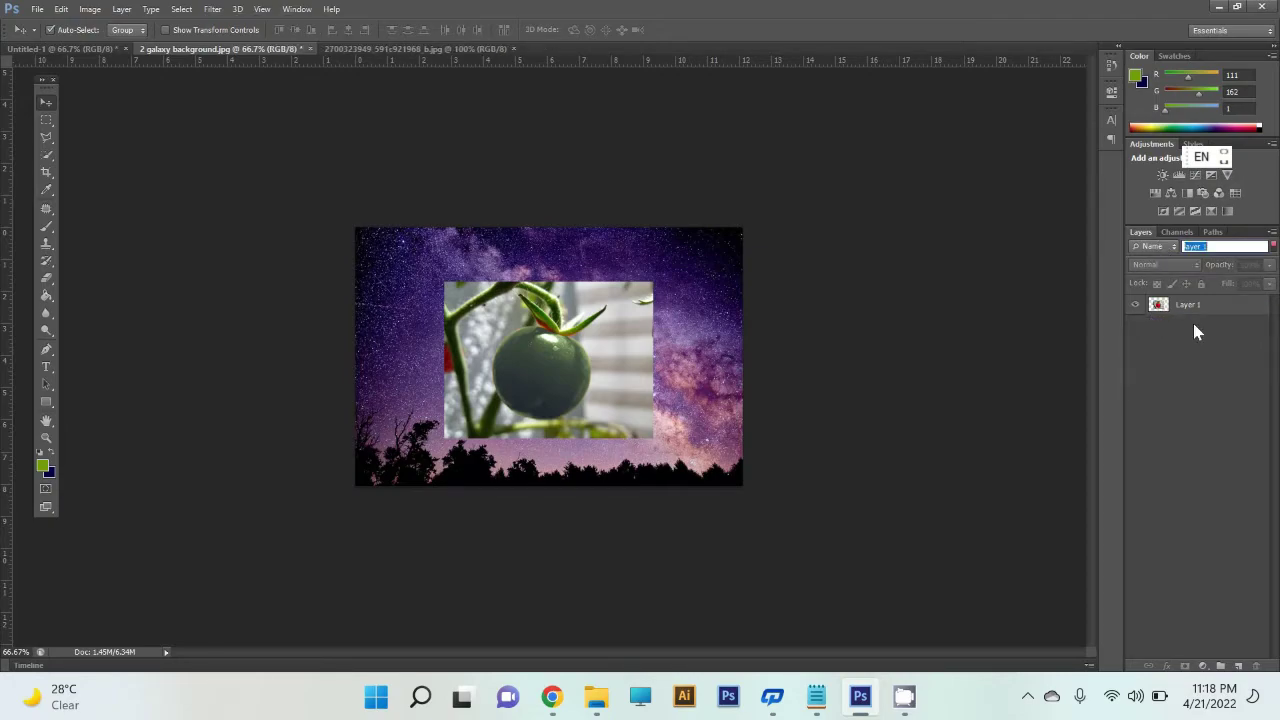
key(BackSpace)
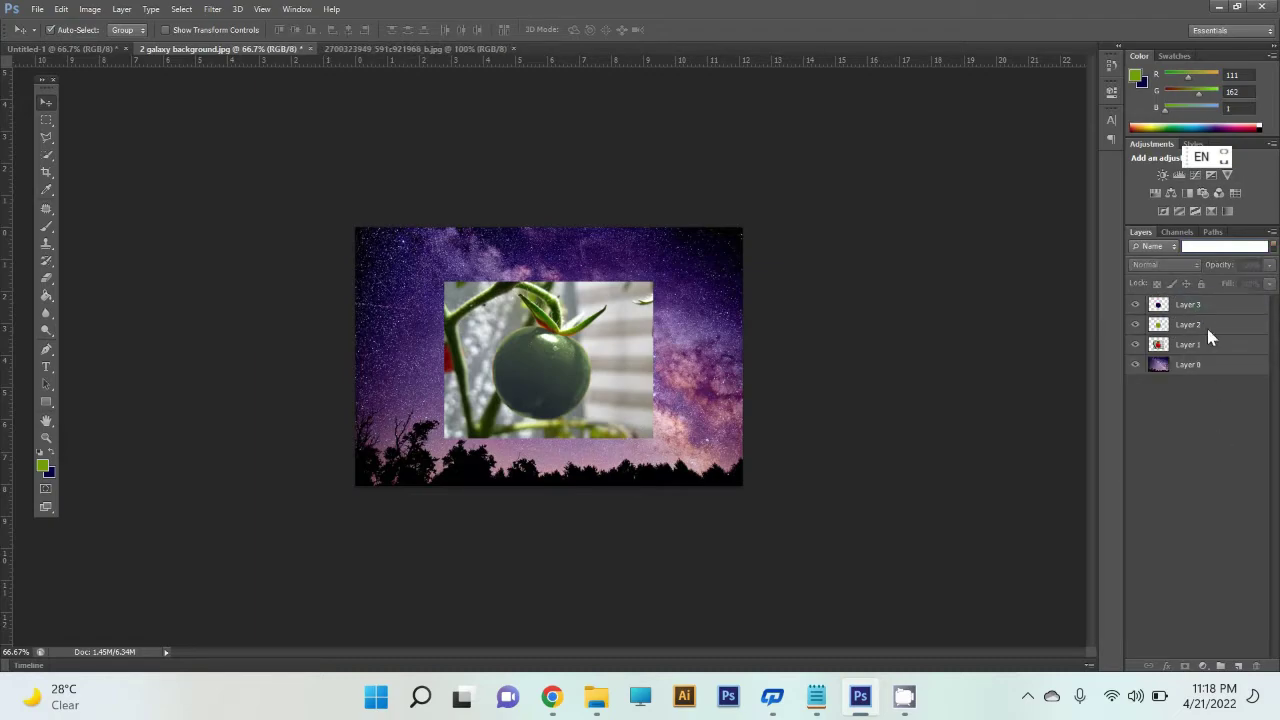
Switch the layer filter to Kind and hide Layer 3 and Layer 2.
click(1153, 246)
click(1148, 258)
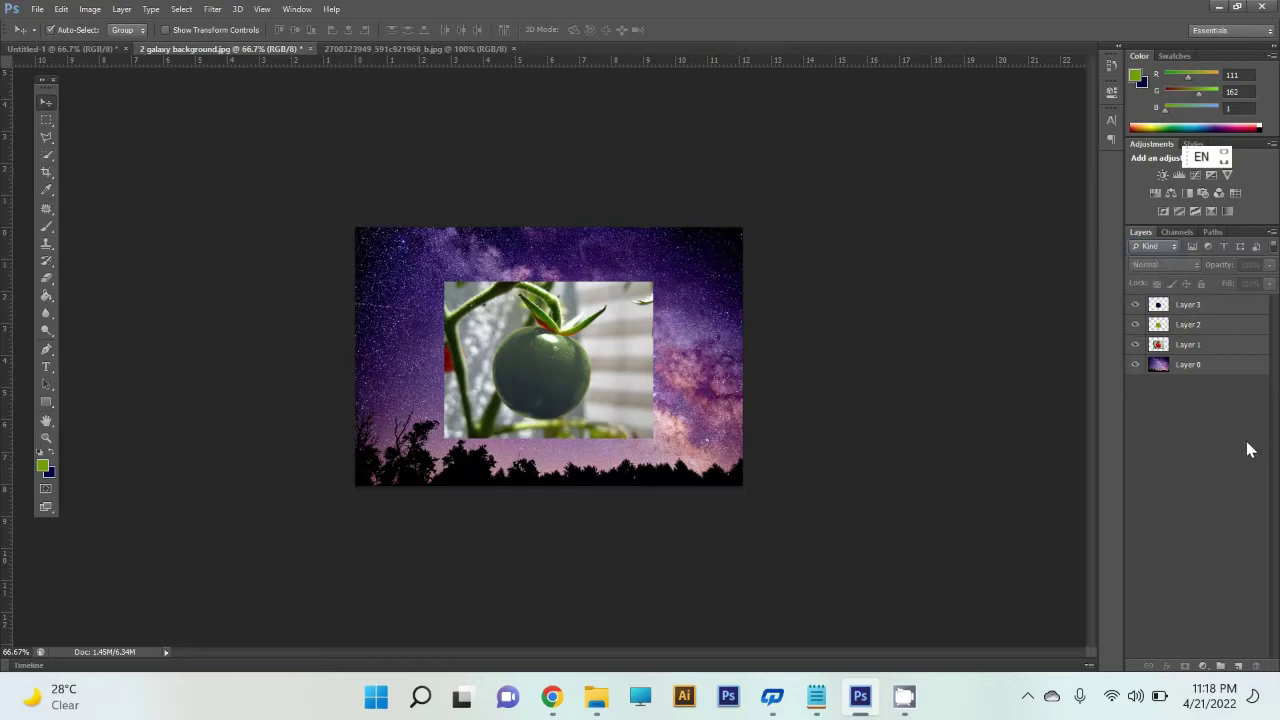
click(1191, 306)
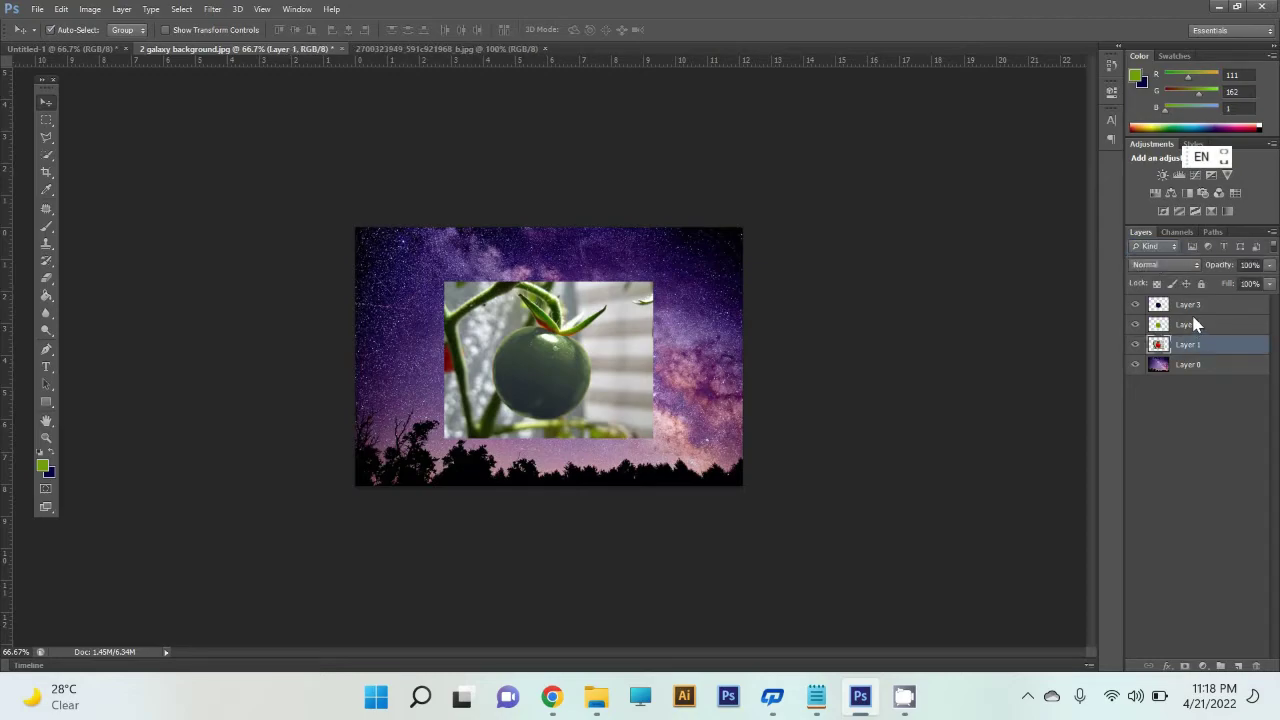
click(1135, 304)
click(1135, 324)
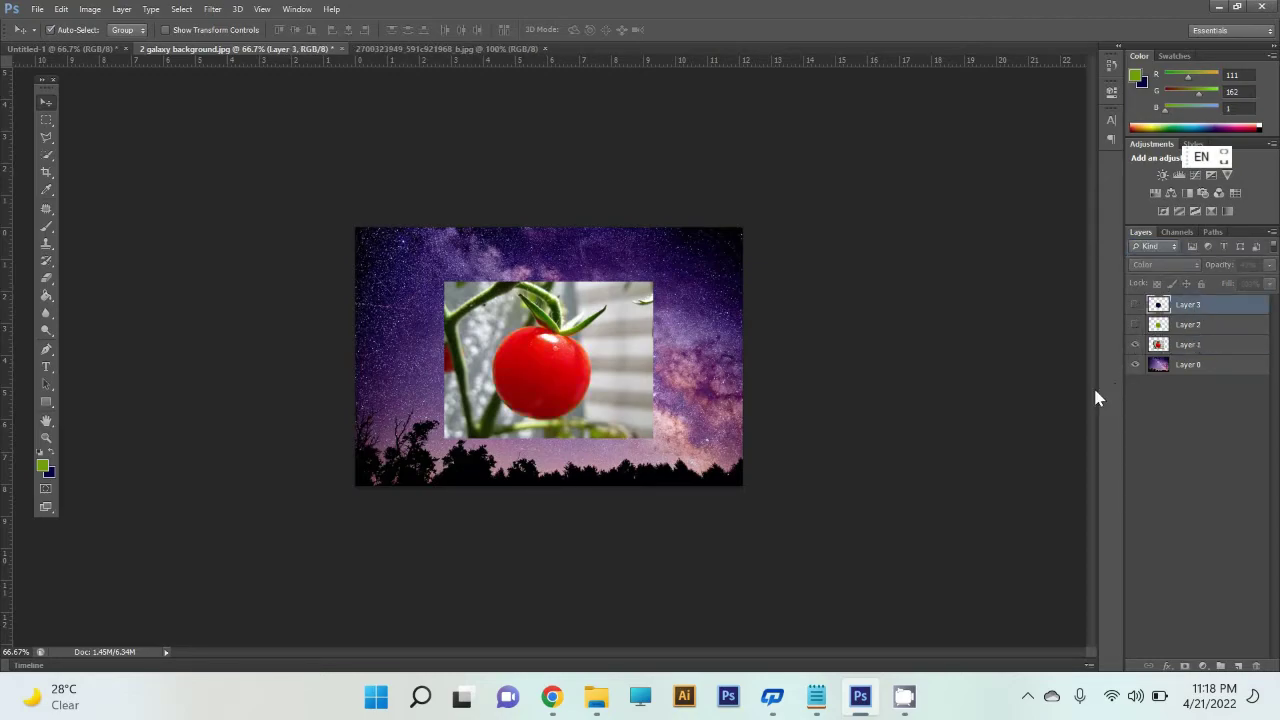
Reposition the tomato on the canvas and place Layer 1 beneath the galaxy Layer 0.
drag(568, 362, 646, 324)
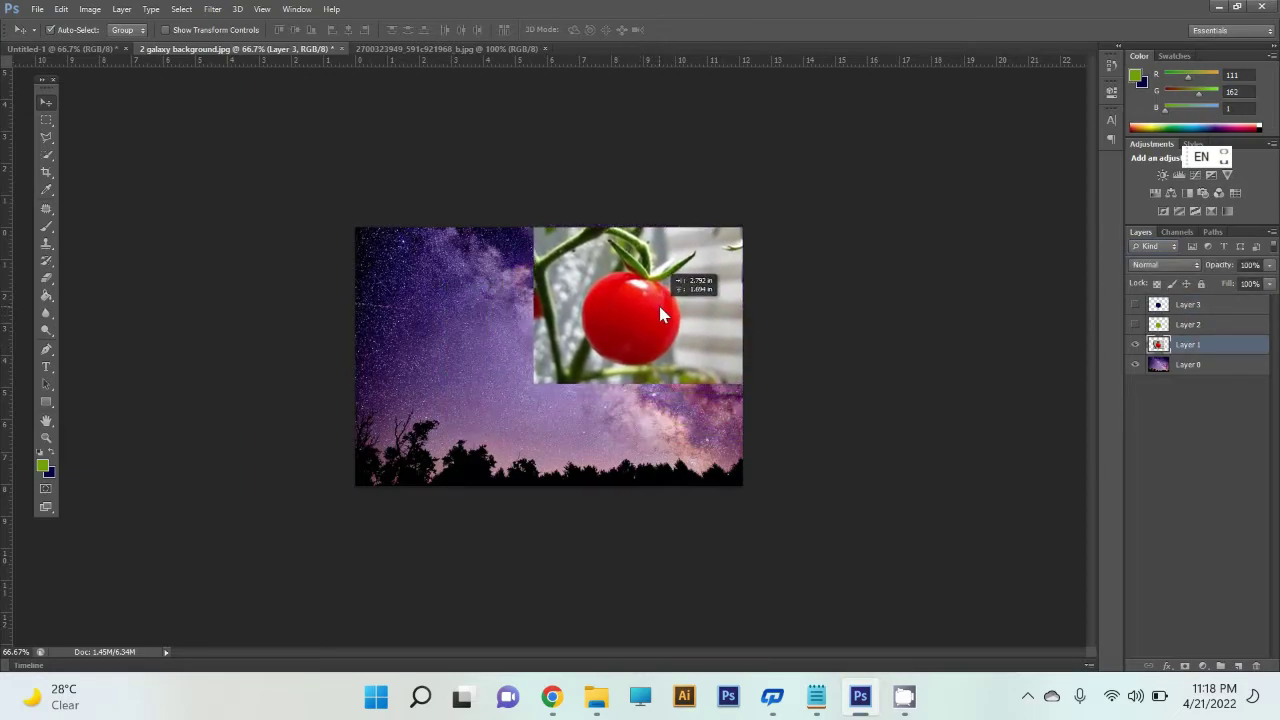
drag(646, 331, 658, 304)
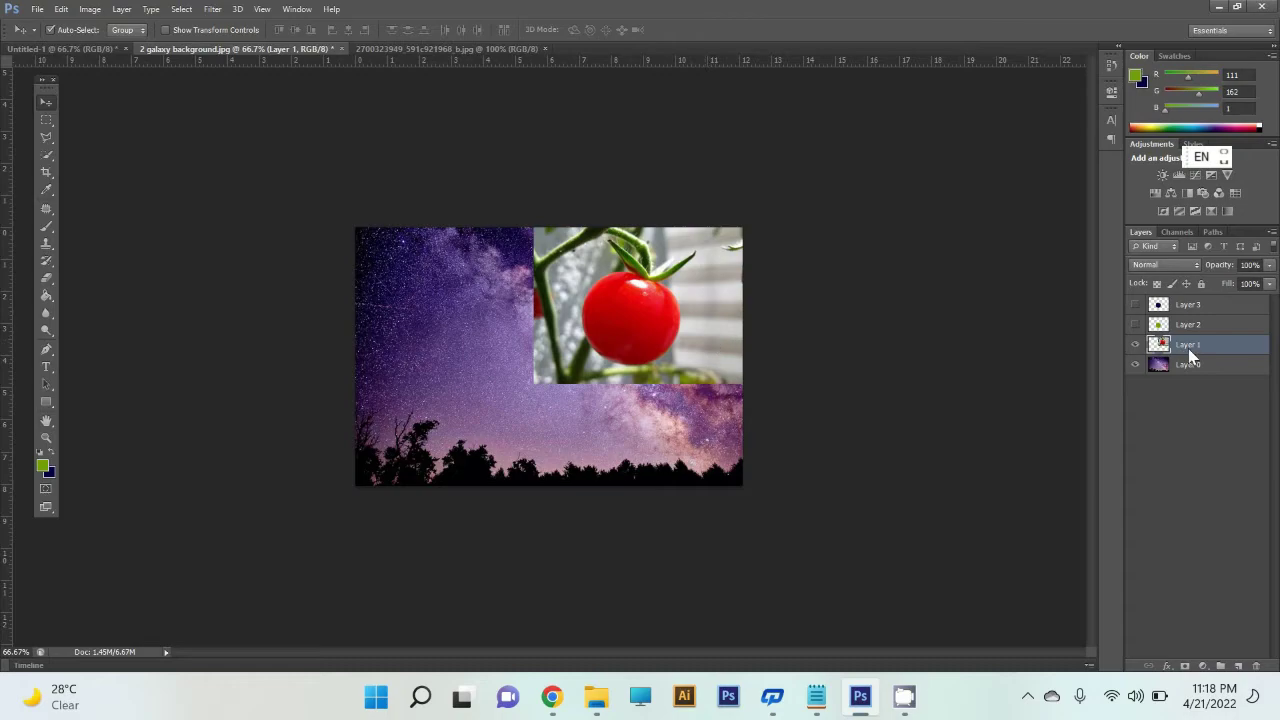
drag(574, 312, 544, 352)
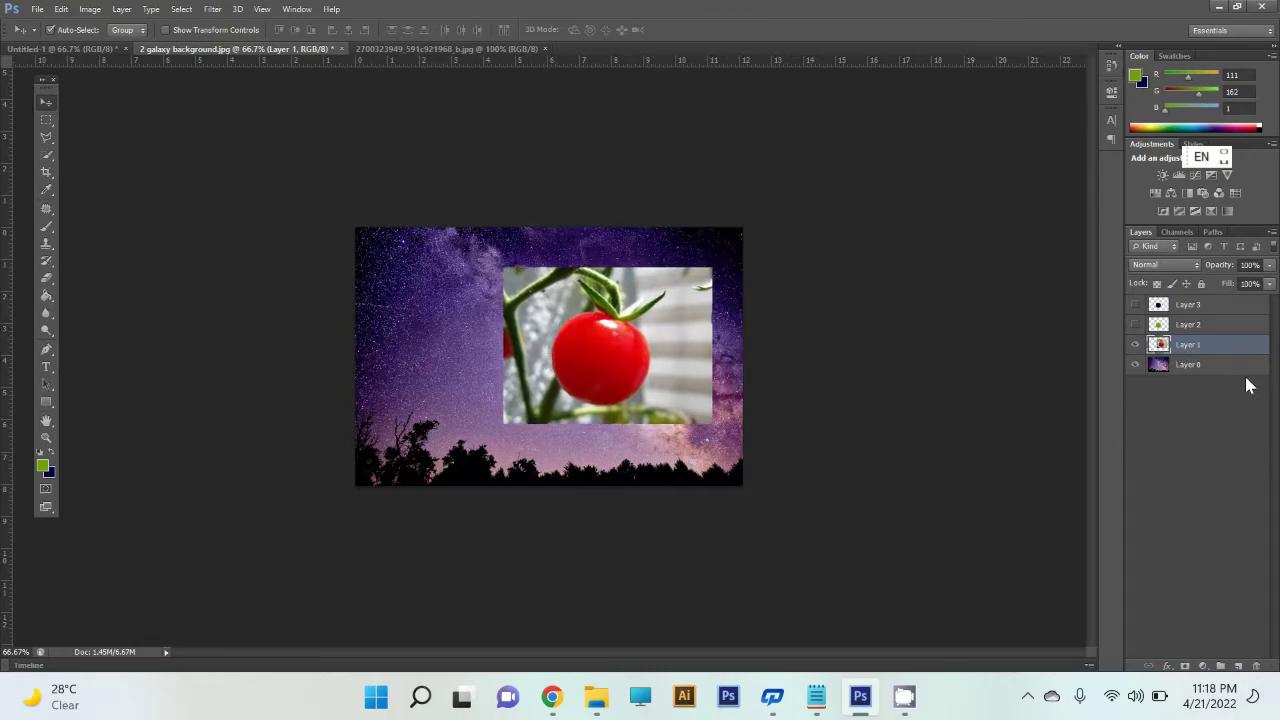
drag(1231, 353, 1229, 371)
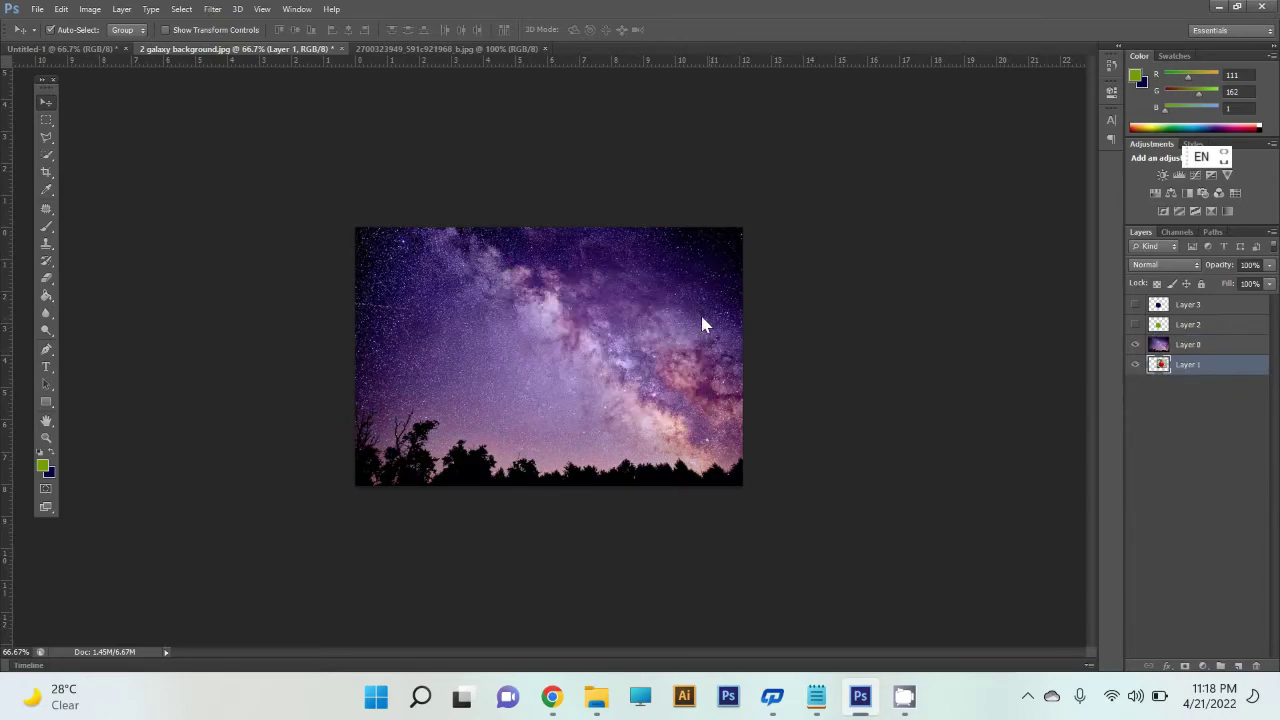
Delete a rectangular region from the right part of the galaxy Layer 0.
click(703, 323)
click(44, 121)
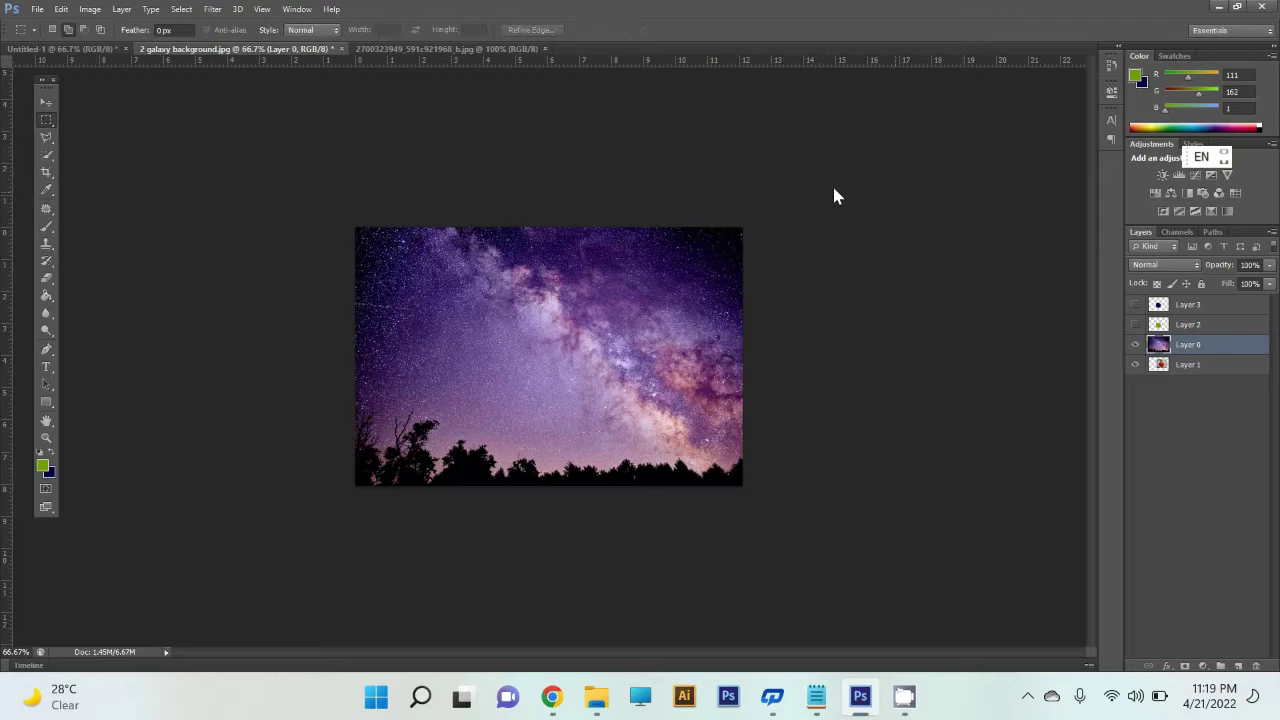
drag(834, 194, 584, 592)
key(Delete)
Move the tomato to the upper right and restack Layer 1 above Layer 0.
click(45, 102)
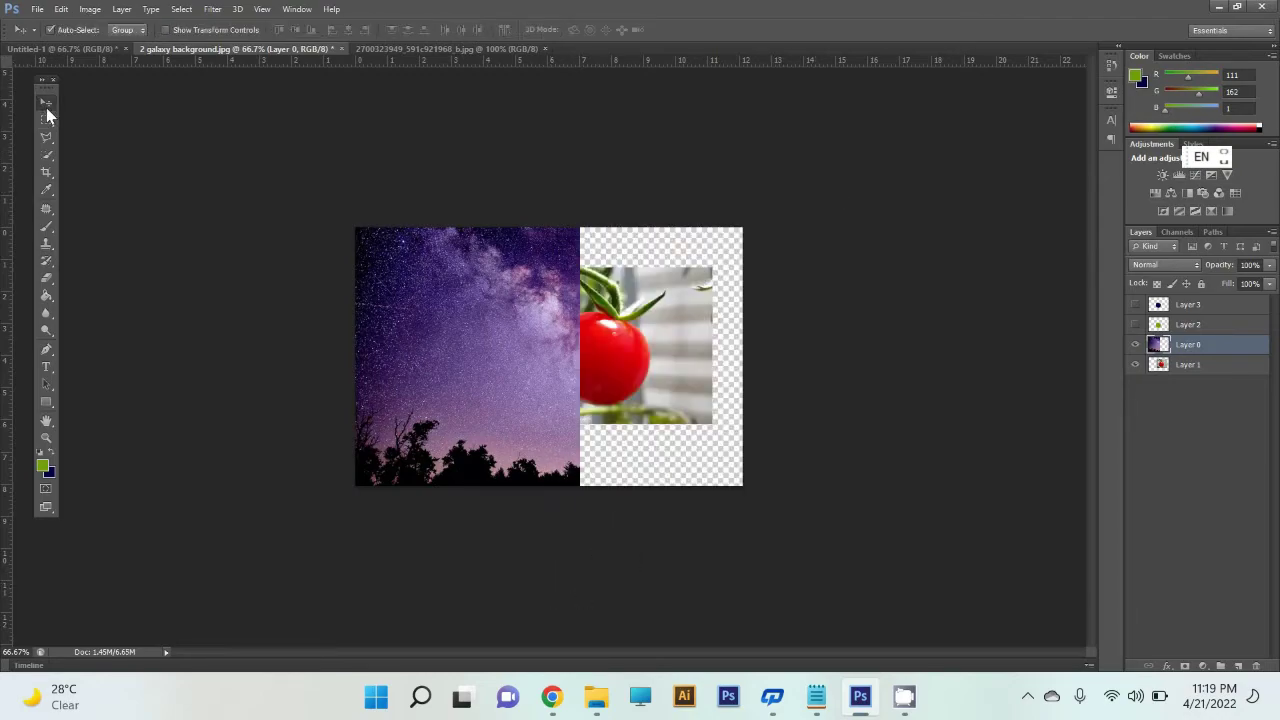
drag(652, 387, 685, 345)
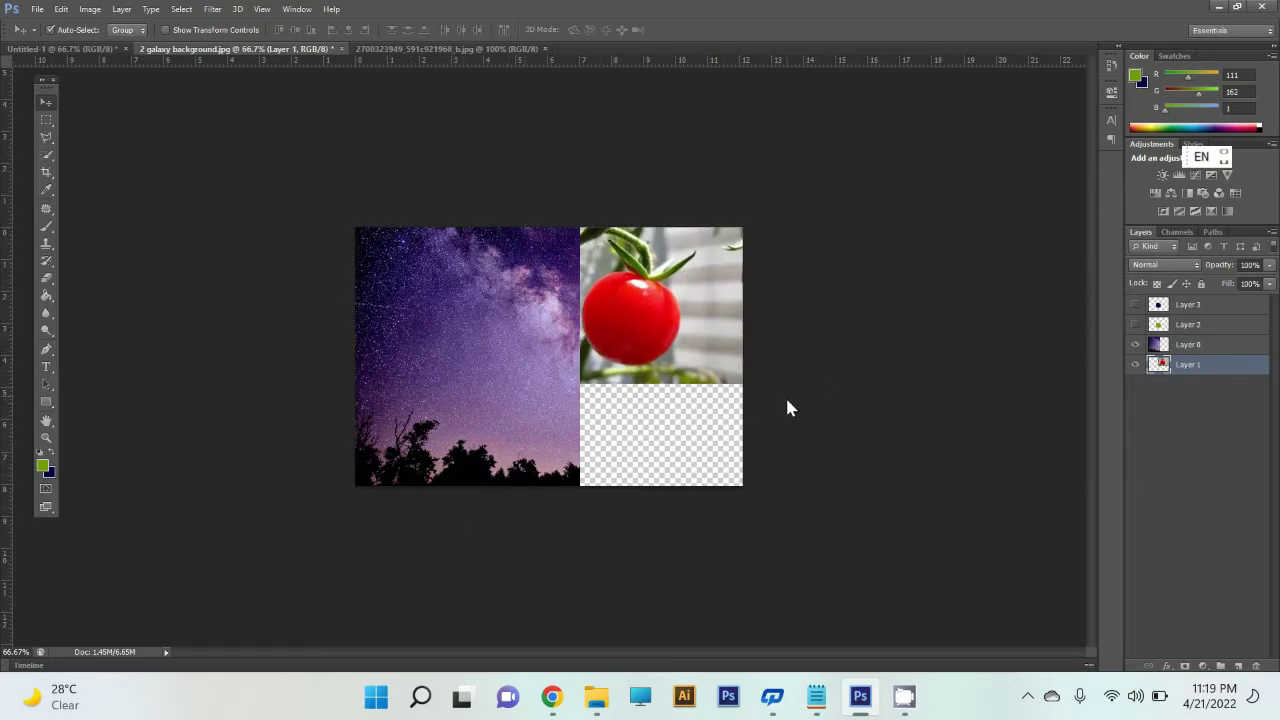
click(755, 716)
drag(642, 314, 638, 328)
mouse_move(1216, 367)
mouse_down()
mouse_move(1215, 338)
mouse_move(1207, 376)
mouse_move(1212, 341)
mouse_up()
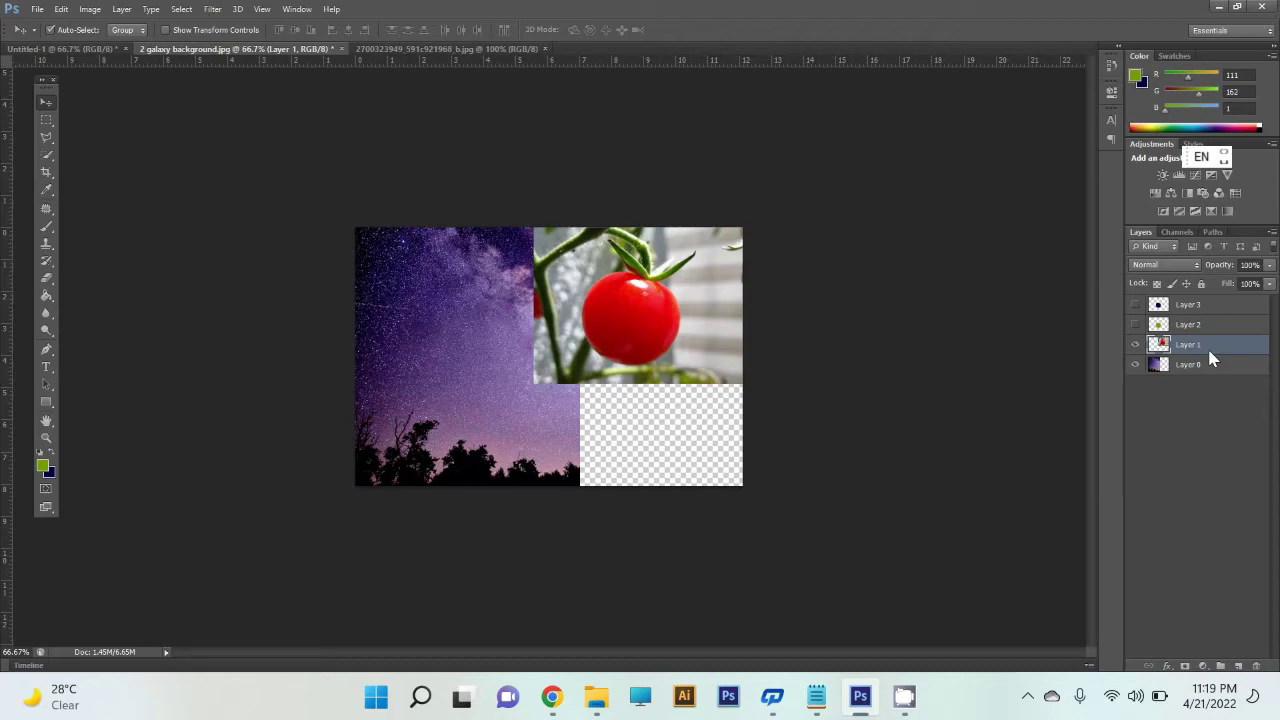
Show Layer 2's green circle, add empty Layers 4 through 9, and deselect all layers.
click(1135, 324)
click(1240, 667)
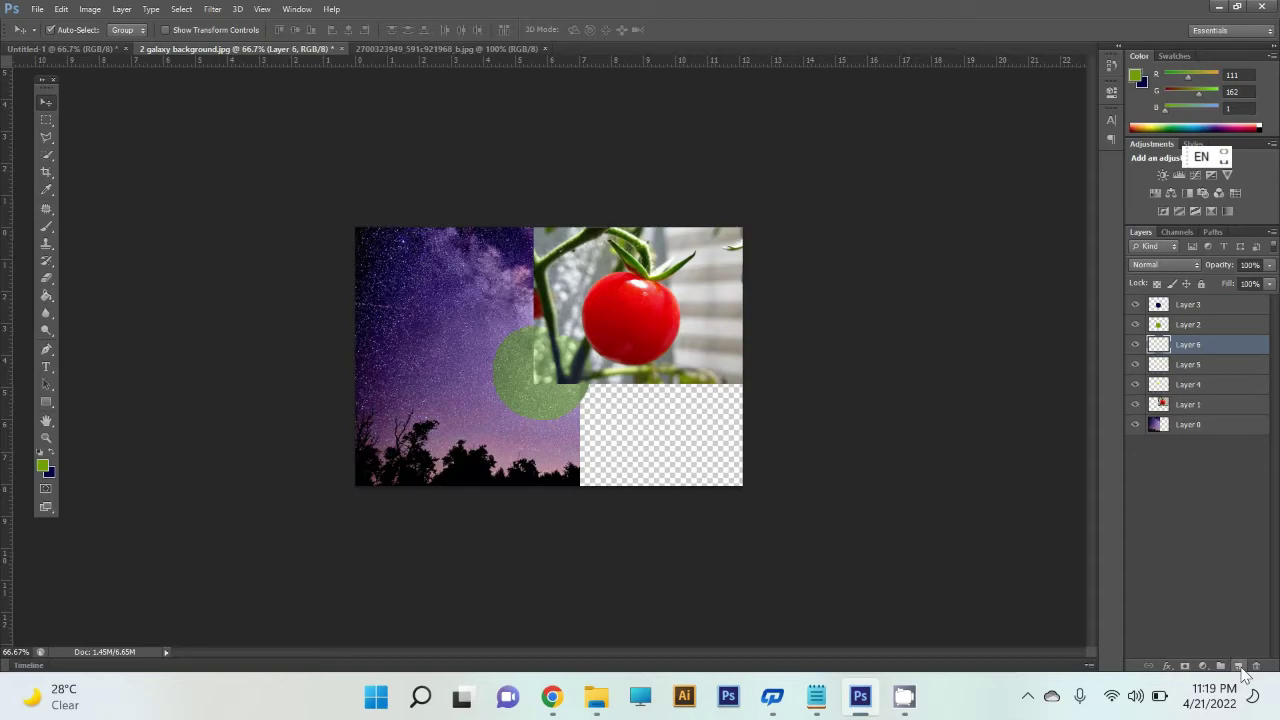
click(1240, 667)
click(1240, 667)
click(1196, 600)
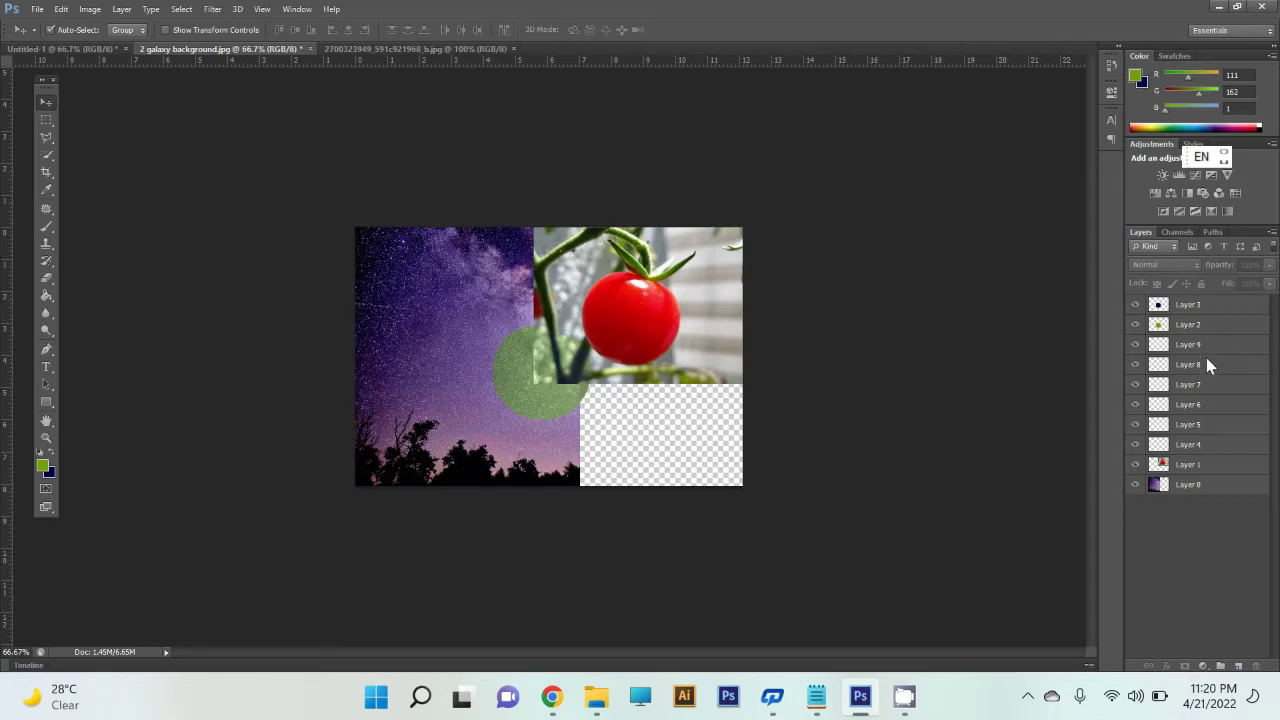
Rename Layer 1 to 'tmamtoo' and Layer 4 to 'apple'.
double_click(1196, 465)
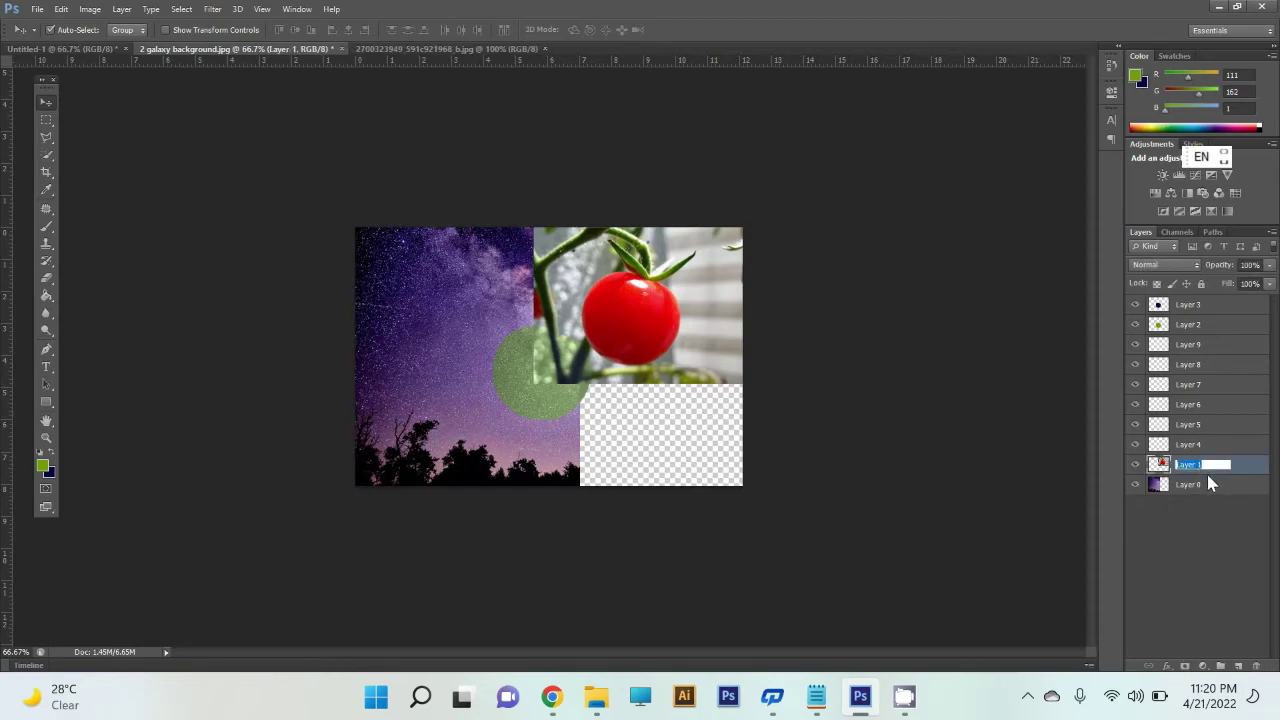
text(tom)
text(atooe)
click(1231, 559)
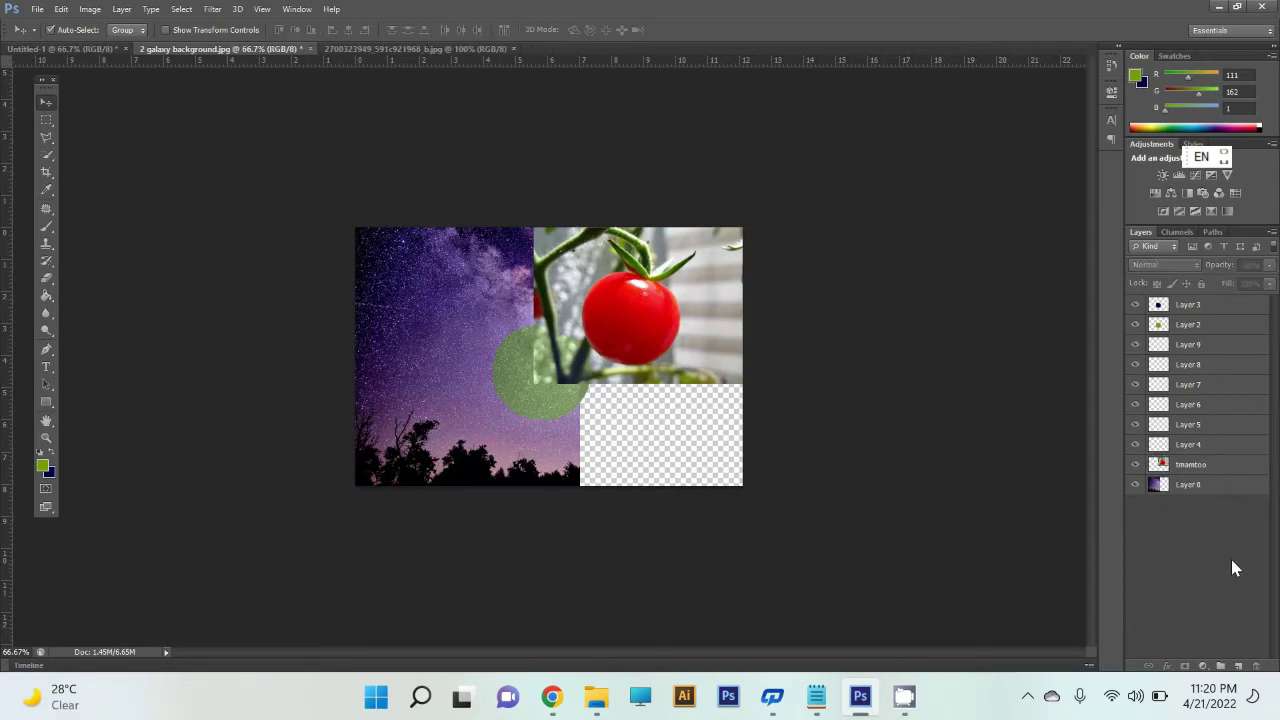
double_click(1186, 443)
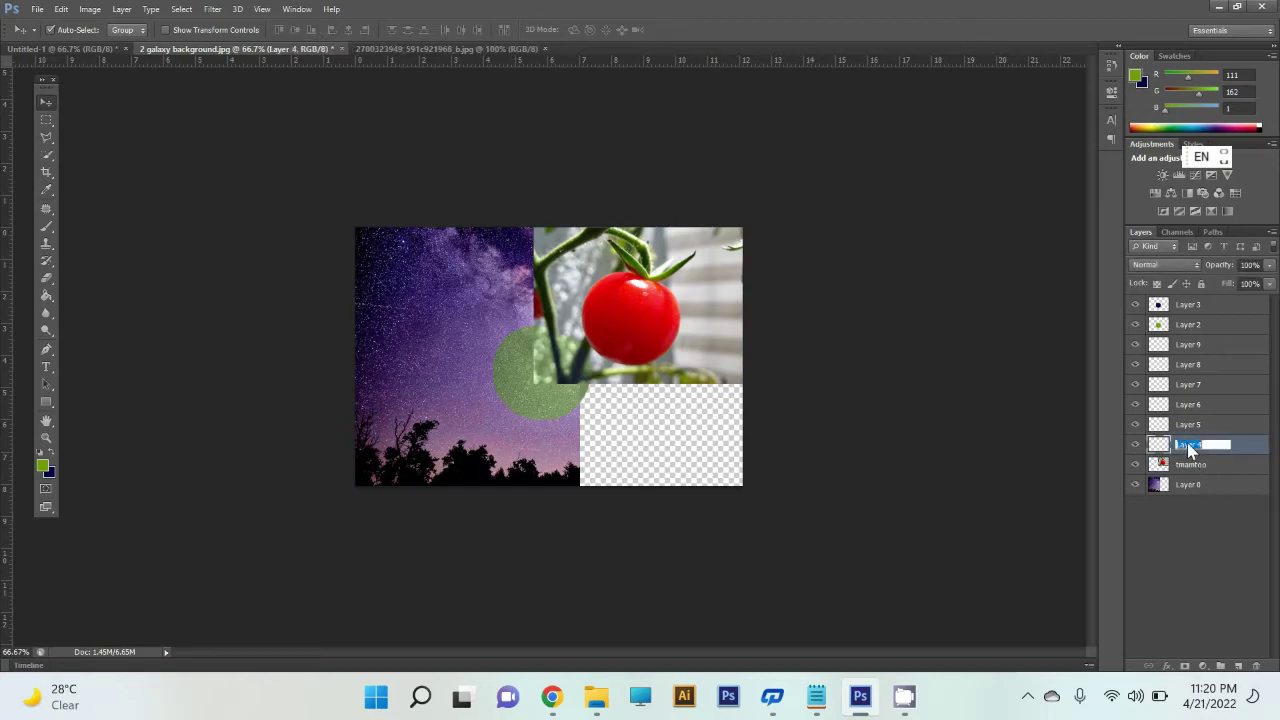
text(g)
key(Return)
key(w)
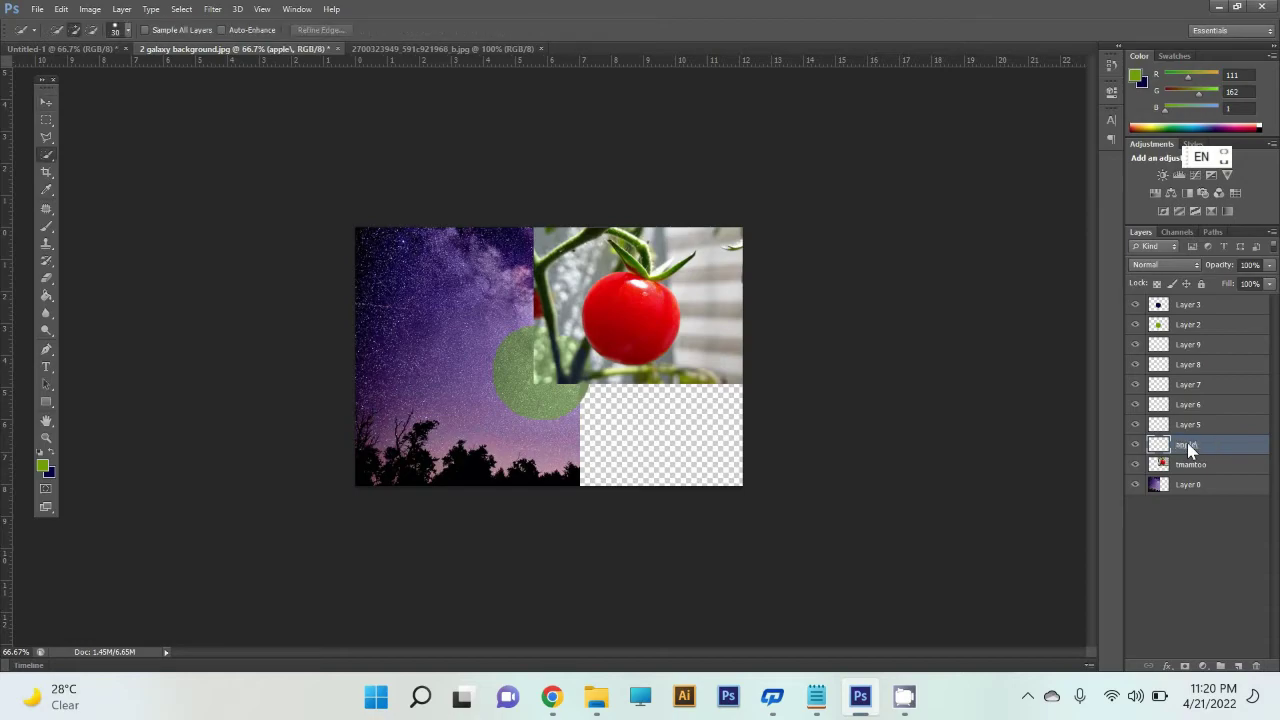
Select Layer 5, deselect all layers, then select Layer 0.
click(1191, 428)
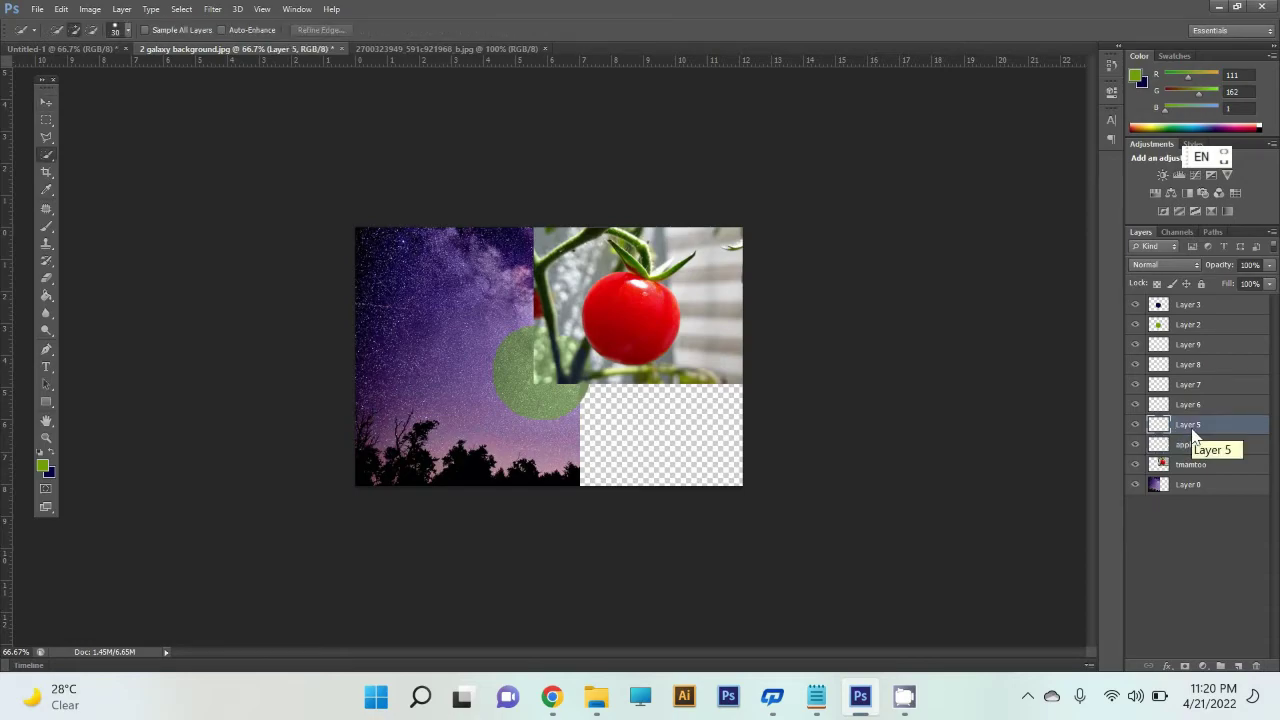
click(1214, 548)
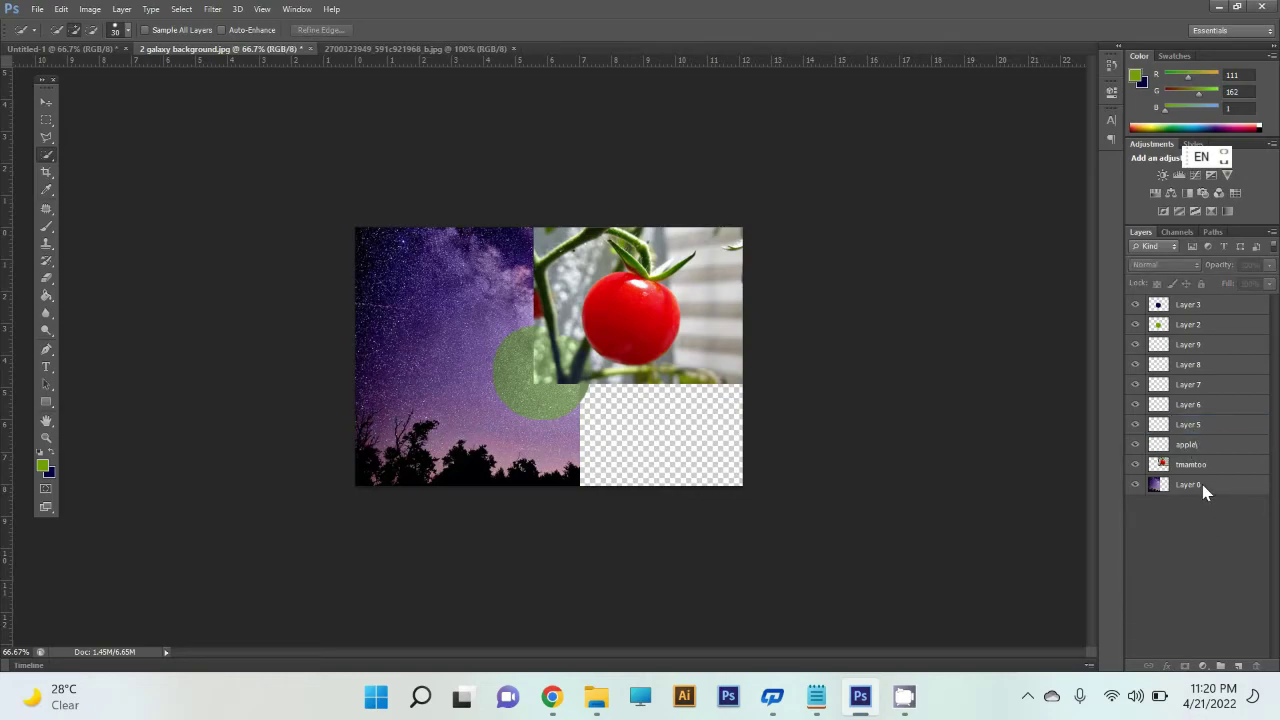
click(1203, 488)
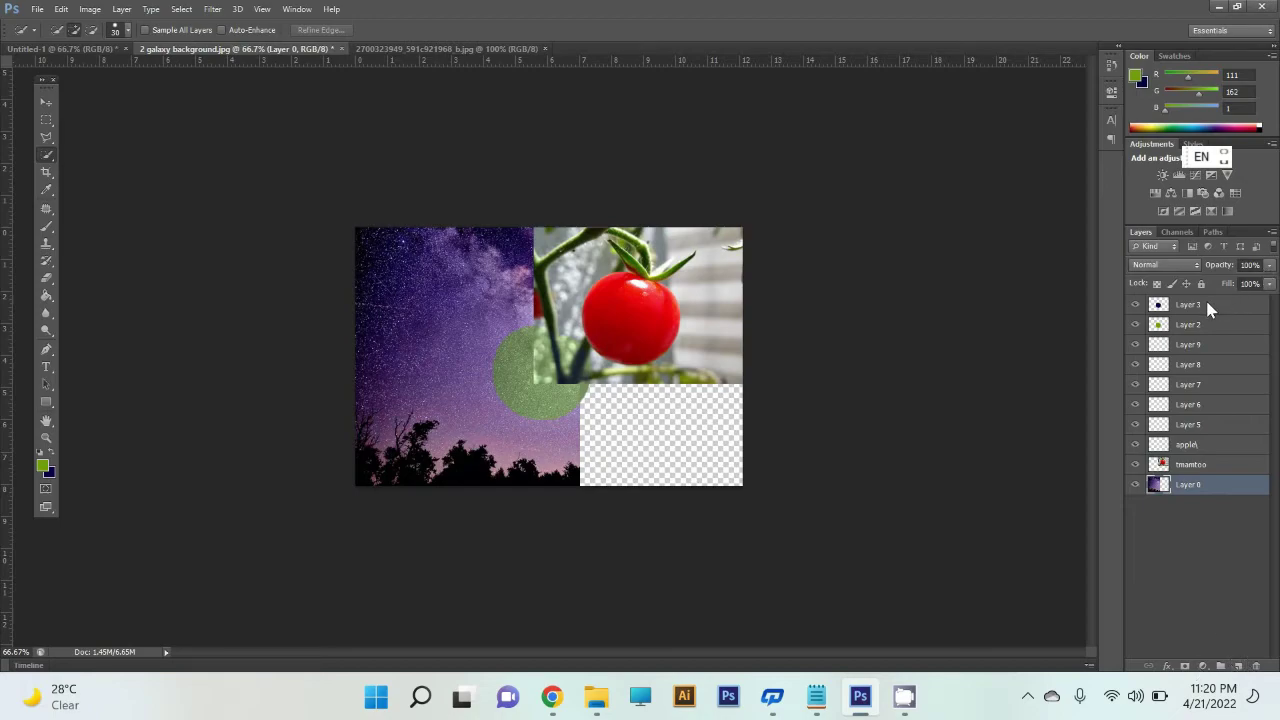
Select the whole stack from Layer 0 up to Layer 3 as one range.
click(1196, 590)
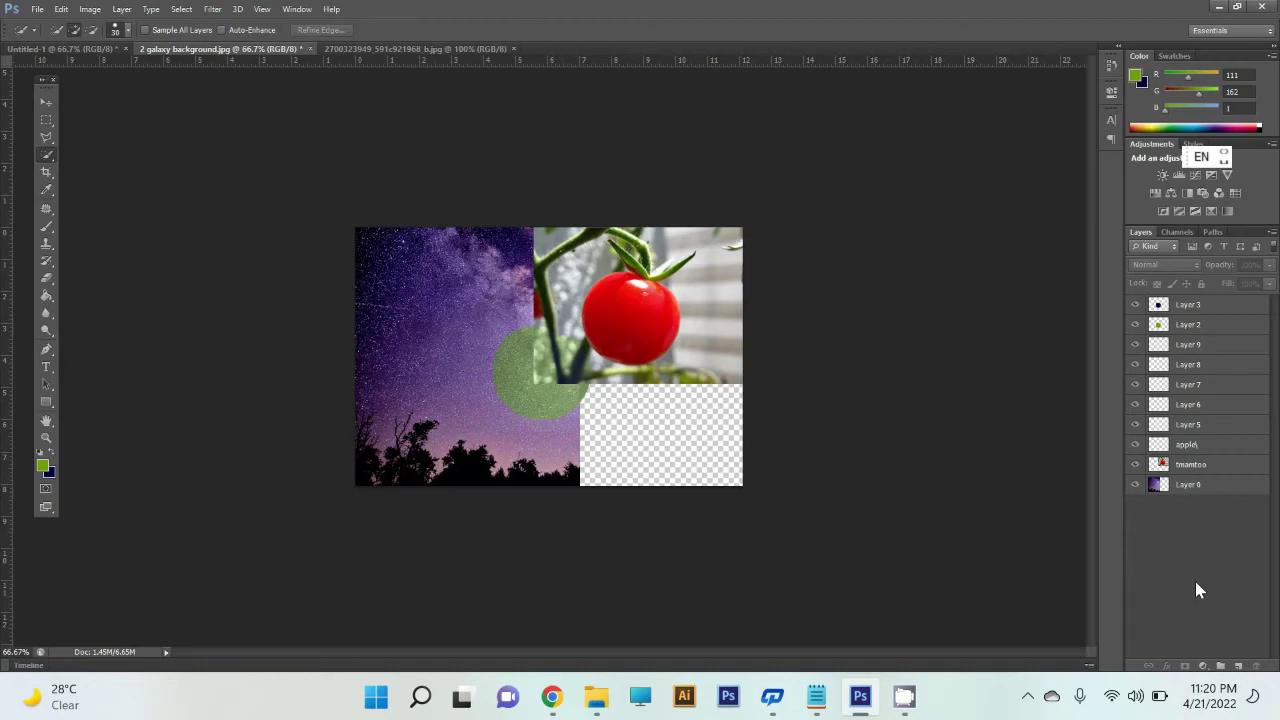
click(1213, 484)
shift+click(1210, 310)
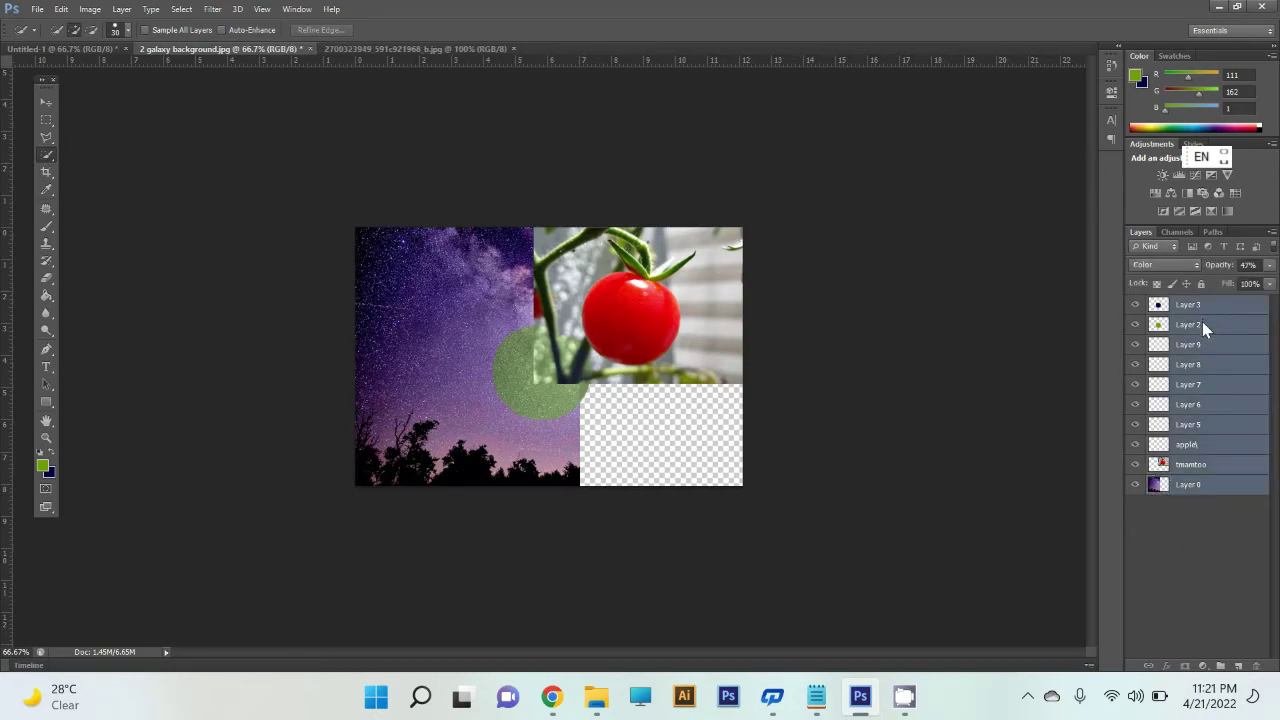
click(1217, 488)
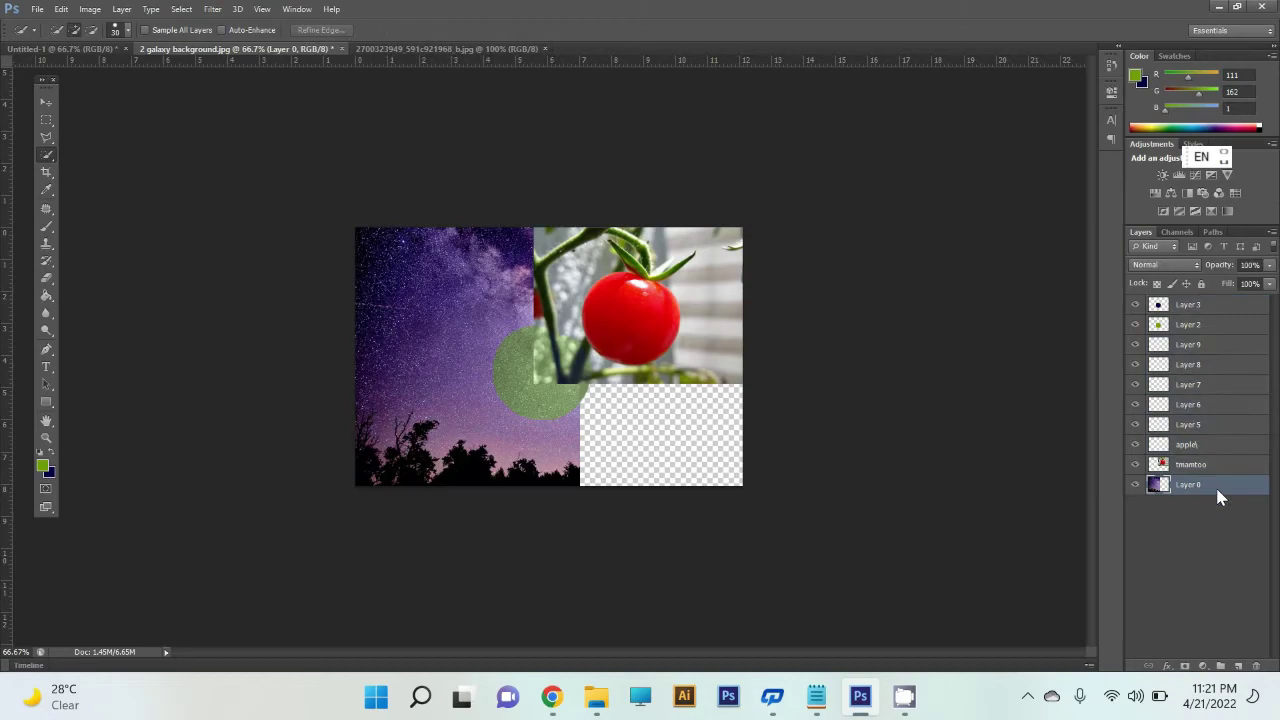
shift+click(1220, 310)
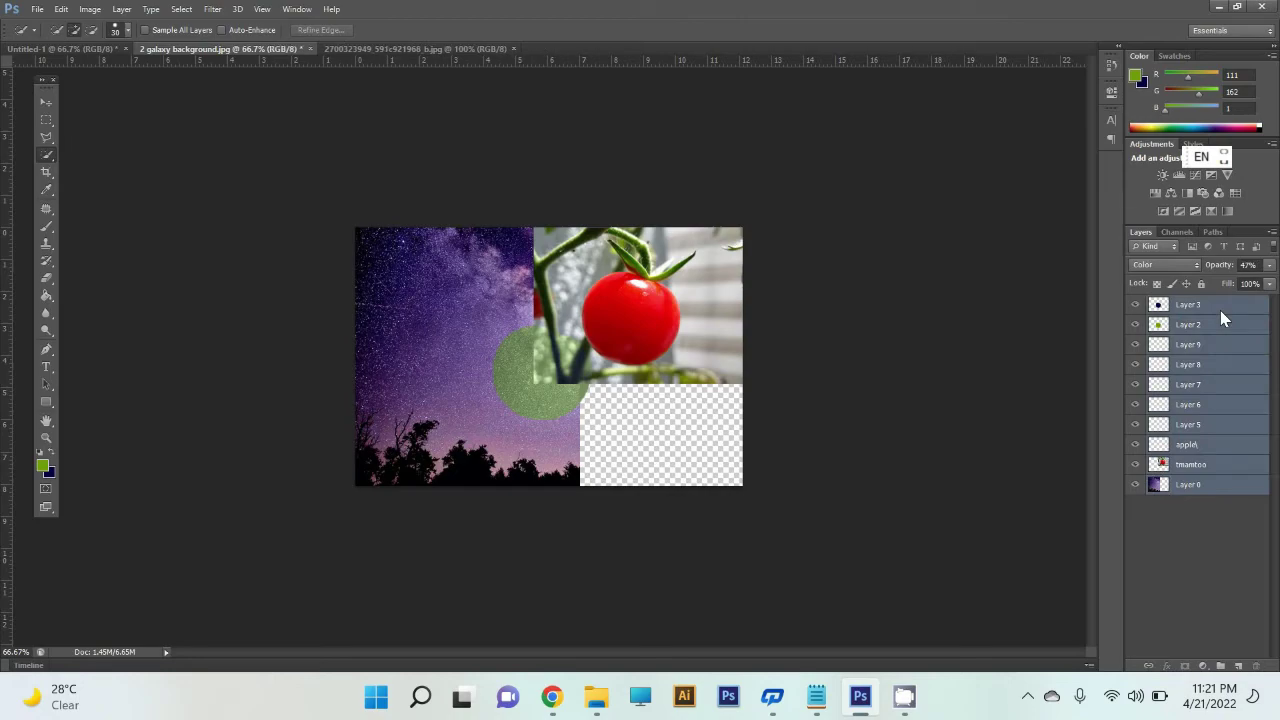
click(1216, 488)
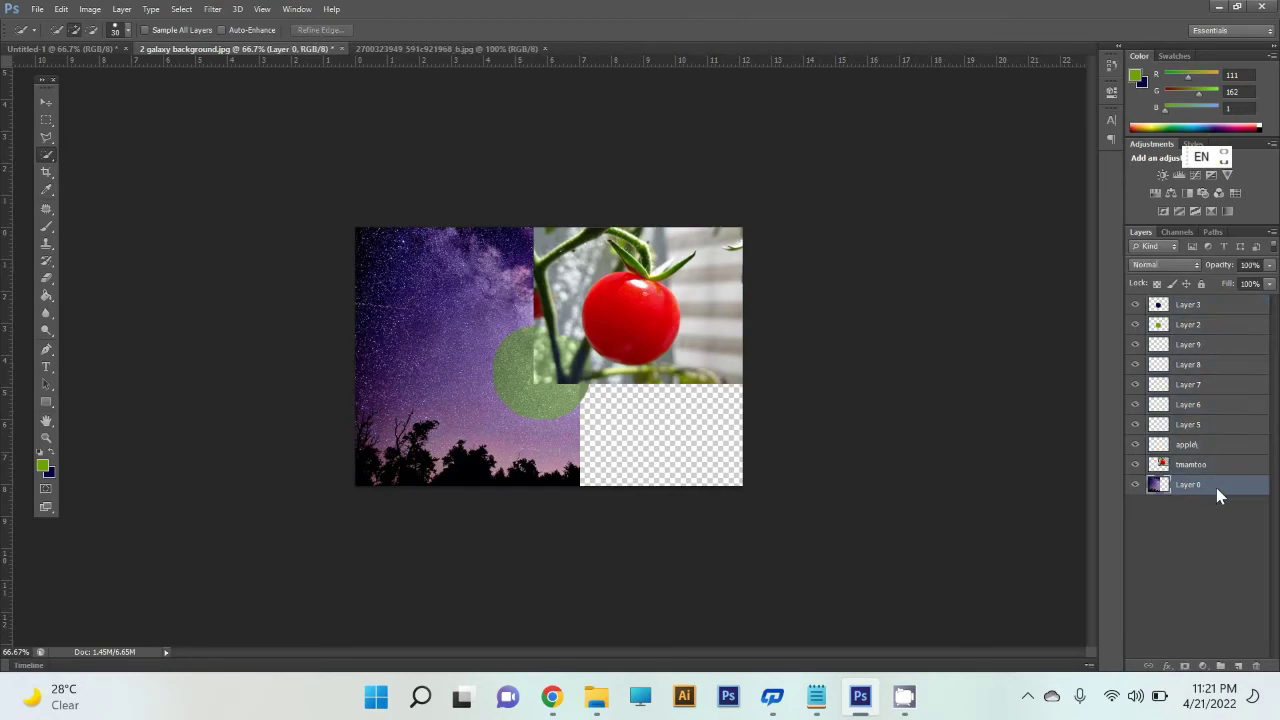
shift+click(1207, 305)
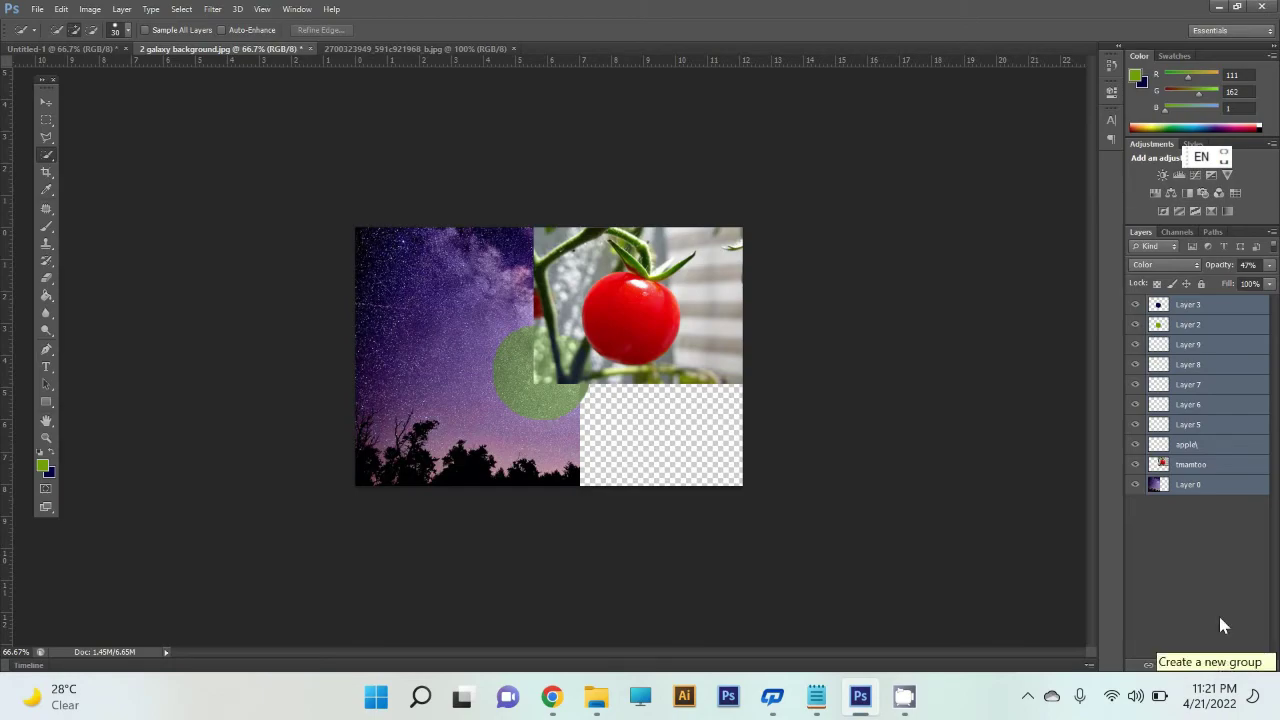
Create an empty Group 1, drag Layers 3 through 0 into it, and collapse it.
click(1220, 667)
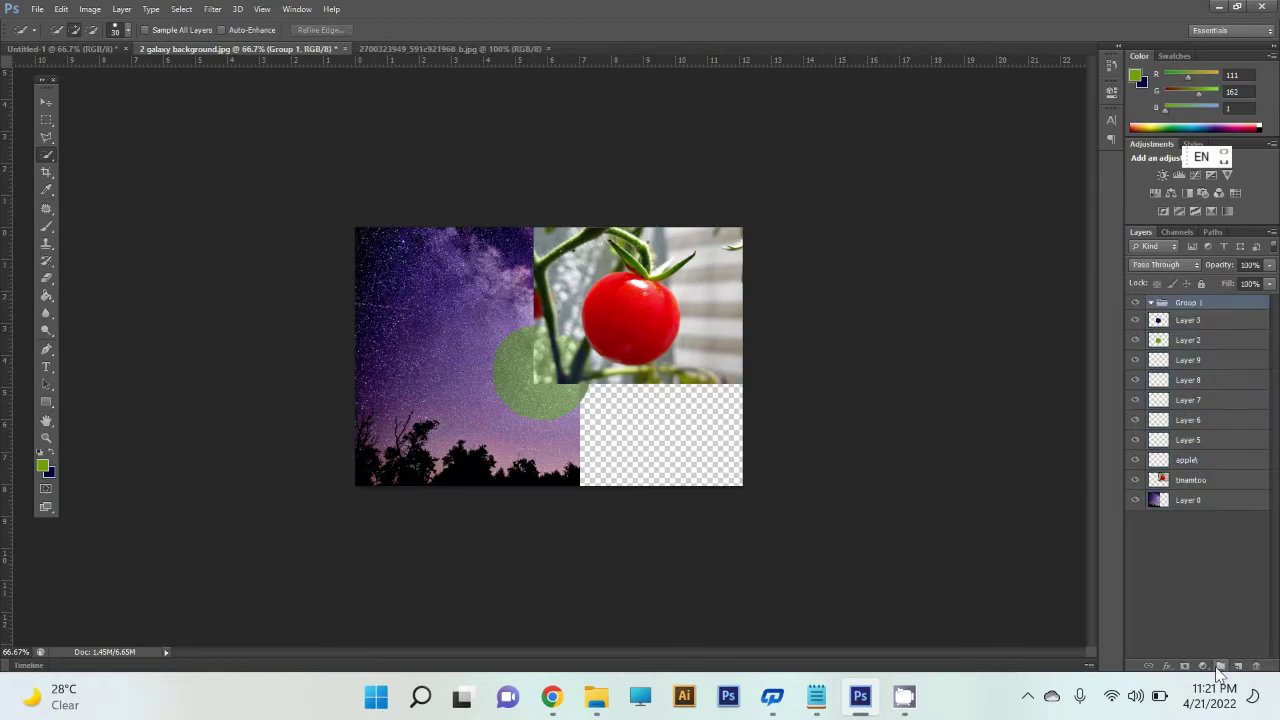
click(1184, 318)
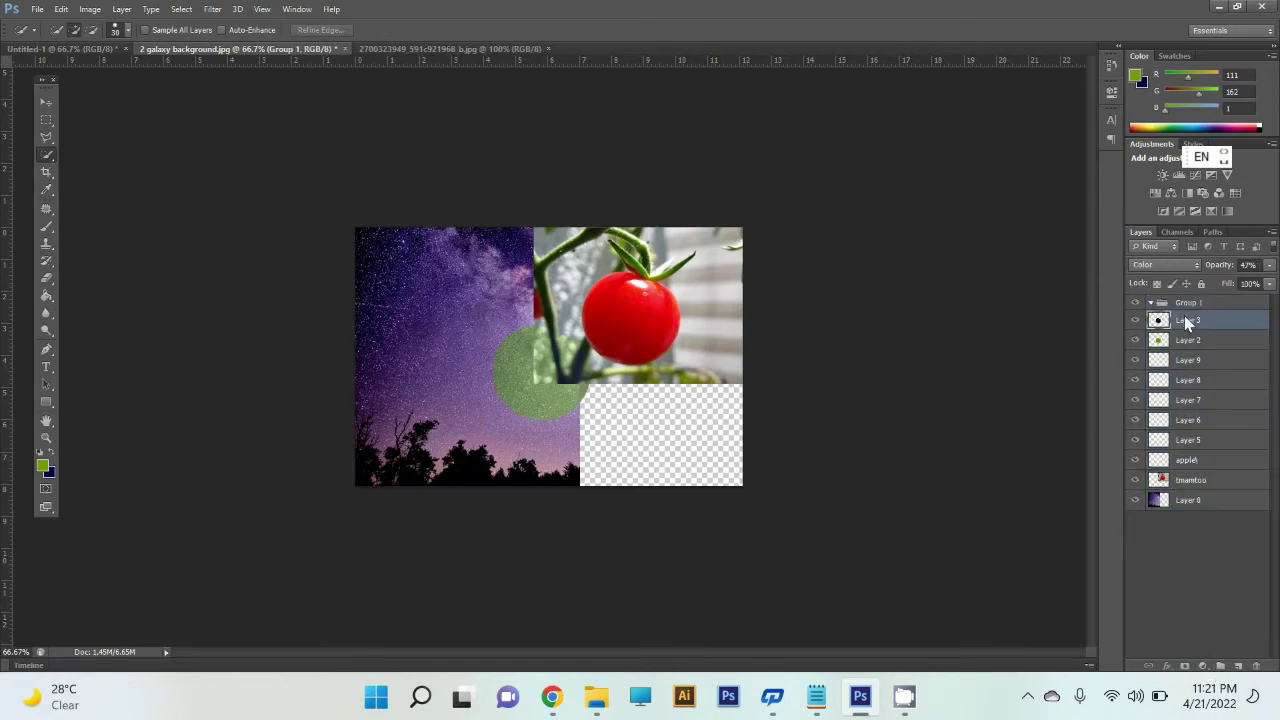
click(1151, 302)
click(1151, 302)
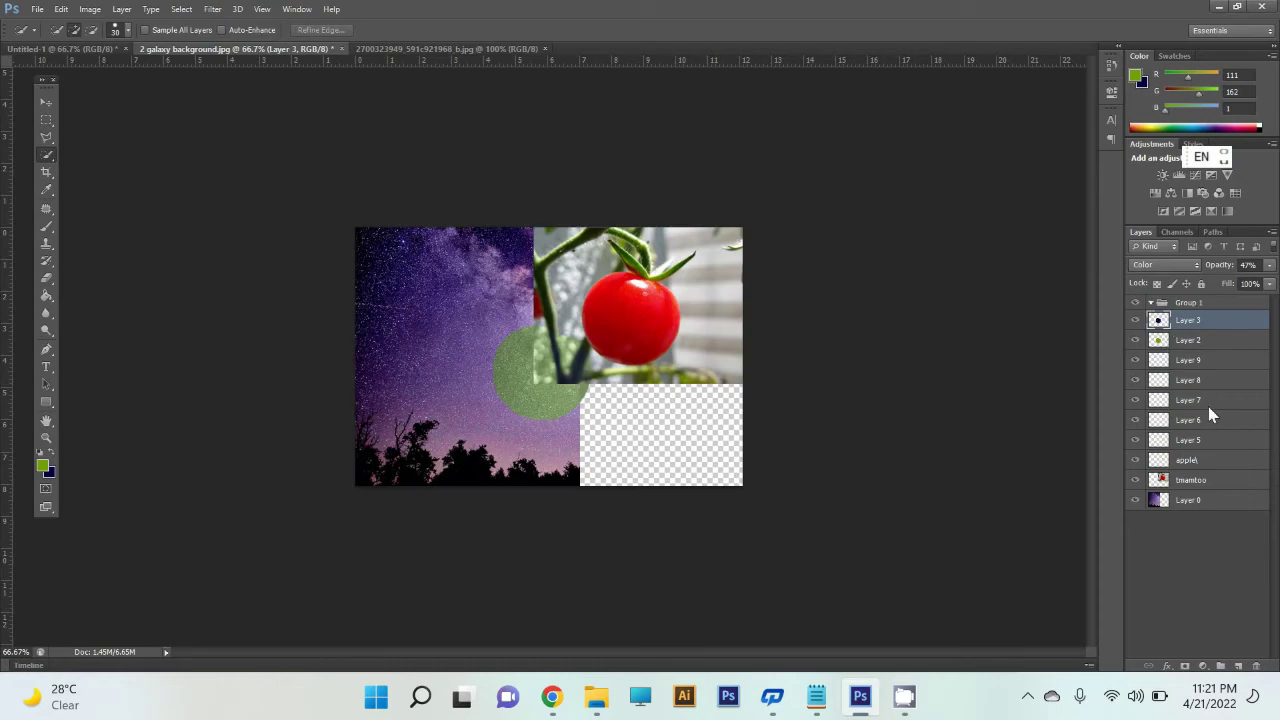
ctrl+click(1216, 495)
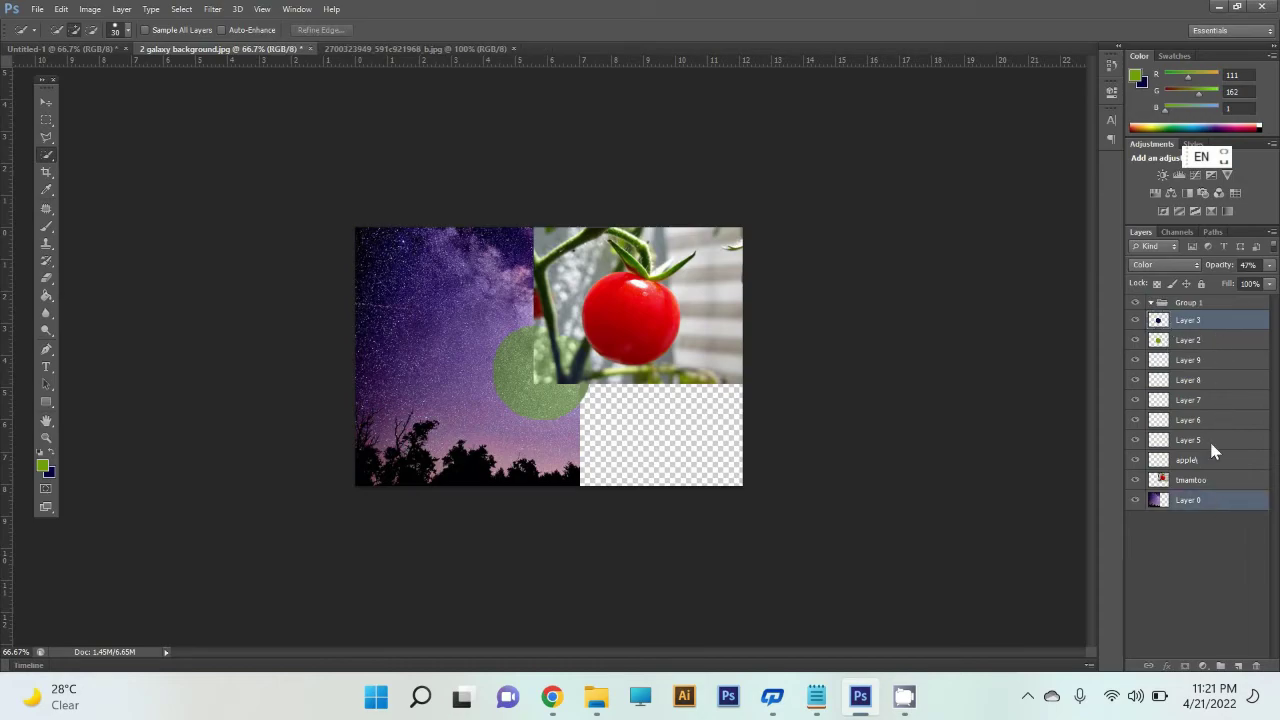
click(1235, 320)
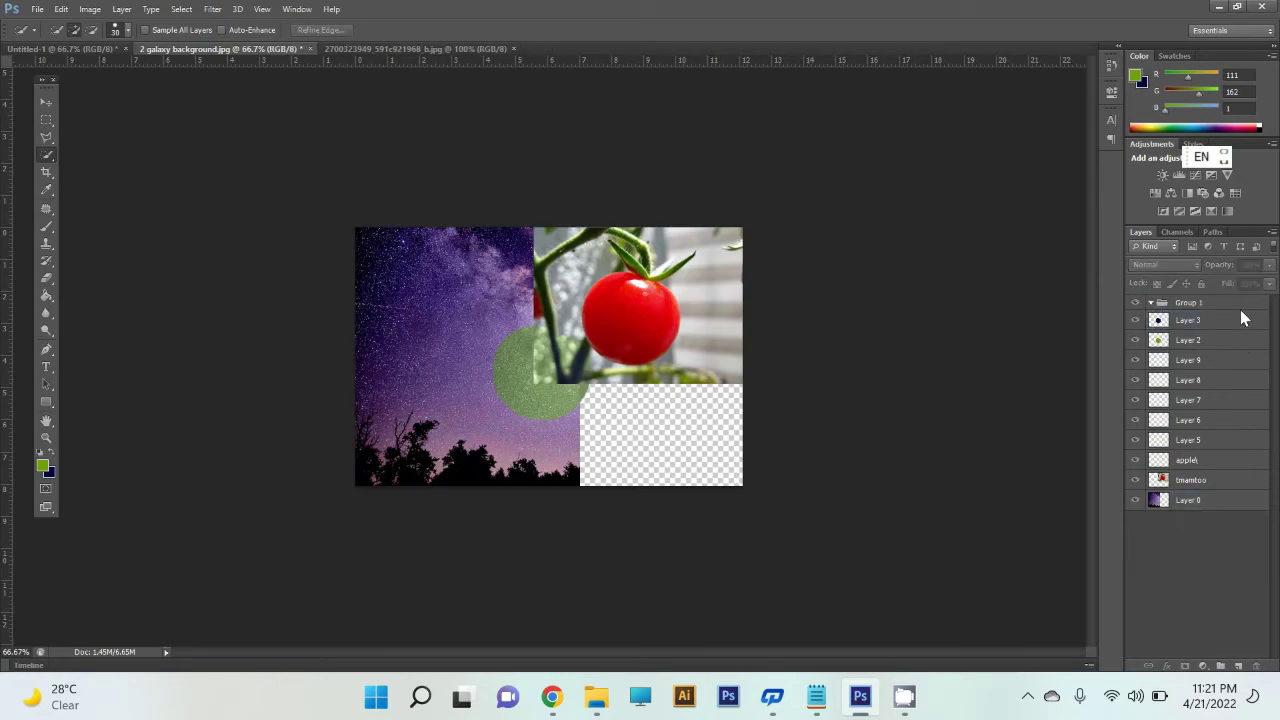
shift+click(1228, 508)
drag(1224, 320, 1229, 308)
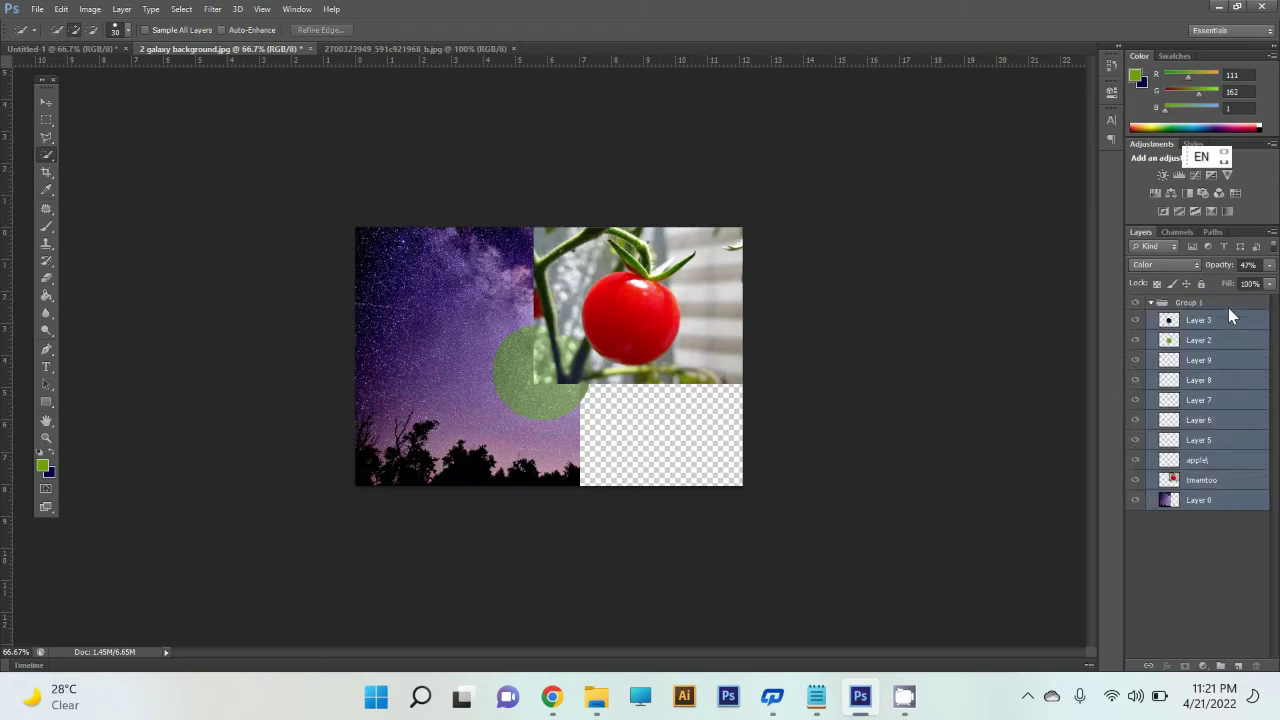
click(1151, 303)
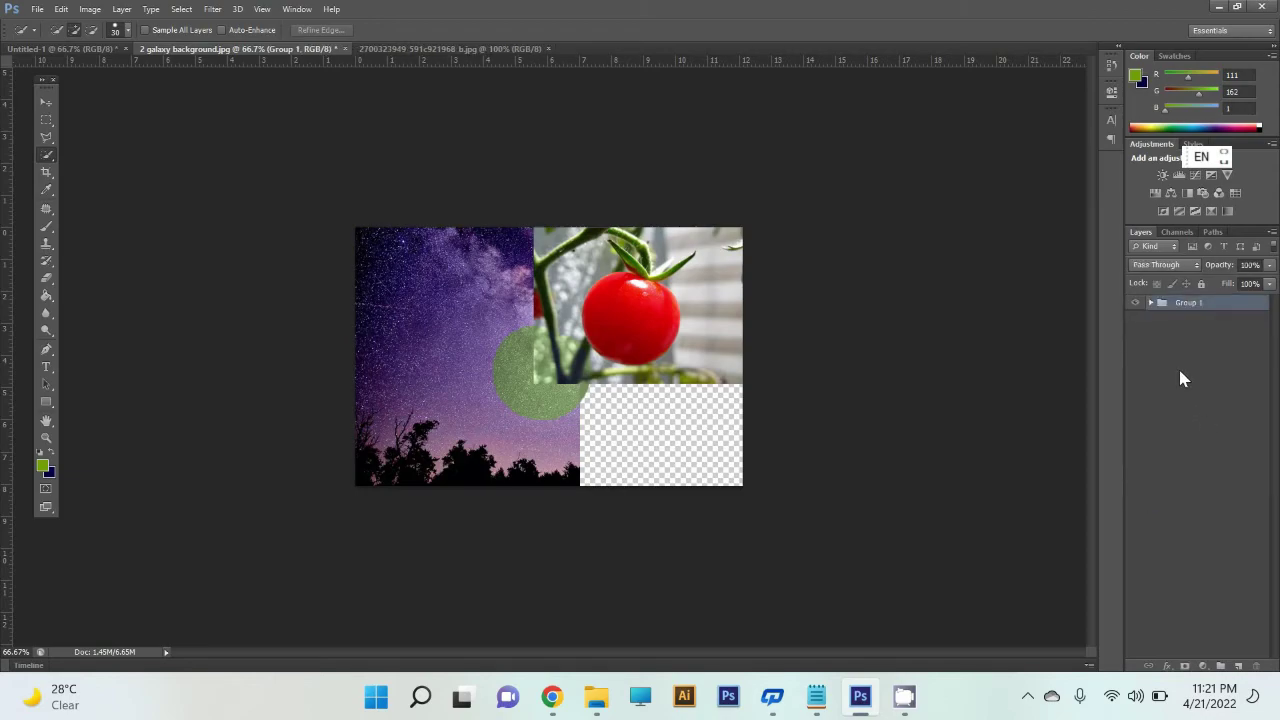
Ungroup with Ctrl+Shift+G, regroup all layers into Group 1 with Ctrl+G, and hide it.
key(ctrl+shift+g)
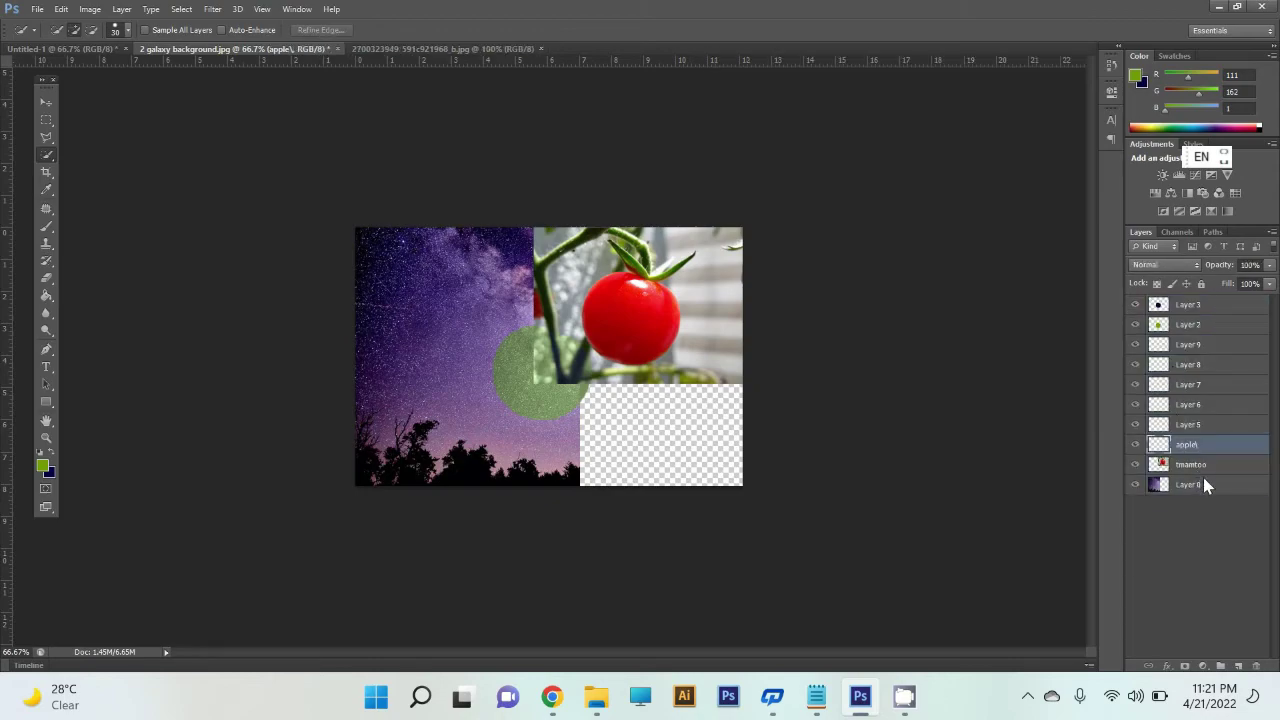
click(1204, 482)
shift+click(1190, 310)
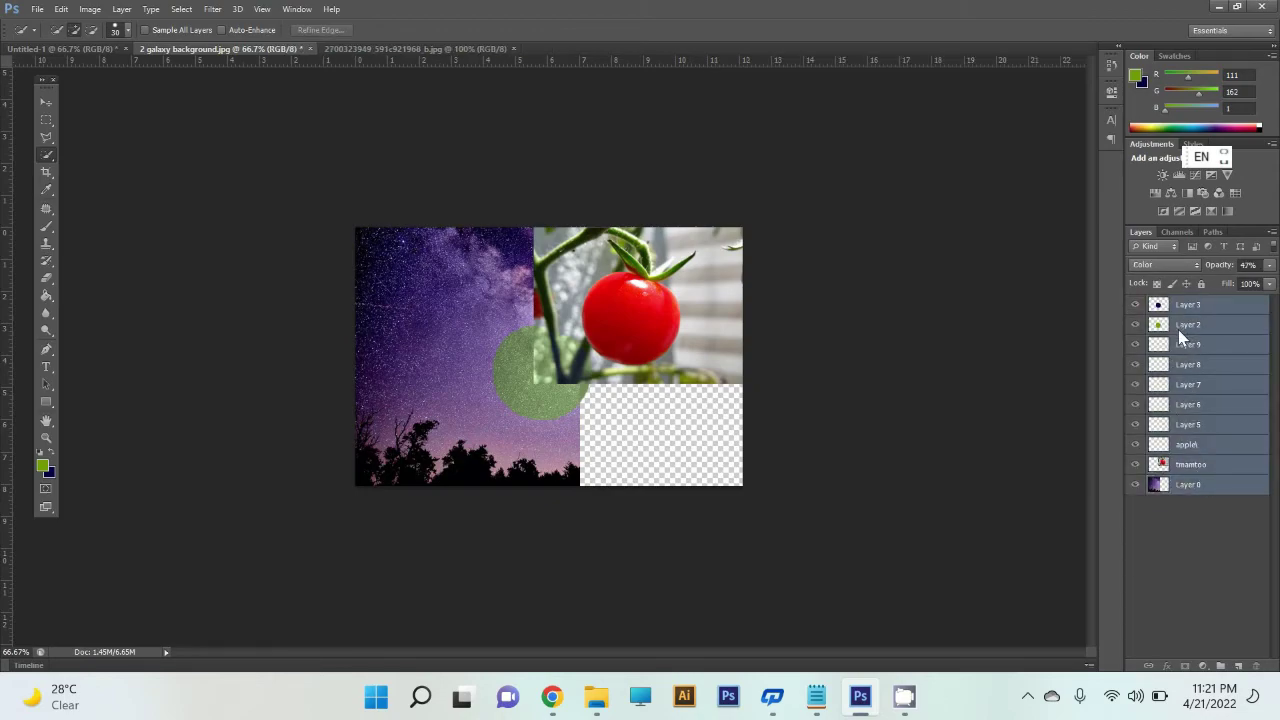
key(ctrl+g)
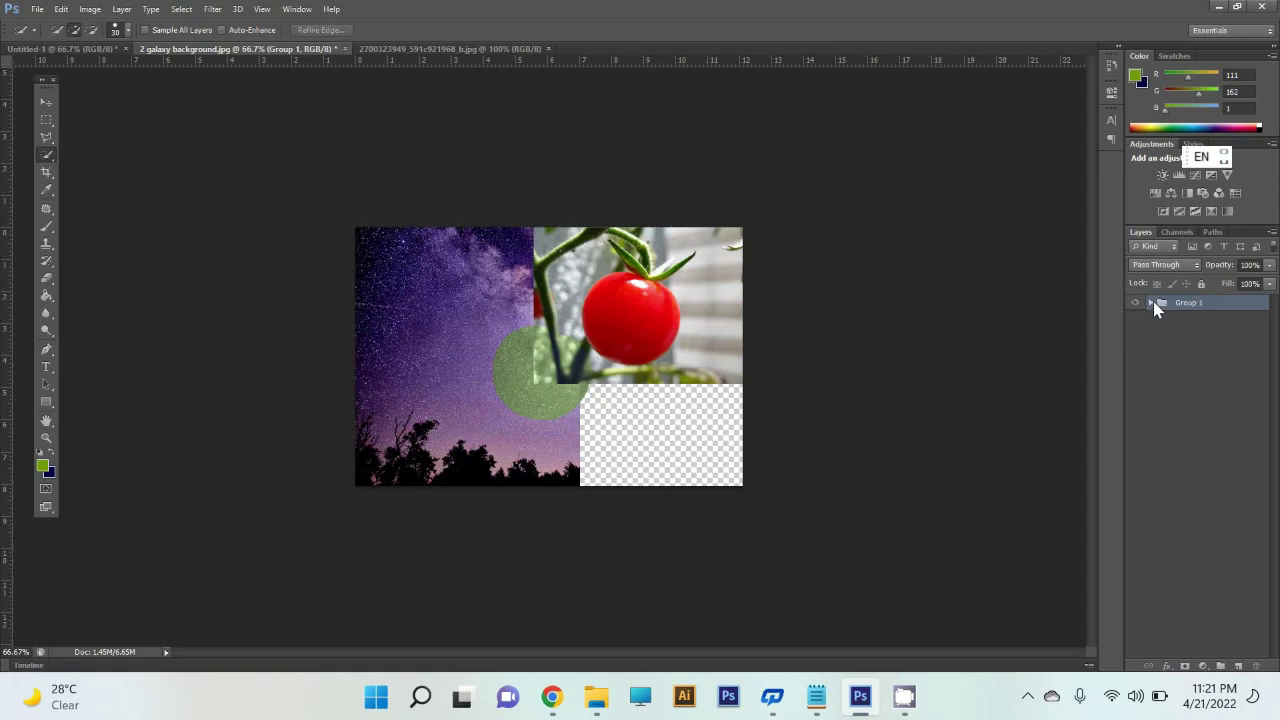
click(1151, 302)
click(1151, 303)
click(1137, 303)
Check layer contents by toggling Layer 2, apple, tmamtoo and Layer 6 visibility, then hide Group 1.
click(1151, 302)
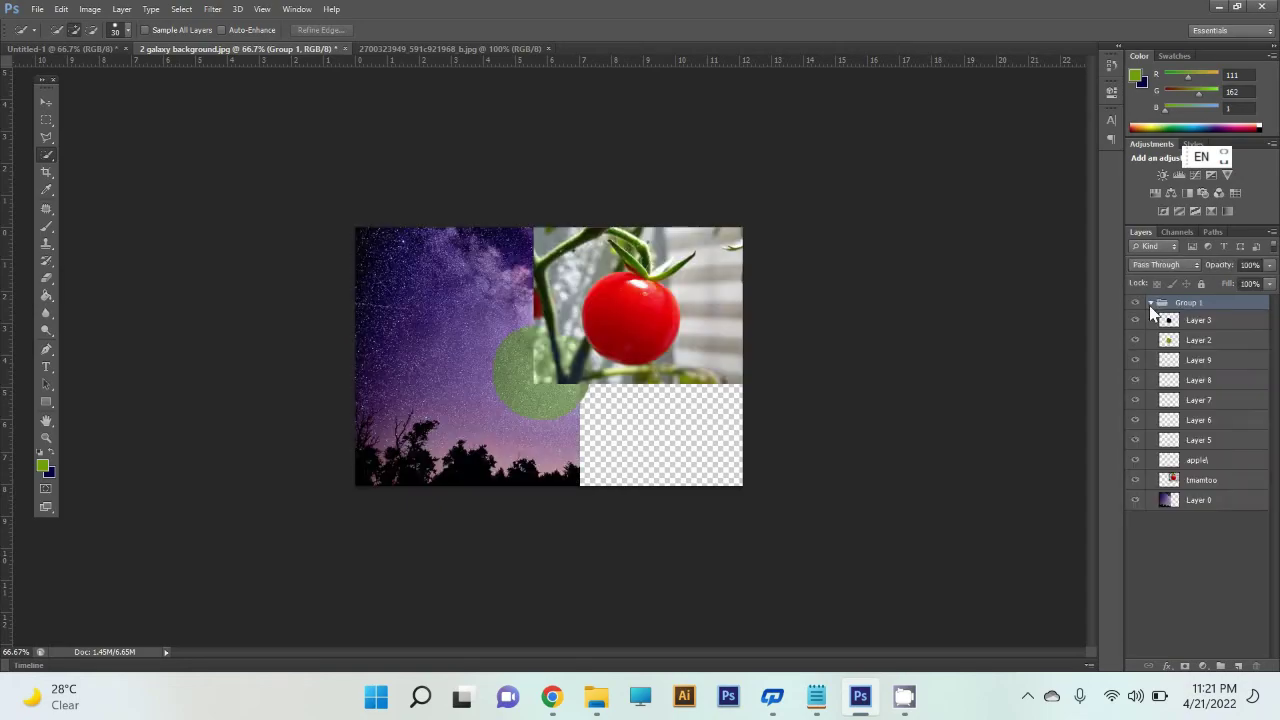
click(1135, 340)
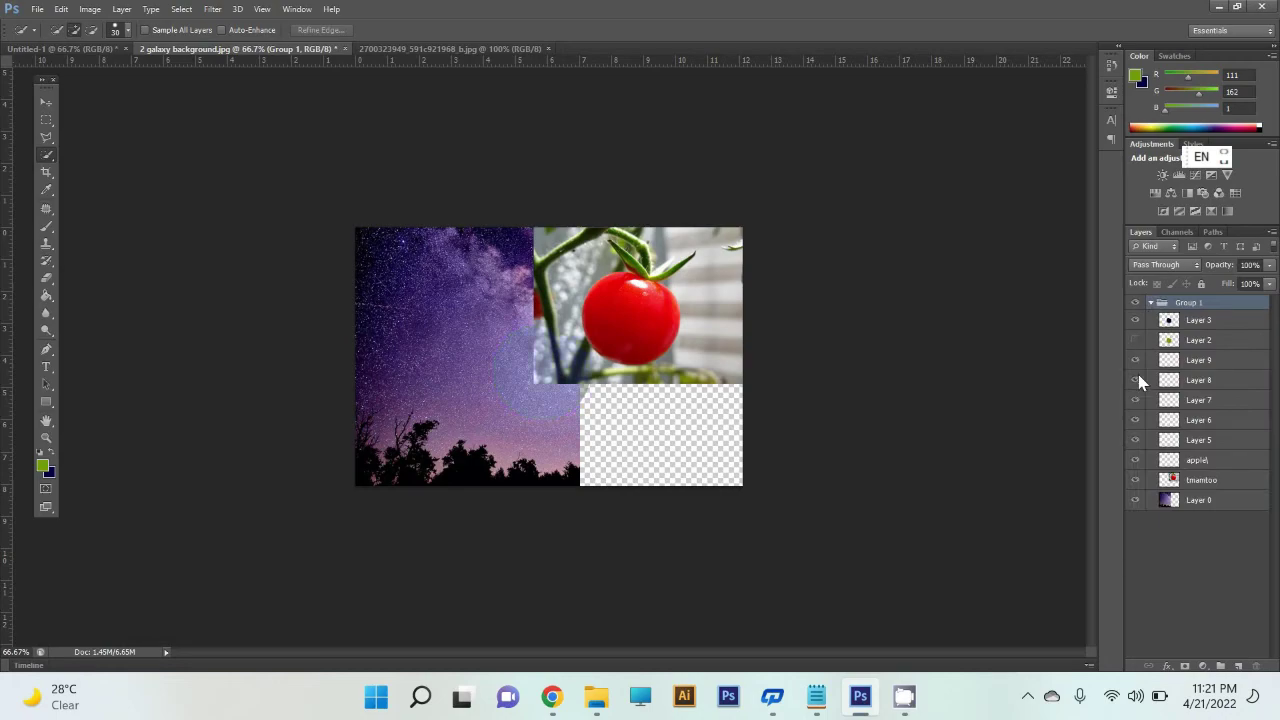
click(1135, 460)
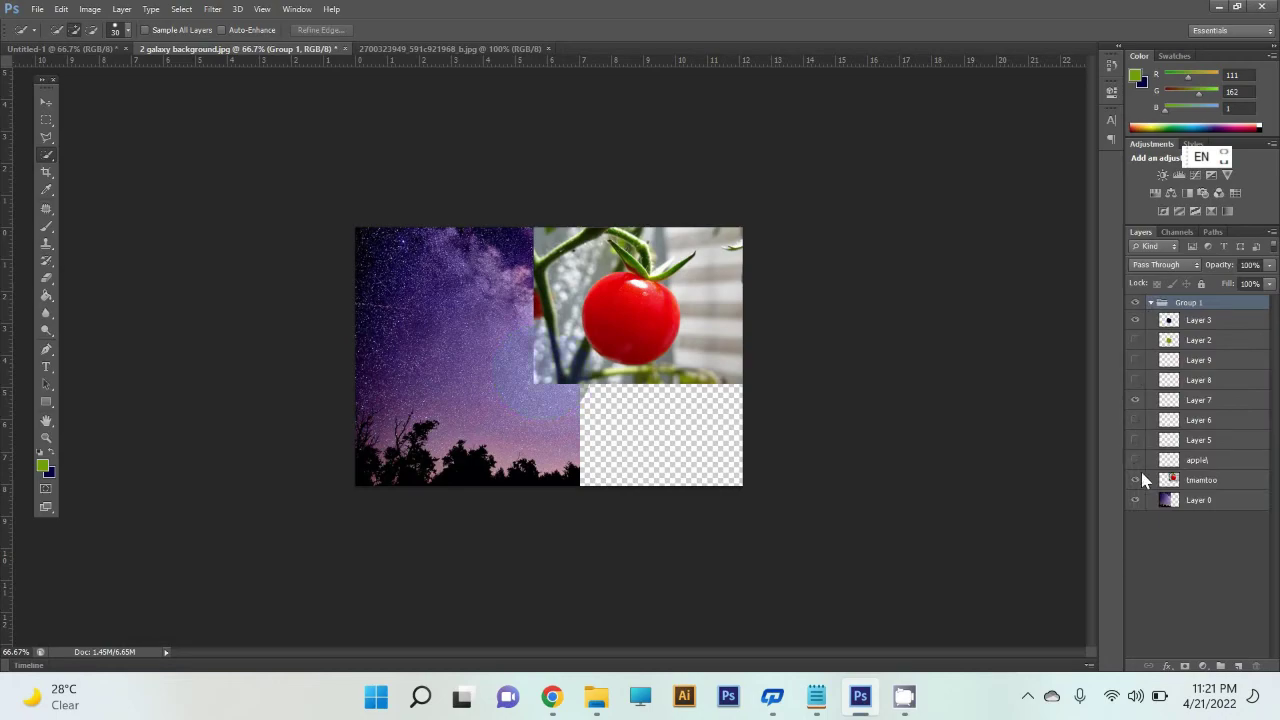
click(1135, 340)
click(1136, 420)
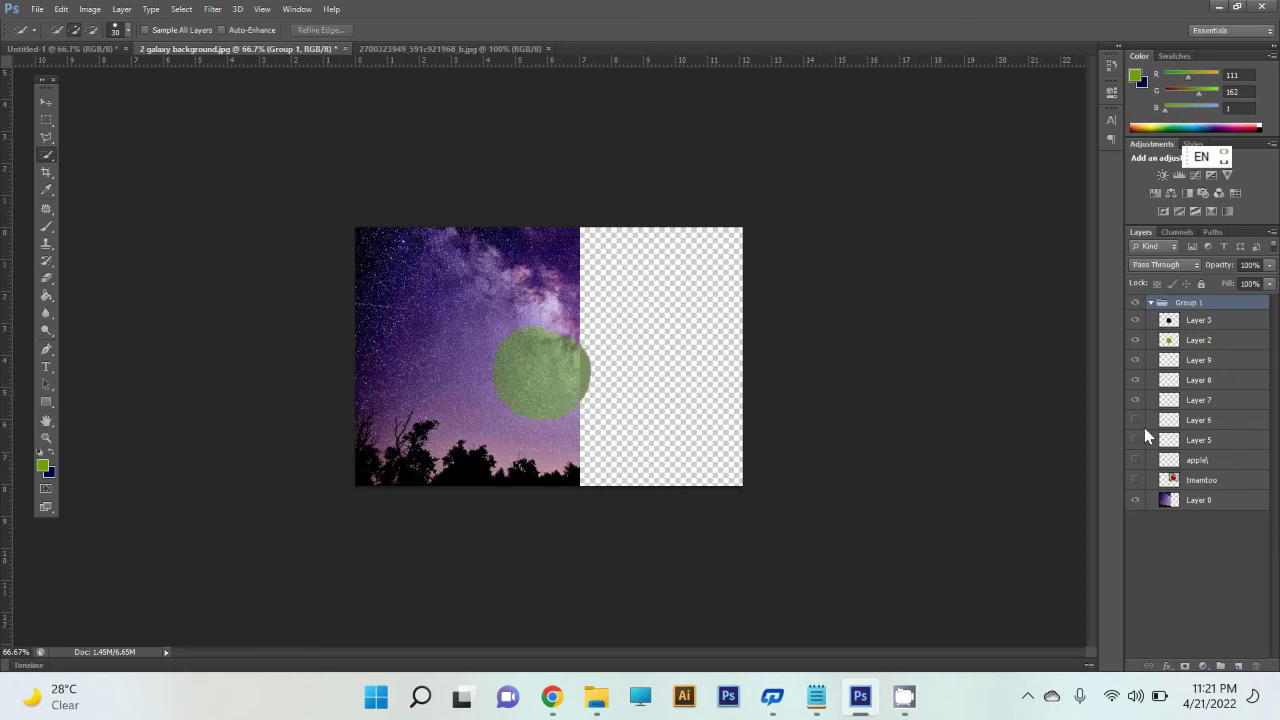
click(1135, 480)
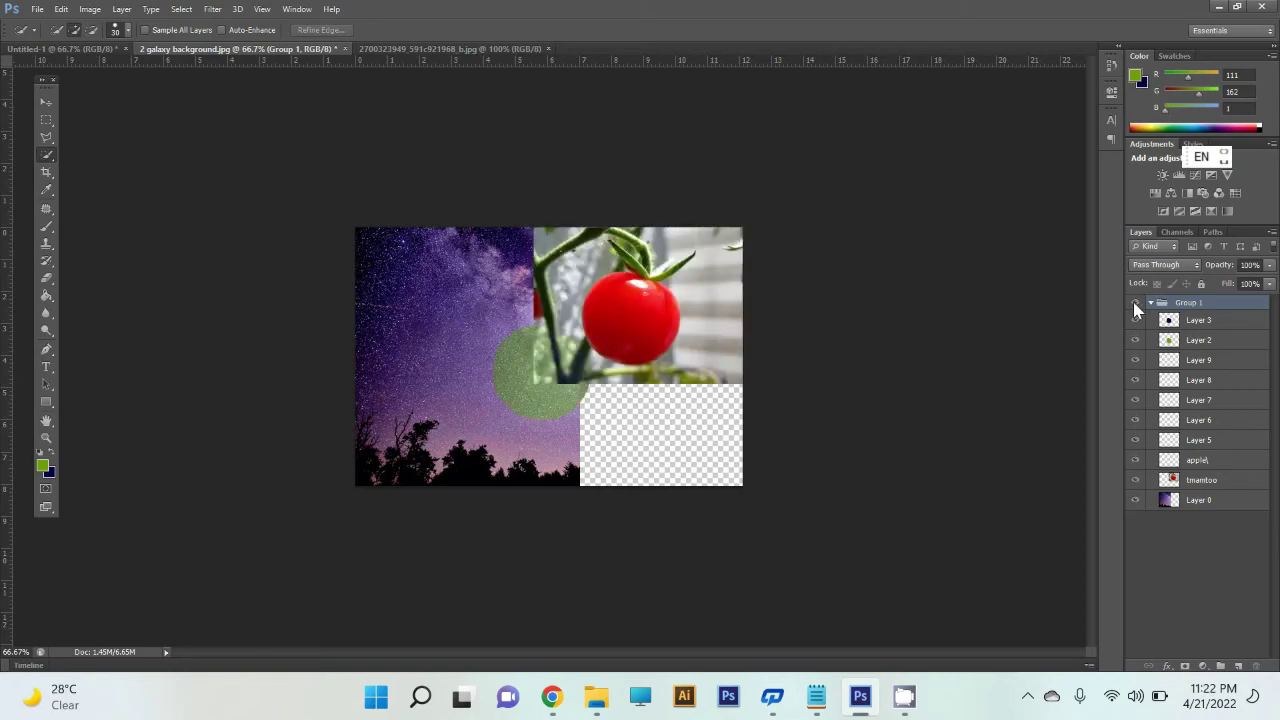
click(1135, 302)
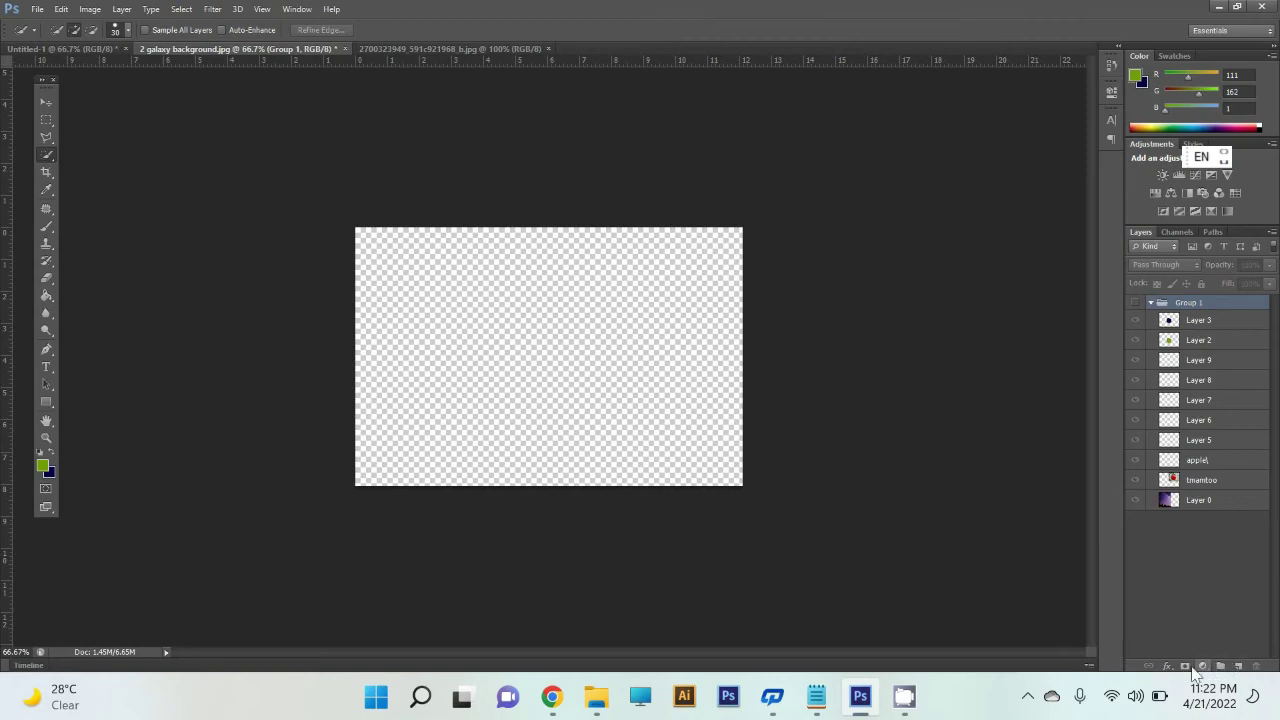
Dismiss the fill/adjustment layer menu, show and collapse Group 1, and select the Move tool.
click(1202, 666)
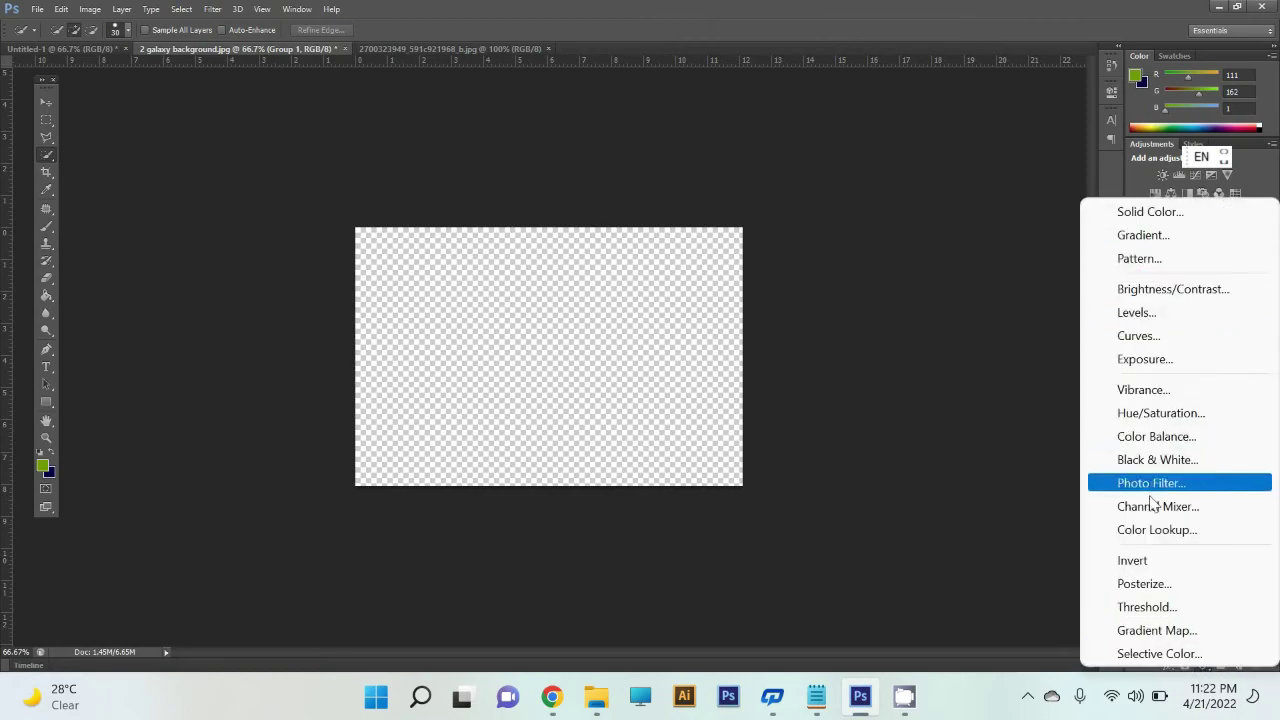
click(1043, 475)
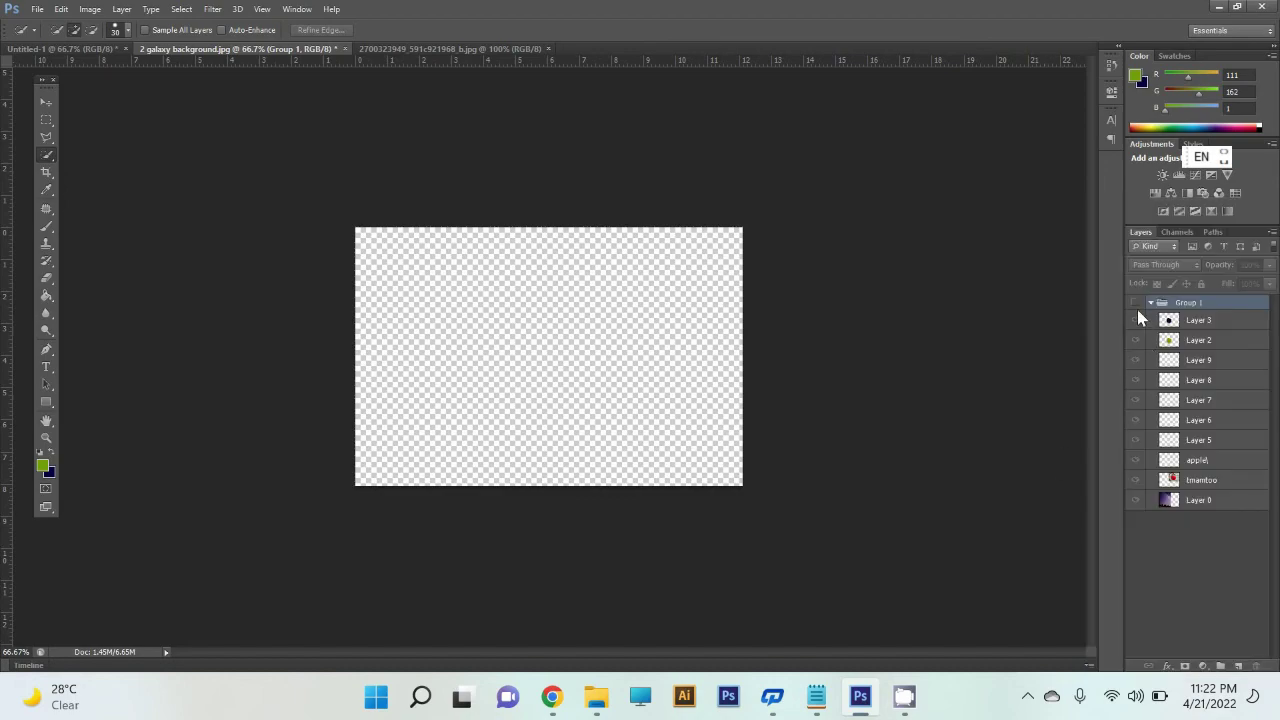
click(1137, 309)
click(1151, 302)
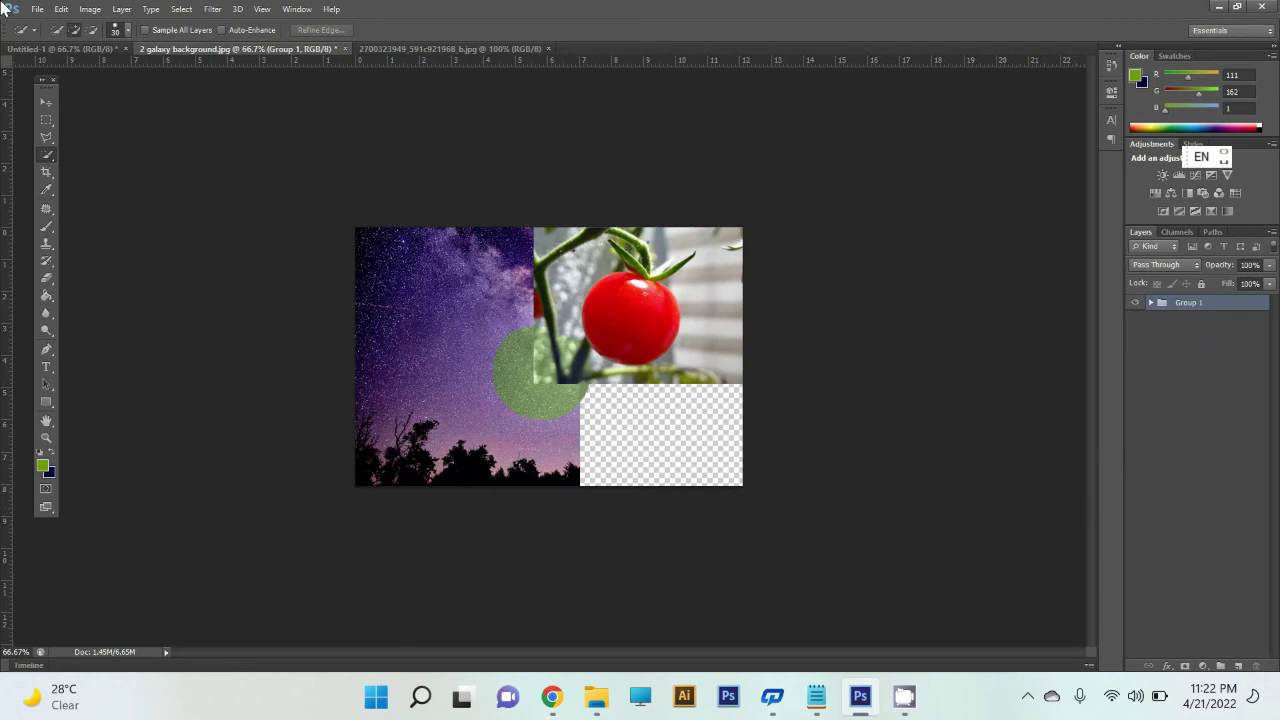
click(45, 103)
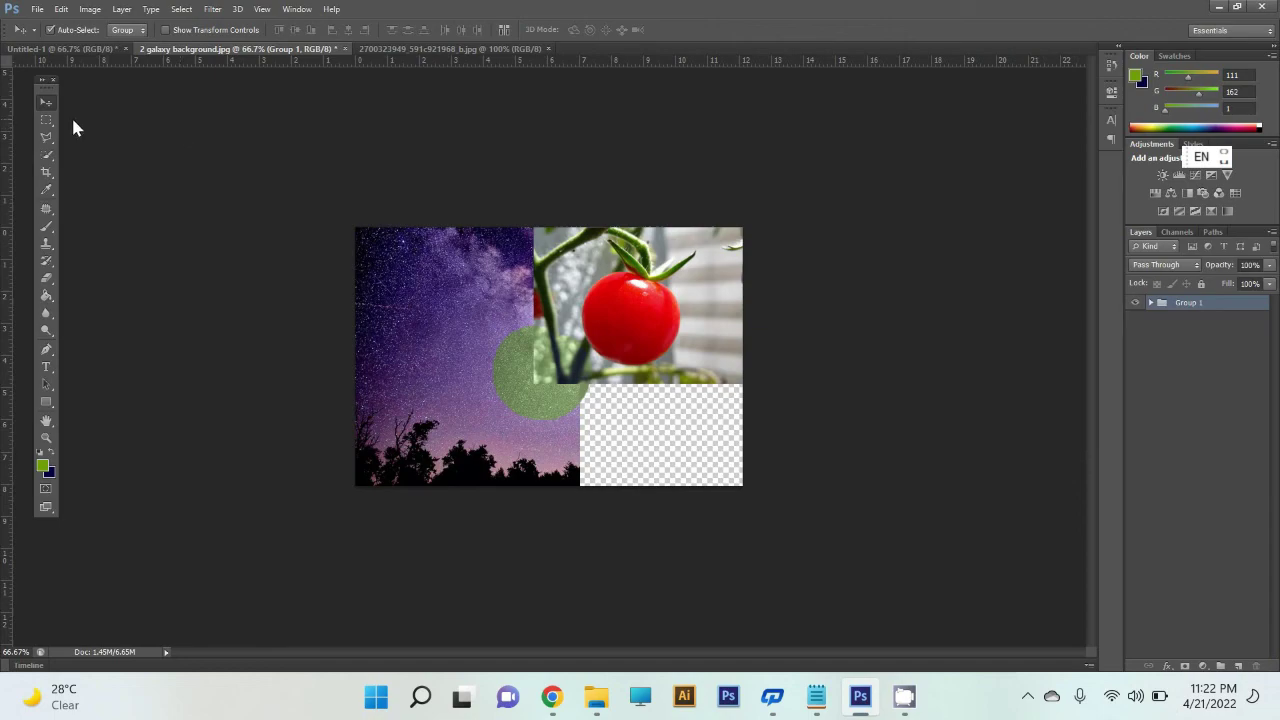